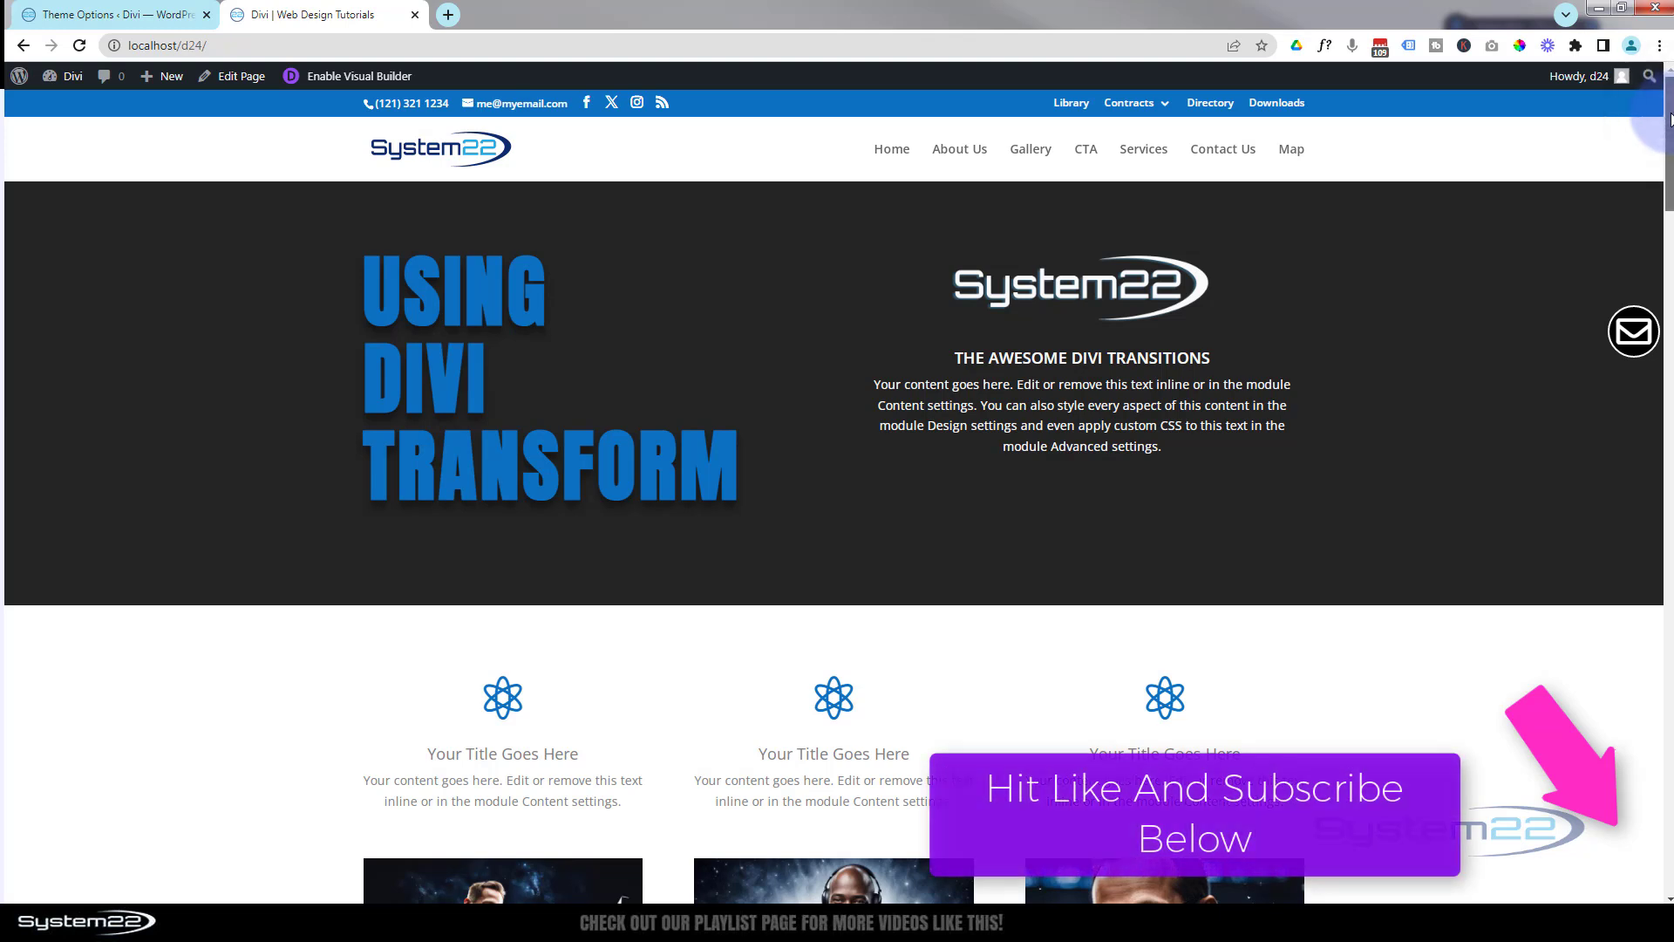
- Enlarge the photo of the man at the desk and the tilted spaceship image to preview them, closing each enlarged view
{"action": "left_click_drag", "start_coordinate": [1670, 120], "coordinate": [1669, 187]}
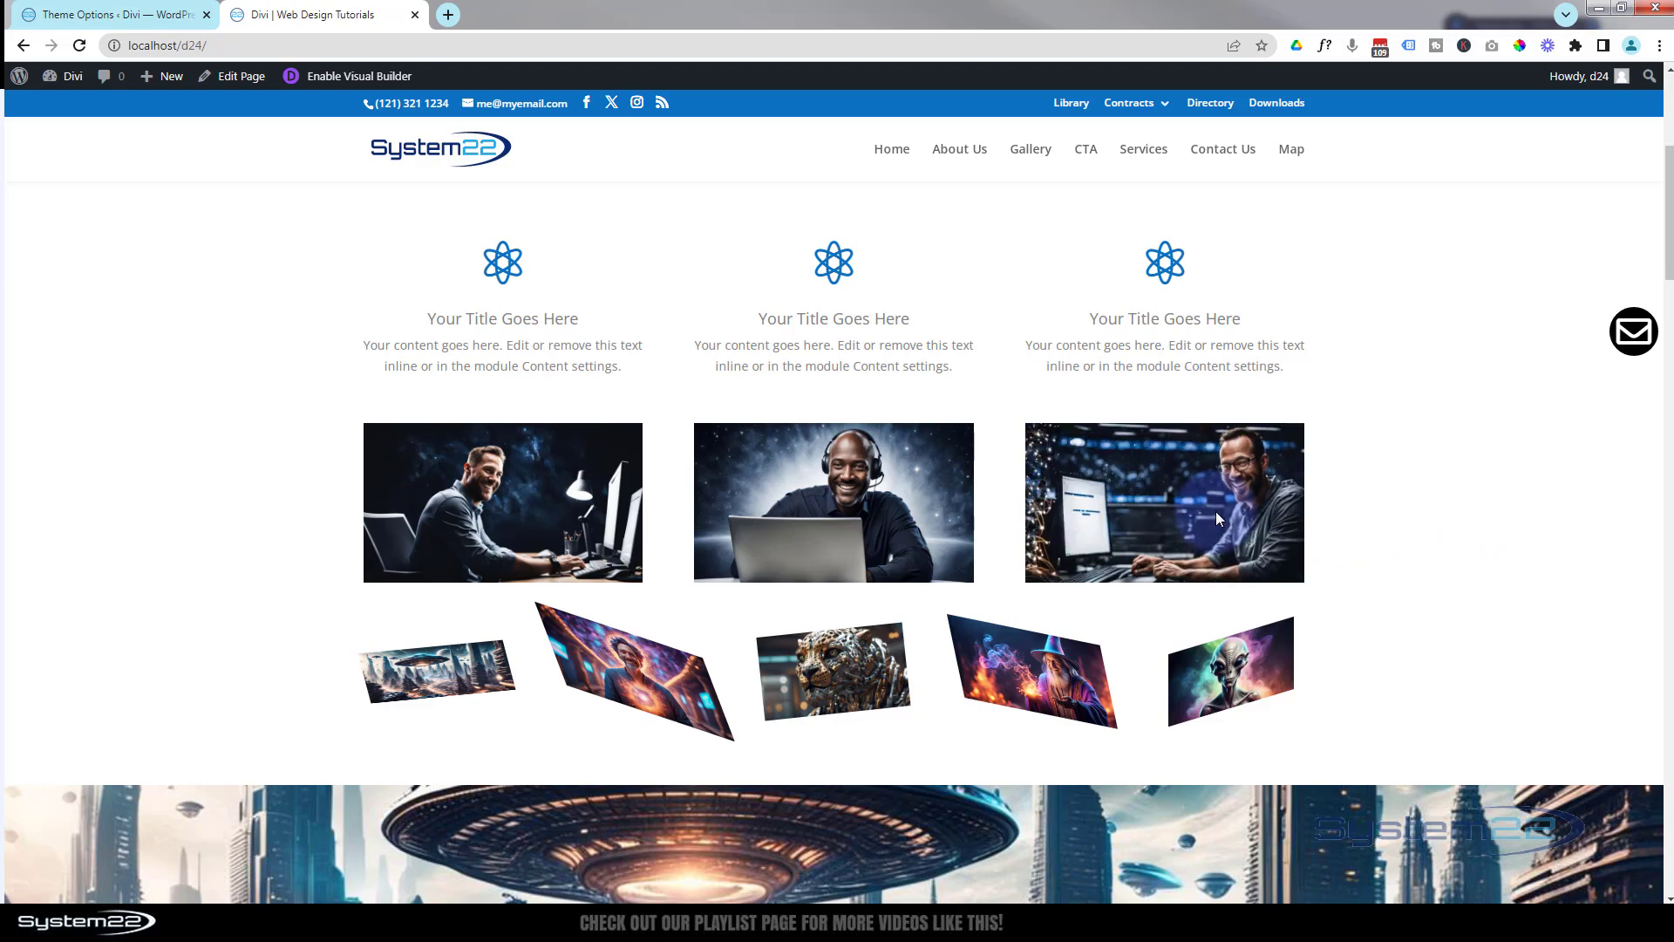
{"action": "left_click", "coordinate": [412, 501]}
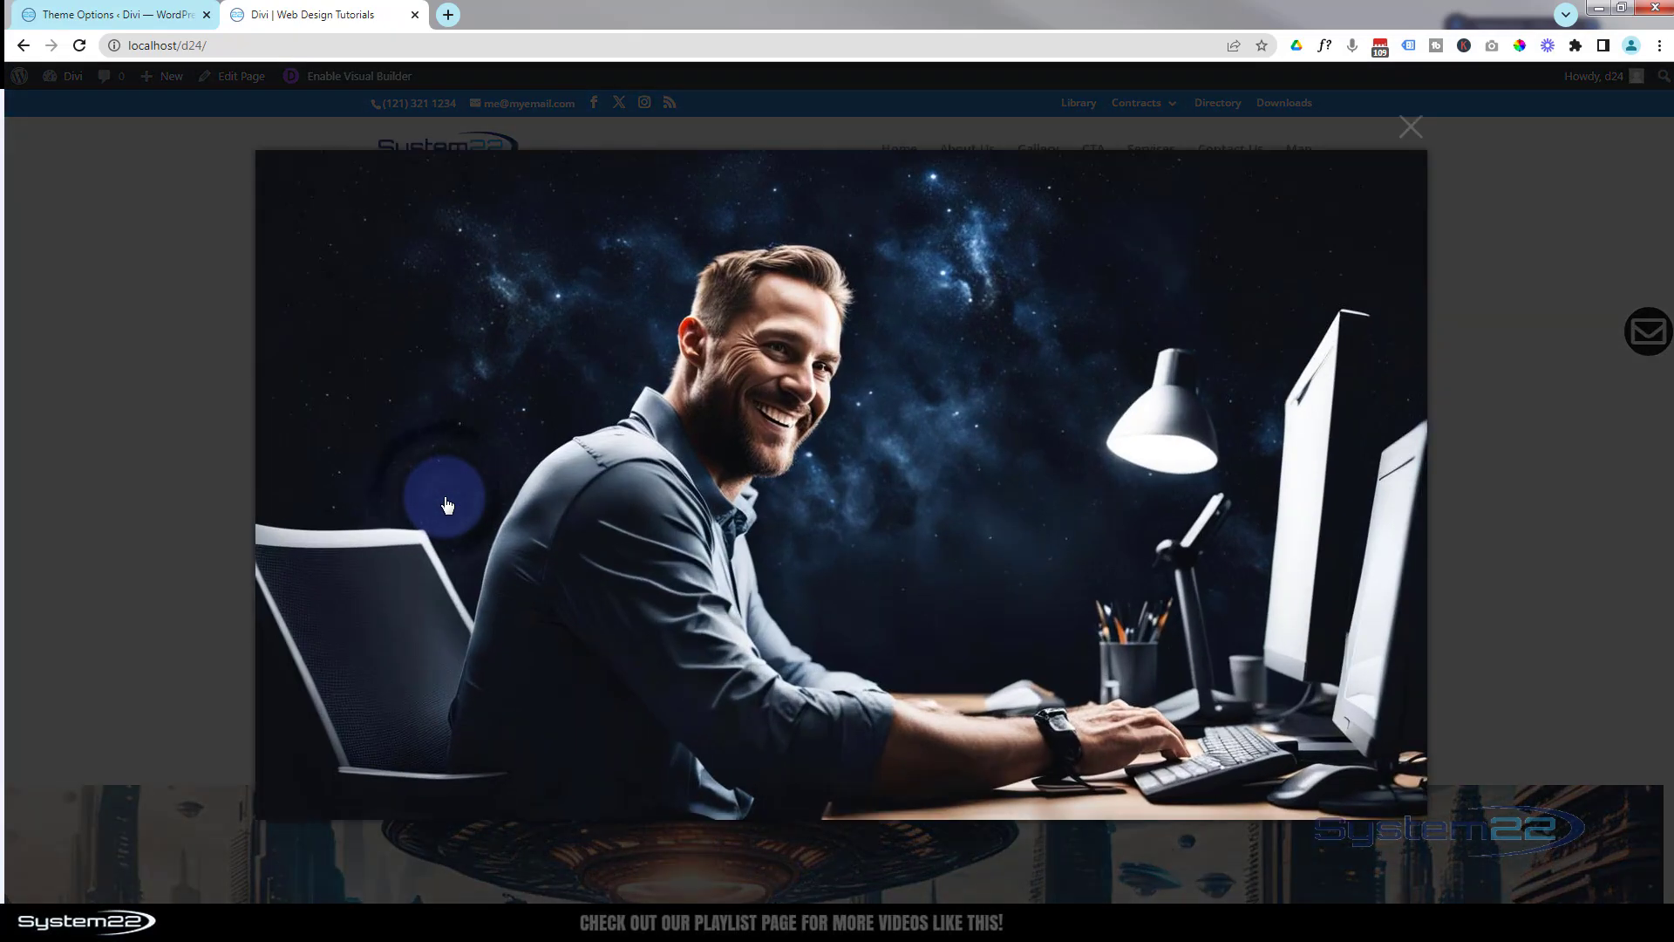
{"action": "left_click", "coordinate": [204, 454]}
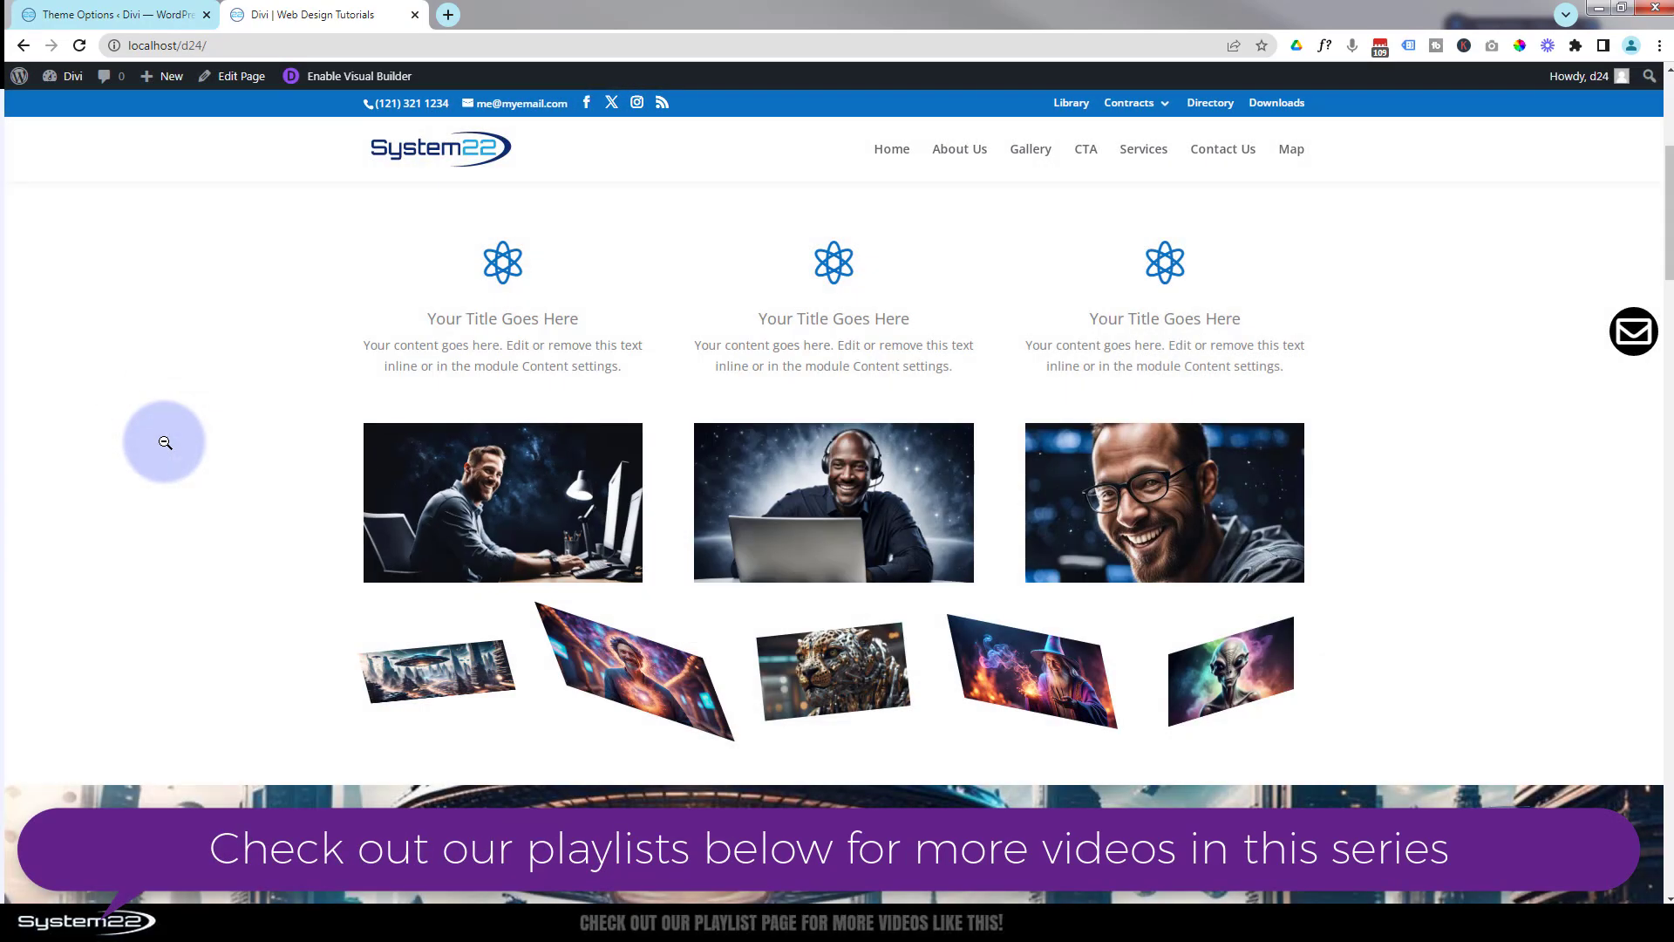
{"action": "scroll", "coordinate": [164, 437], "scroll_direction": "down", "scroll_amount": 2}
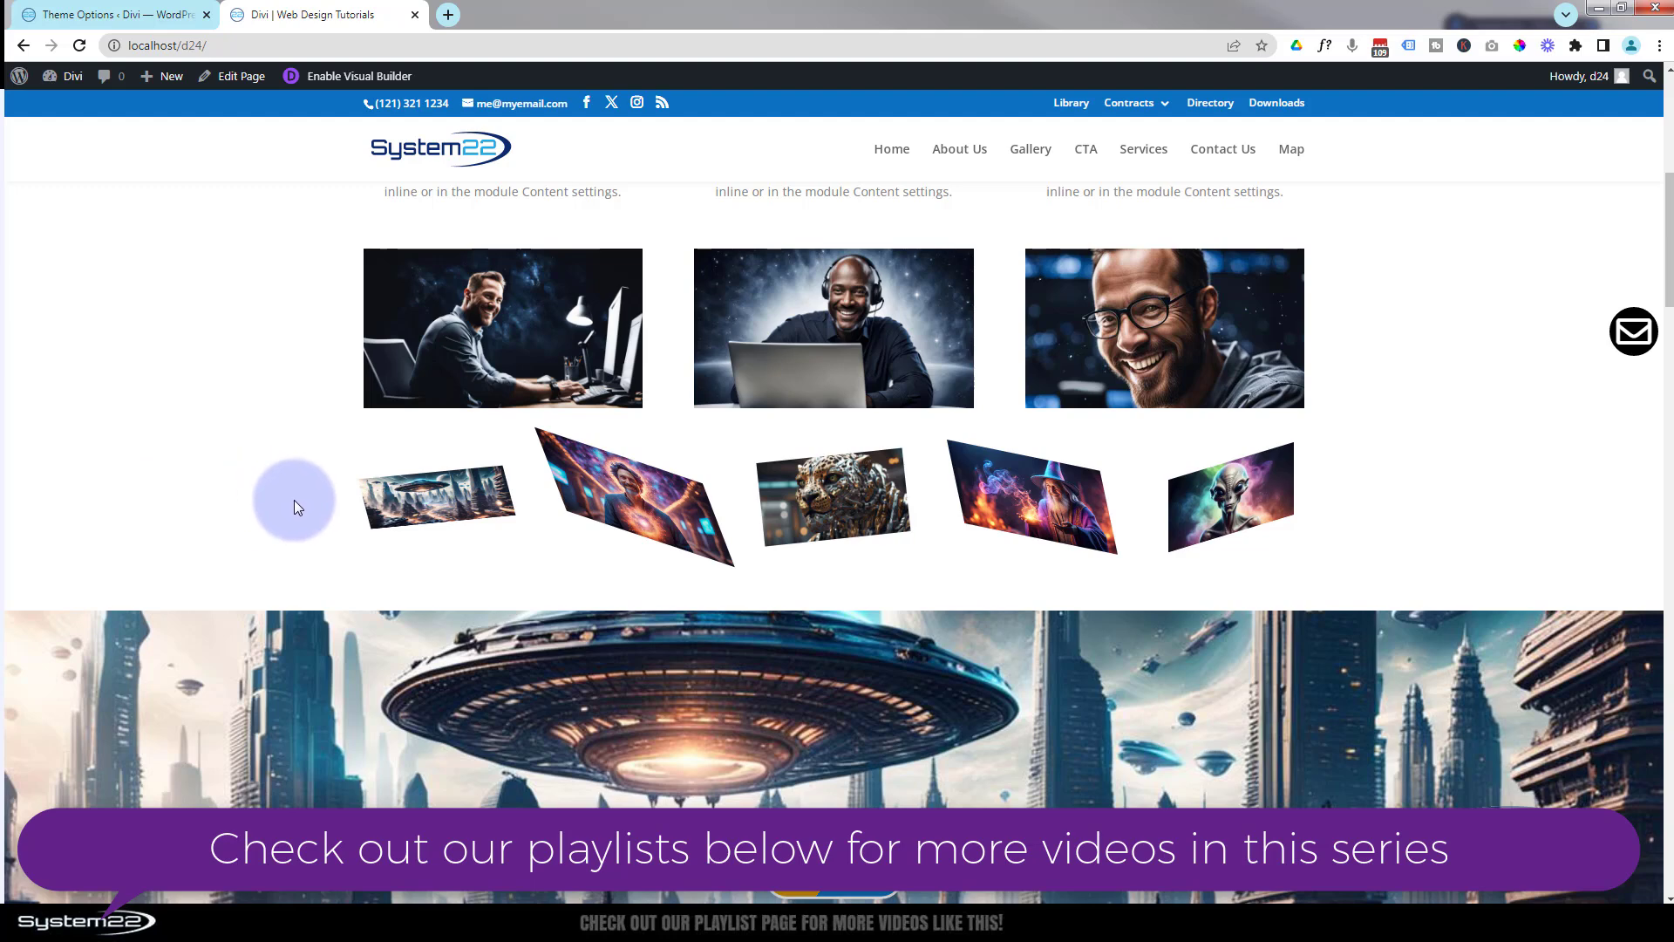
{"action": "left_click", "coordinate": [444, 501]}
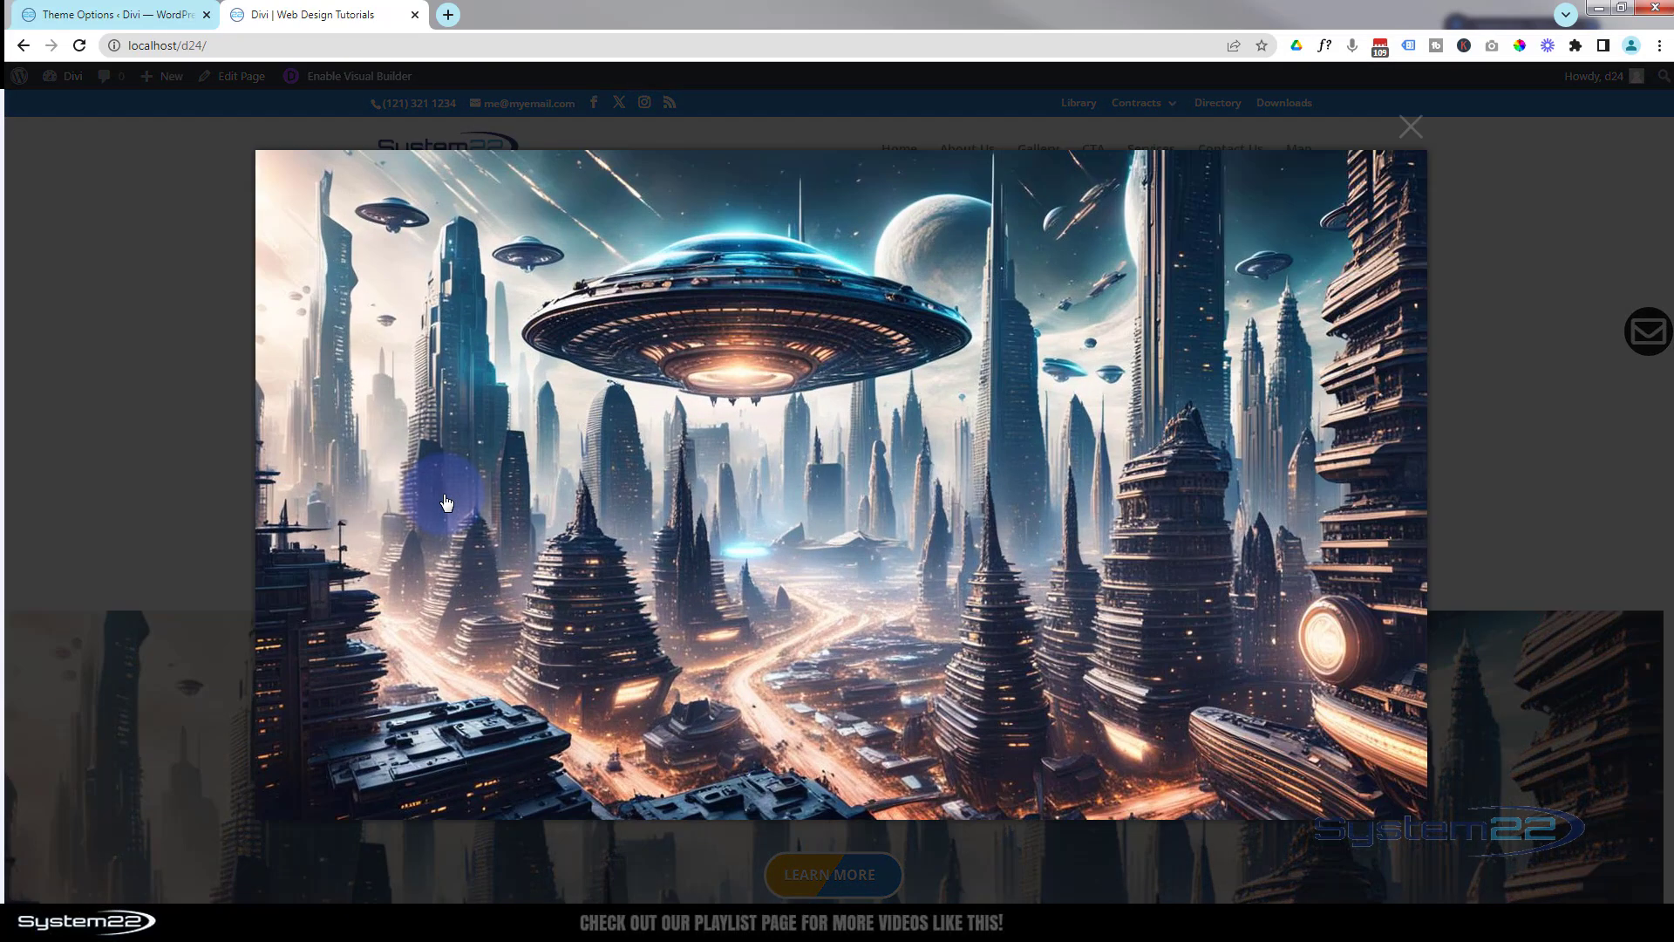
{"action": "left_click", "coordinate": [201, 418]}
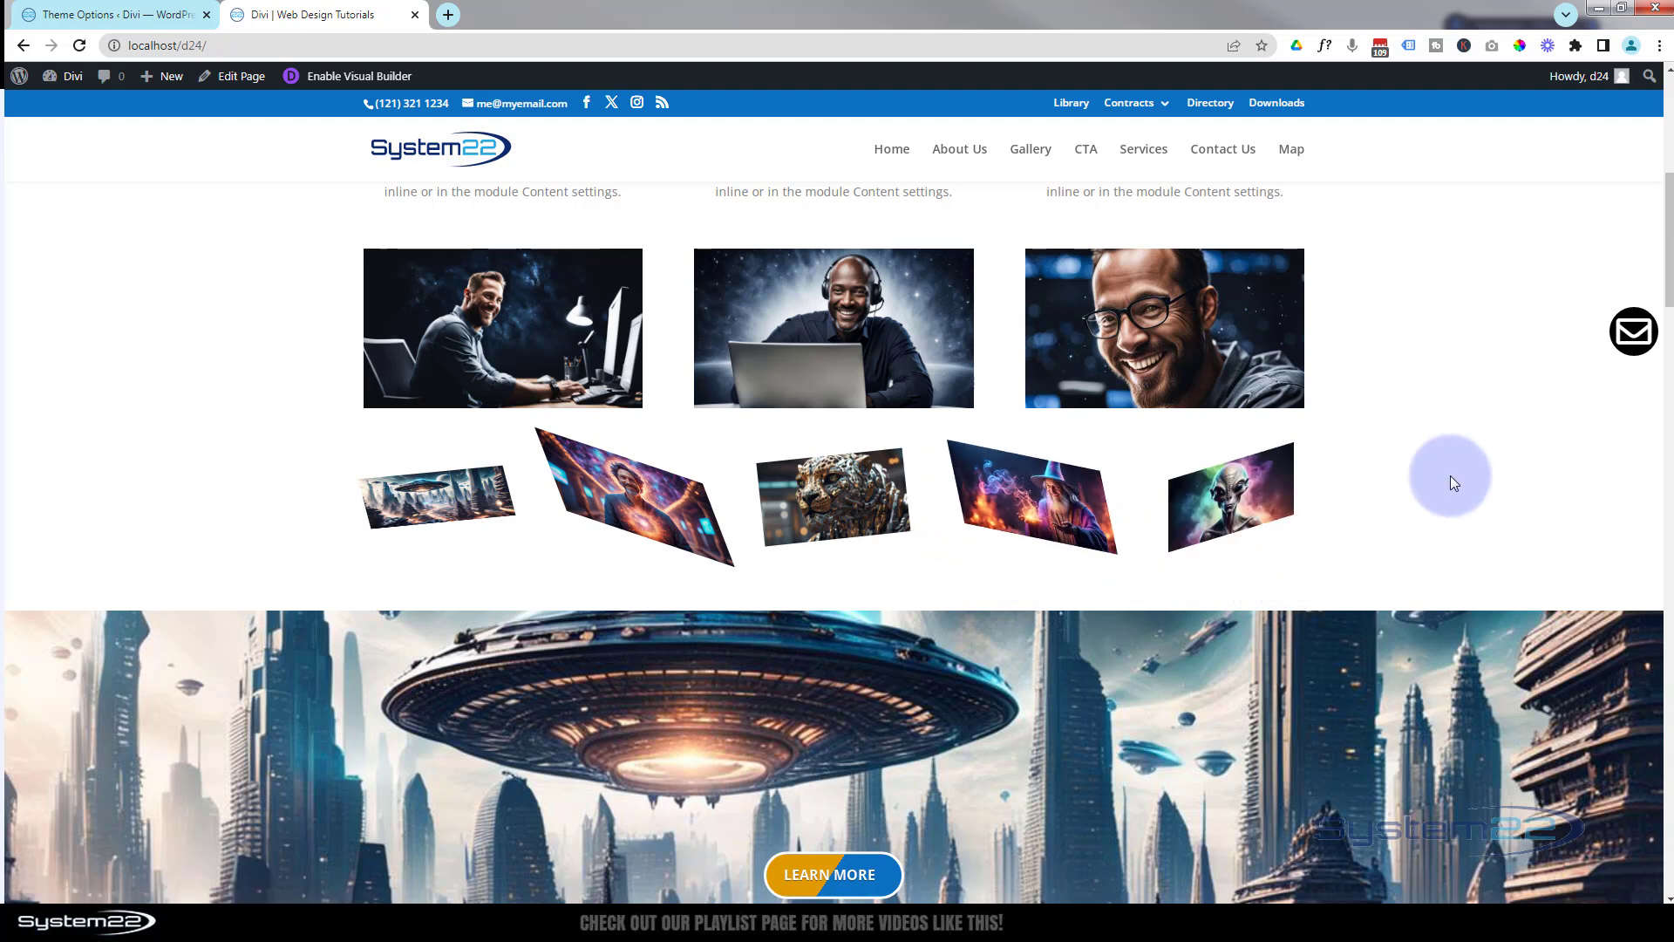
- Enable the Visual Builder and insert a row with two equal columns below the row of five tilted images
{"action": "left_click", "coordinate": [370, 78]}
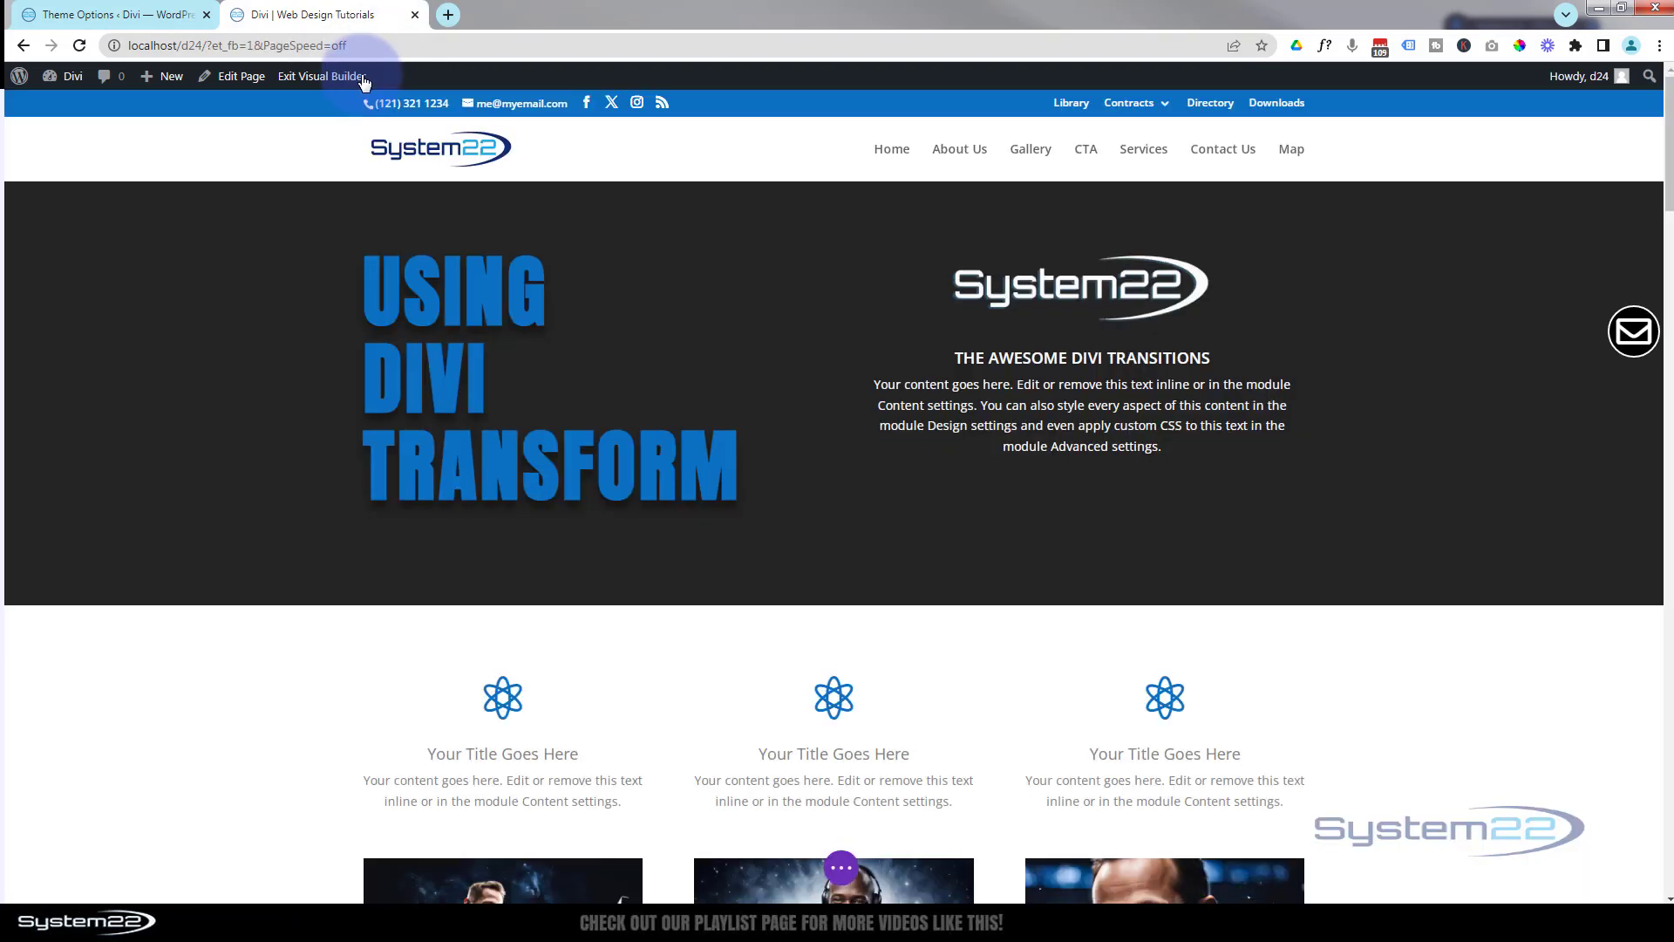
{"action": "scroll", "coordinate": [312, 331], "scroll_direction": "down", "scroll_amount": 8}
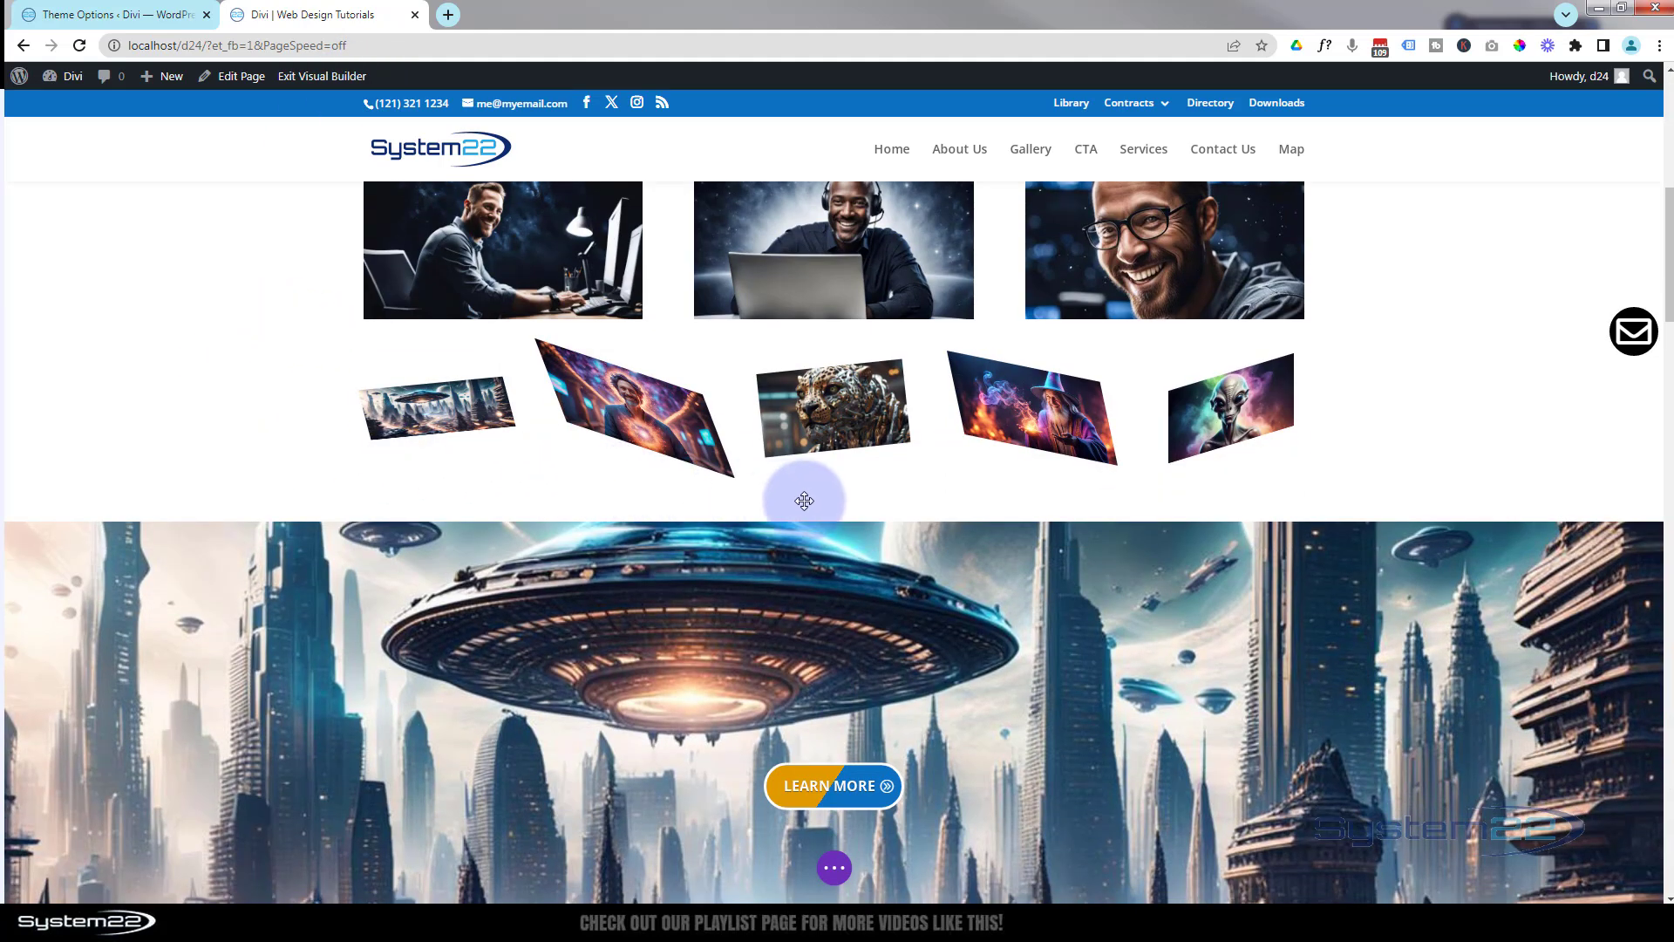
{"action": "mouse_move", "coordinate": [817, 498]}
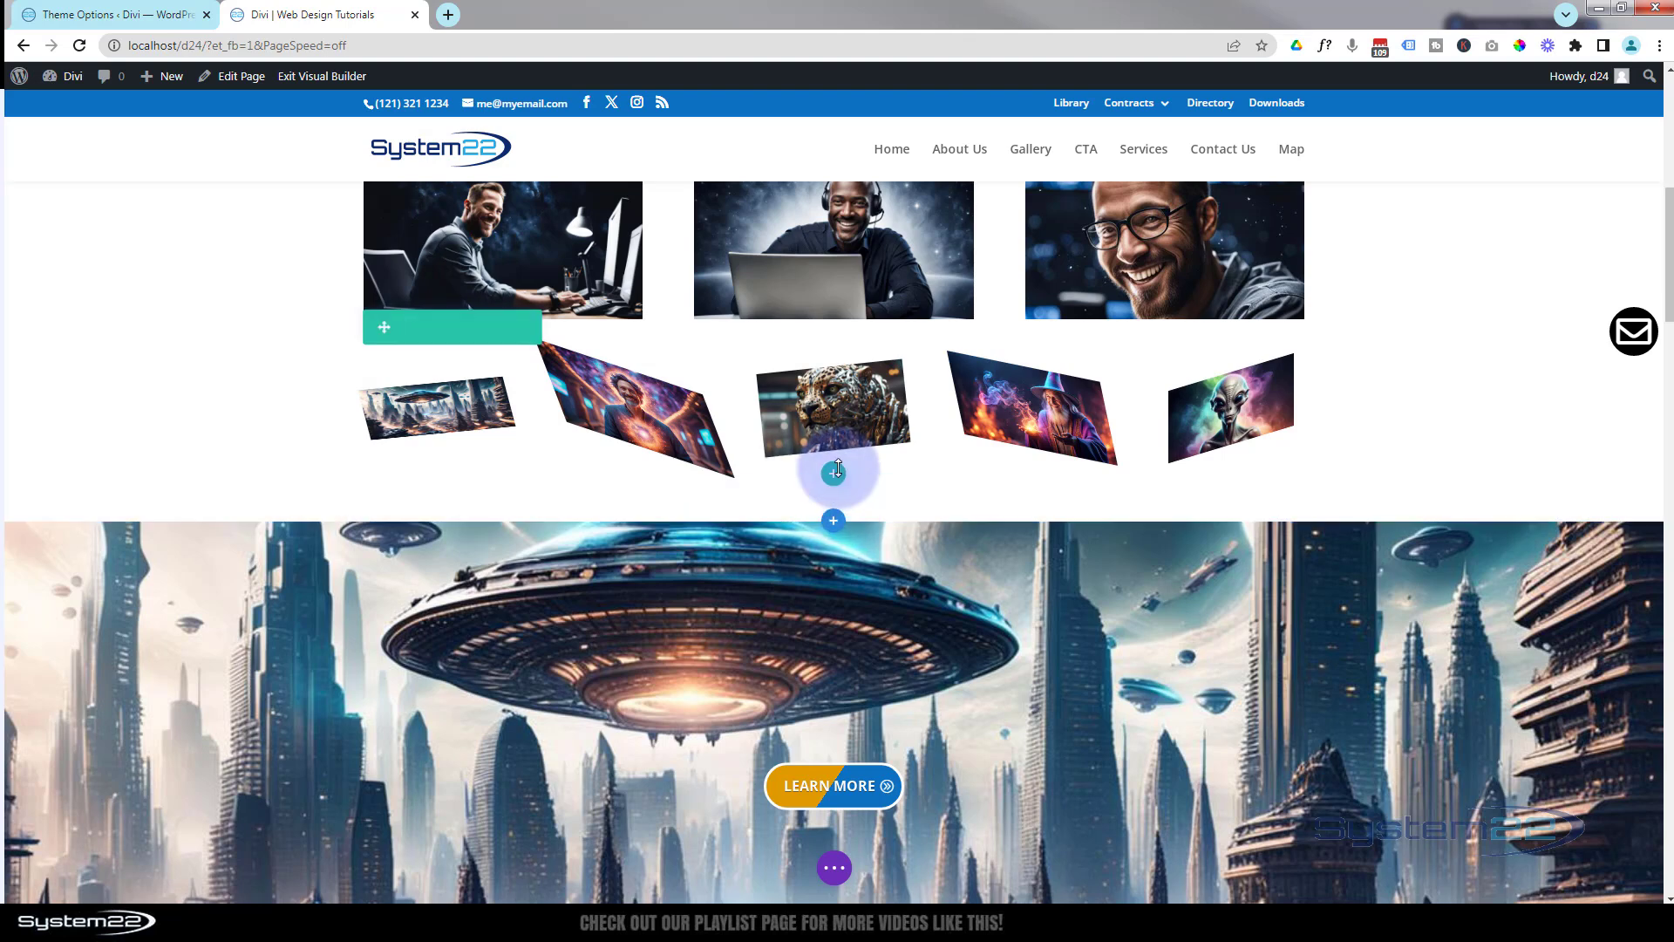
{"action": "left_click", "coordinate": [833, 473]}
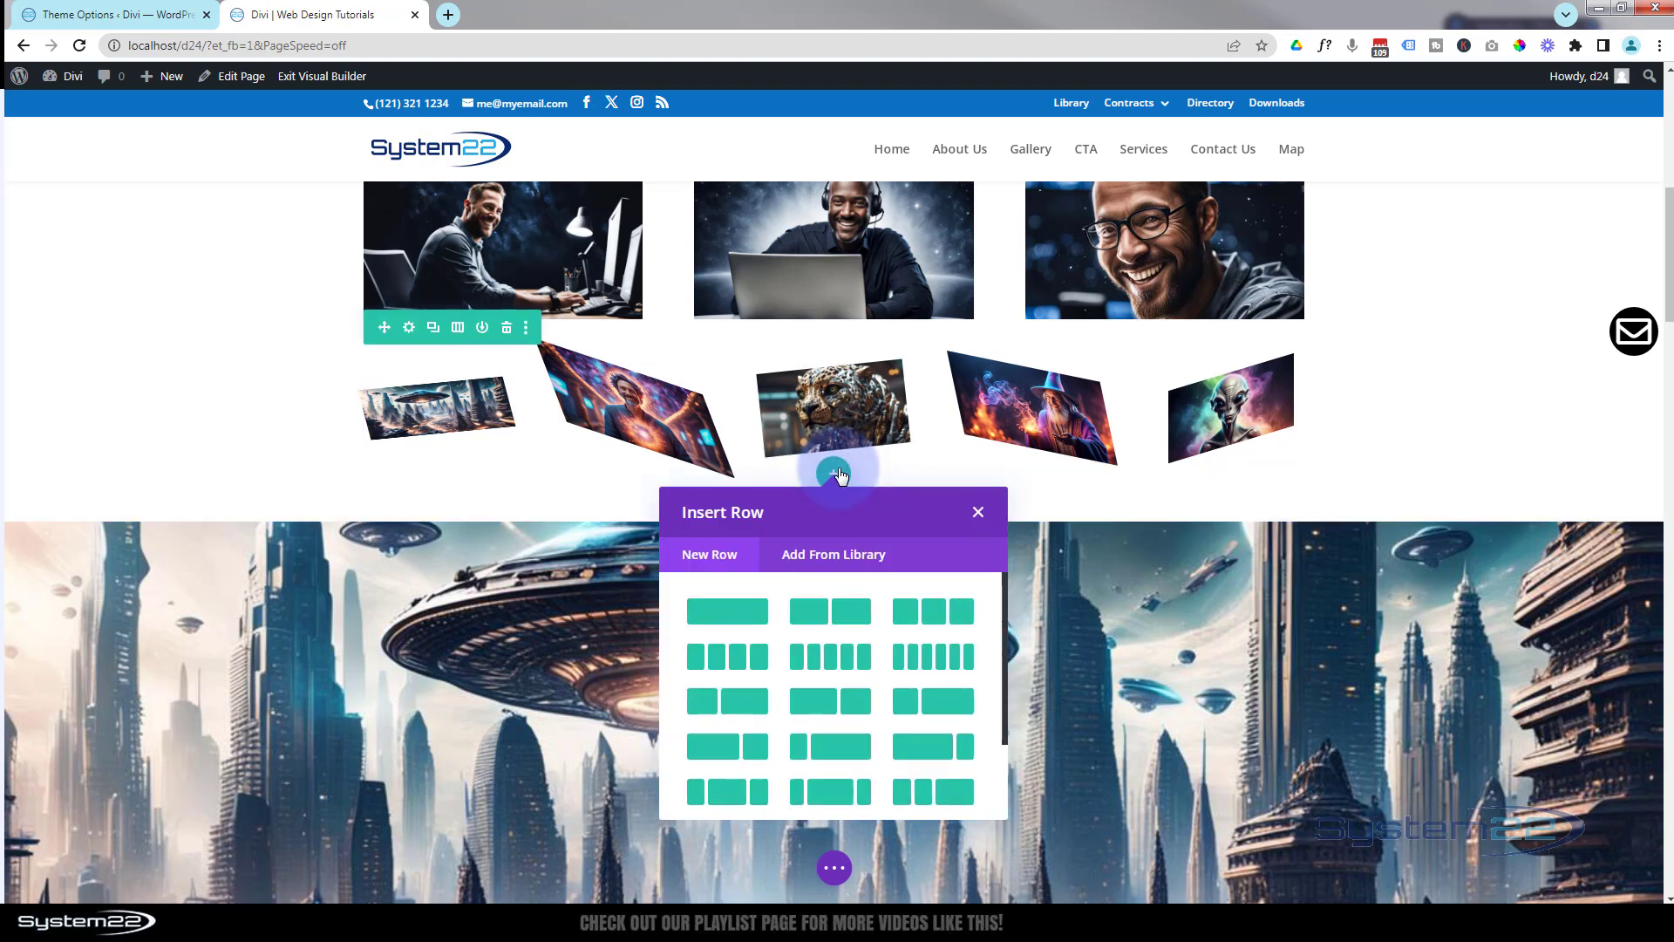
{"action": "left_click", "coordinate": [846, 612]}
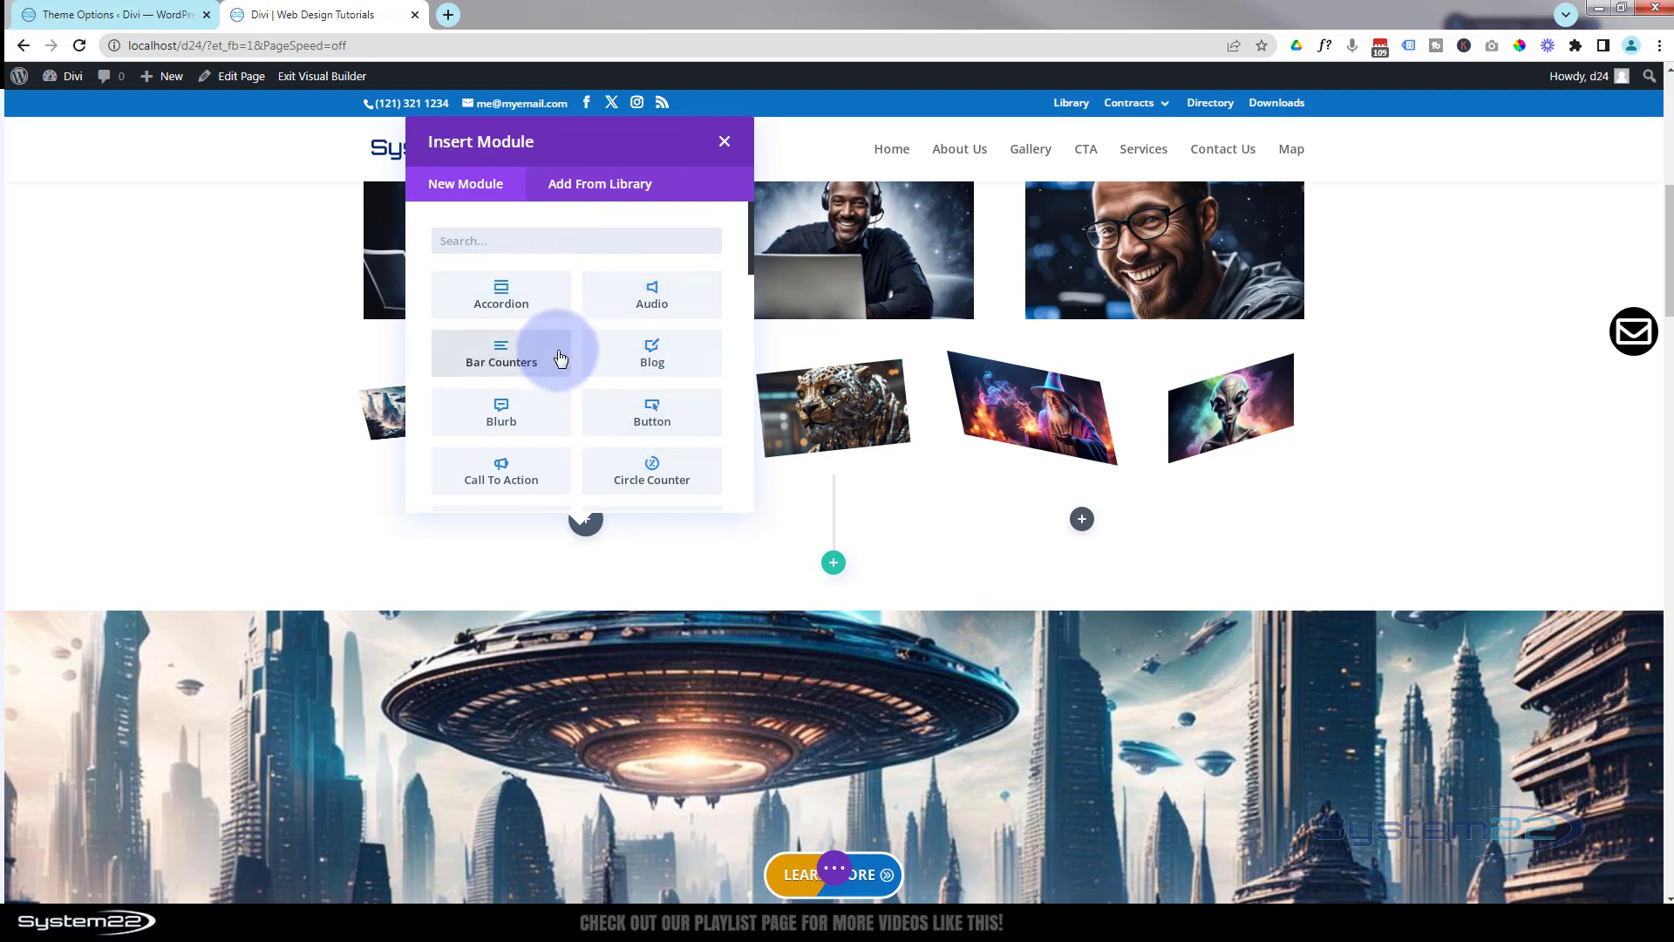
- Add an Image module to the new row's first column, using the fiery Earth-and-planets picture from the media library
{"action": "scroll", "coordinate": [560, 357], "scroll_direction": "down", "scroll_amount": 2}
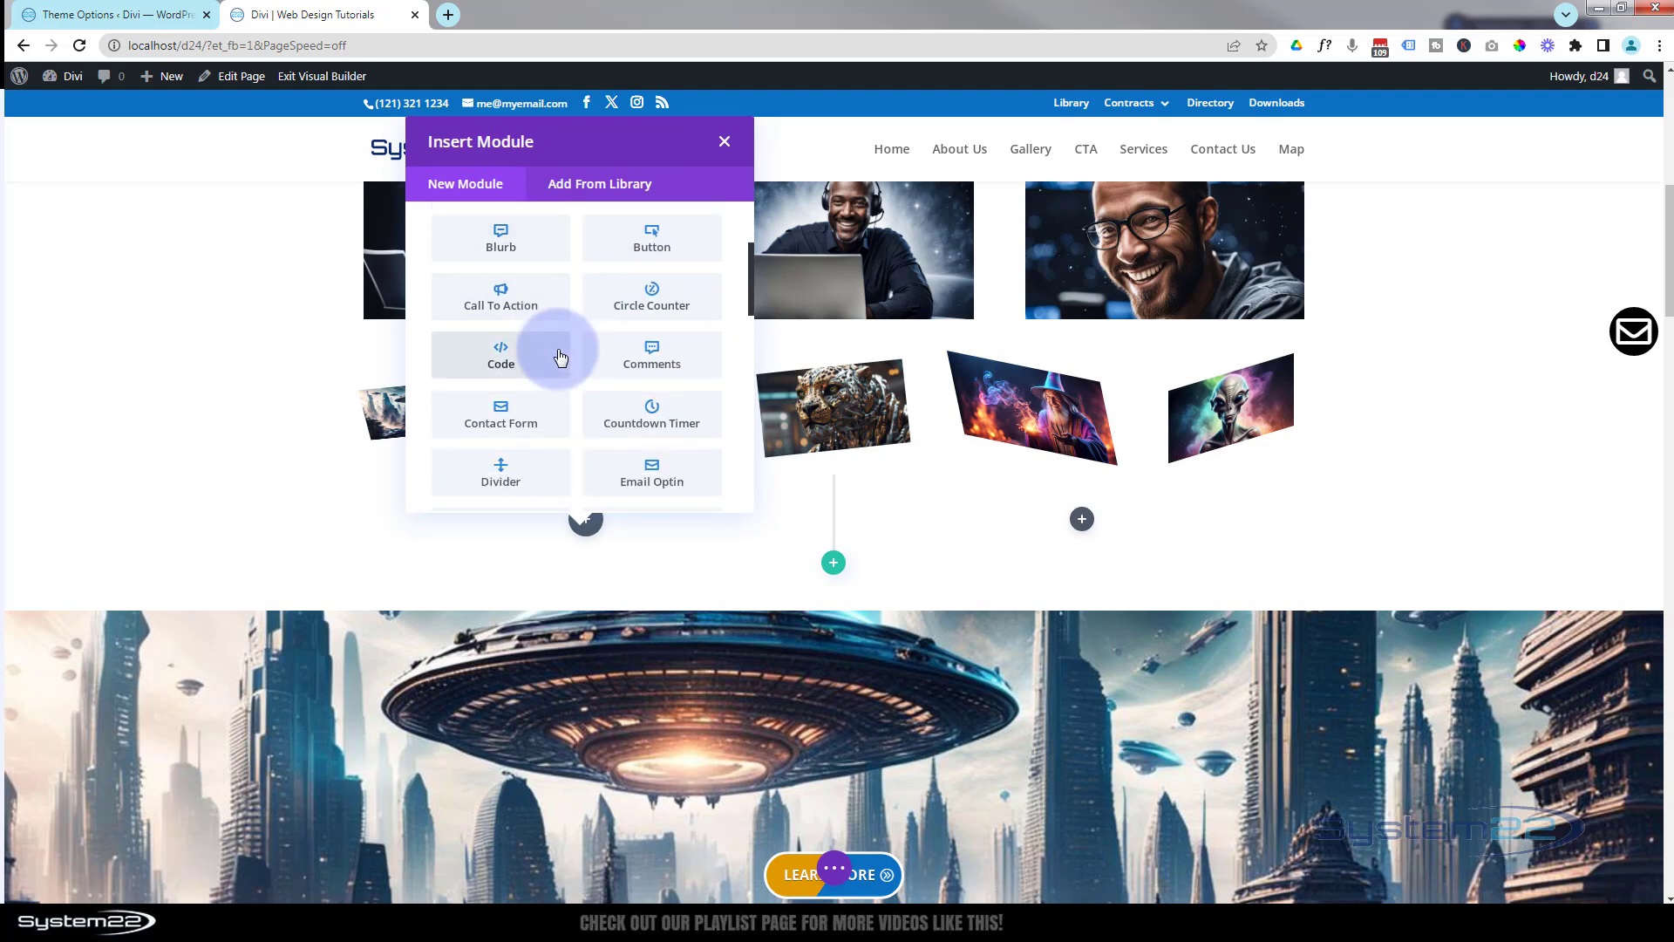
{"action": "scroll", "coordinate": [559, 357], "scroll_direction": "down", "scroll_amount": 2}
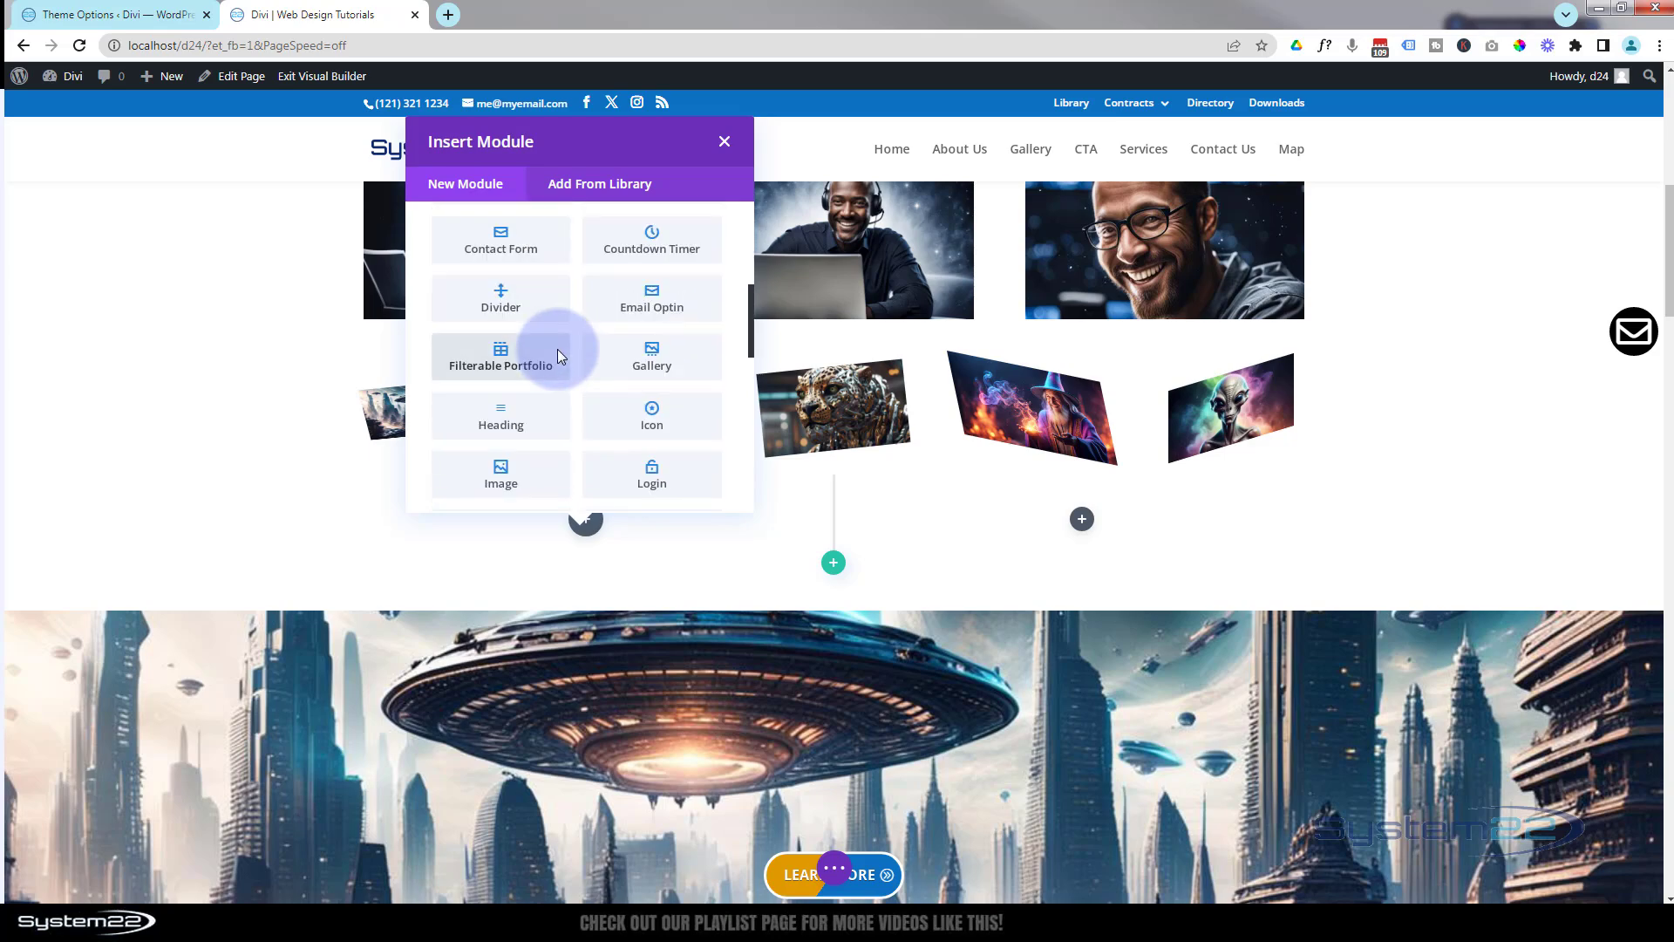
{"action": "left_click", "coordinate": [511, 478]}
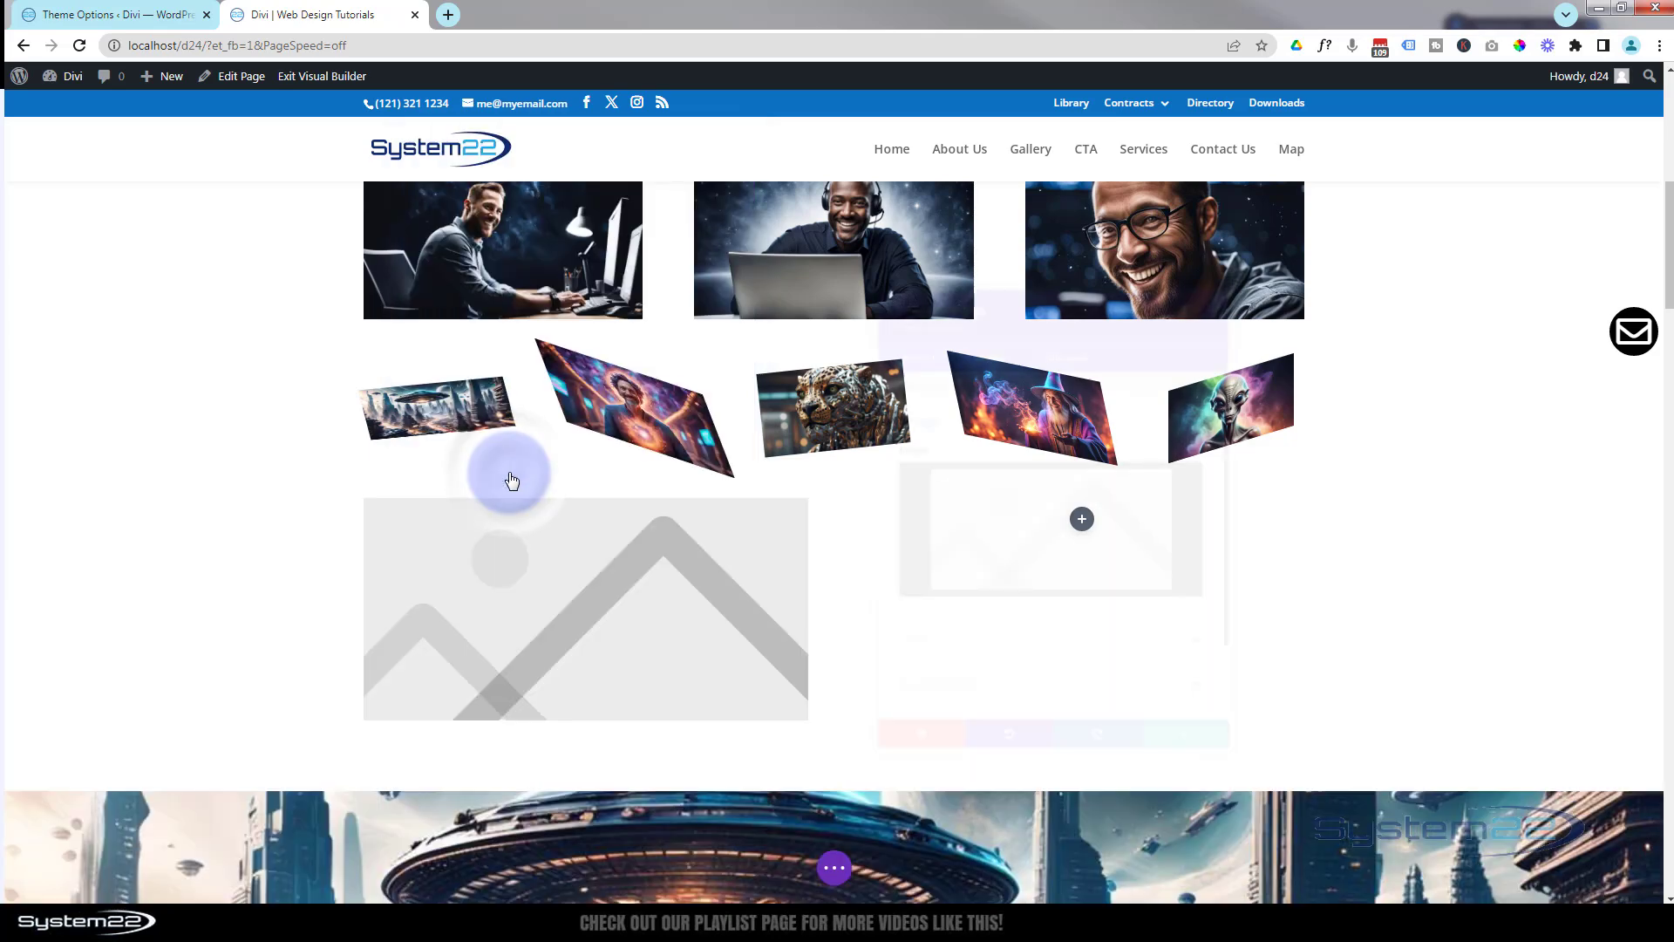
{"action": "left_click", "coordinate": [947, 529]}
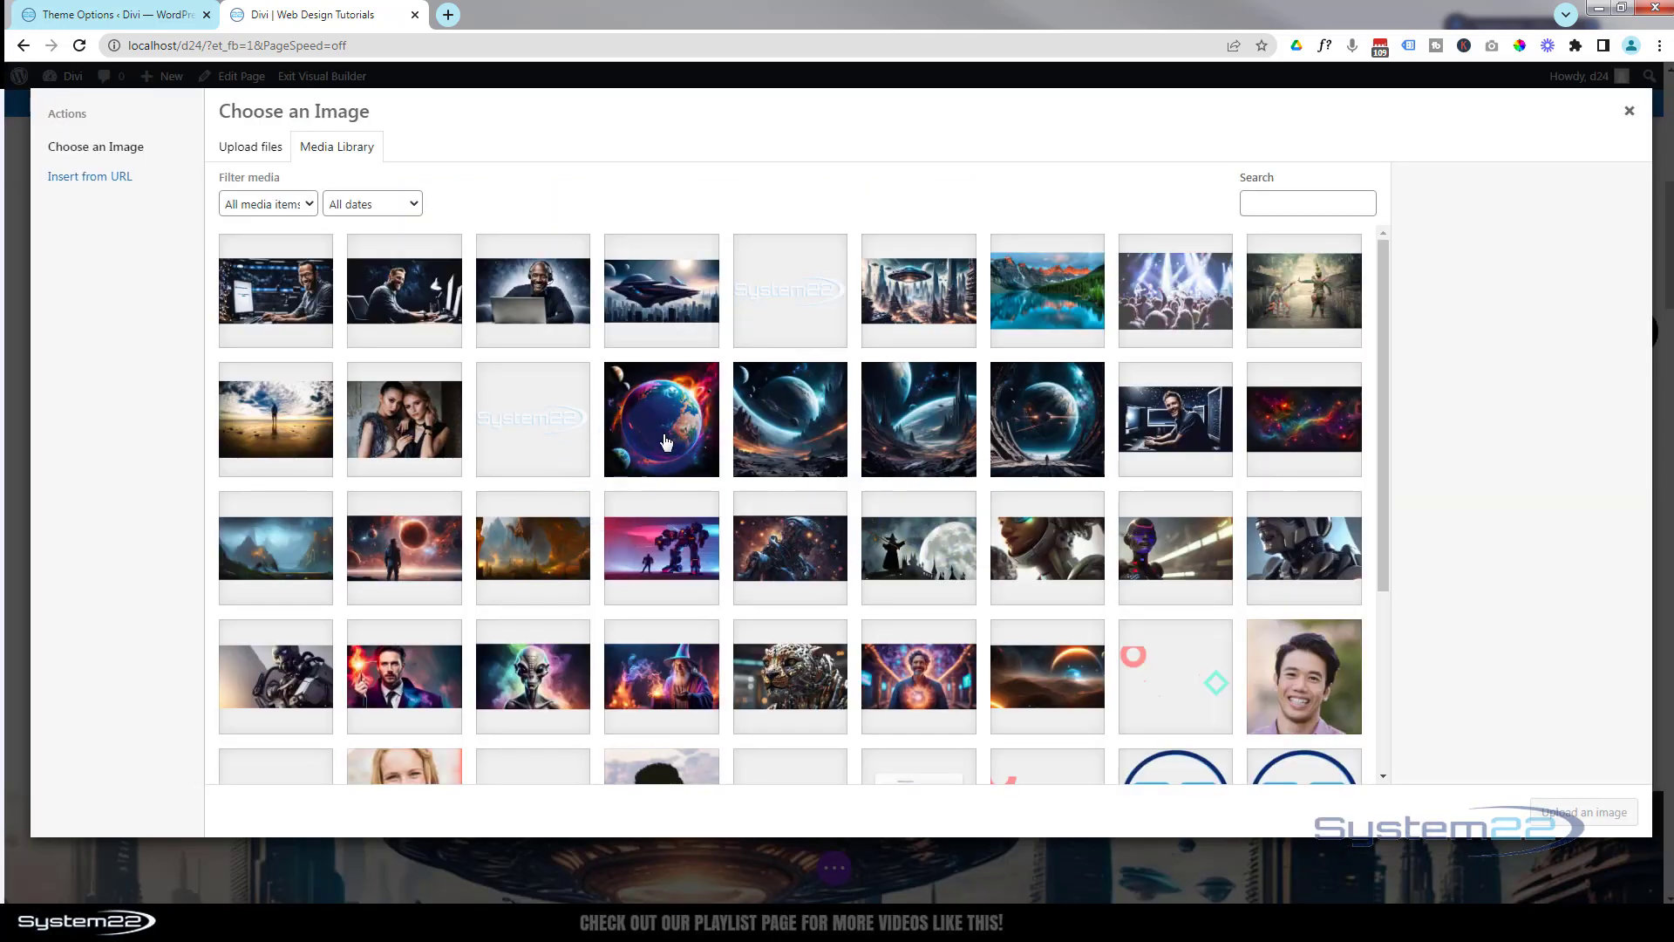
{"action": "left_click", "coordinate": [665, 437]}
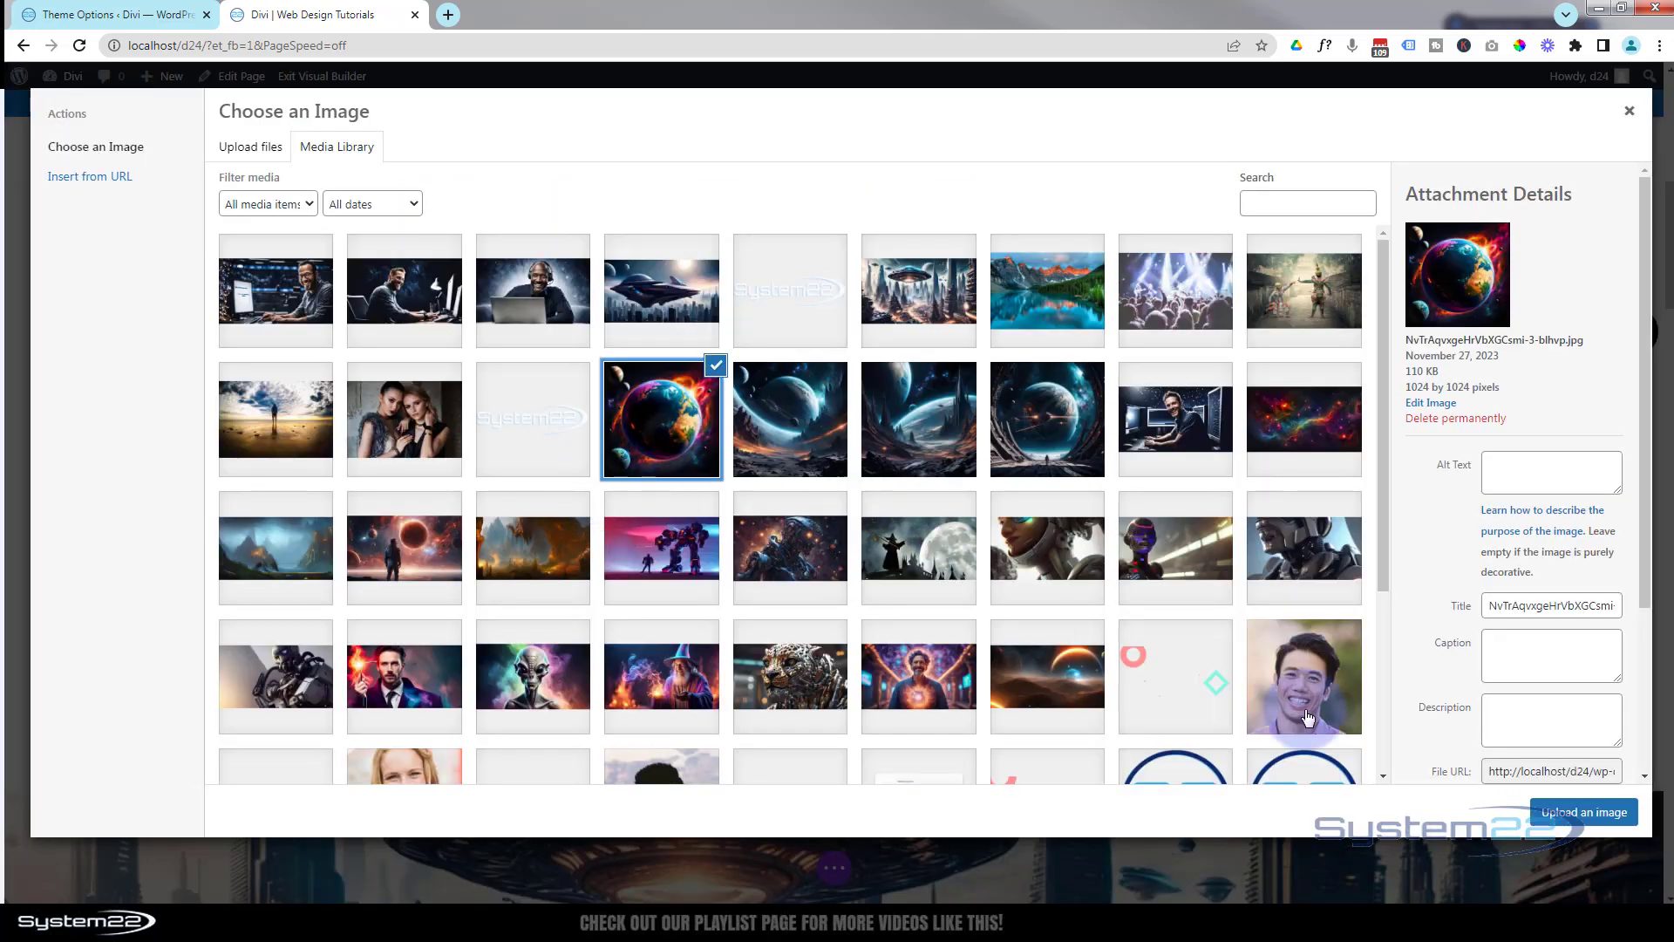
{"action": "left_click", "coordinate": [1617, 809]}
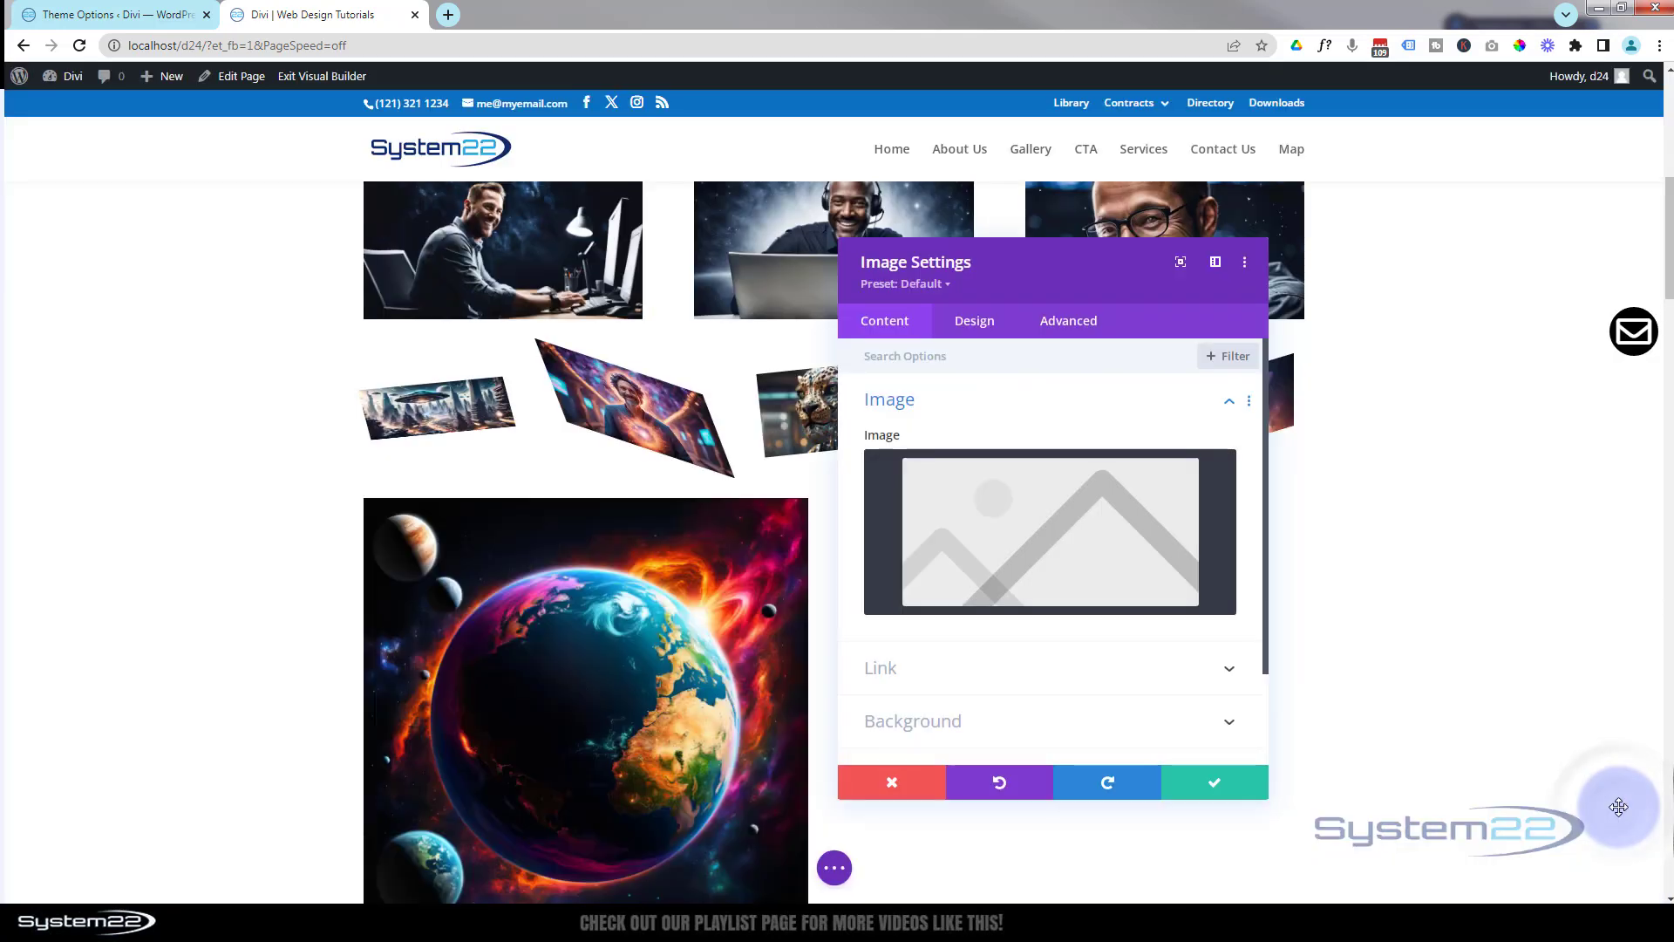
- Clear the Image Title Text in the Earth image's attributes
{"action": "scroll", "coordinate": [1513, 538], "scroll_direction": "down", "scroll_amount": 2}
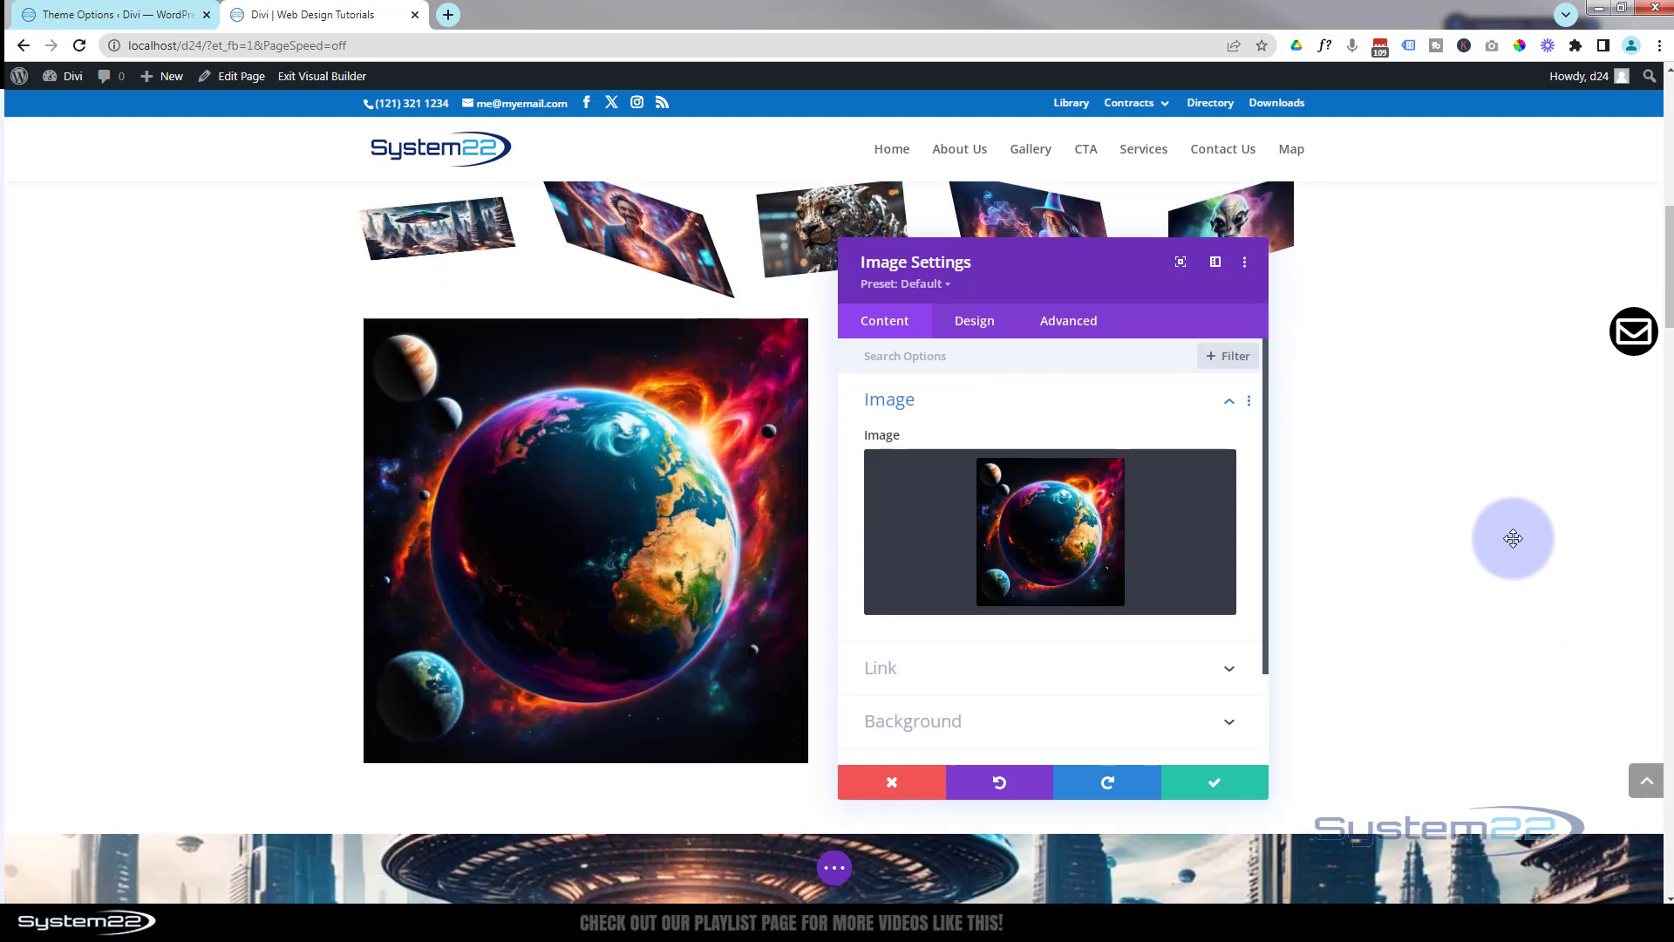
{"action": "scroll", "coordinate": [1511, 536], "scroll_direction": "down", "scroll_amount": 2}
{"action": "scroll", "coordinate": [1483, 441], "scroll_direction": "up", "scroll_amount": 2}
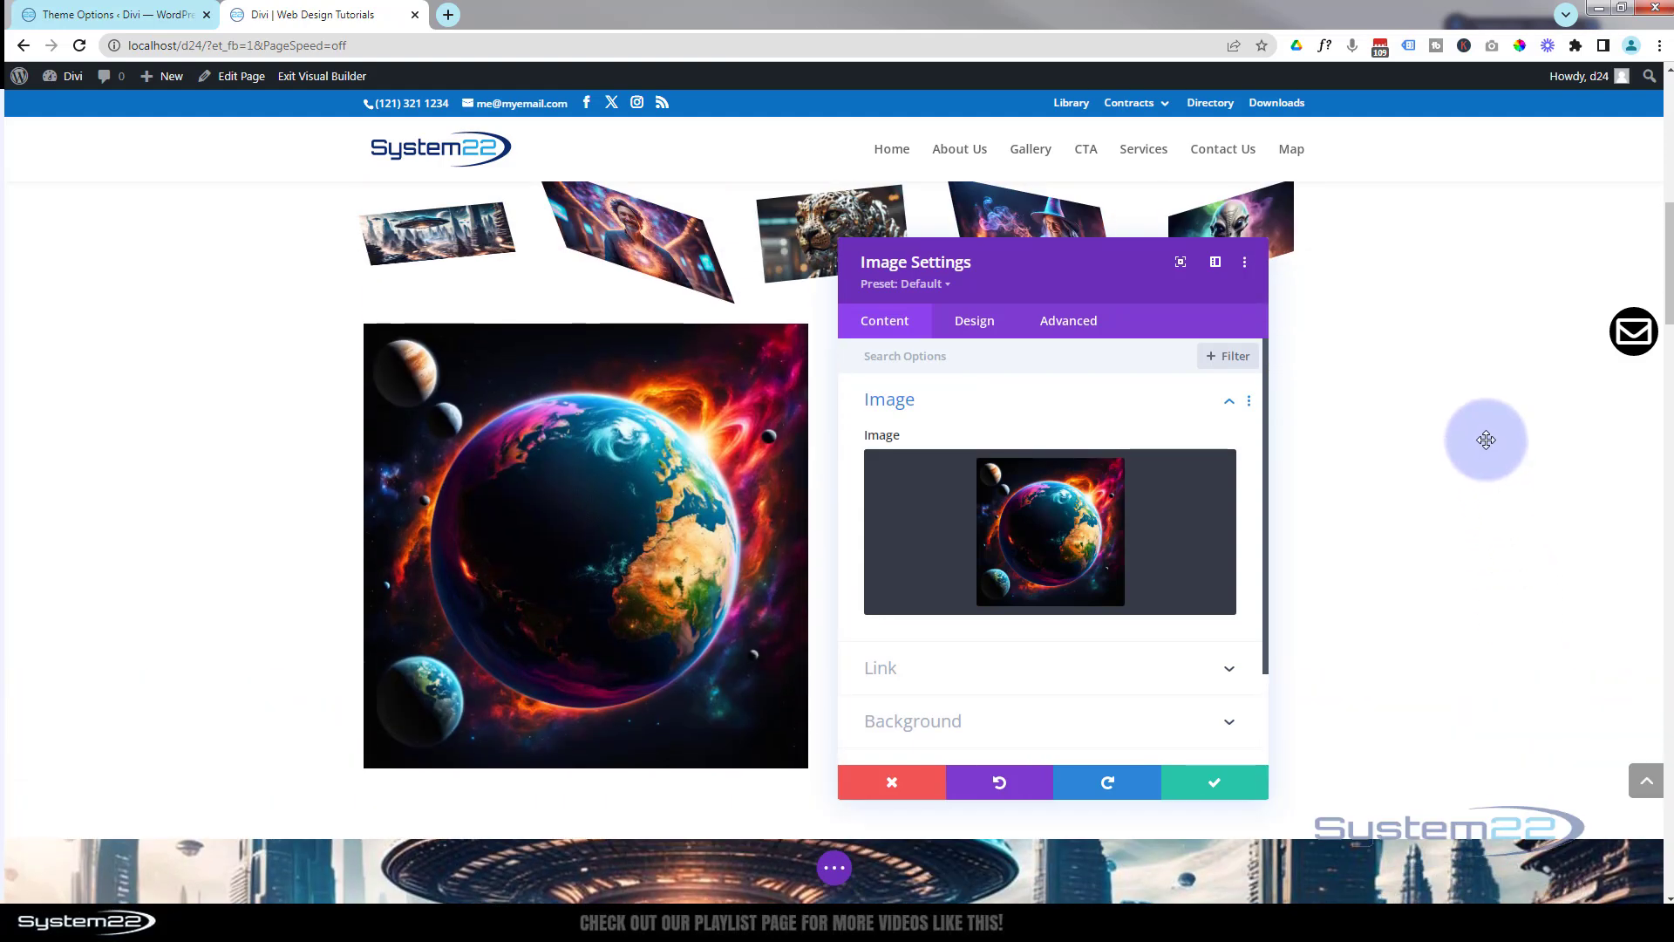
{"action": "mouse_move", "coordinate": [694, 455]}
{"action": "left_mouse_down"}
{"action": "mouse_move", "coordinate": [686, 503]}
{"action": "mouse_move", "coordinate": [830, 499]}
{"action": "mouse_move", "coordinate": [717, 500]}
{"action": "mouse_move", "coordinate": [737, 518]}
{"action": "mouse_move", "coordinate": [801, 517]}
{"action": "mouse_move", "coordinate": [724, 488]}
{"action": "mouse_move", "coordinate": [696, 453]}
{"action": "left_mouse_up"}
{"action": "left_click", "coordinate": [1069, 321]}
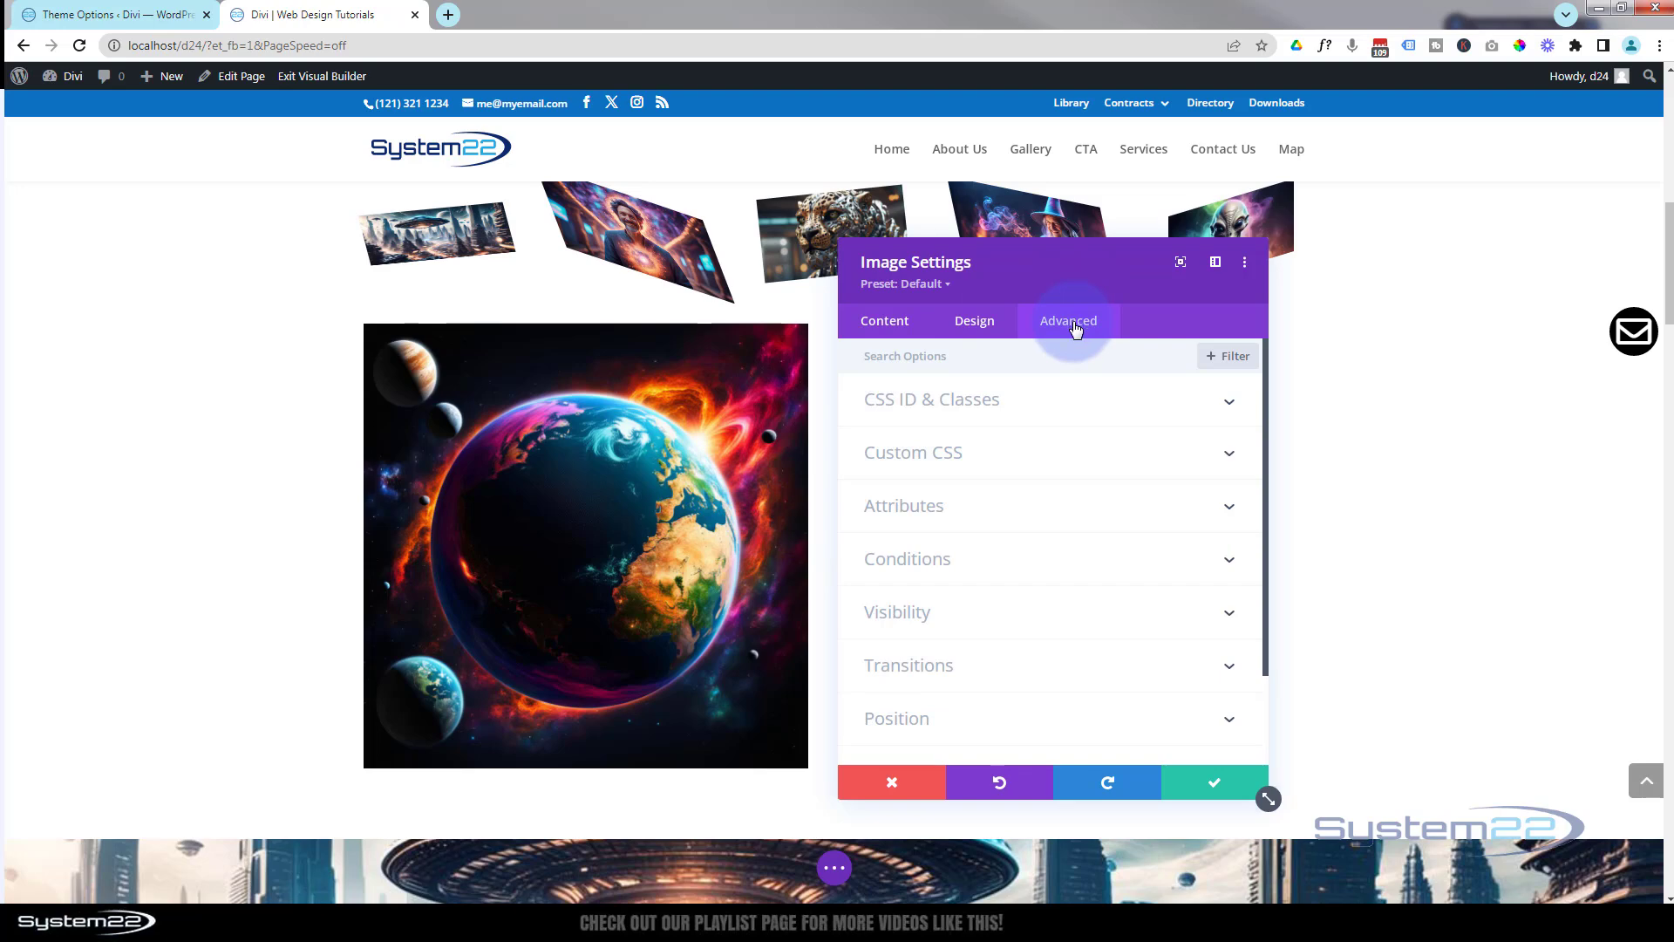
{"action": "left_click", "coordinate": [1031, 509]}
{"action": "left_click", "coordinate": [897, 499]}
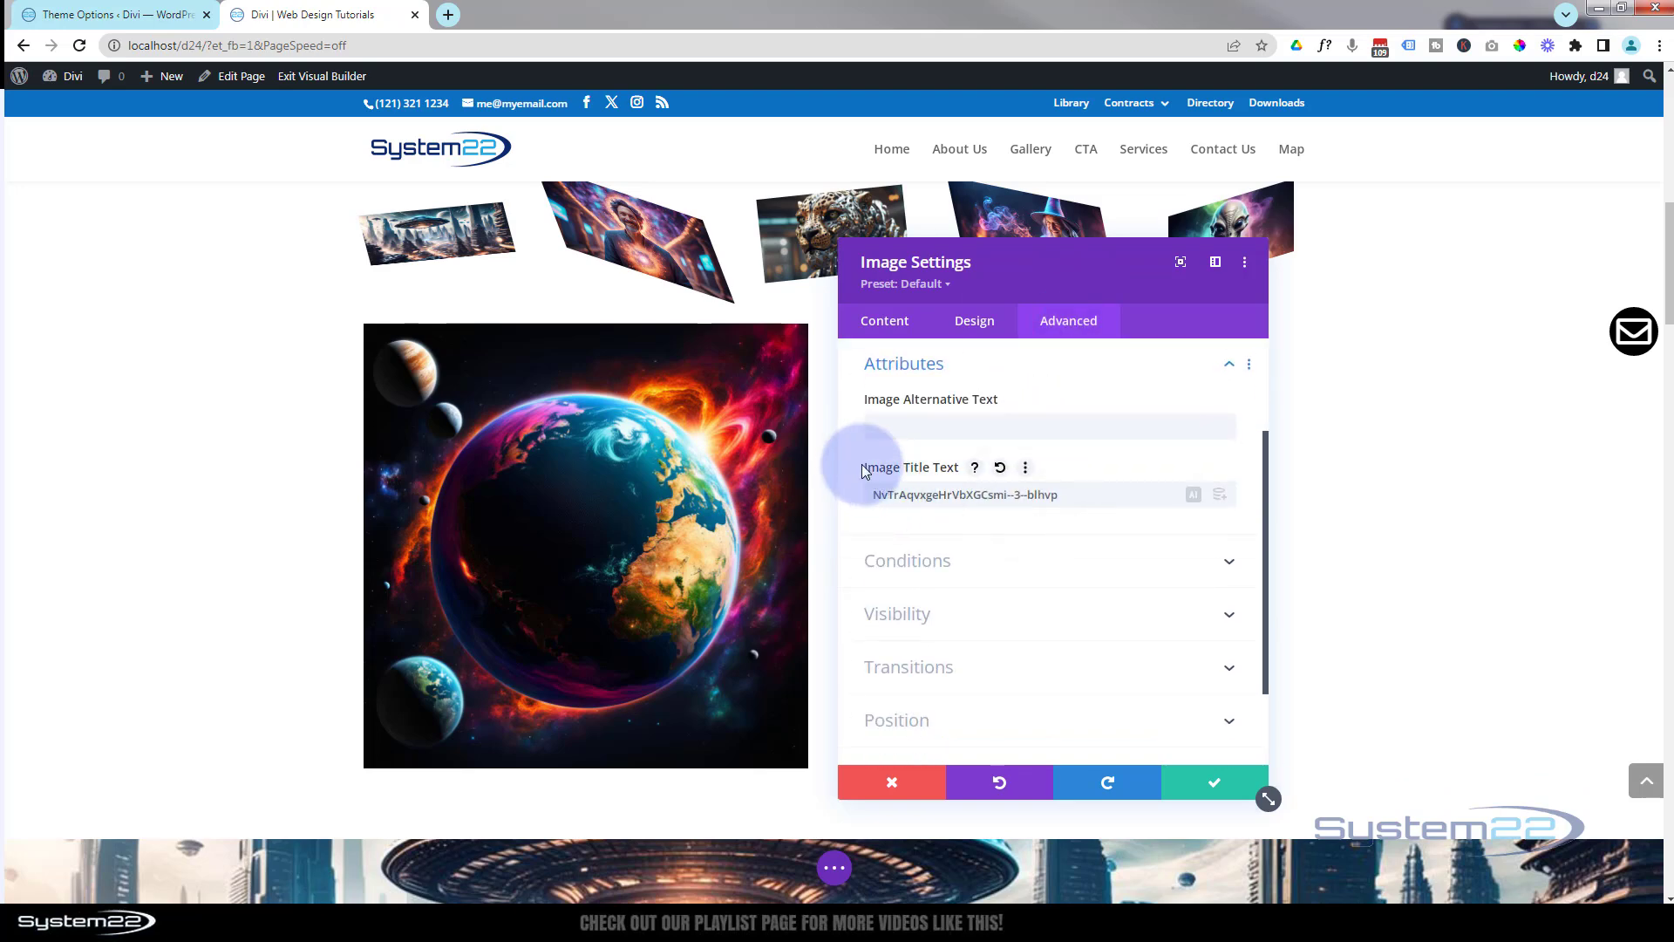
{"action": "left_click_drag", "start_coordinate": [899, 495], "coordinate": [1078, 493]}
{"action": "triple_click", "coordinate": [1082, 494]}
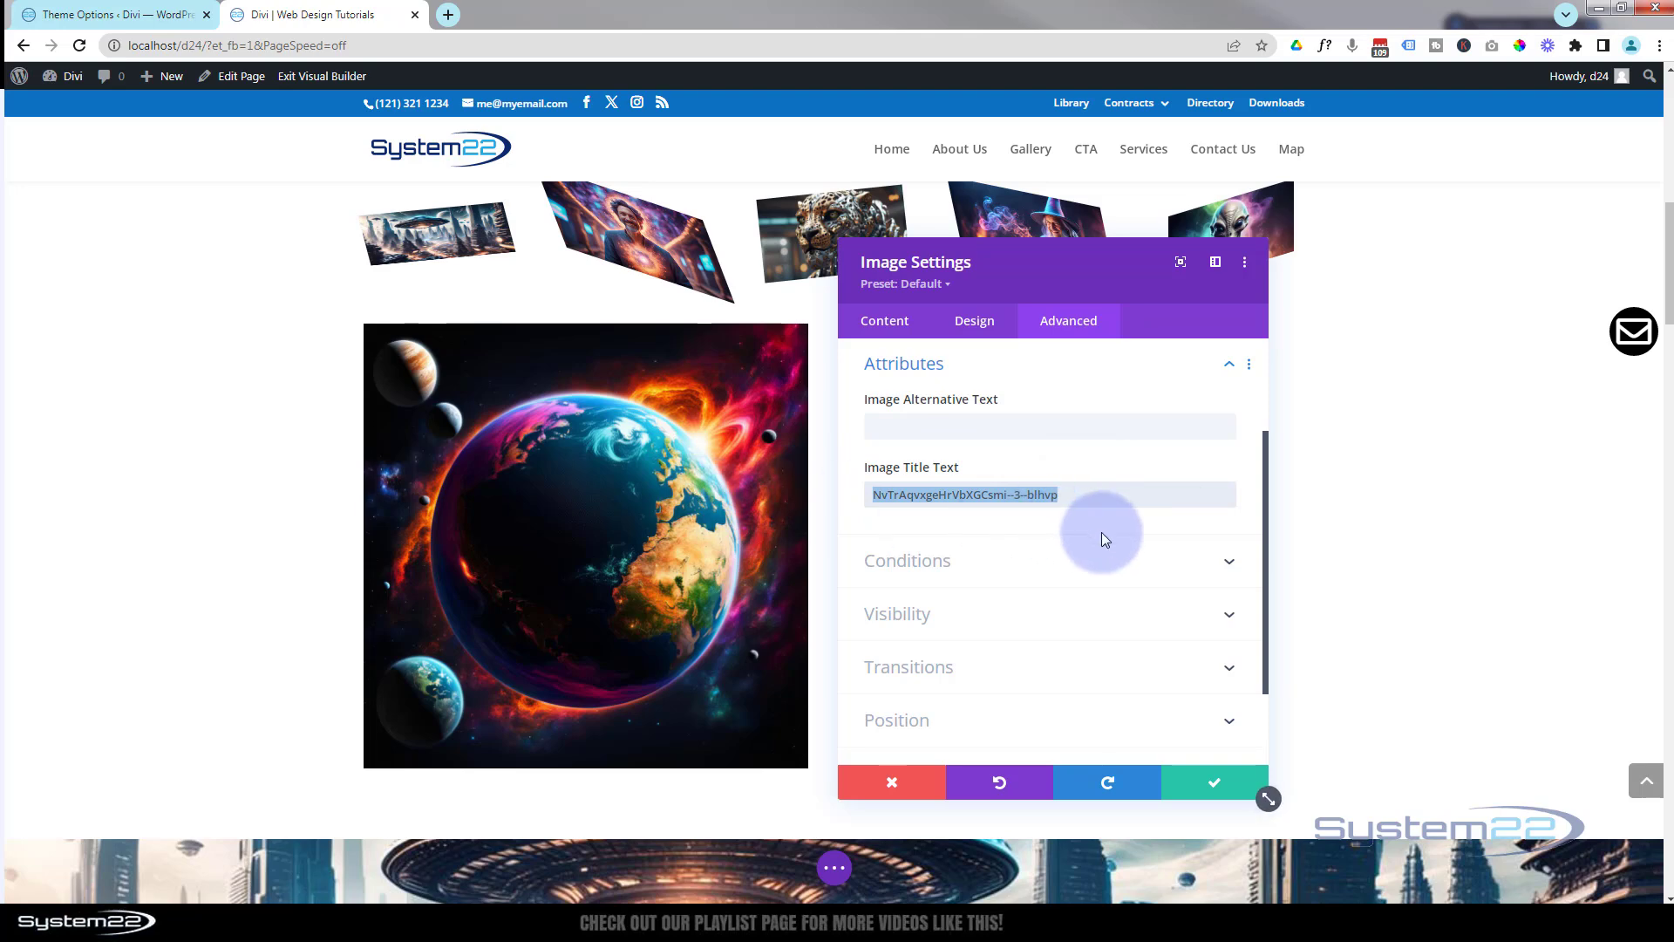
{"action": "key", "text": "BackSpace"}
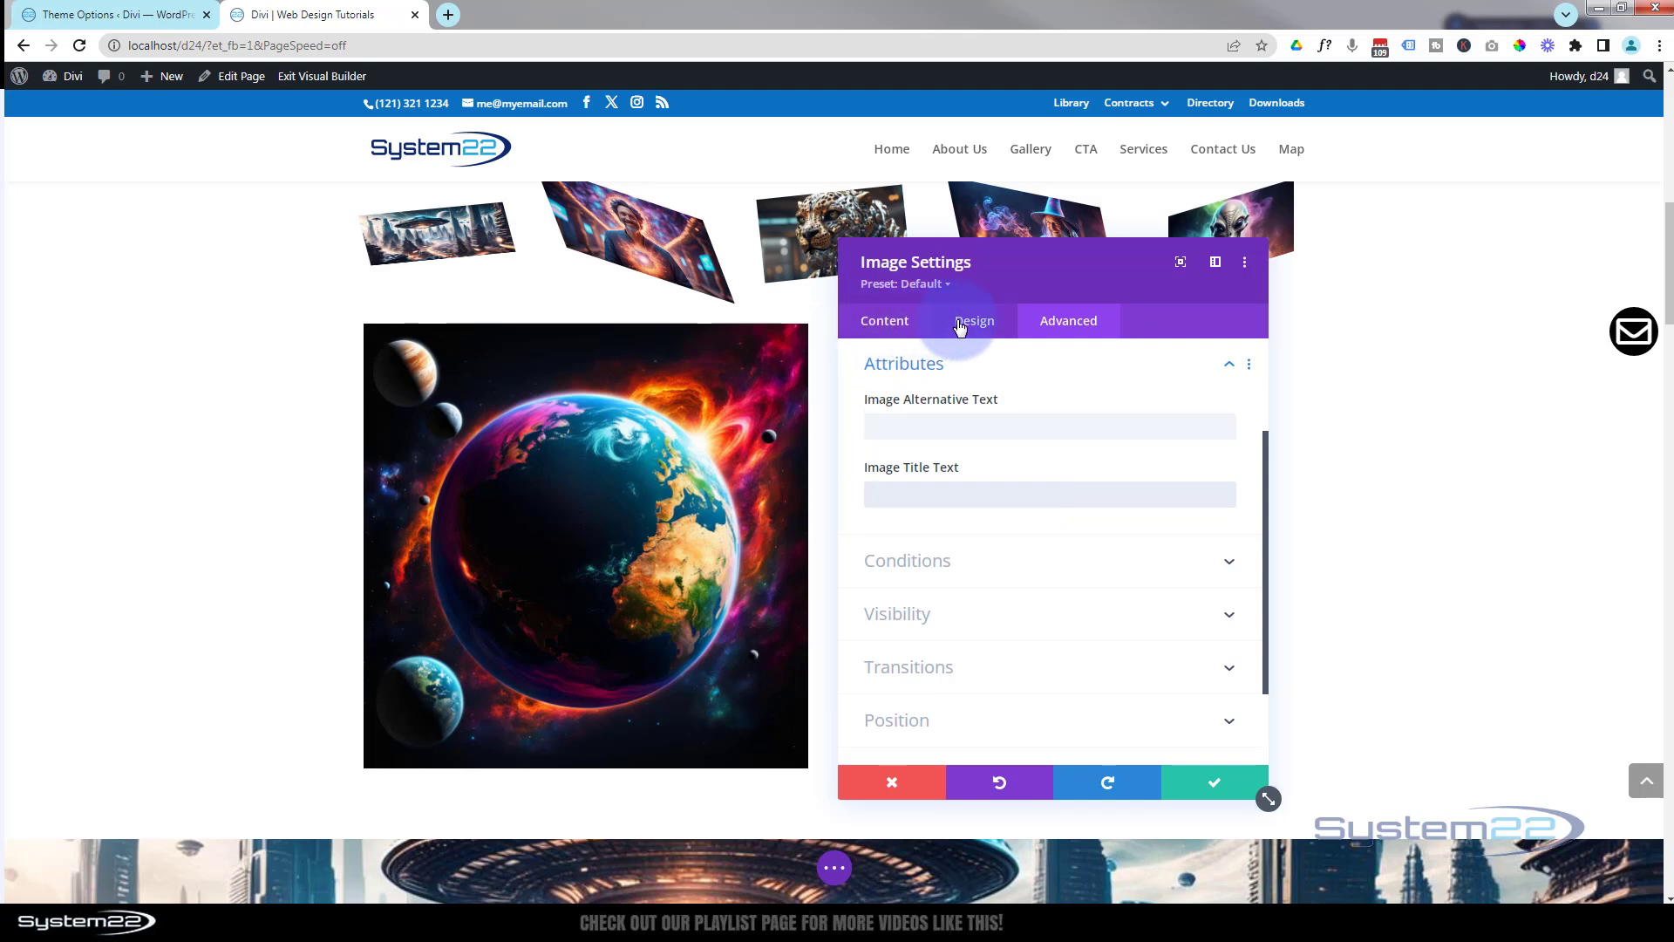
- Examine the Earth image's transform translate and transform origin options
{"action": "left_click", "coordinate": [893, 322]}
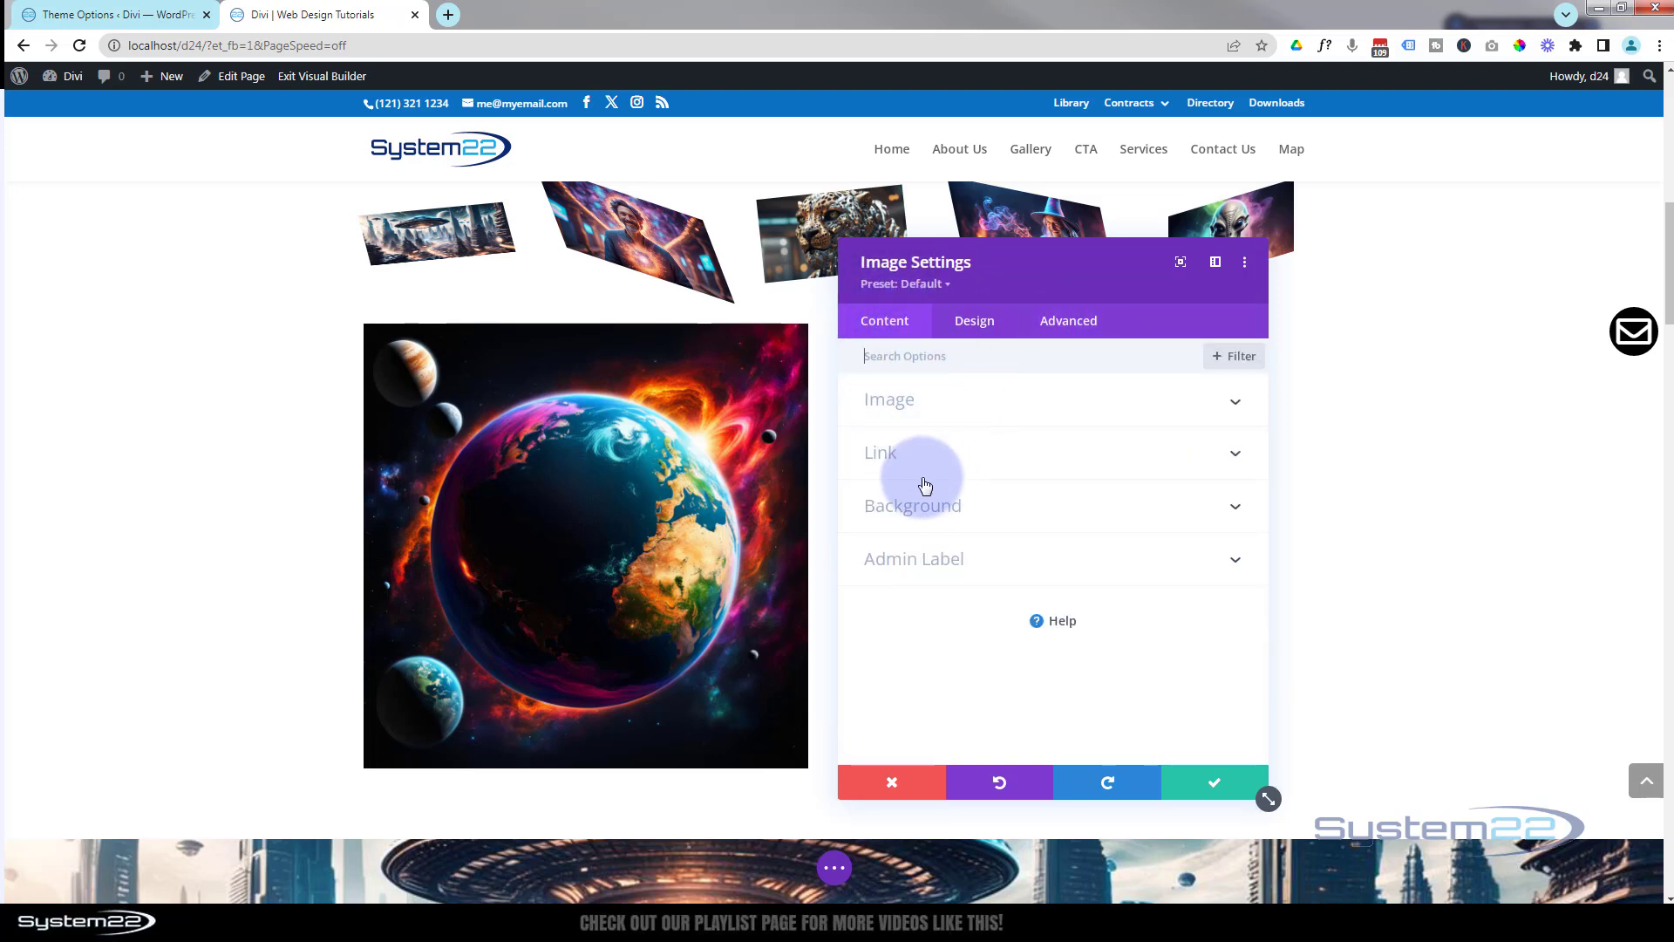
{"action": "left_click", "coordinate": [983, 331]}
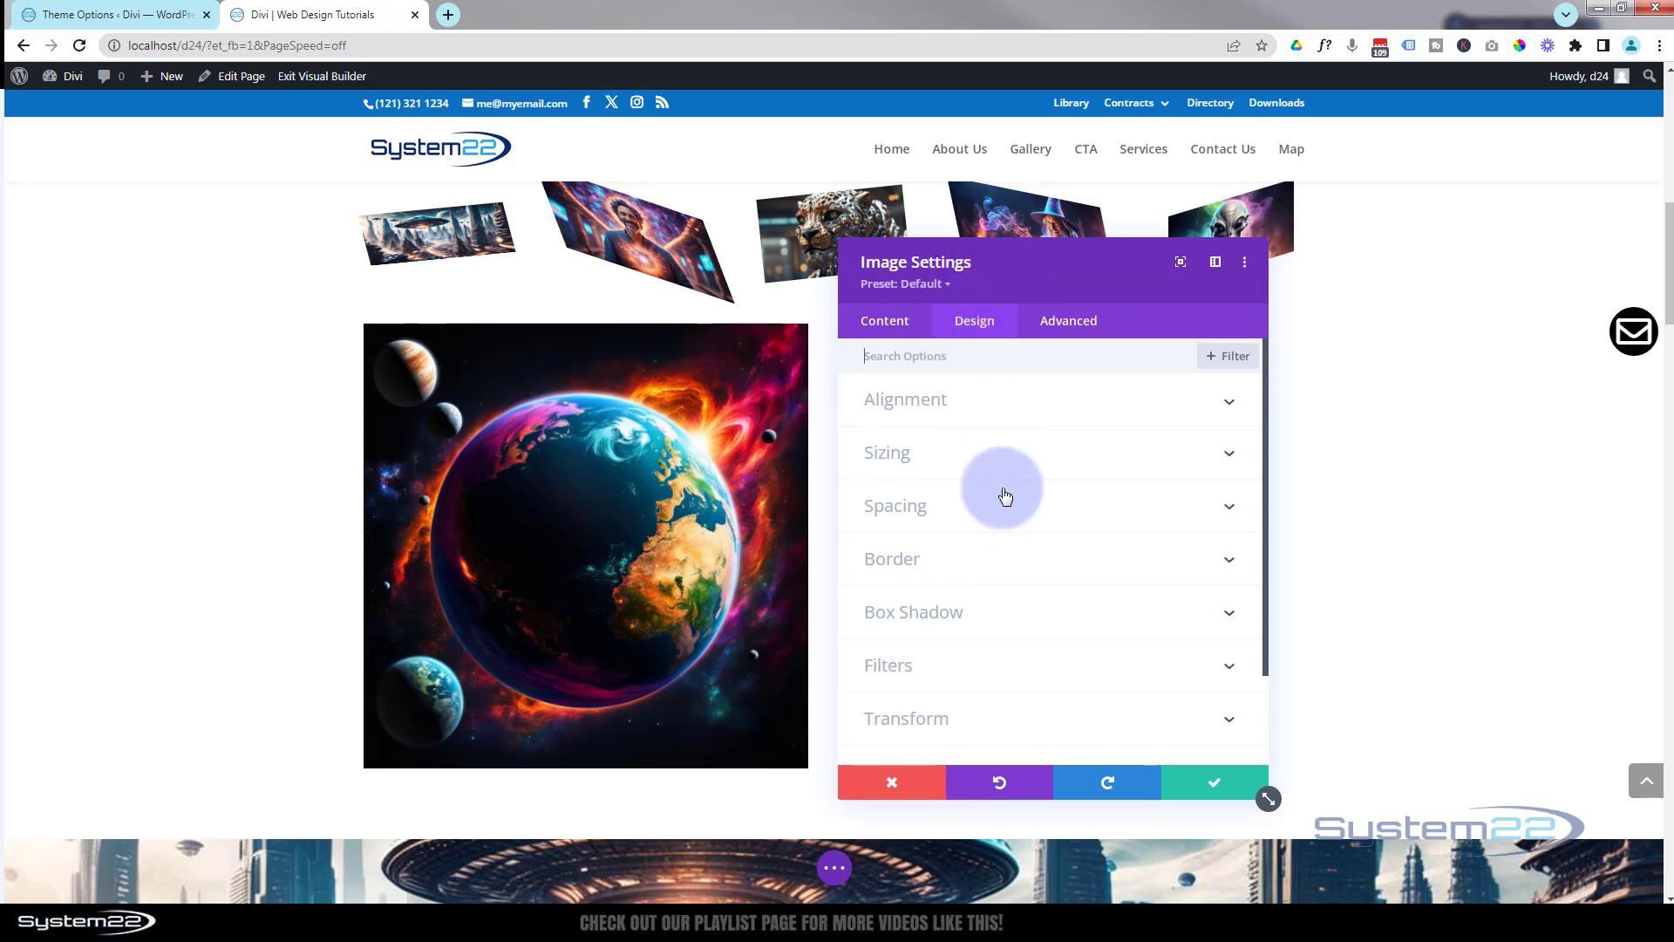
{"action": "scroll", "coordinate": [1004, 482], "scroll_direction": "down", "scroll_amount": 2}
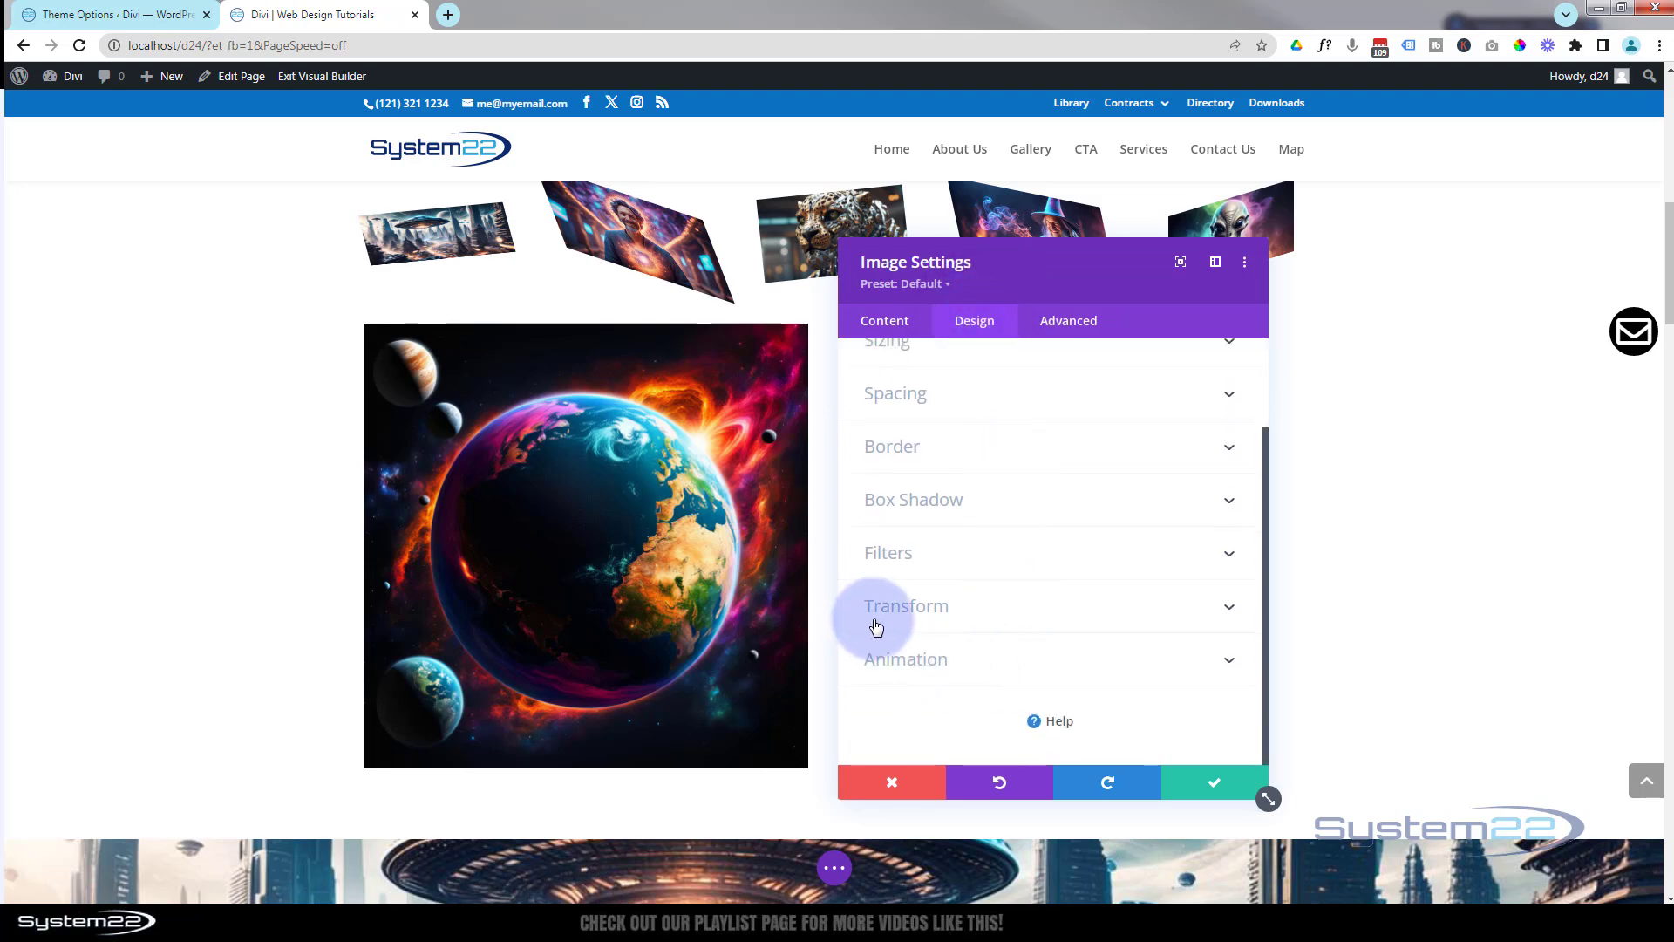
{"action": "left_click", "coordinate": [987, 615]}
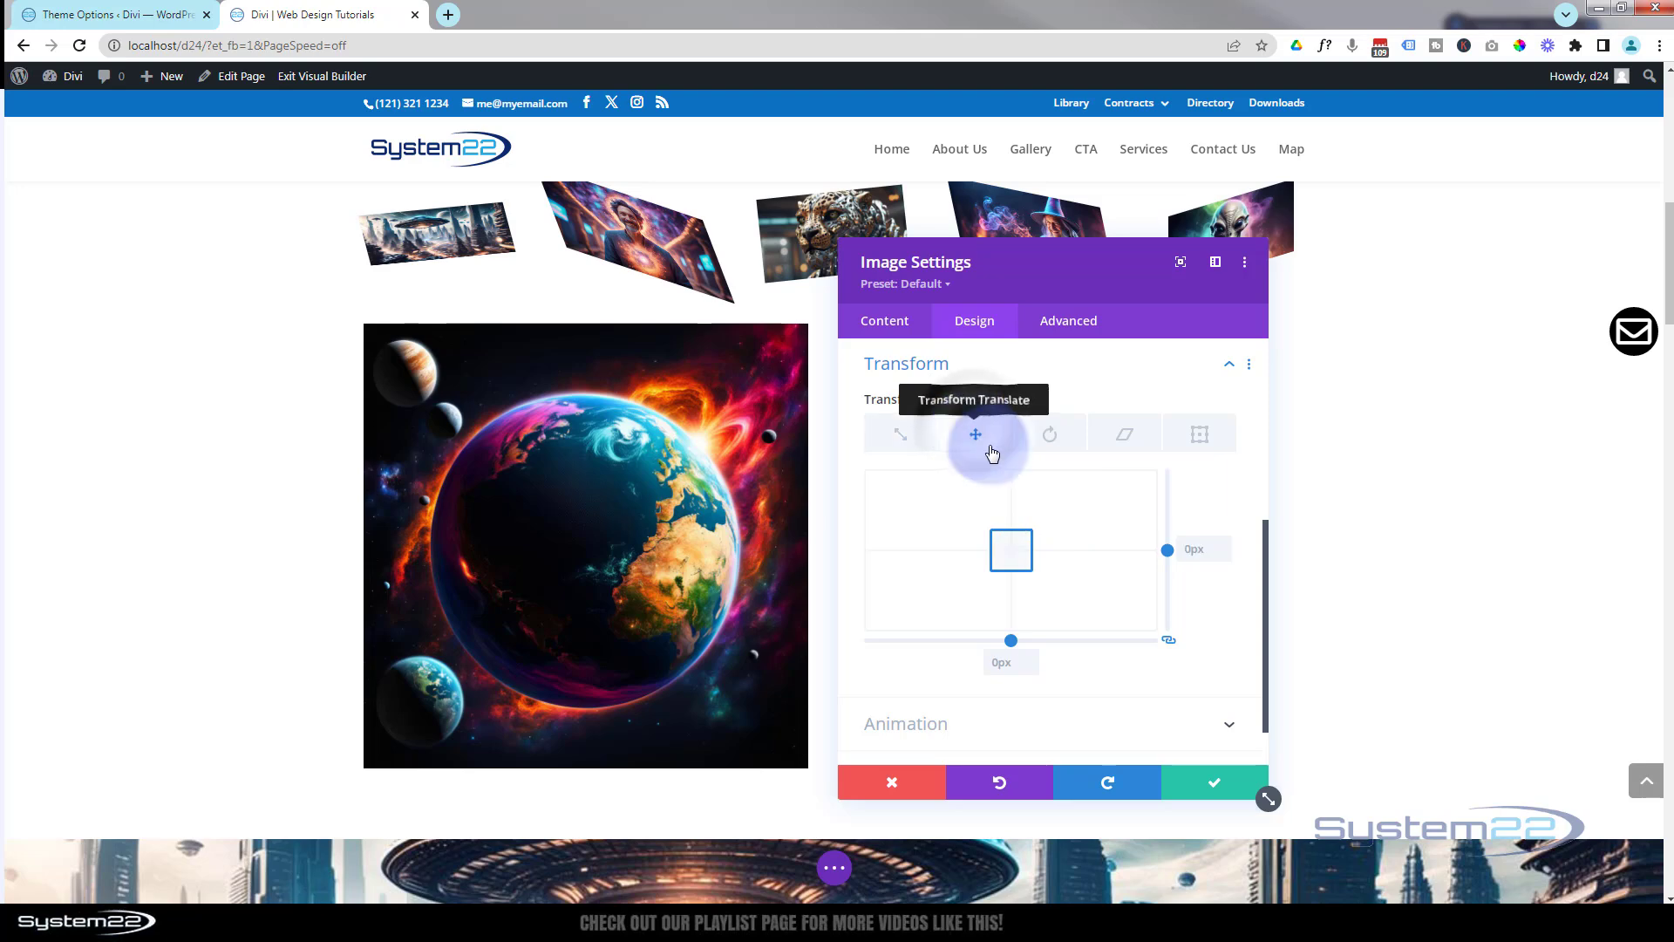
{"action": "left_click", "coordinate": [1008, 548]}
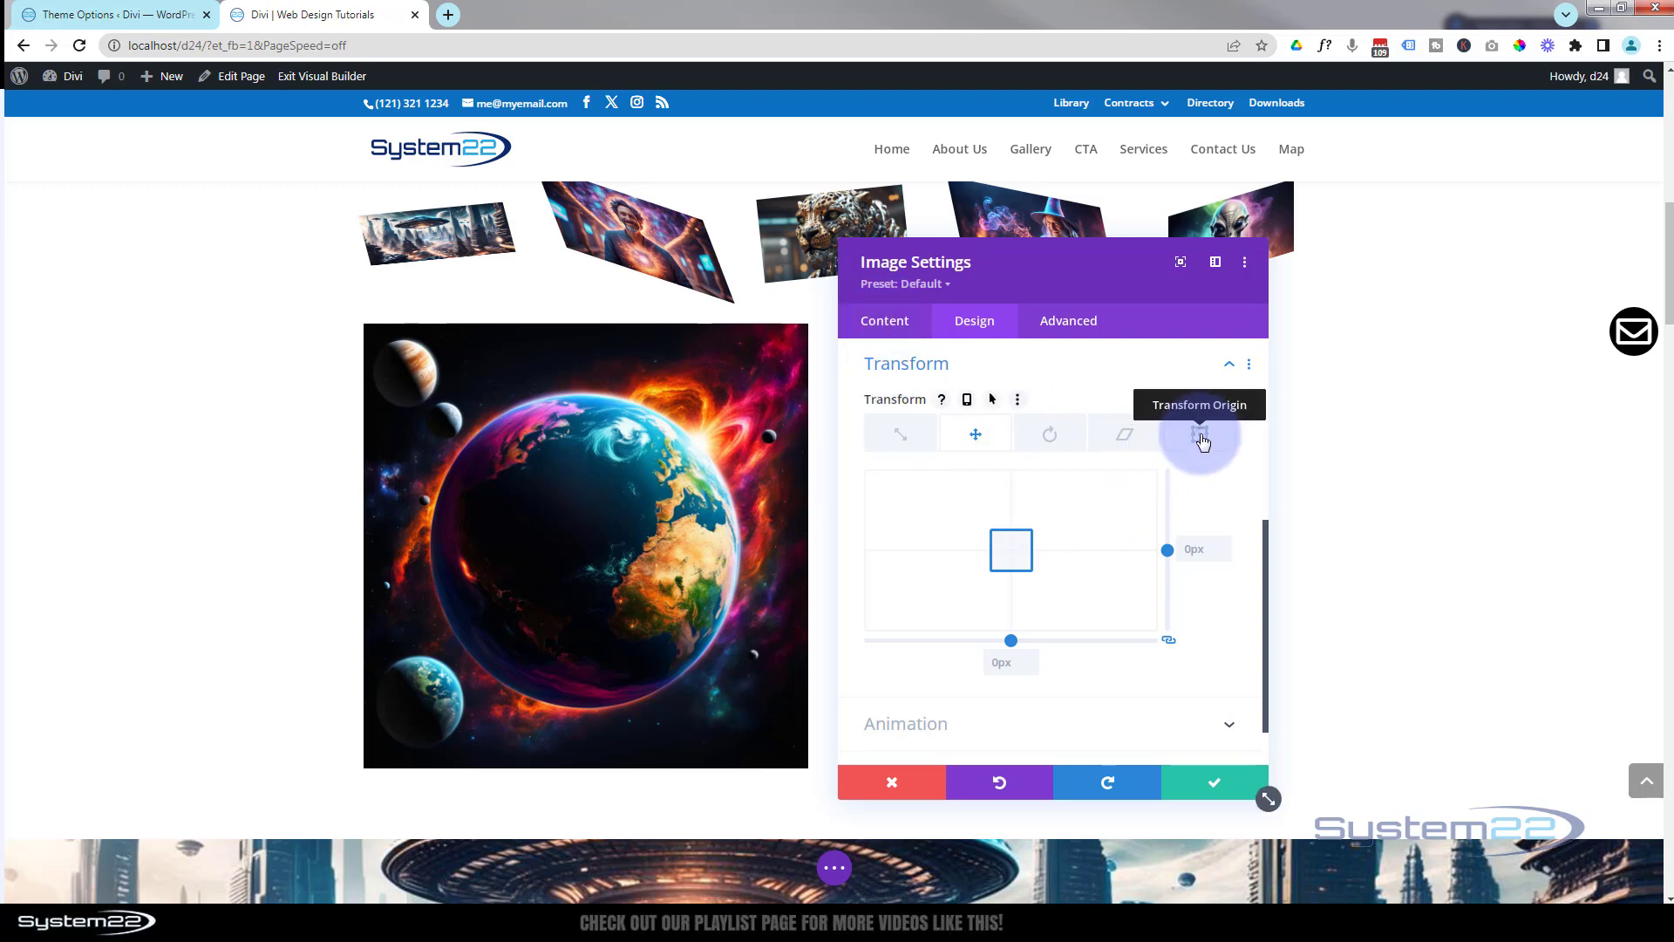
{"action": "left_click", "coordinate": [1200, 436]}
{"action": "left_click", "coordinate": [1011, 552]}
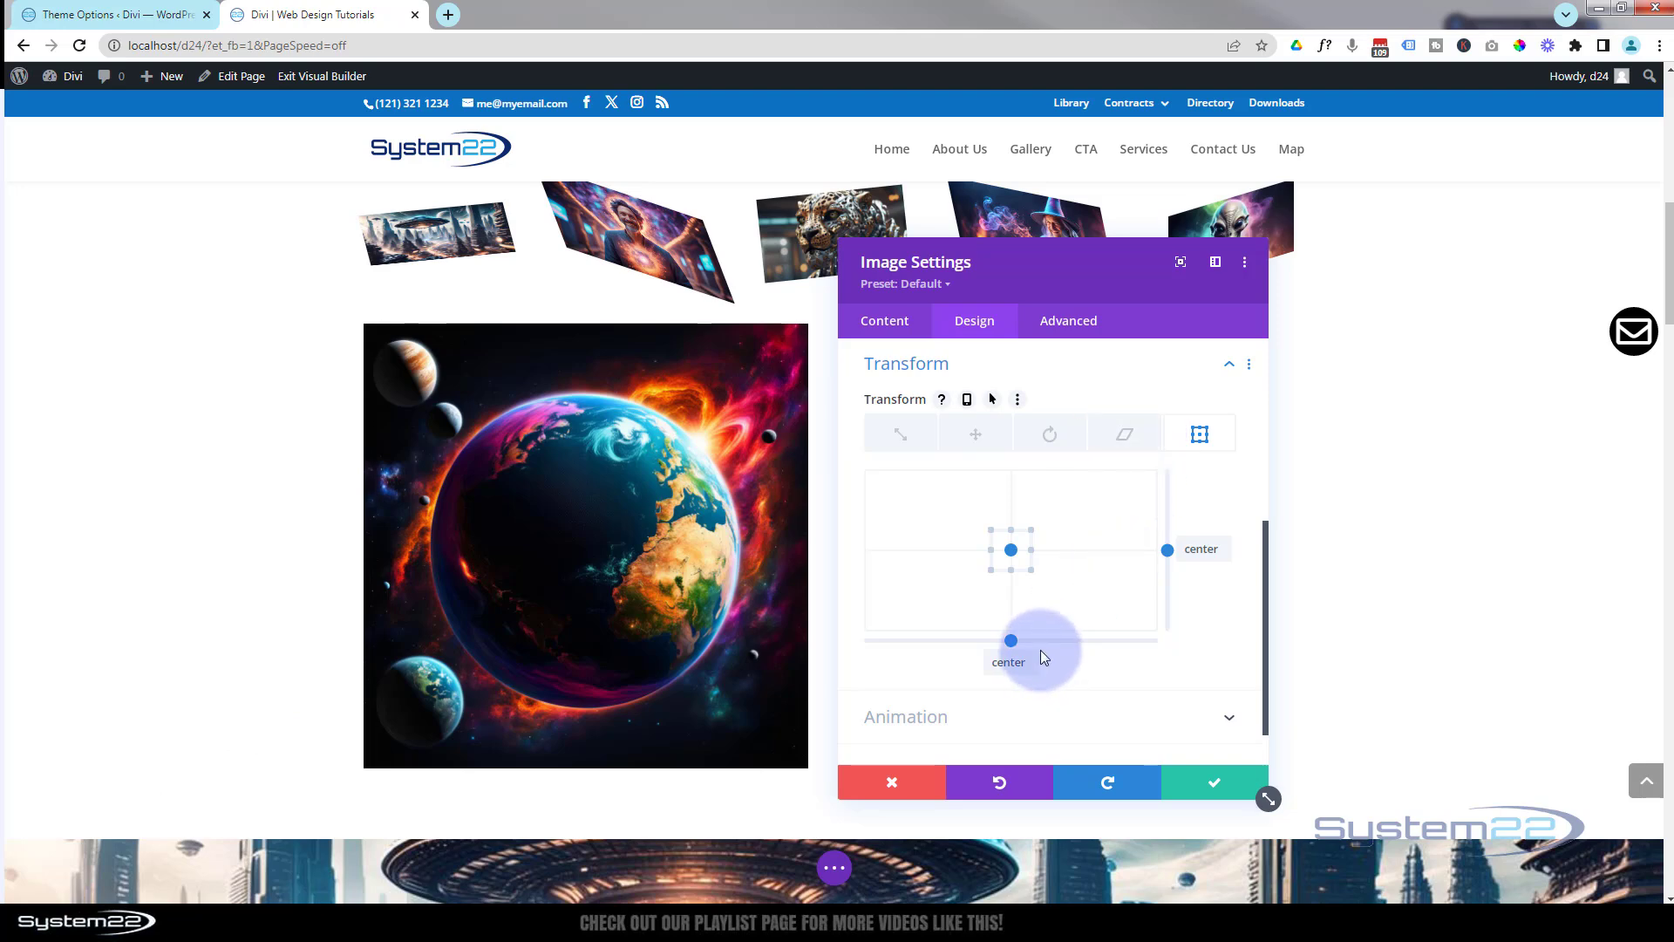
- Try scaling the Earth image down to 58% with Transform Scale, and reset it to 100%
{"action": "left_click", "coordinate": [895, 441]}
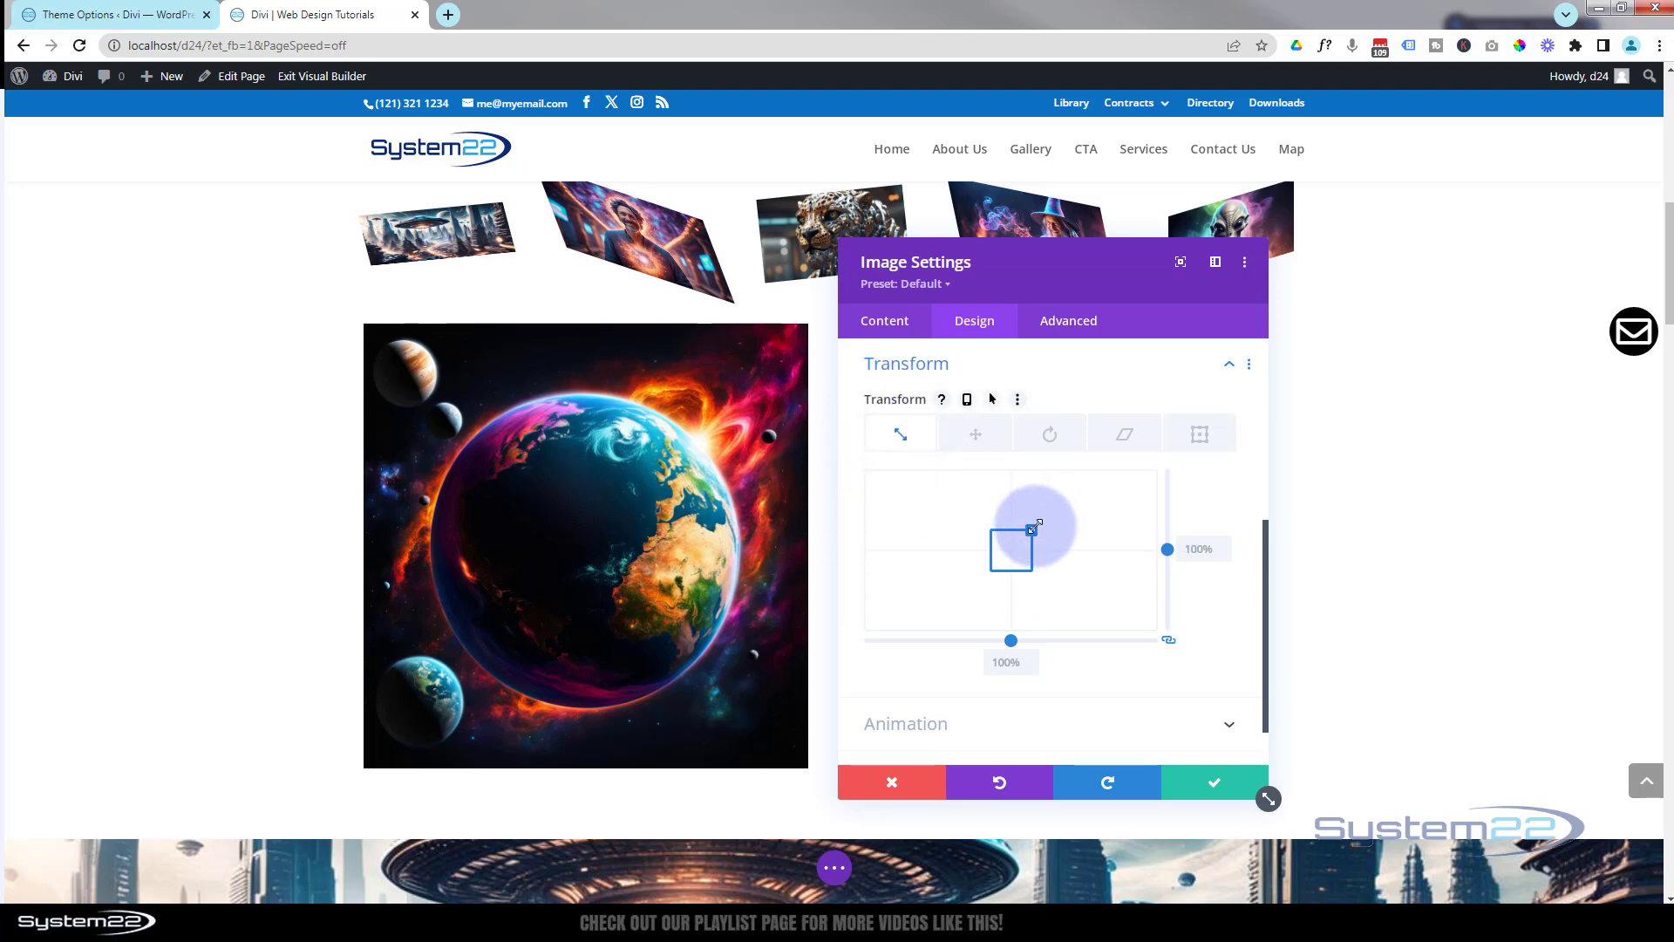
{"action": "mouse_move", "coordinate": [1034, 527]}
{"action": "left_mouse_down"}
{"action": "mouse_move", "coordinate": [1053, 518]}
{"action": "mouse_move", "coordinate": [1025, 538]}
{"action": "left_mouse_up"}
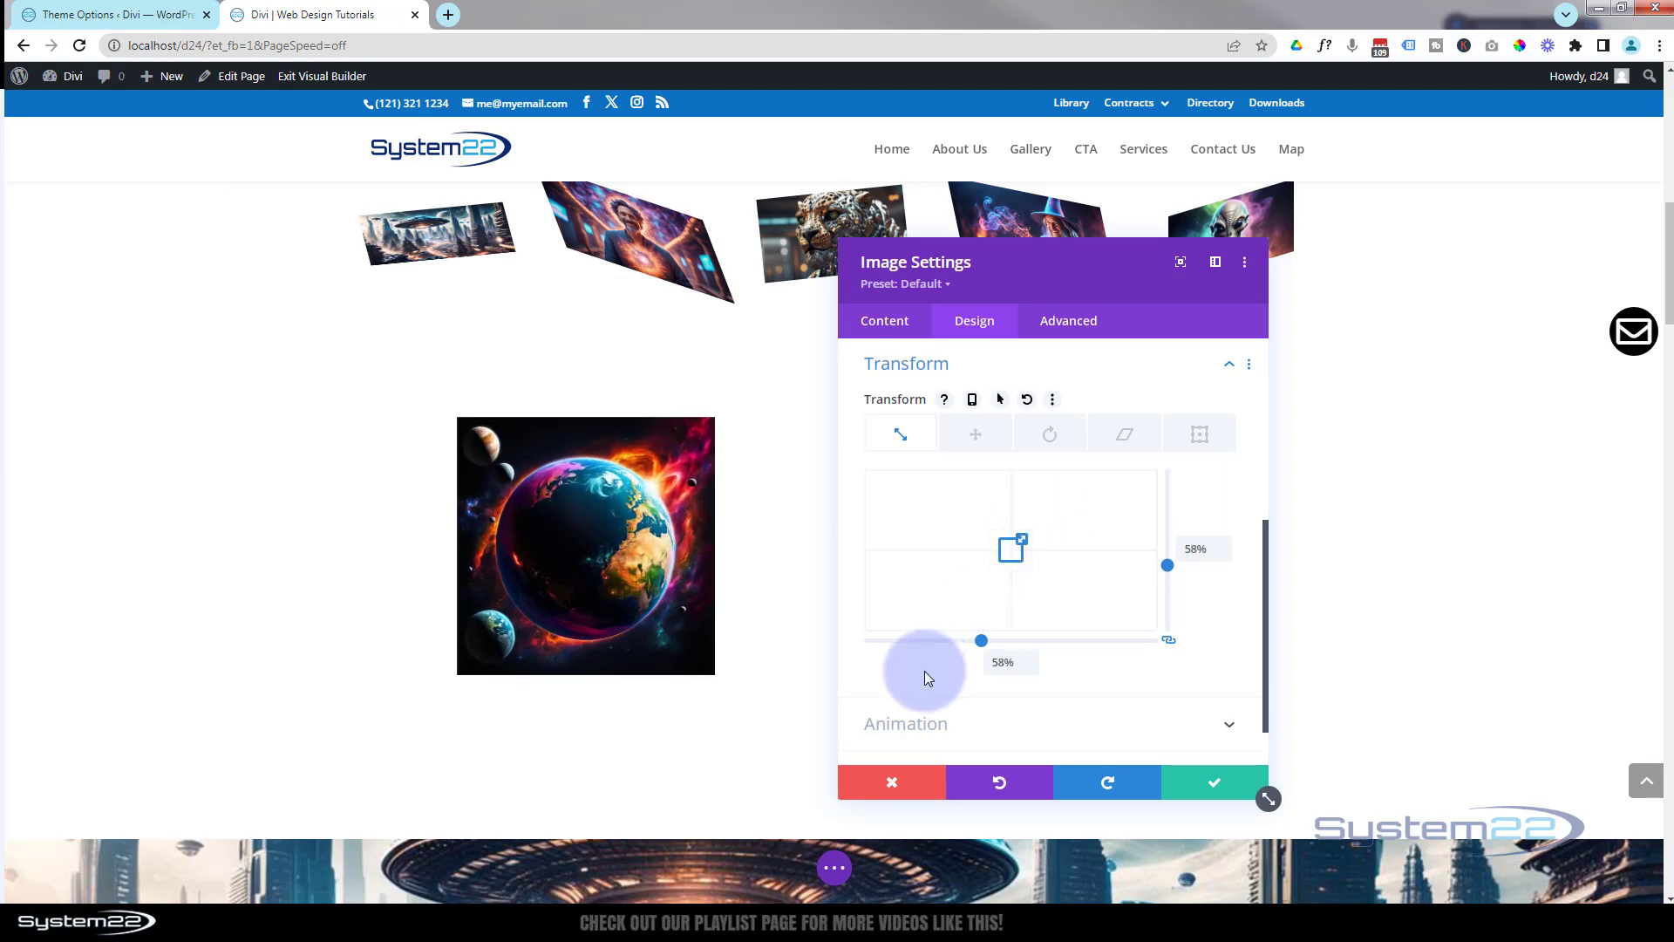
{"action": "double_click", "coordinate": [1007, 662]}
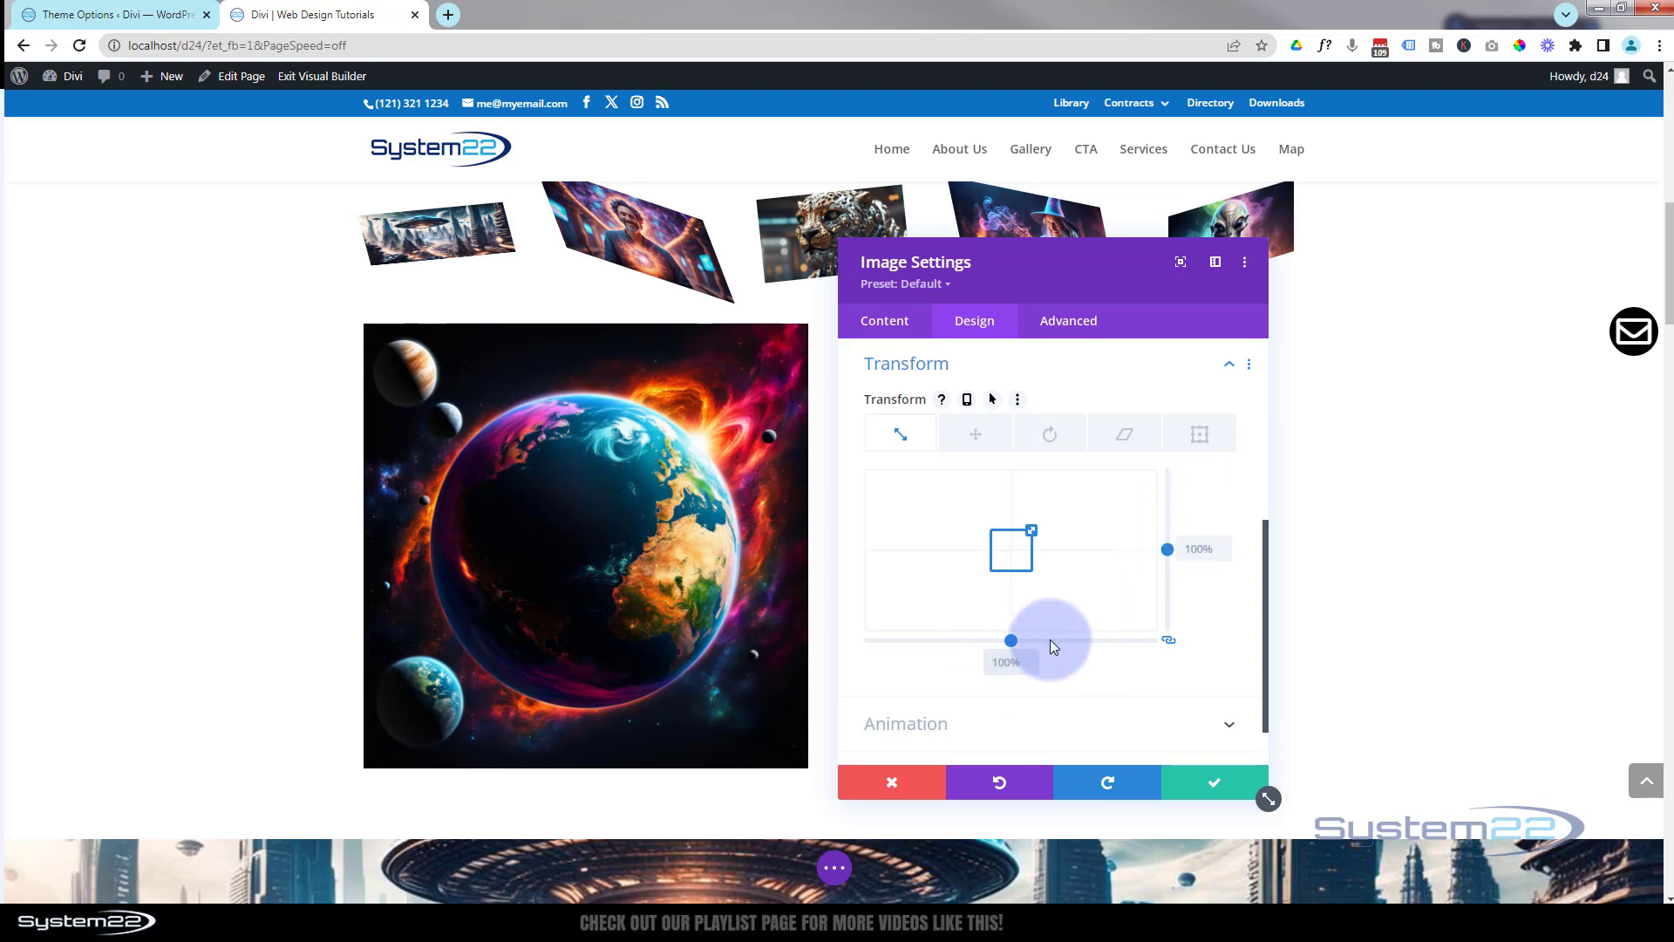
- Try shifting the Earth image horizontally by -69px with Transform Translate, and clear that horizontal offset
{"action": "left_click", "coordinate": [982, 433]}
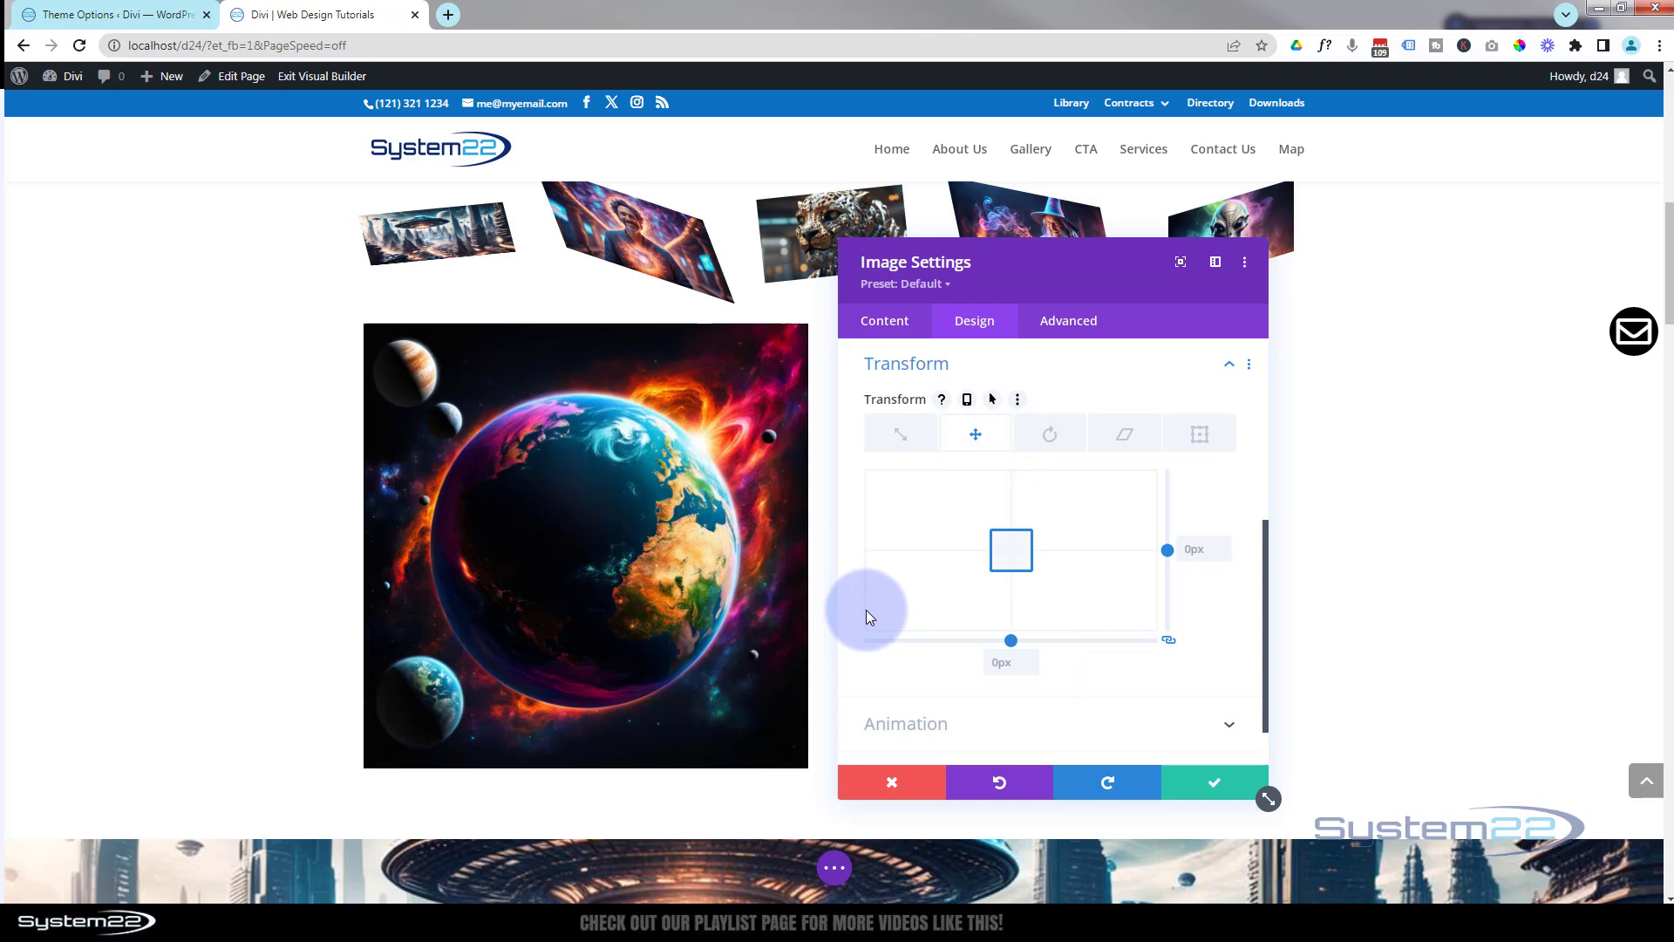
{"action": "left_click_drag", "start_coordinate": [996, 563], "coordinate": [986, 559]}
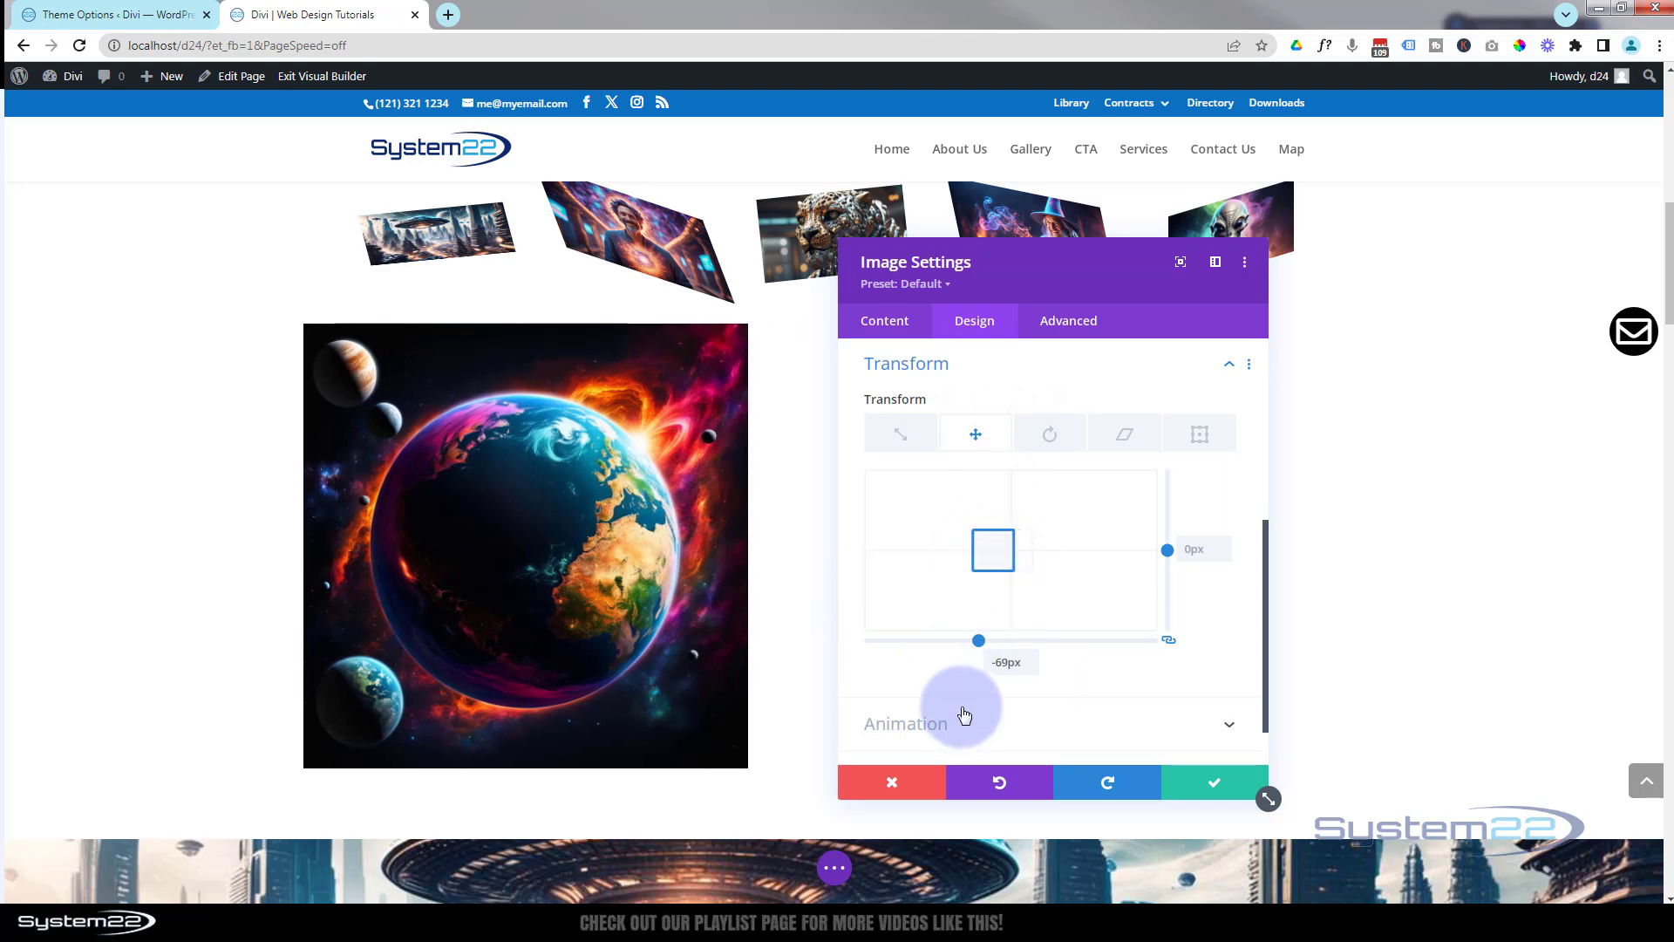
{"action": "left_click", "coordinate": [992, 664]}
{"action": "left_click_drag", "start_coordinate": [992, 664], "coordinate": [1038, 661]}
{"action": "key", "text": "BackSpace"}
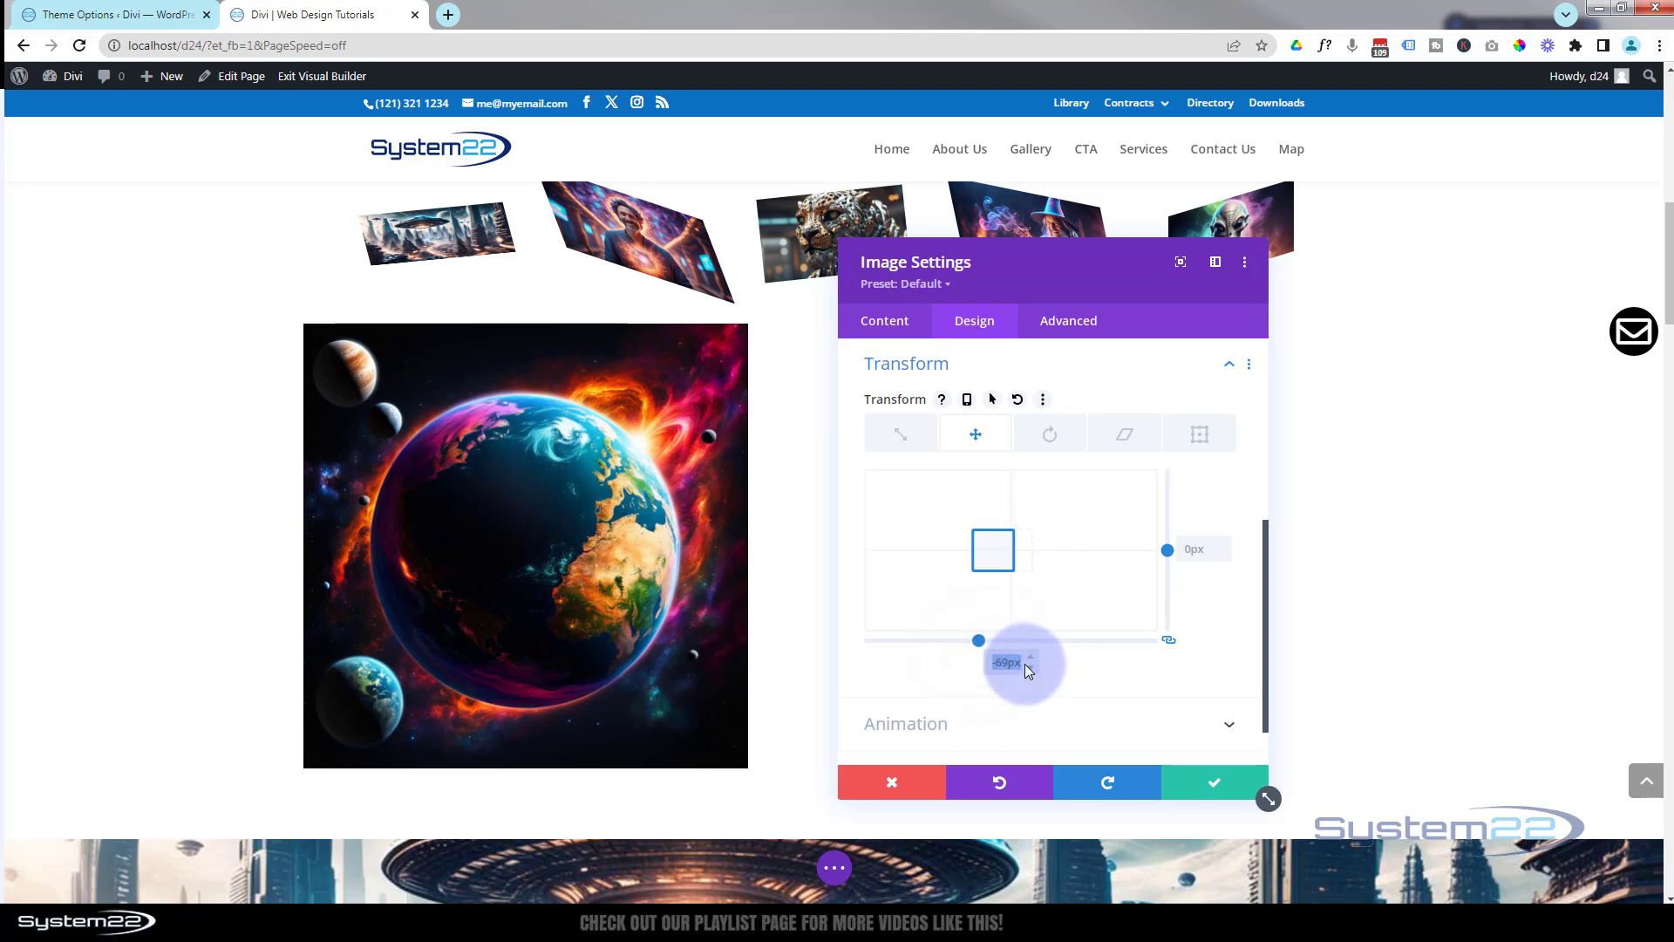
- Try rotating the Earth image with Transform Rotate to 325deg, 285deg and 44deg on its three axes
{"action": "left_click", "coordinate": [1050, 435]}
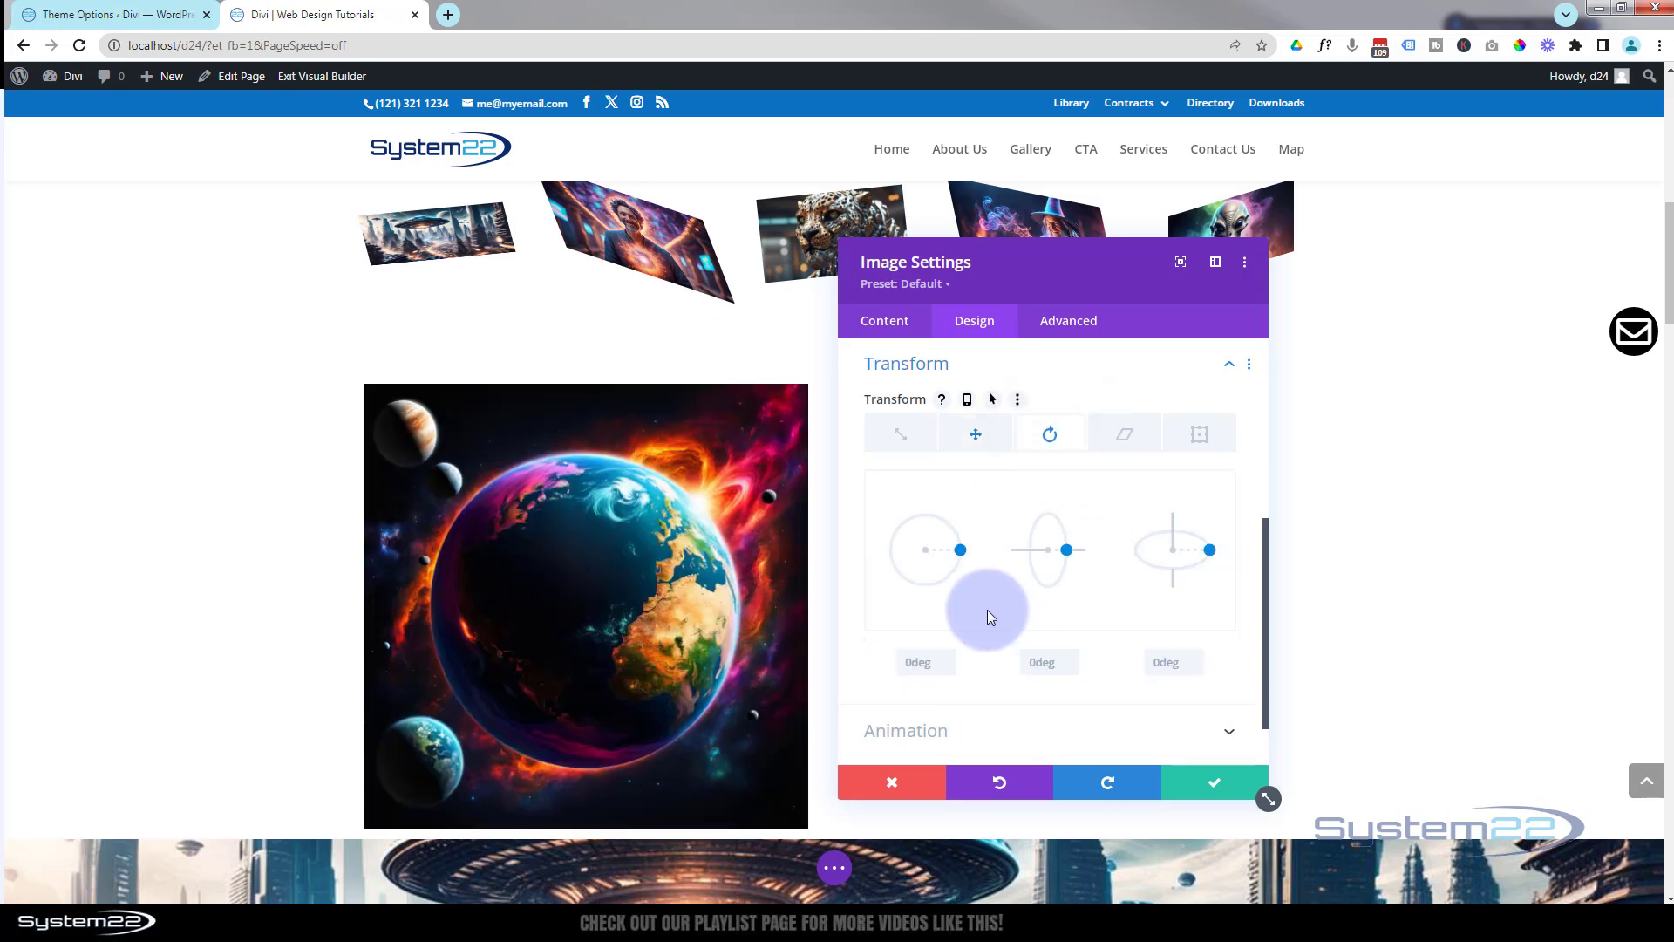
{"action": "left_click_drag", "start_coordinate": [960, 550], "coordinate": [955, 531]}
{"action": "left_click", "coordinate": [1076, 551]}
{"action": "left_click_drag", "start_coordinate": [1071, 558], "coordinate": [1056, 516]}
{"action": "left_click", "coordinate": [1212, 558]}
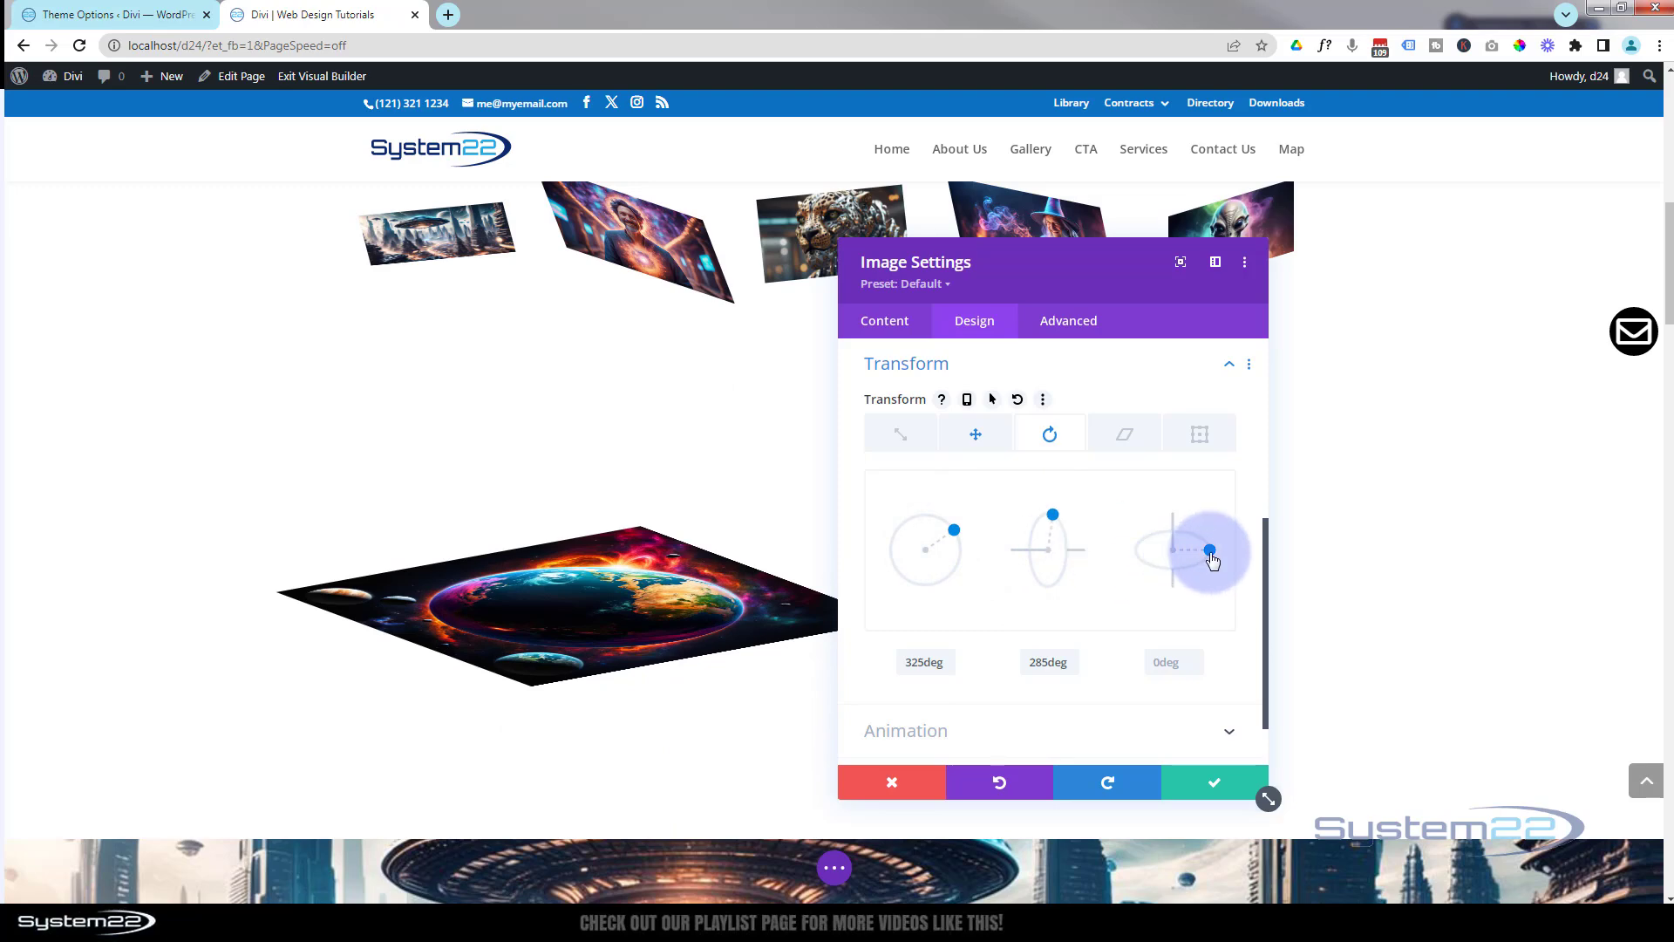
{"action": "left_click_drag", "start_coordinate": [1211, 558], "coordinate": [1191, 568]}
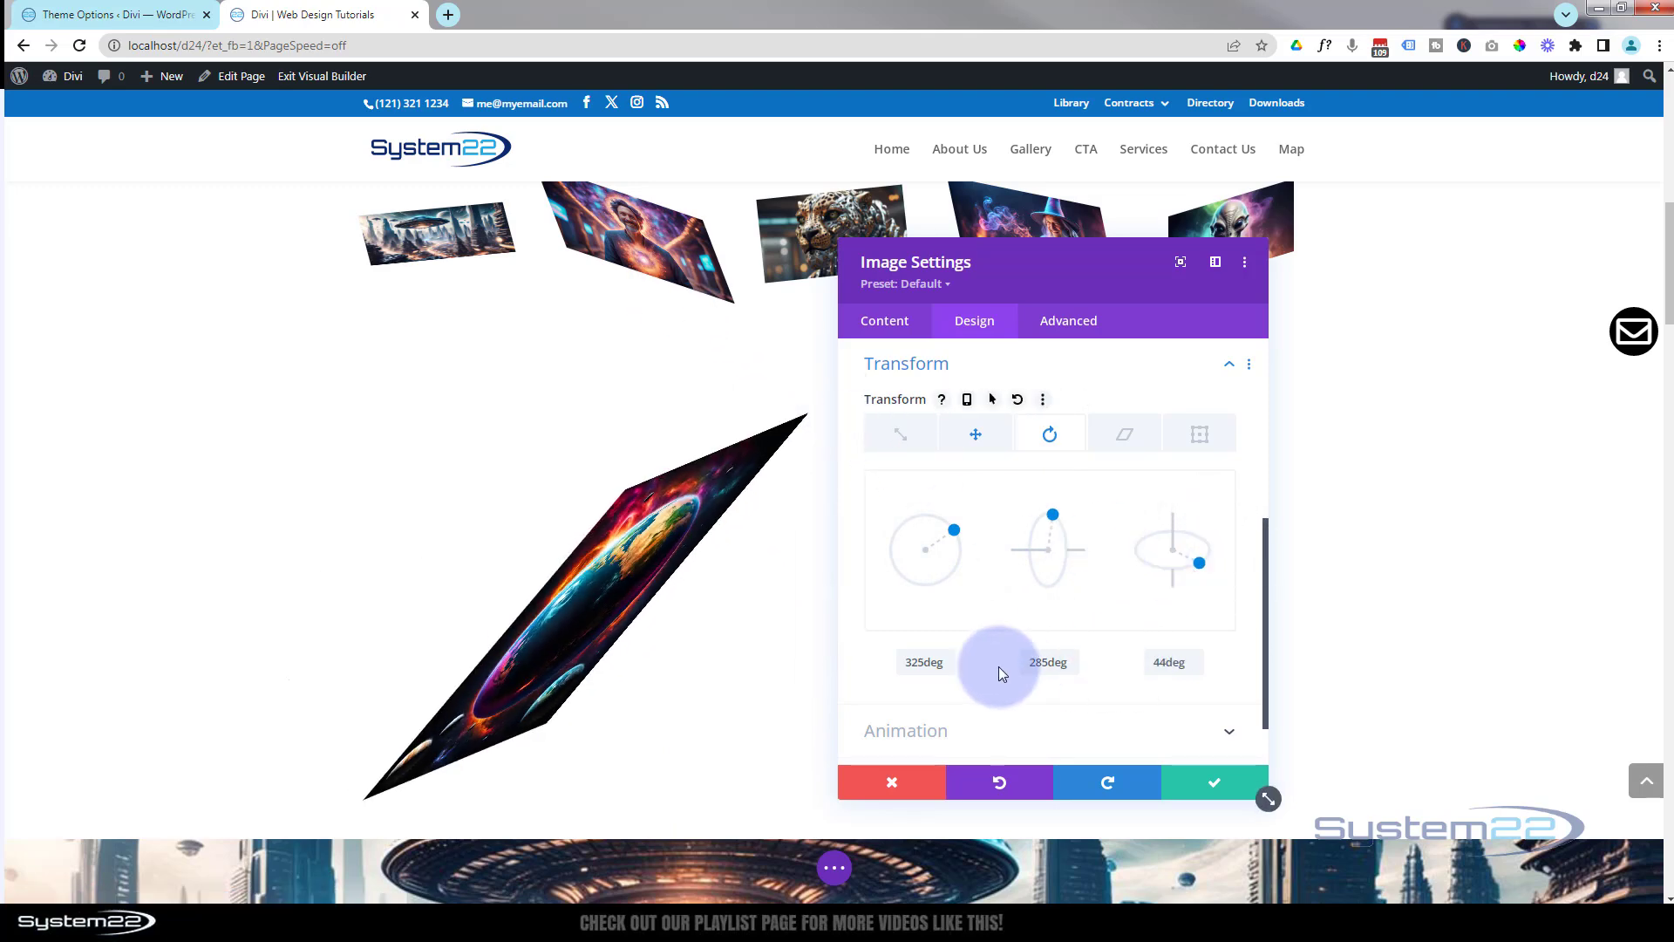
- Clear all three rotation angles of the Earth image
{"action": "double_click", "coordinate": [902, 662]}
{"action": "key", "text": "BackSpace"}
{"action": "left_click", "coordinate": [1027, 661]}
{"action": "double_click", "coordinate": [1027, 662]}
{"action": "key", "text": "BackSpace"}
{"action": "left_click", "coordinate": [1155, 662]}
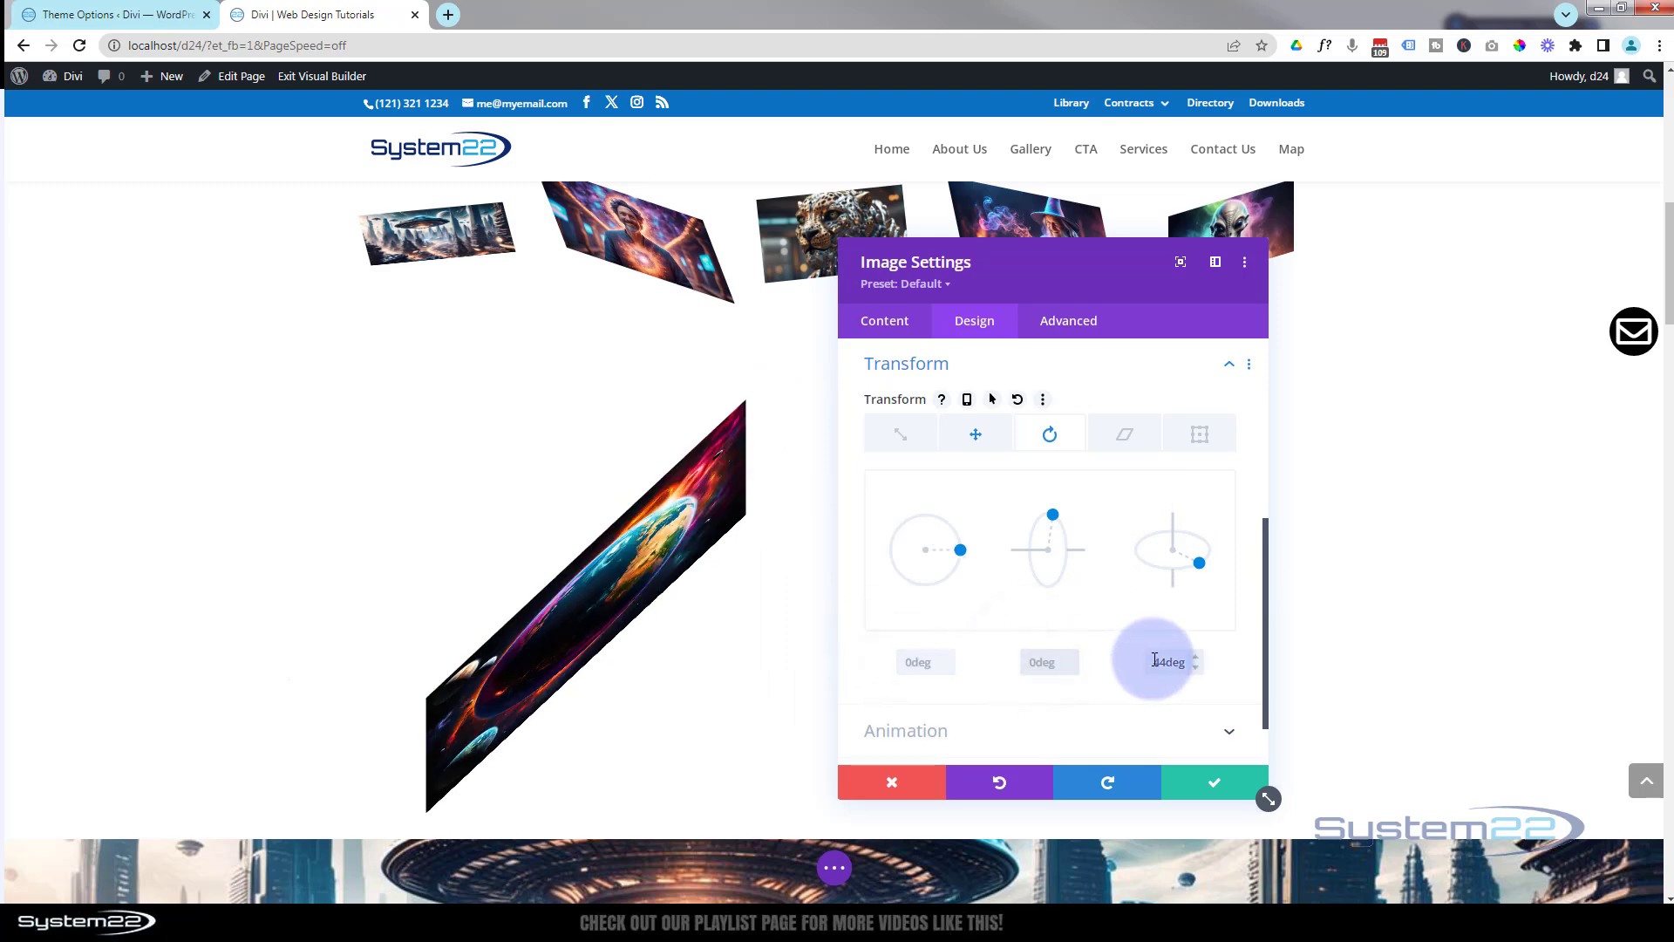
{"action": "double_click", "coordinate": [1159, 662]}
{"action": "key", "text": "BackSpace"}
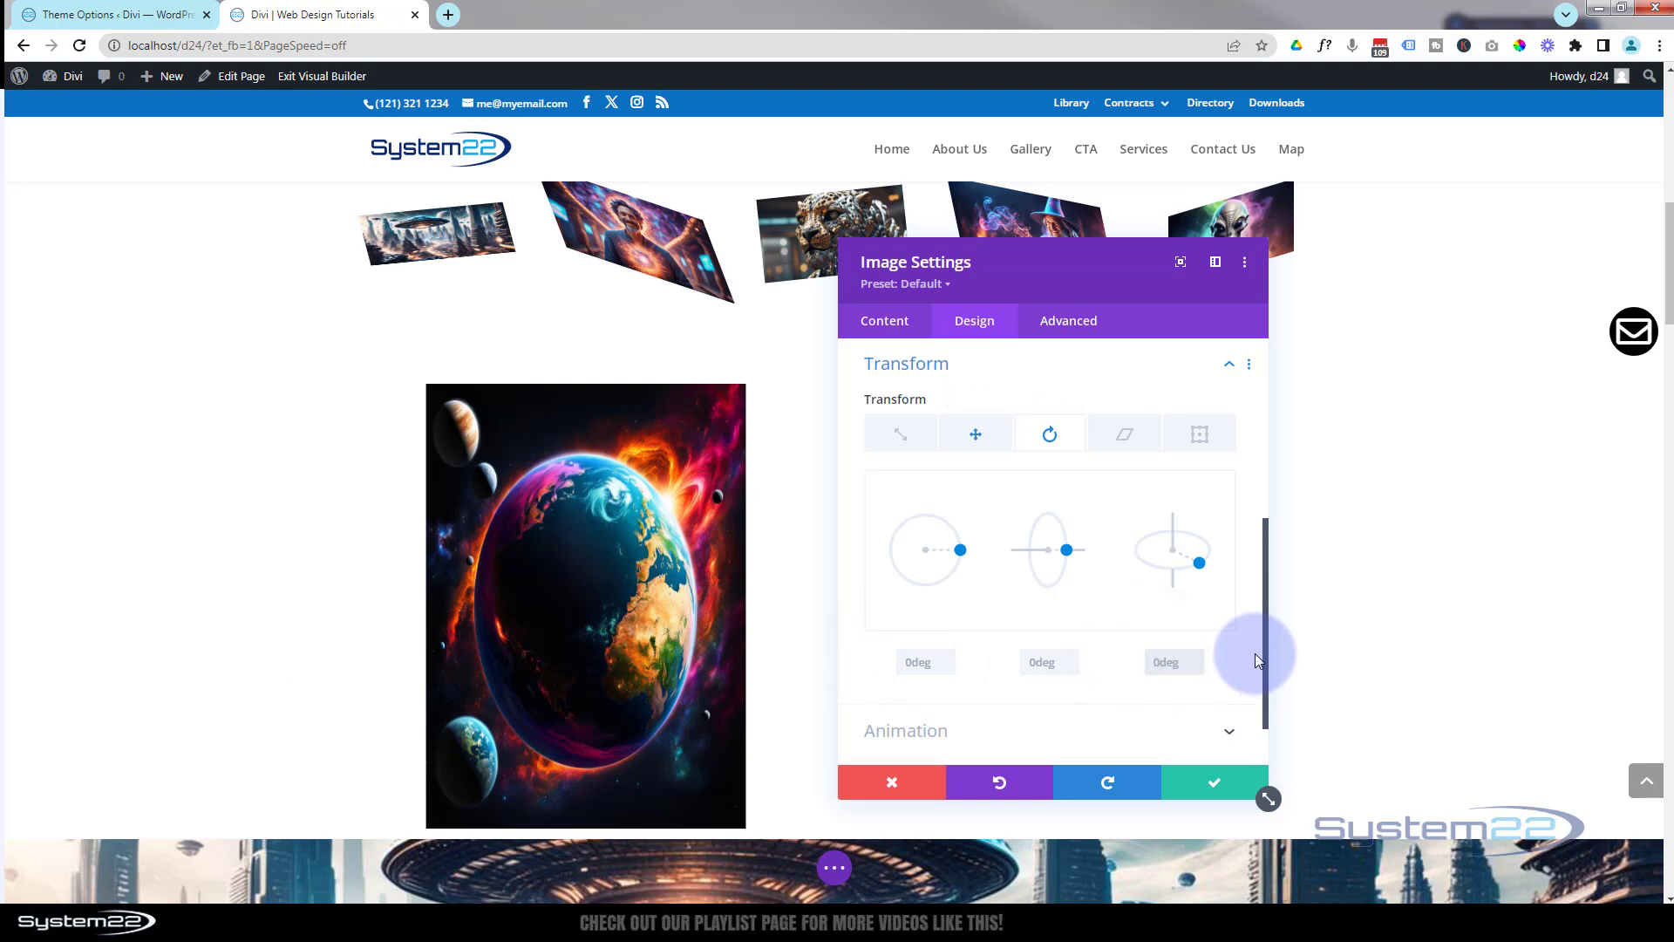
- Unlink the horizontal and vertical Transform Skew values, then try skewing the Earth image horizontally and clear that skew
{"action": "left_click", "coordinate": [1124, 438]}
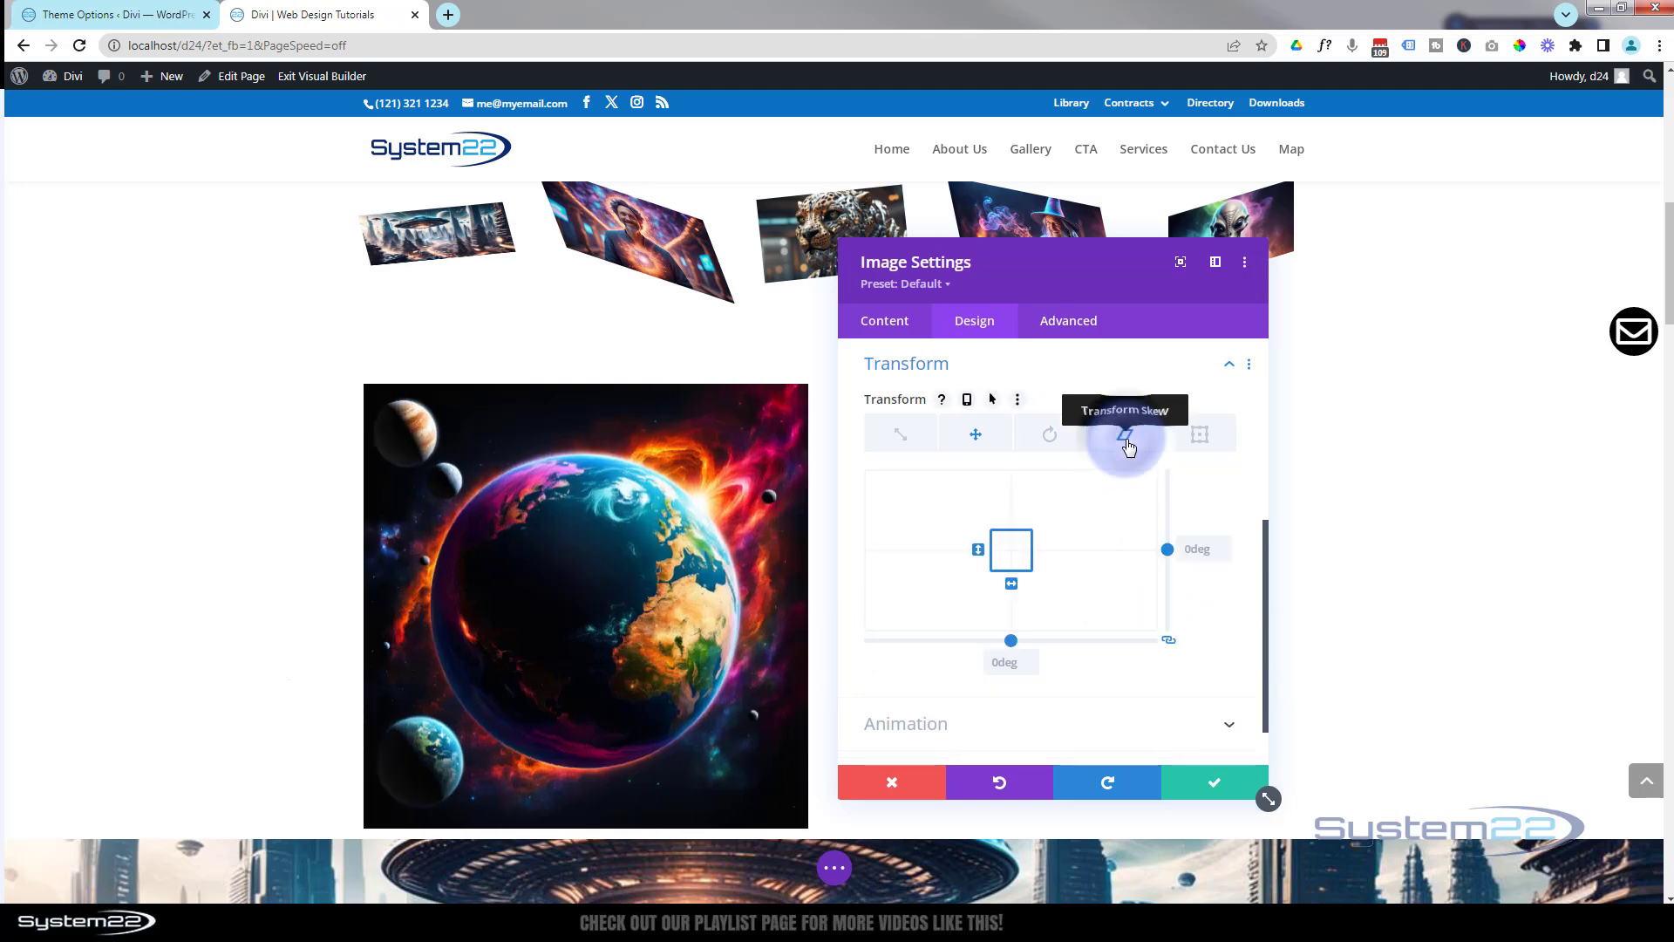
{"action": "left_click", "coordinate": [1168, 641]}
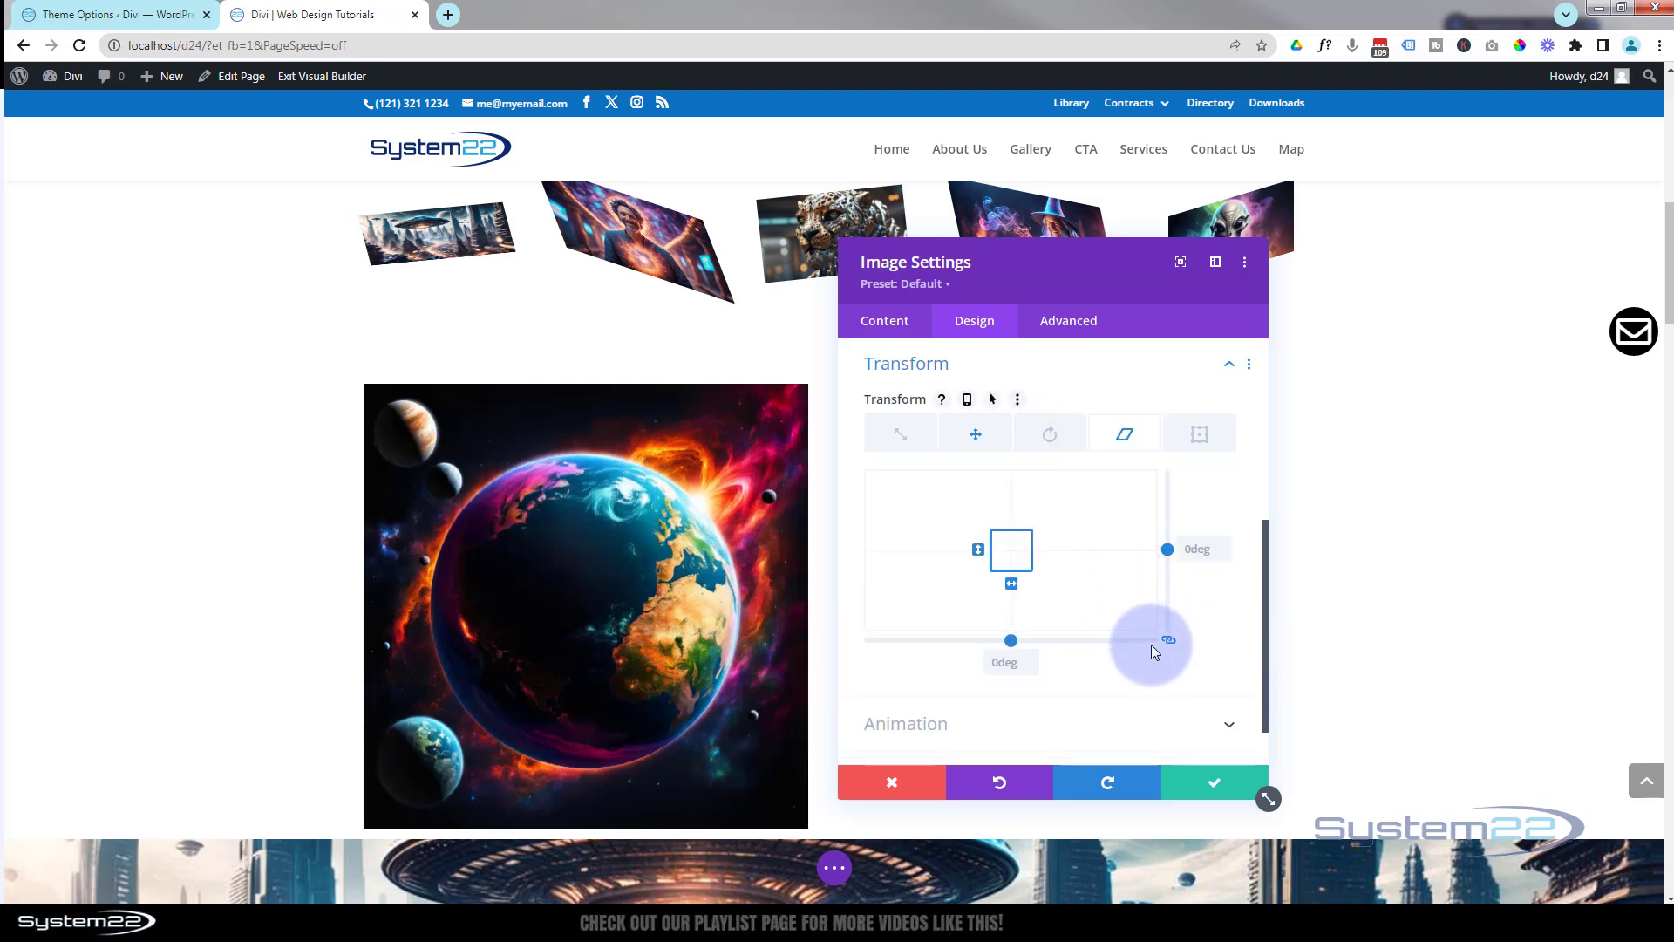
{"action": "left_click", "coordinate": [1011, 642]}
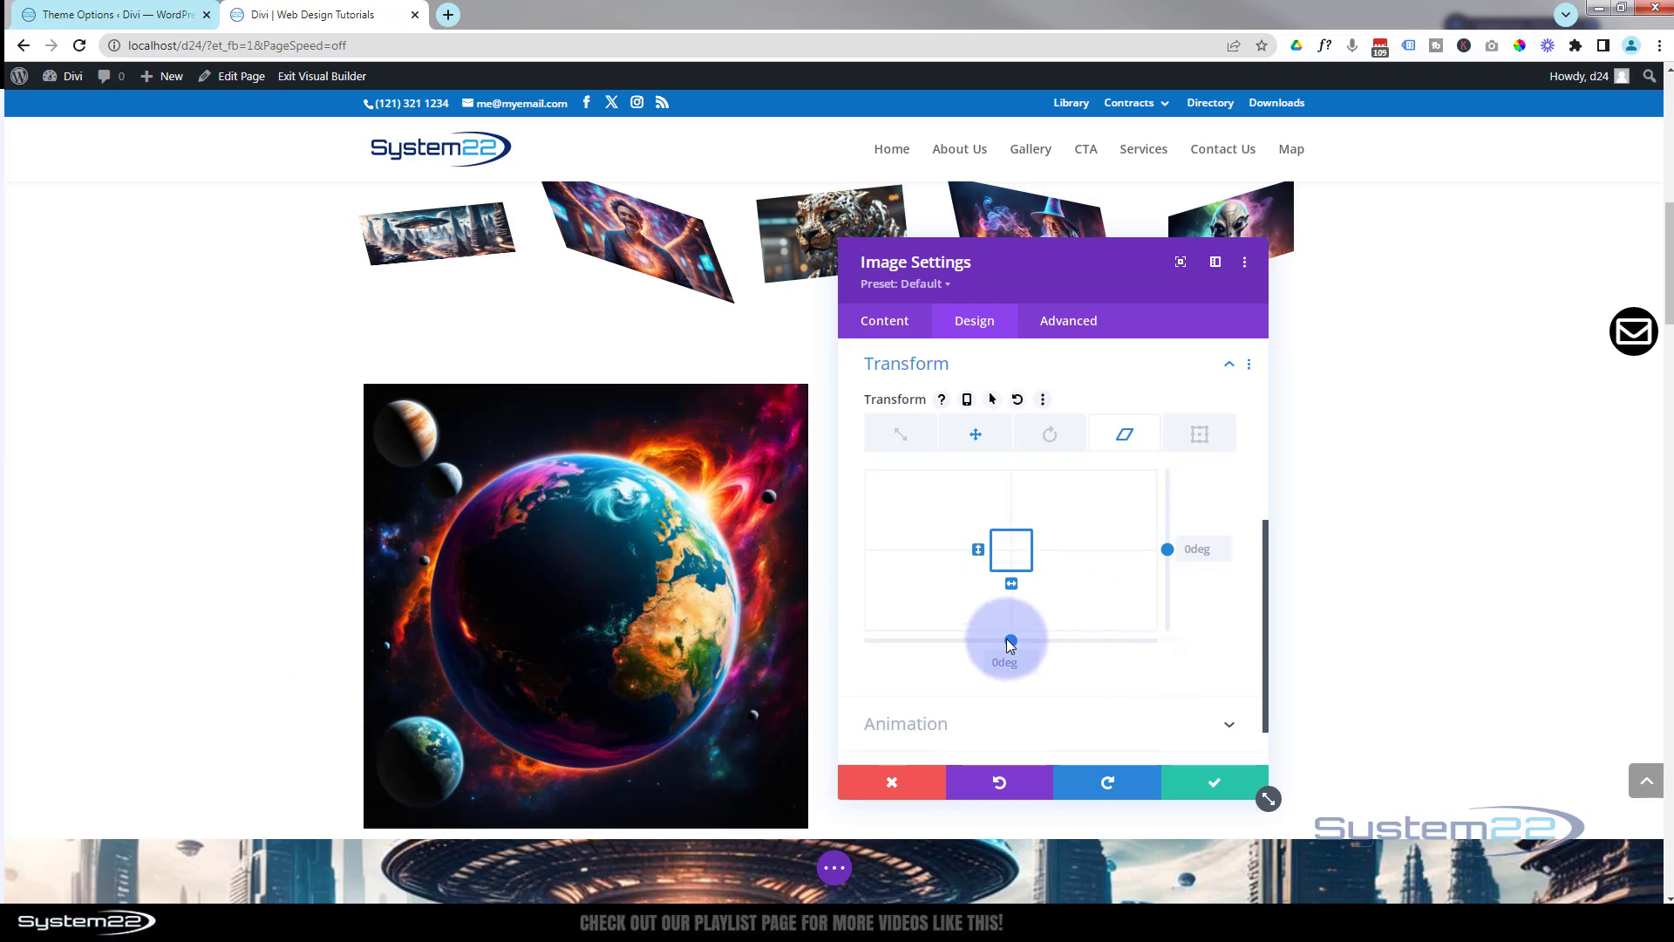
{"action": "mouse_move", "coordinate": [1014, 640]}
{"action": "left_mouse_down"}
{"action": "mouse_move", "coordinate": [1028, 636]}
{"action": "mouse_move", "coordinate": [989, 637]}
{"action": "mouse_move", "coordinate": [1010, 661]}
{"action": "left_mouse_up"}
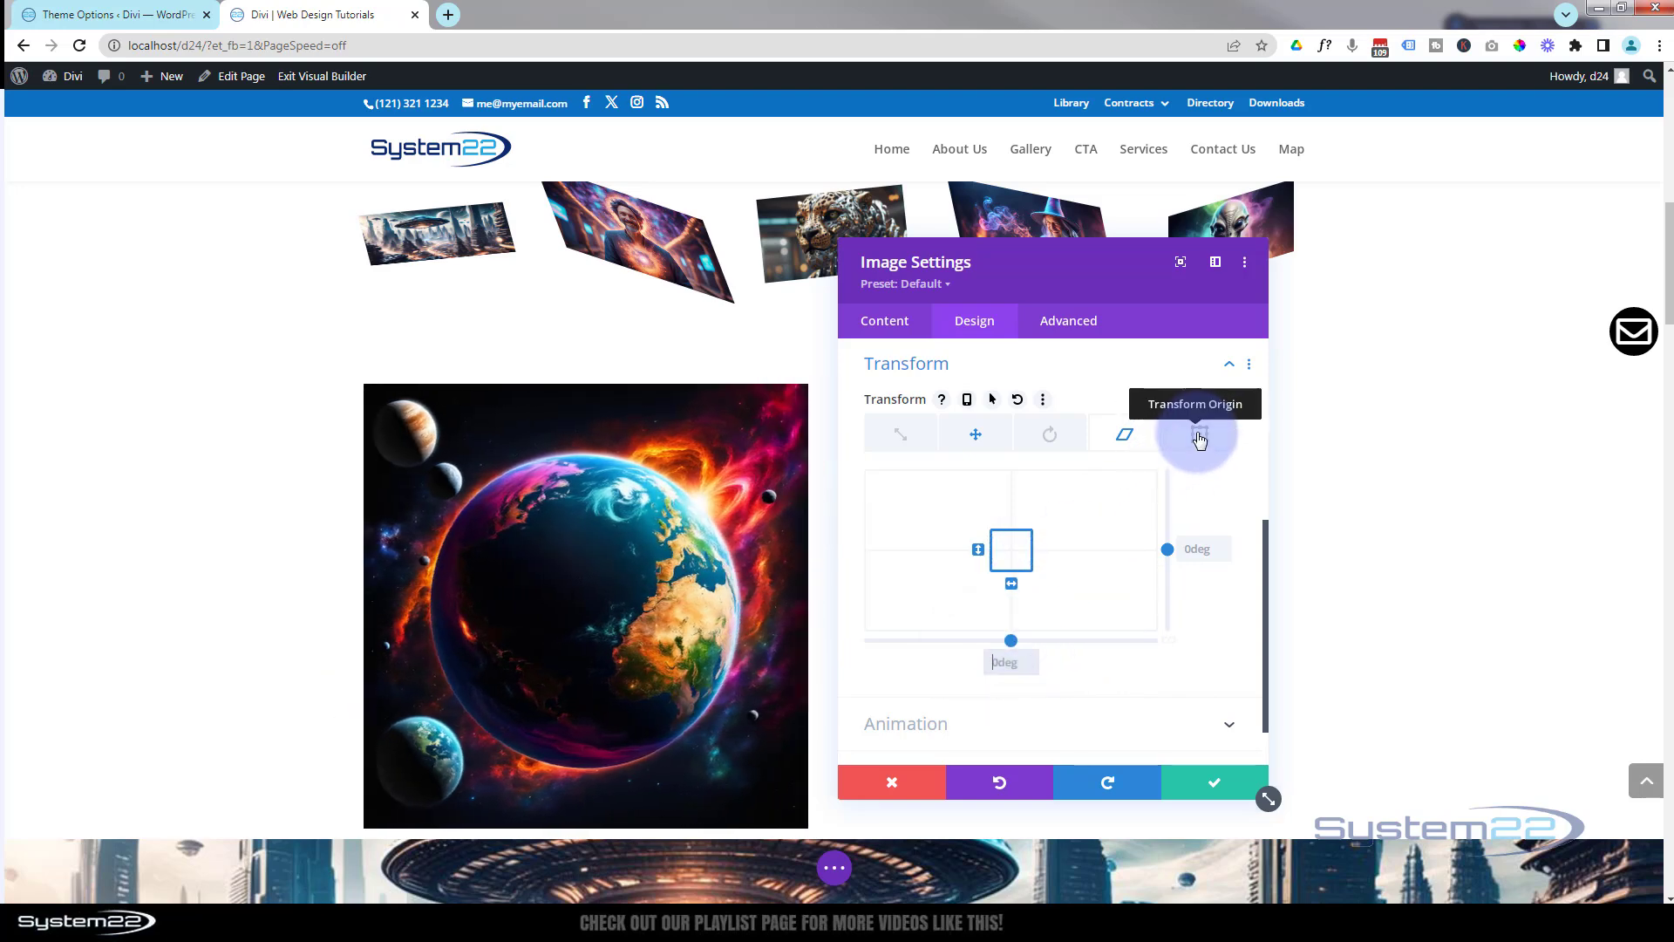
- Check the Earth image's transform origin point, and try rotating the image to 356deg on the first axis
{"action": "left_click", "coordinate": [1199, 435]}
{"action": "left_click", "coordinate": [1010, 550]}
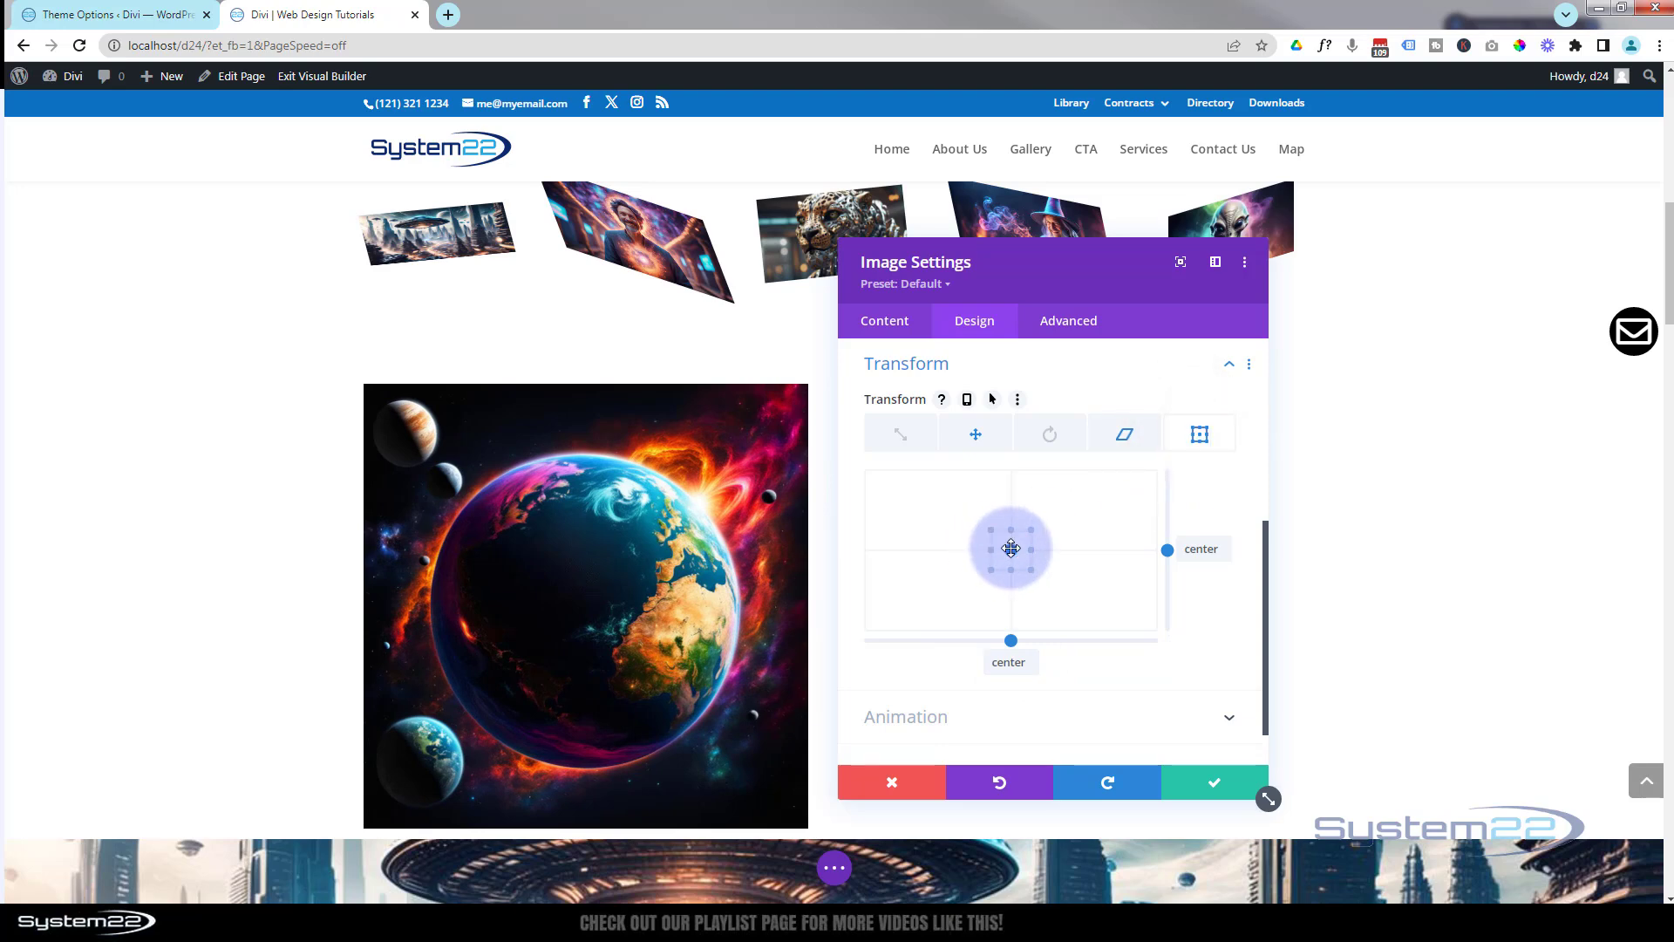
{"action": "left_click", "coordinate": [1051, 436]}
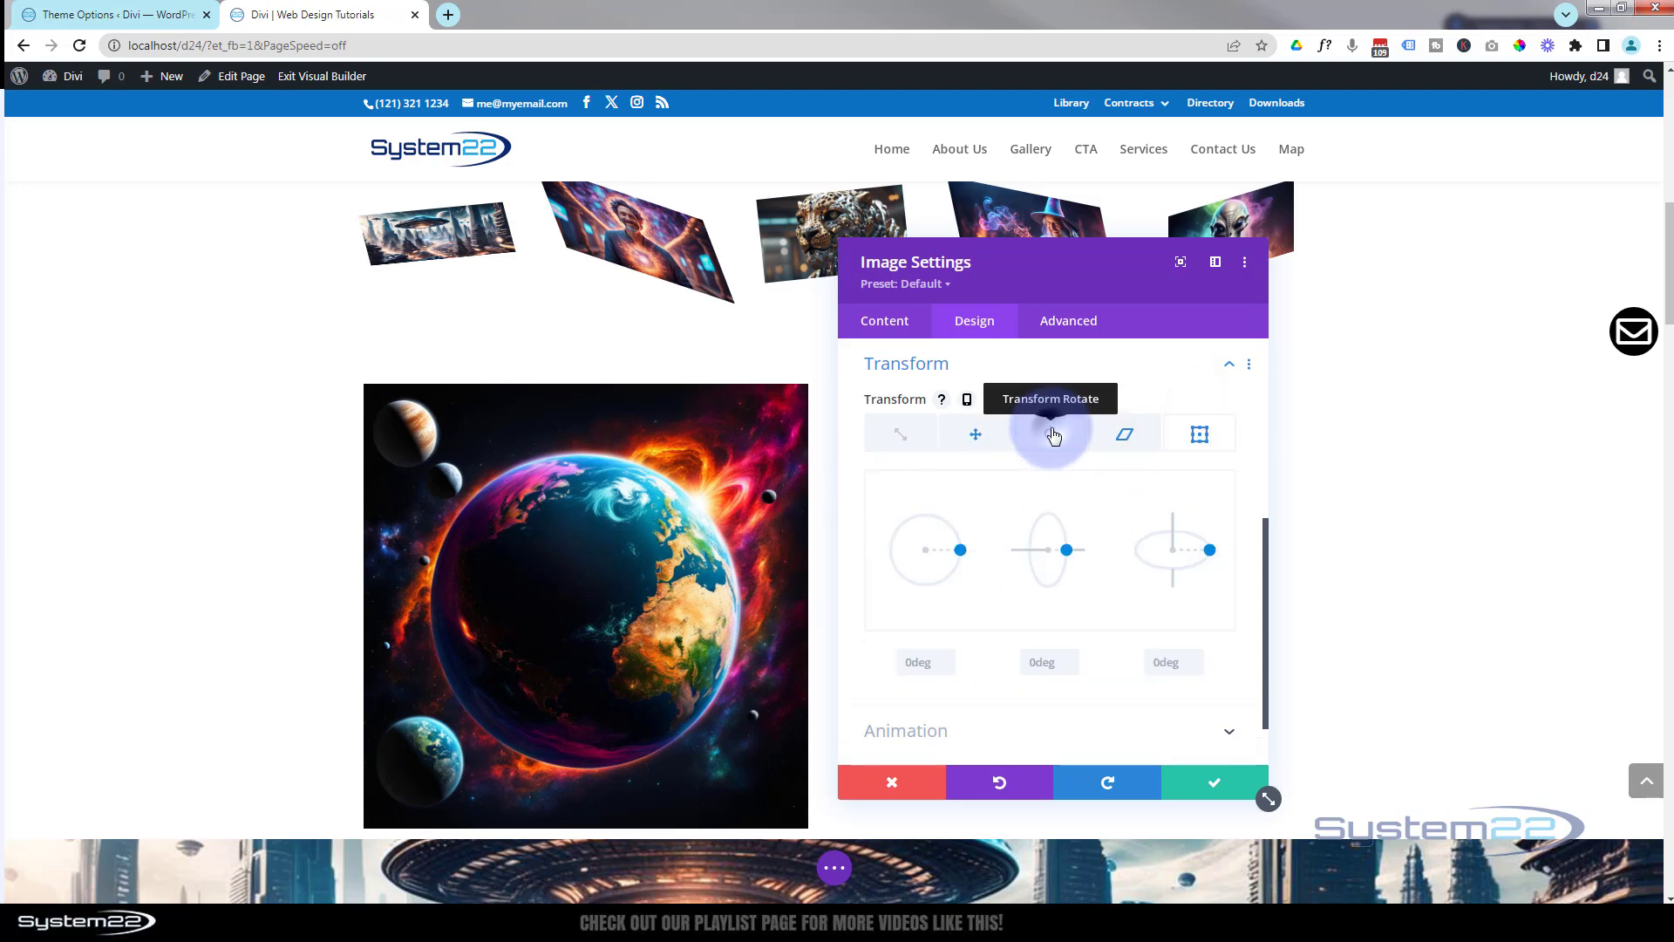
{"action": "left_click", "coordinate": [1067, 550]}
{"action": "left_click", "coordinate": [963, 548]}
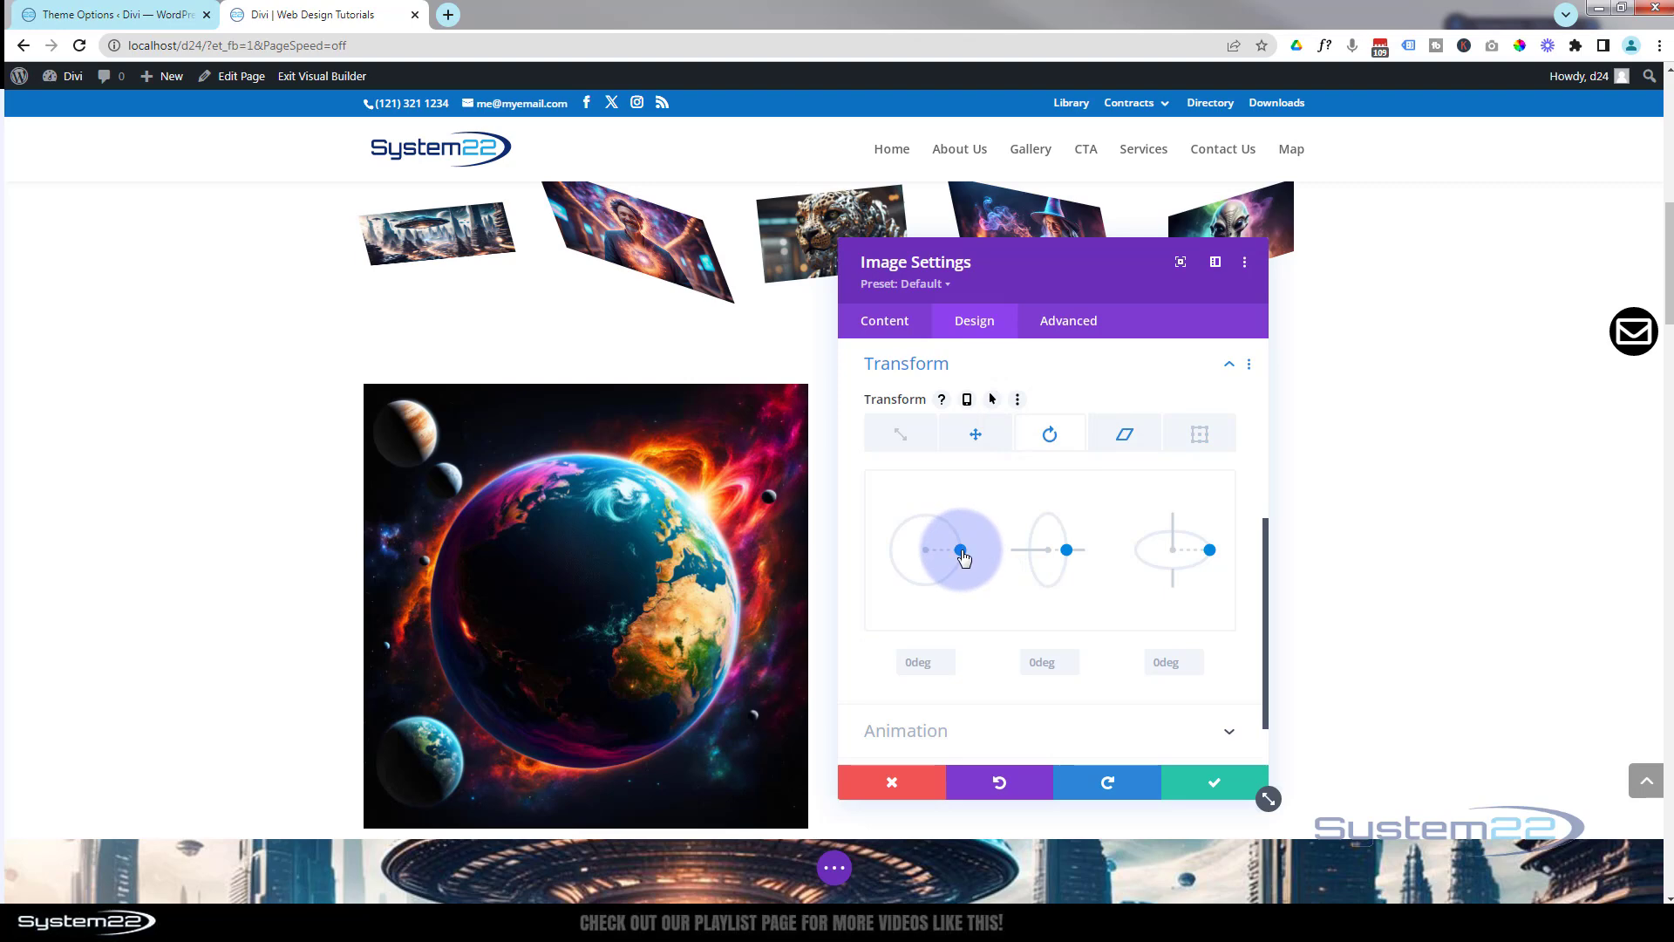
{"action": "mouse_move", "coordinate": [960, 549]}
{"action": "left_mouse_down"}
{"action": "mouse_move", "coordinate": [953, 572]}
{"action": "mouse_move", "coordinate": [962, 549]}
{"action": "left_mouse_up"}
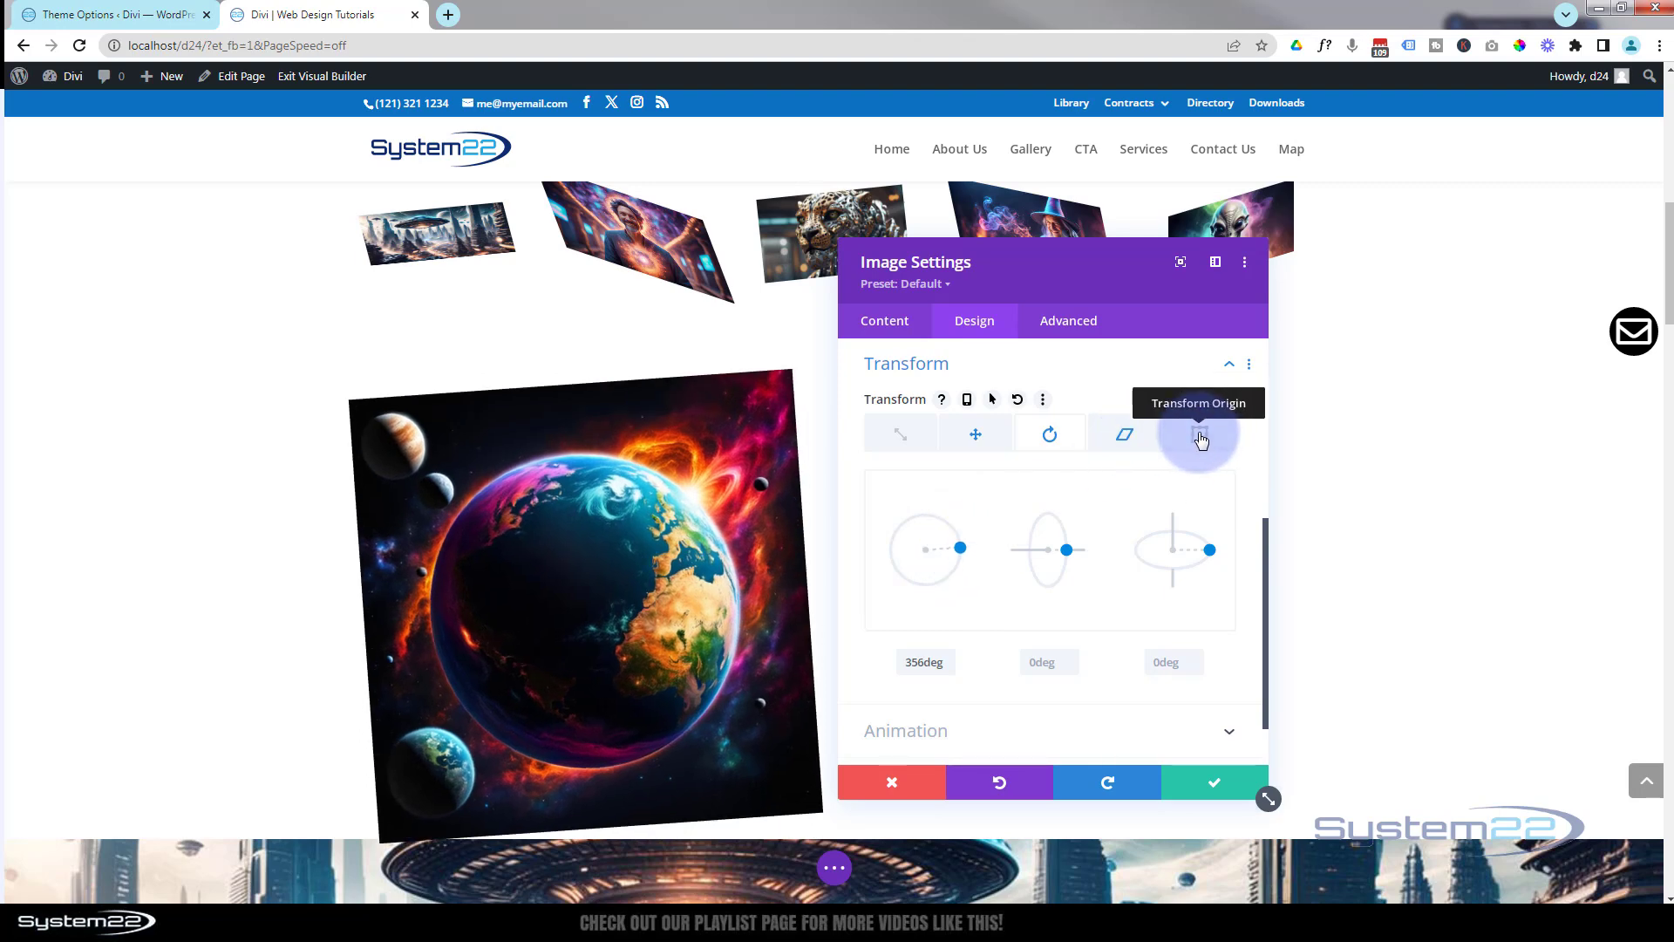
- Move the Earth image's transform origin to 126% horizontally and 18% vertically
{"action": "left_click", "coordinate": [1201, 439]}
{"action": "left_click", "coordinate": [1011, 552]}
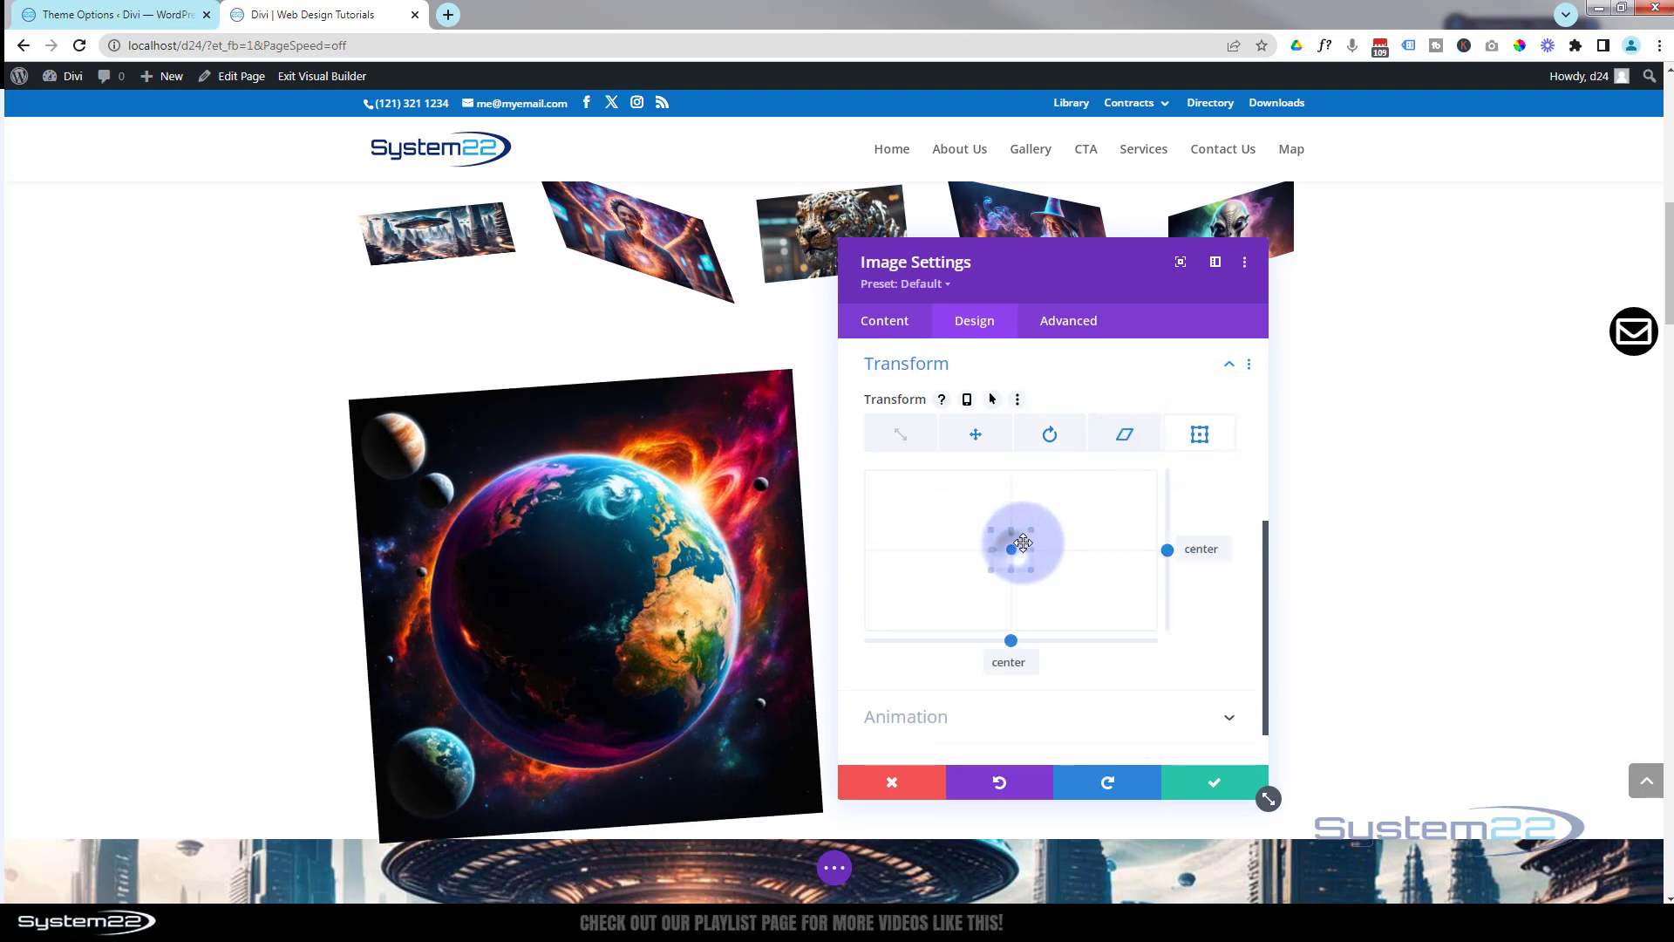
{"action": "left_click_drag", "start_coordinate": [1023, 542], "coordinate": [1044, 535]}
- Try rotating the Earth image to 298deg around its shifted origin, and clear that rotation
{"action": "left_click", "coordinate": [1063, 429]}
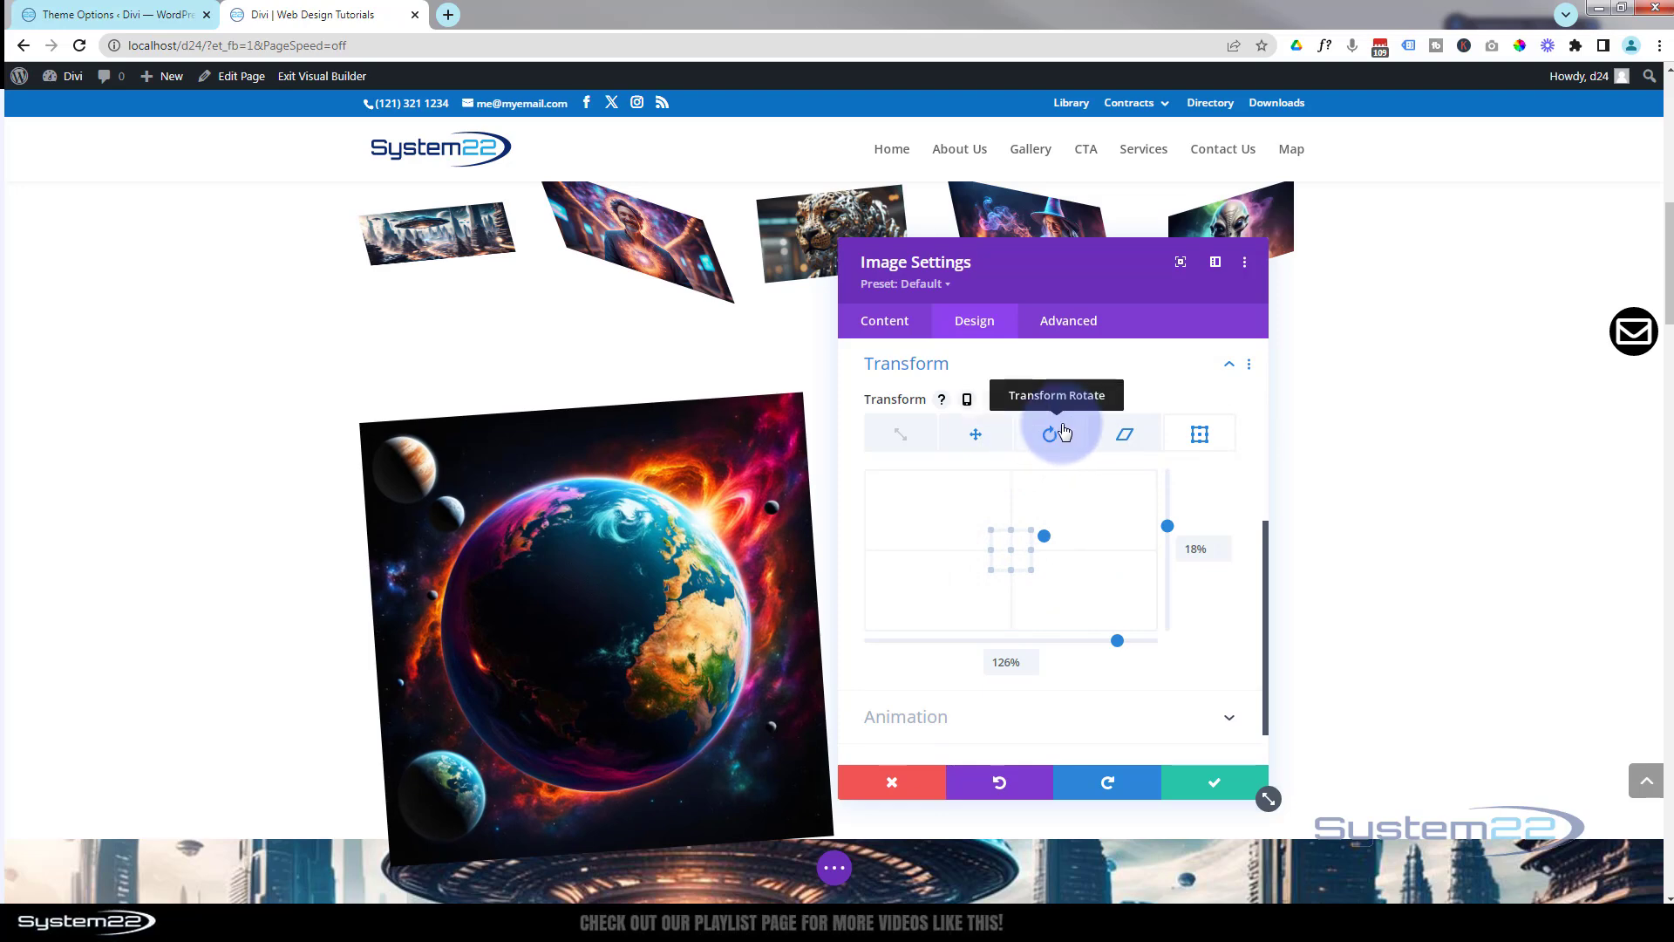
{"action": "left_click", "coordinate": [959, 546]}
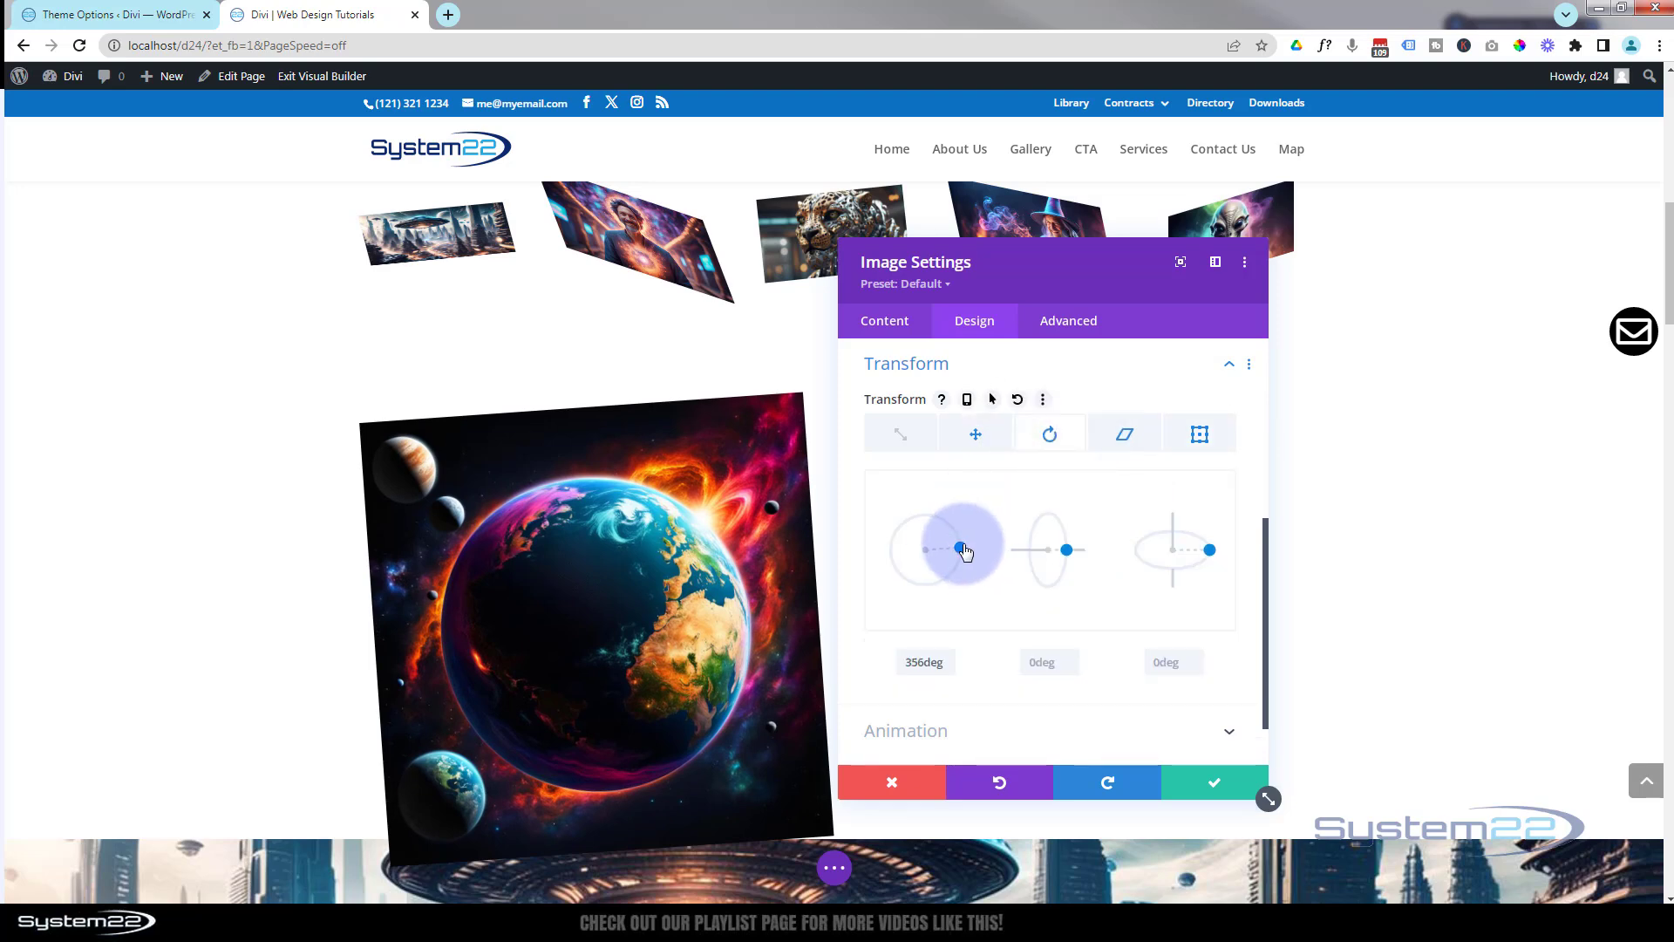
{"action": "mouse_move", "coordinate": [963, 555]}
{"action": "left_mouse_down"}
{"action": "mouse_move", "coordinate": [902, 586]}
{"action": "mouse_move", "coordinate": [960, 579]}
{"action": "mouse_move", "coordinate": [947, 527]}
{"action": "left_mouse_up"}
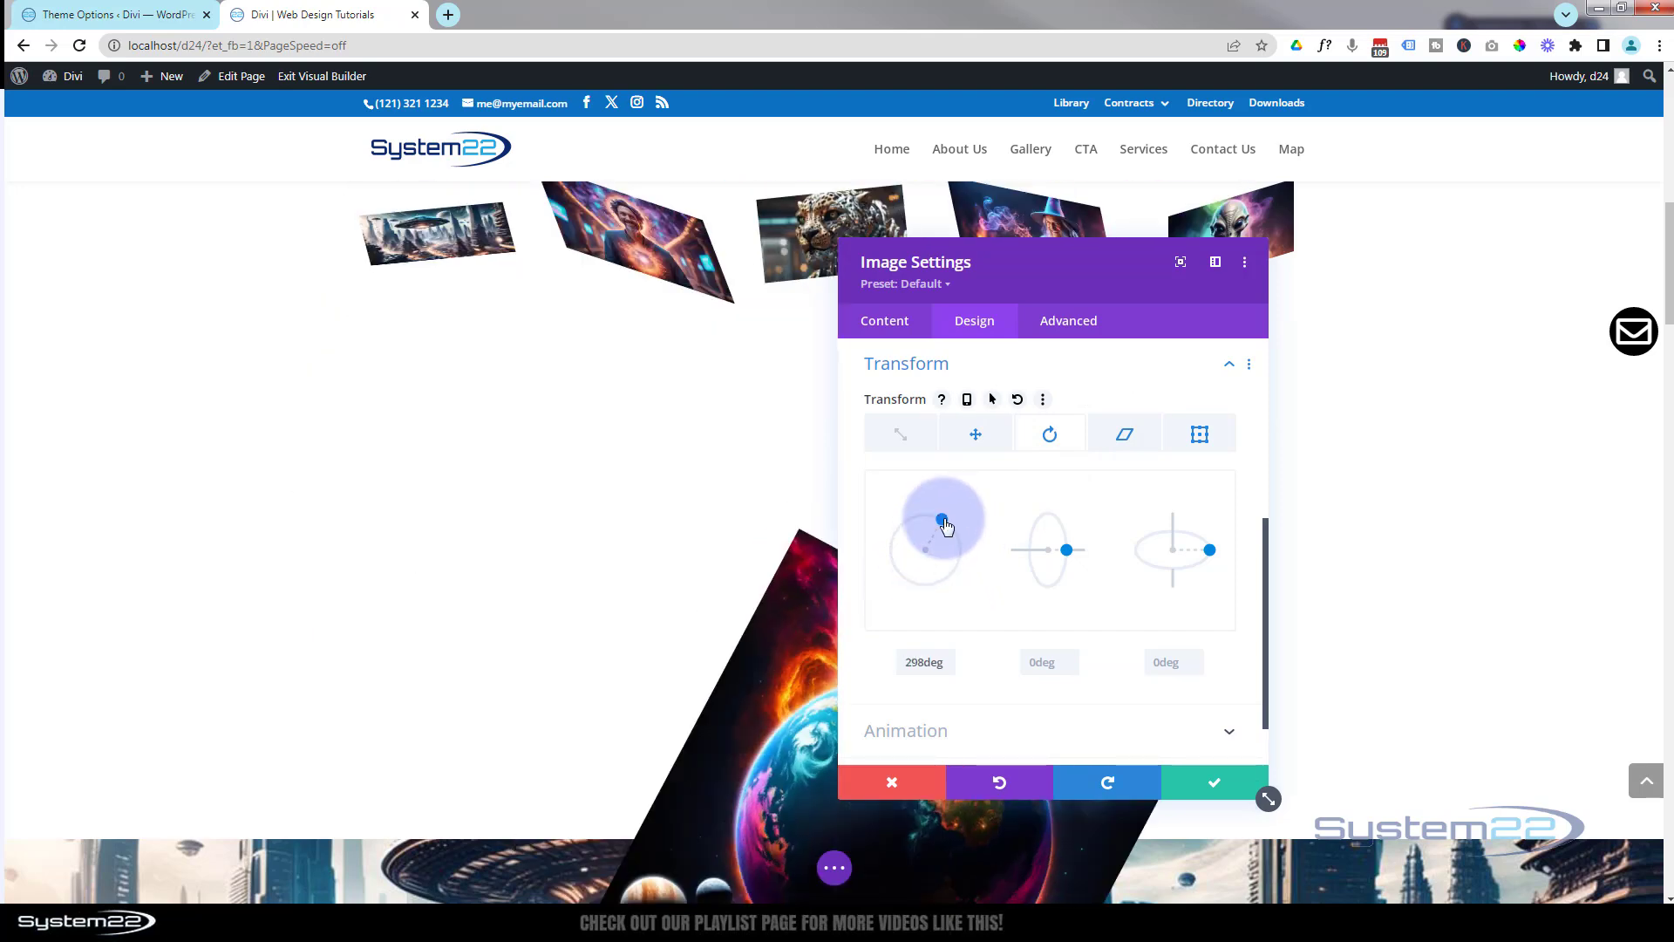
{"action": "left_click", "coordinate": [914, 663]}
{"action": "key", "text": "ctrl+a"}
{"action": "key", "text": "BackSpace"}
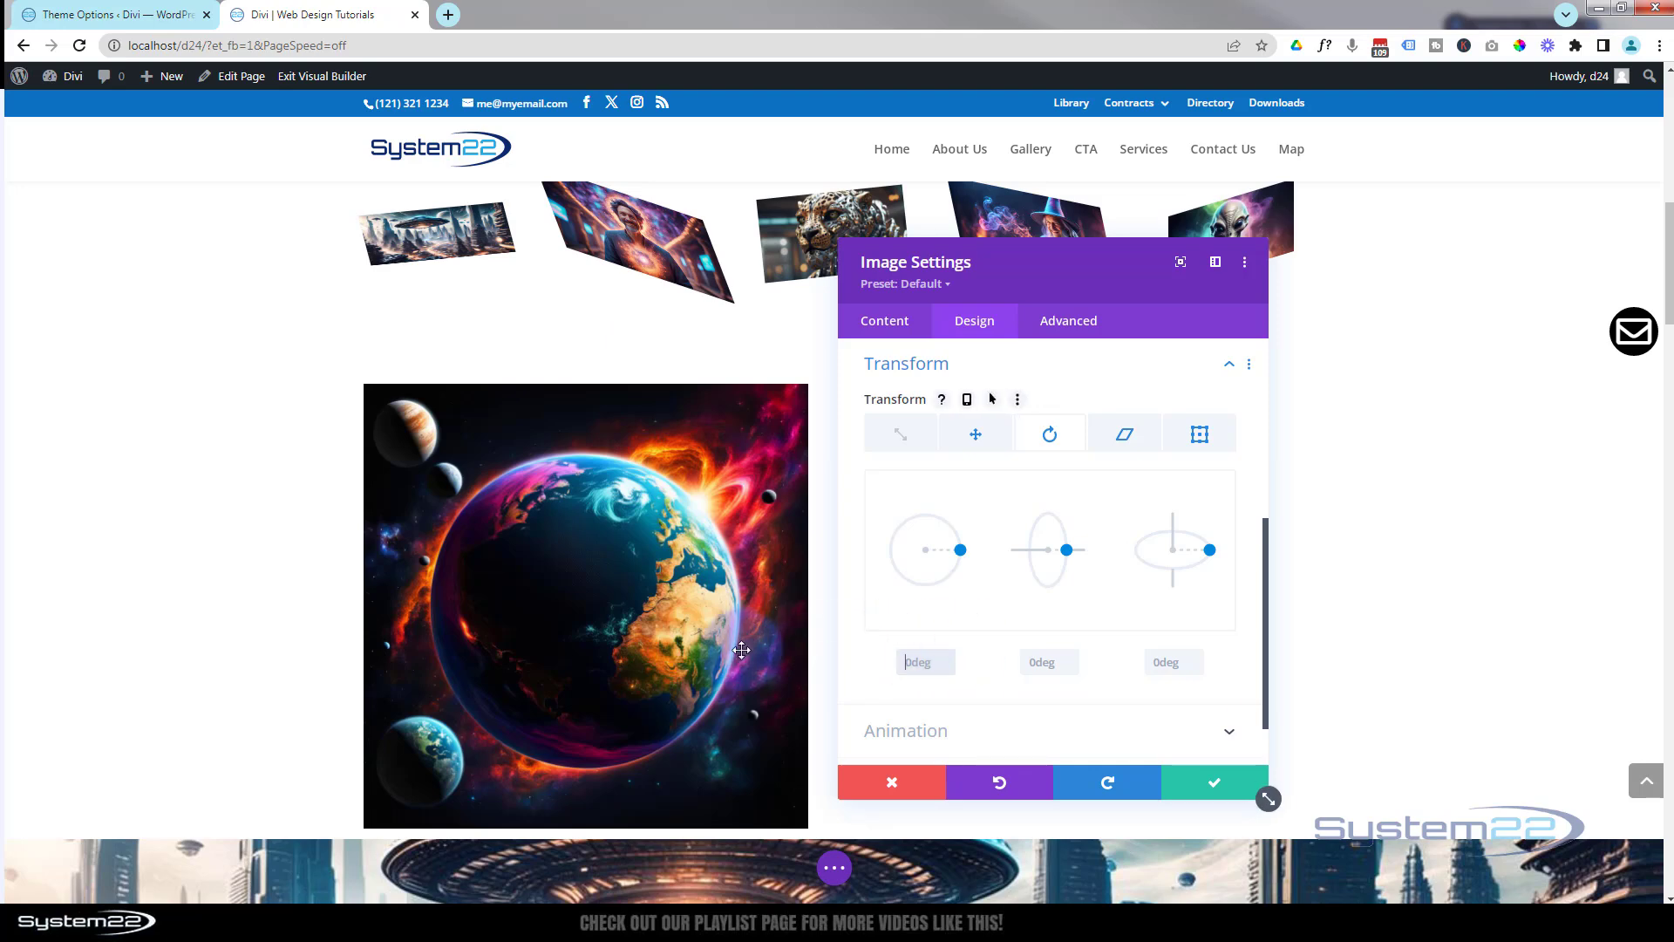
- Rotate the Earth image to 338deg, 326deg and 6deg on its first, second and third axes
{"action": "left_click_drag", "start_coordinate": [959, 550], "coordinate": [960, 545]}
{"action": "left_click_drag", "start_coordinate": [1067, 554], "coordinate": [1104, 541]}
{"action": "left_click_drag", "start_coordinate": [1204, 553], "coordinate": [1190, 555]}
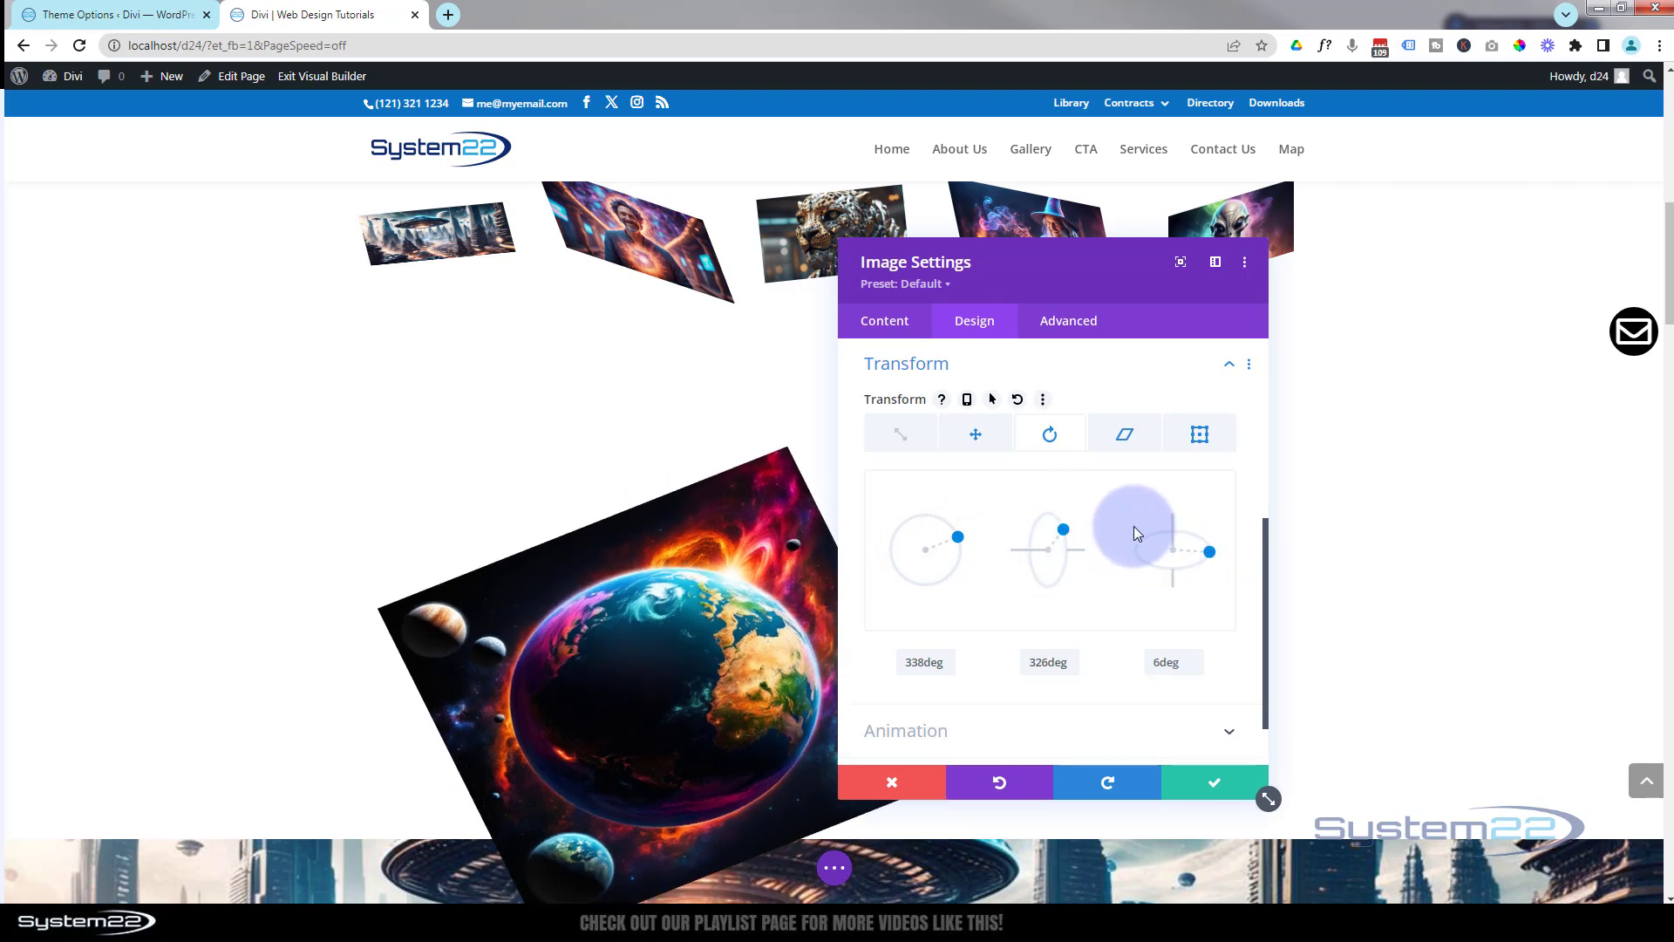
- Skew the Earth image vertically by 16deg, and move the Image Settings window clear of the image
{"action": "left_click", "coordinate": [1121, 438]}
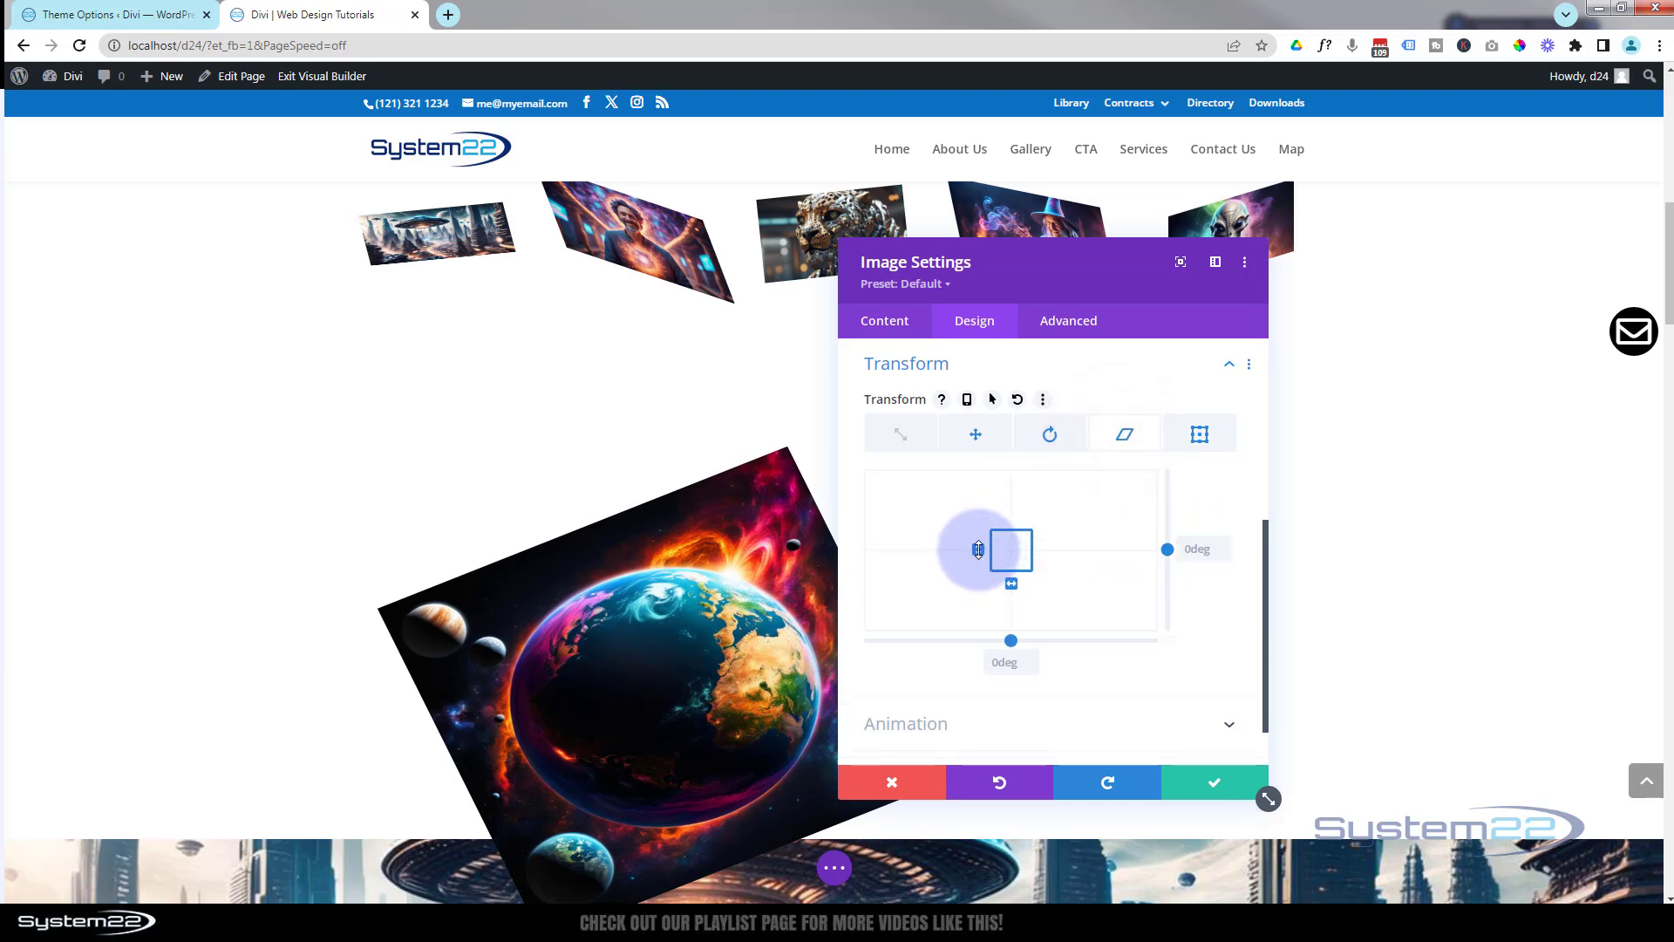
{"action": "left_click_drag", "start_coordinate": [979, 549], "coordinate": [974, 542]}
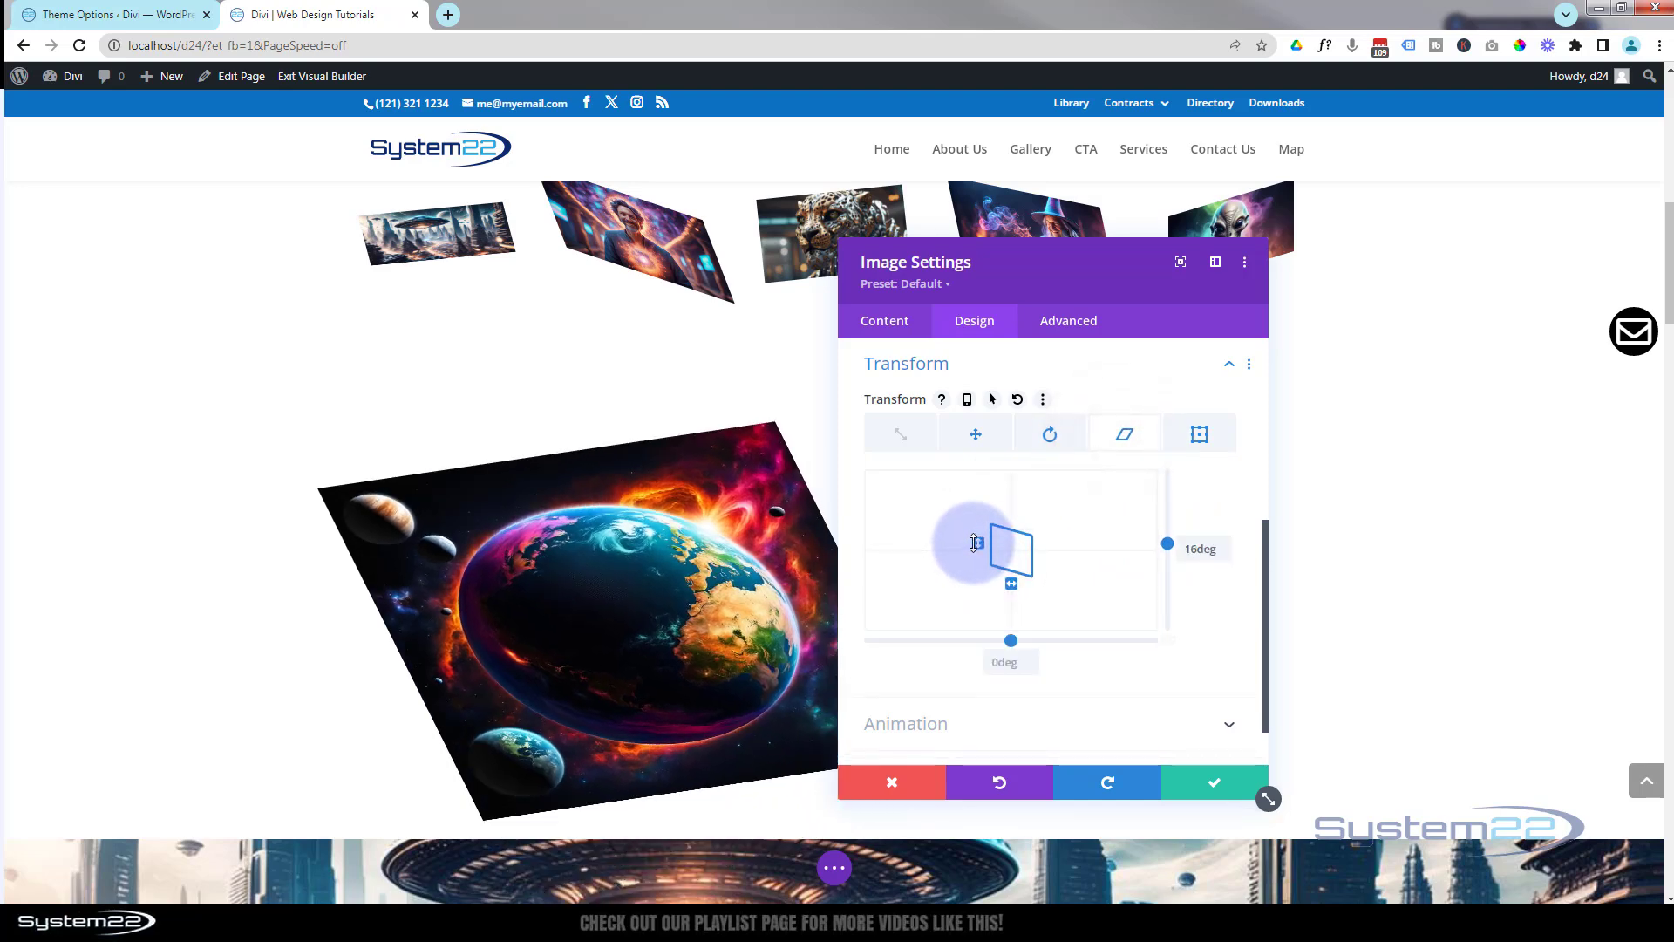
{"action": "left_click_drag", "start_coordinate": [1096, 279], "coordinate": [1220, 275]}
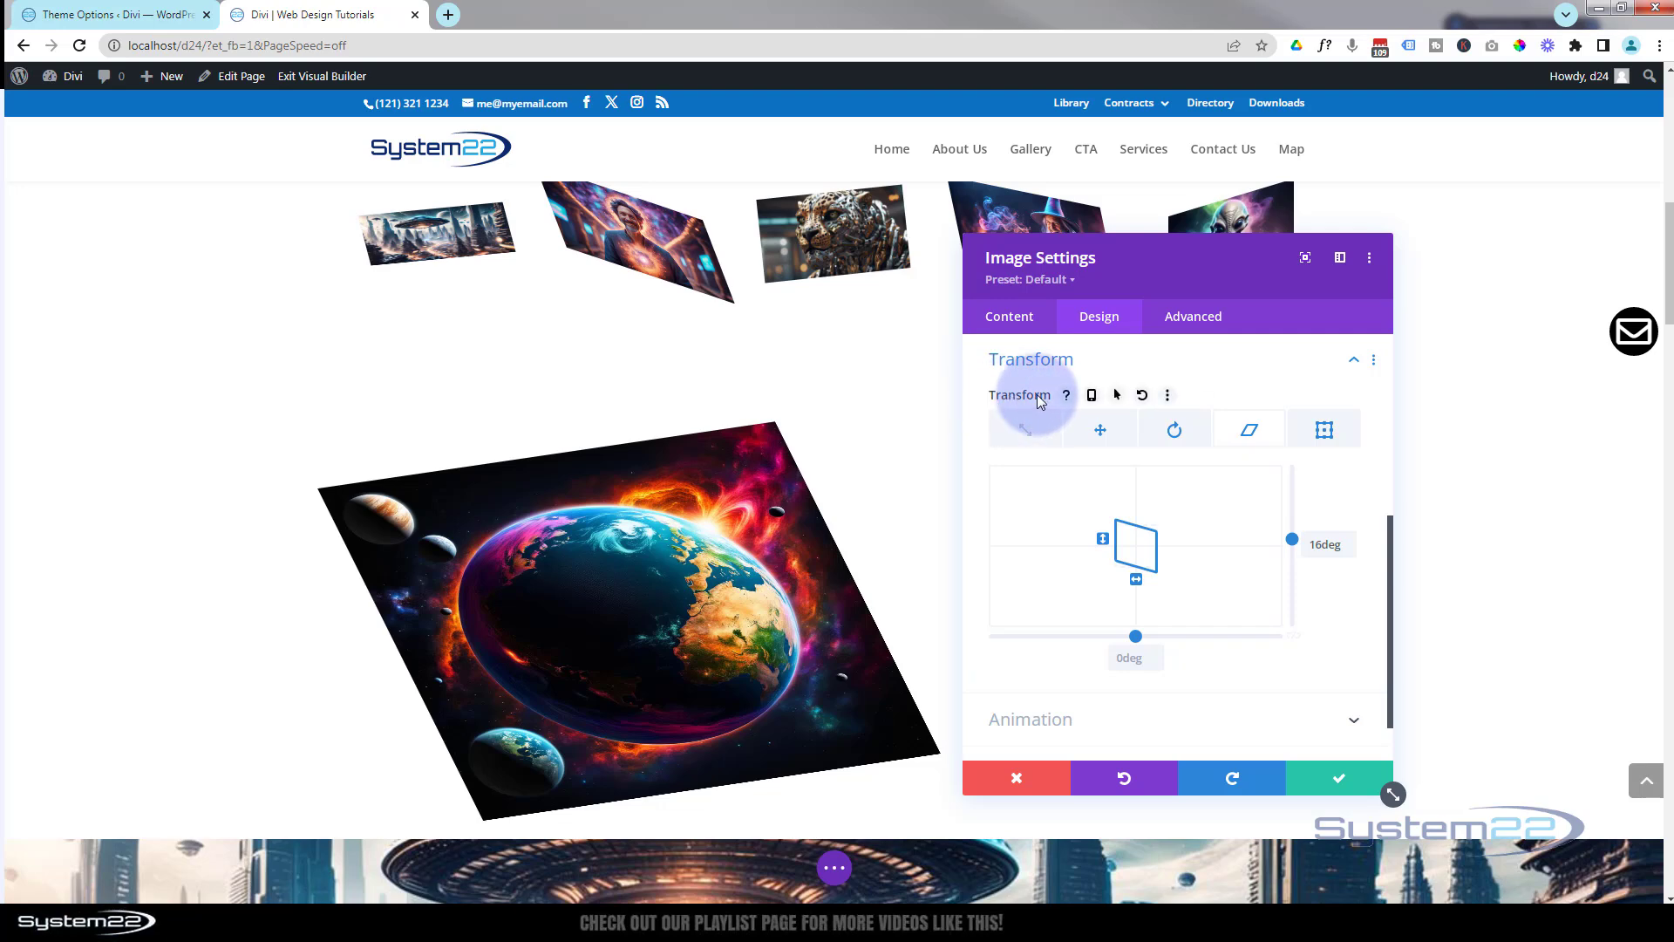
- Enable hover options for Transform and set the vertical skew of the hover state to 0deg
{"action": "left_click", "coordinate": [1117, 397]}
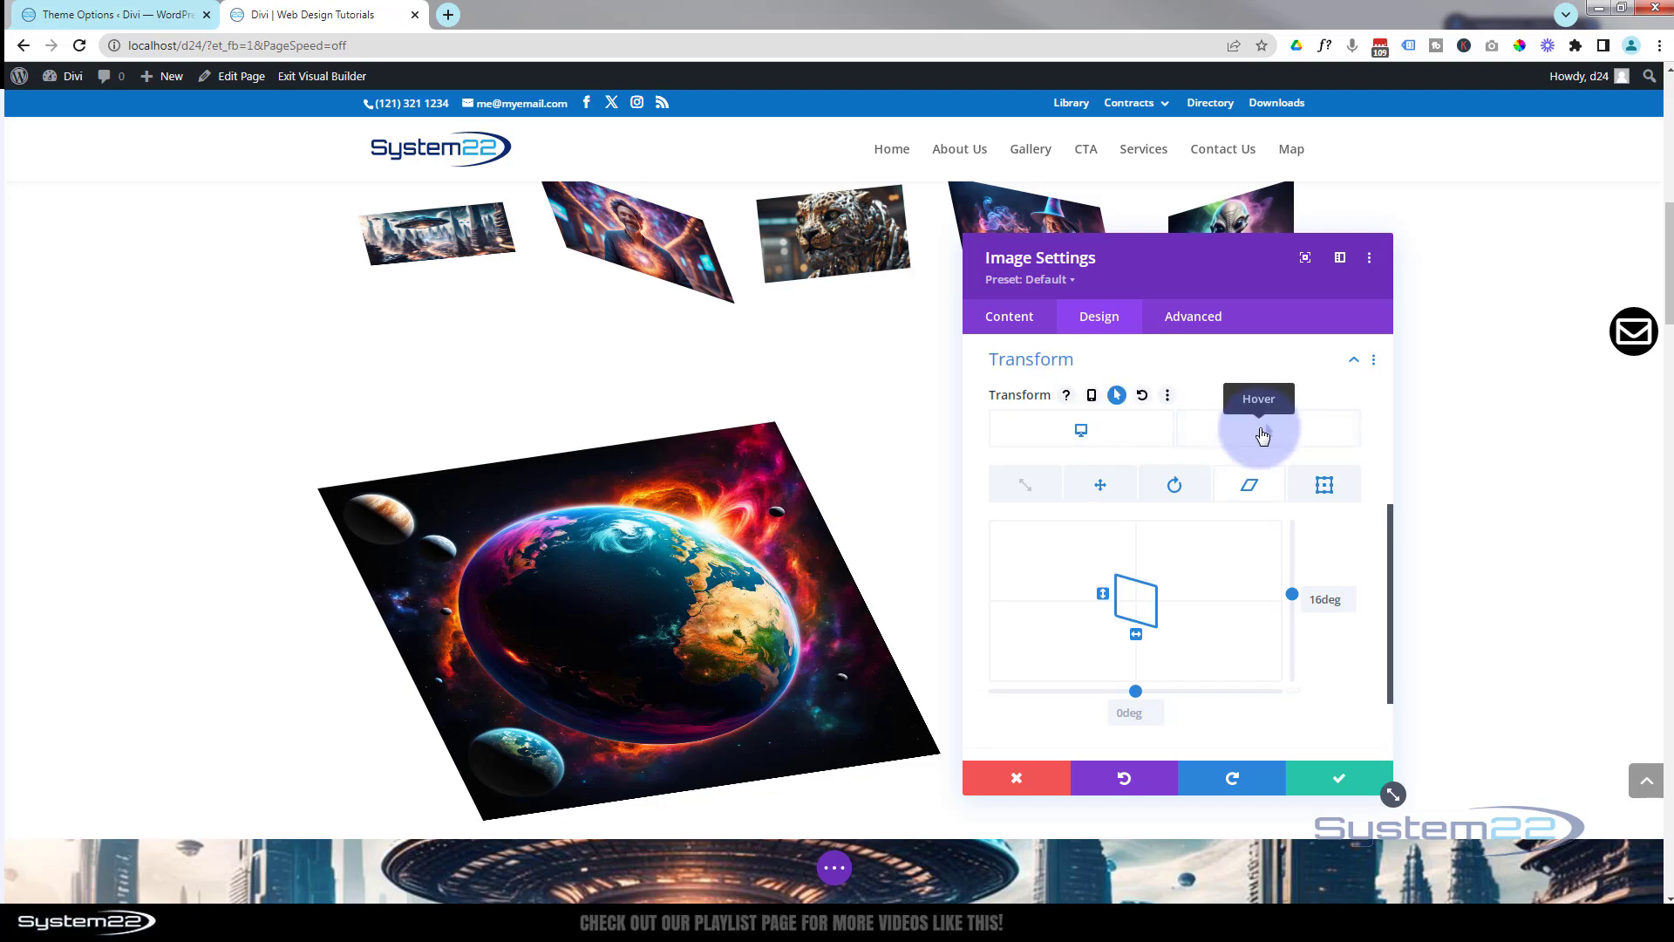
{"action": "left_click", "coordinate": [1263, 433]}
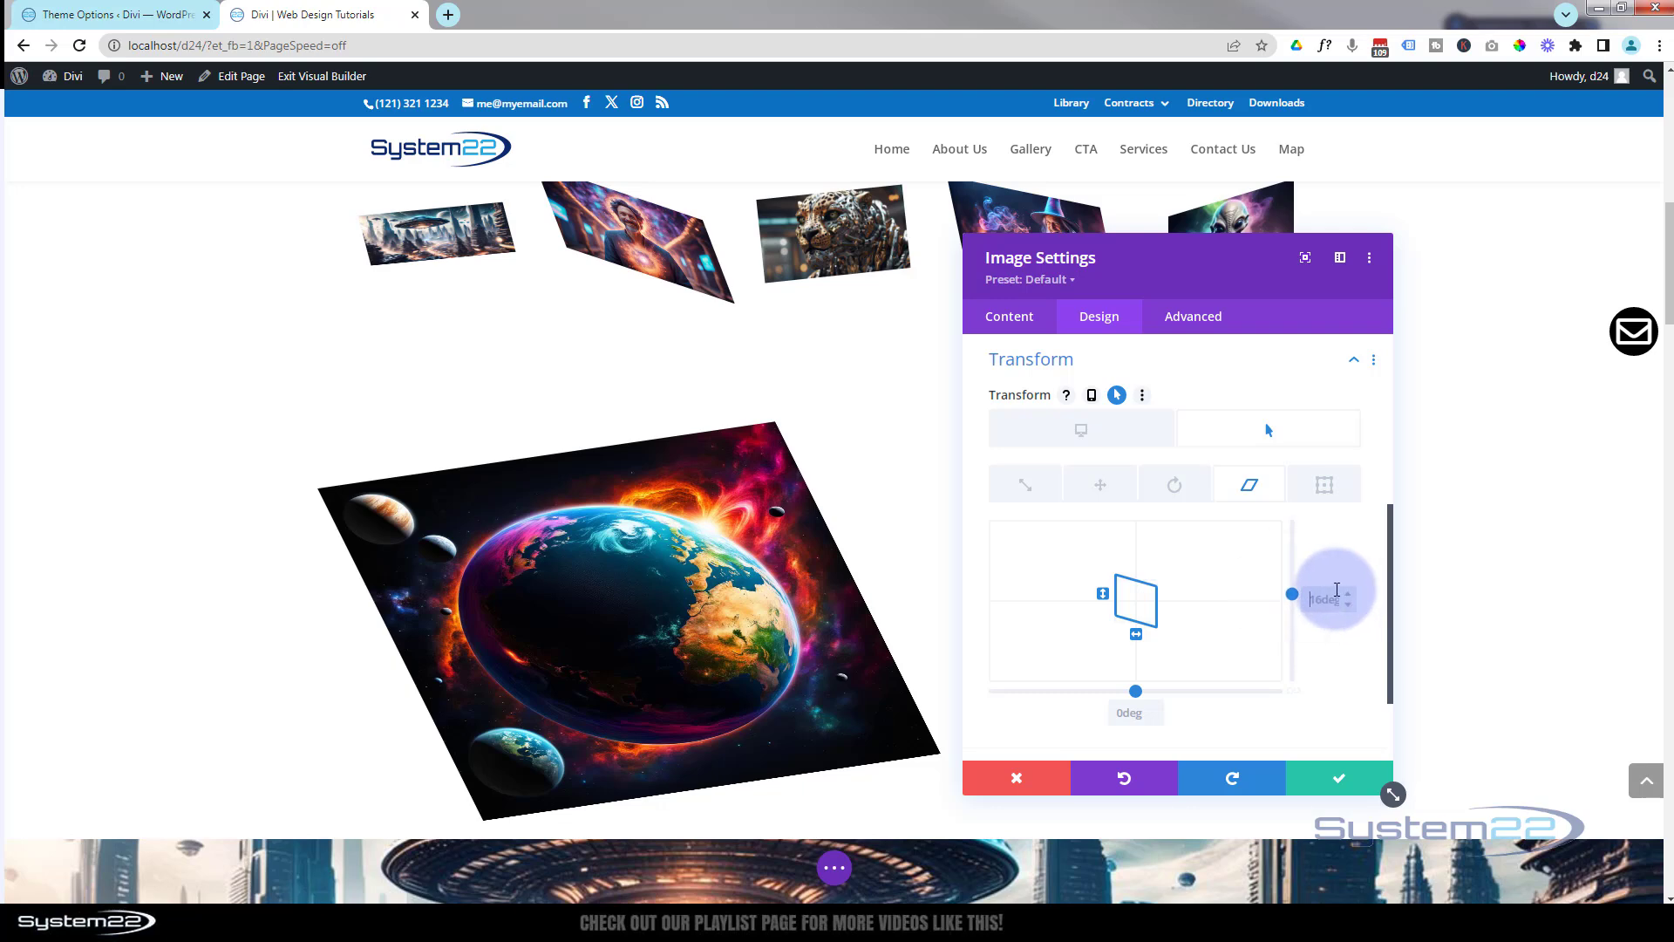
{"action": "key", "text": "Return"}
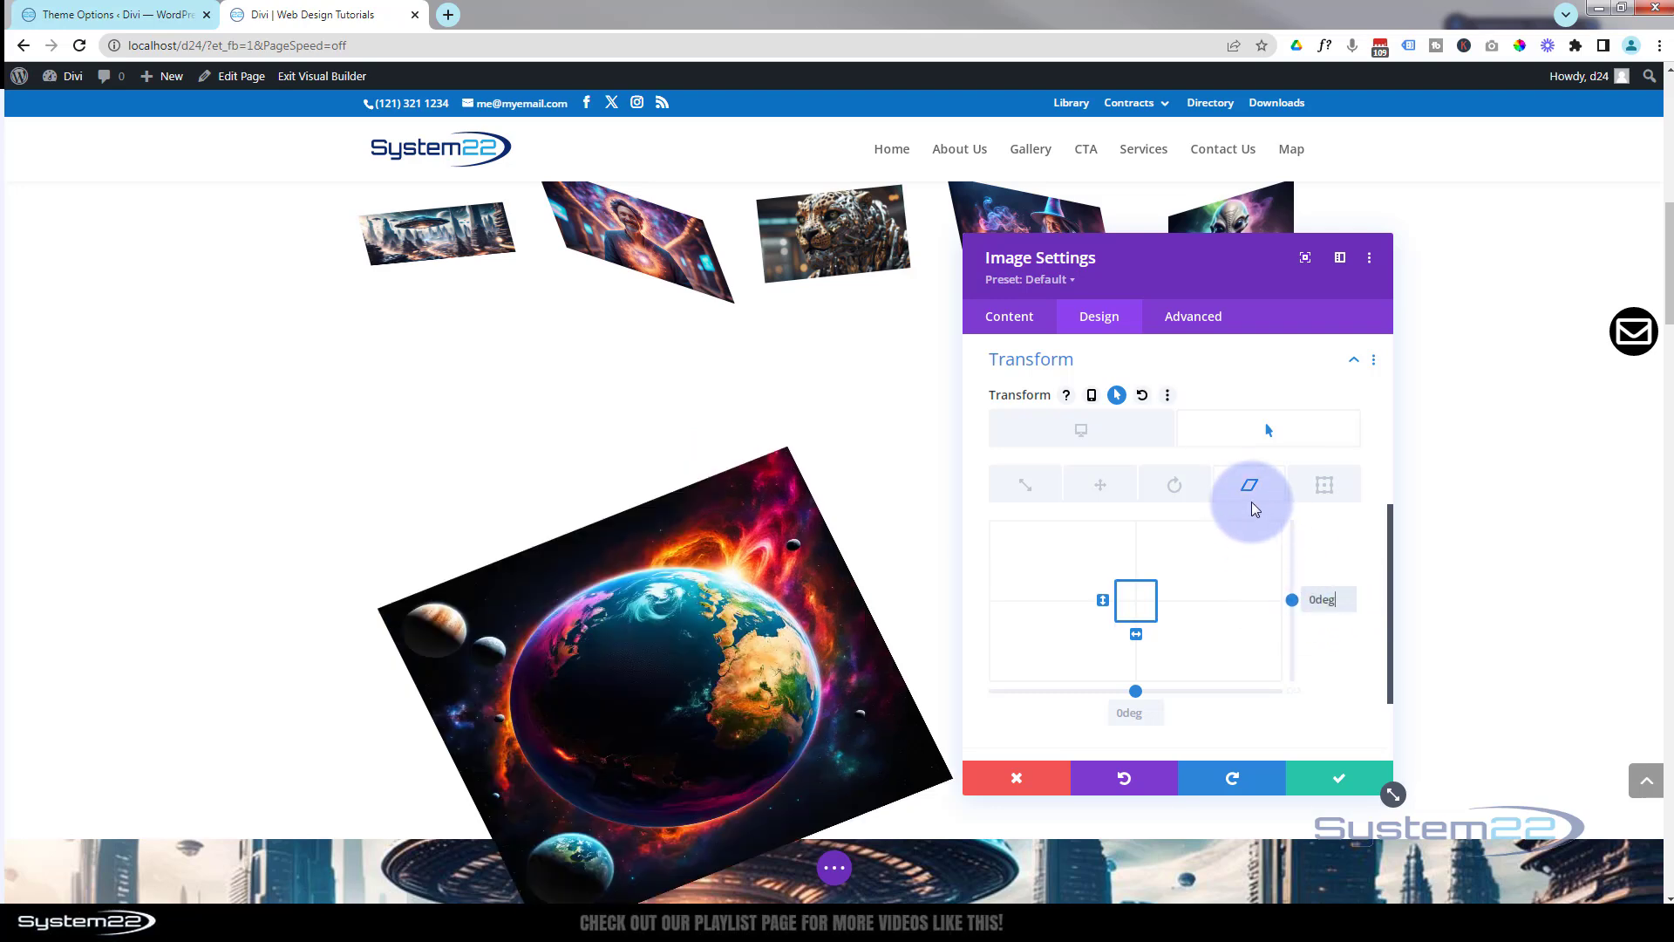
- Set all three Transform Rotate angles of the hover state to 0deg
{"action": "left_click", "coordinate": [1176, 487]}
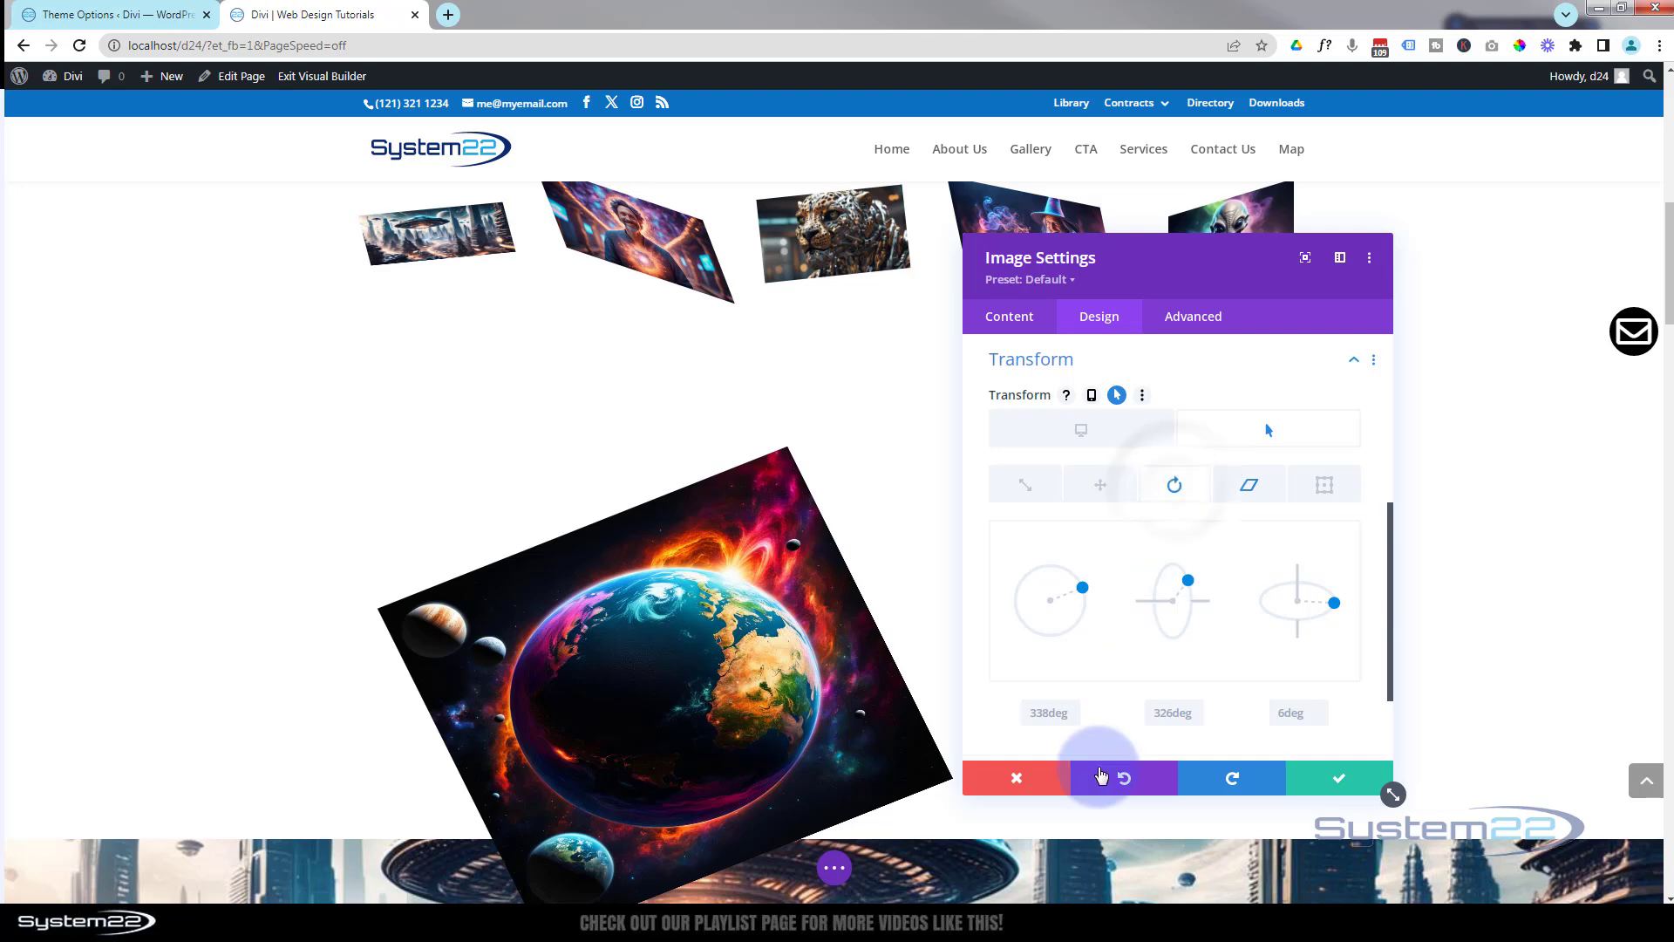
{"action": "left_click", "coordinate": [1037, 712]}
{"action": "type", "text": "0"}
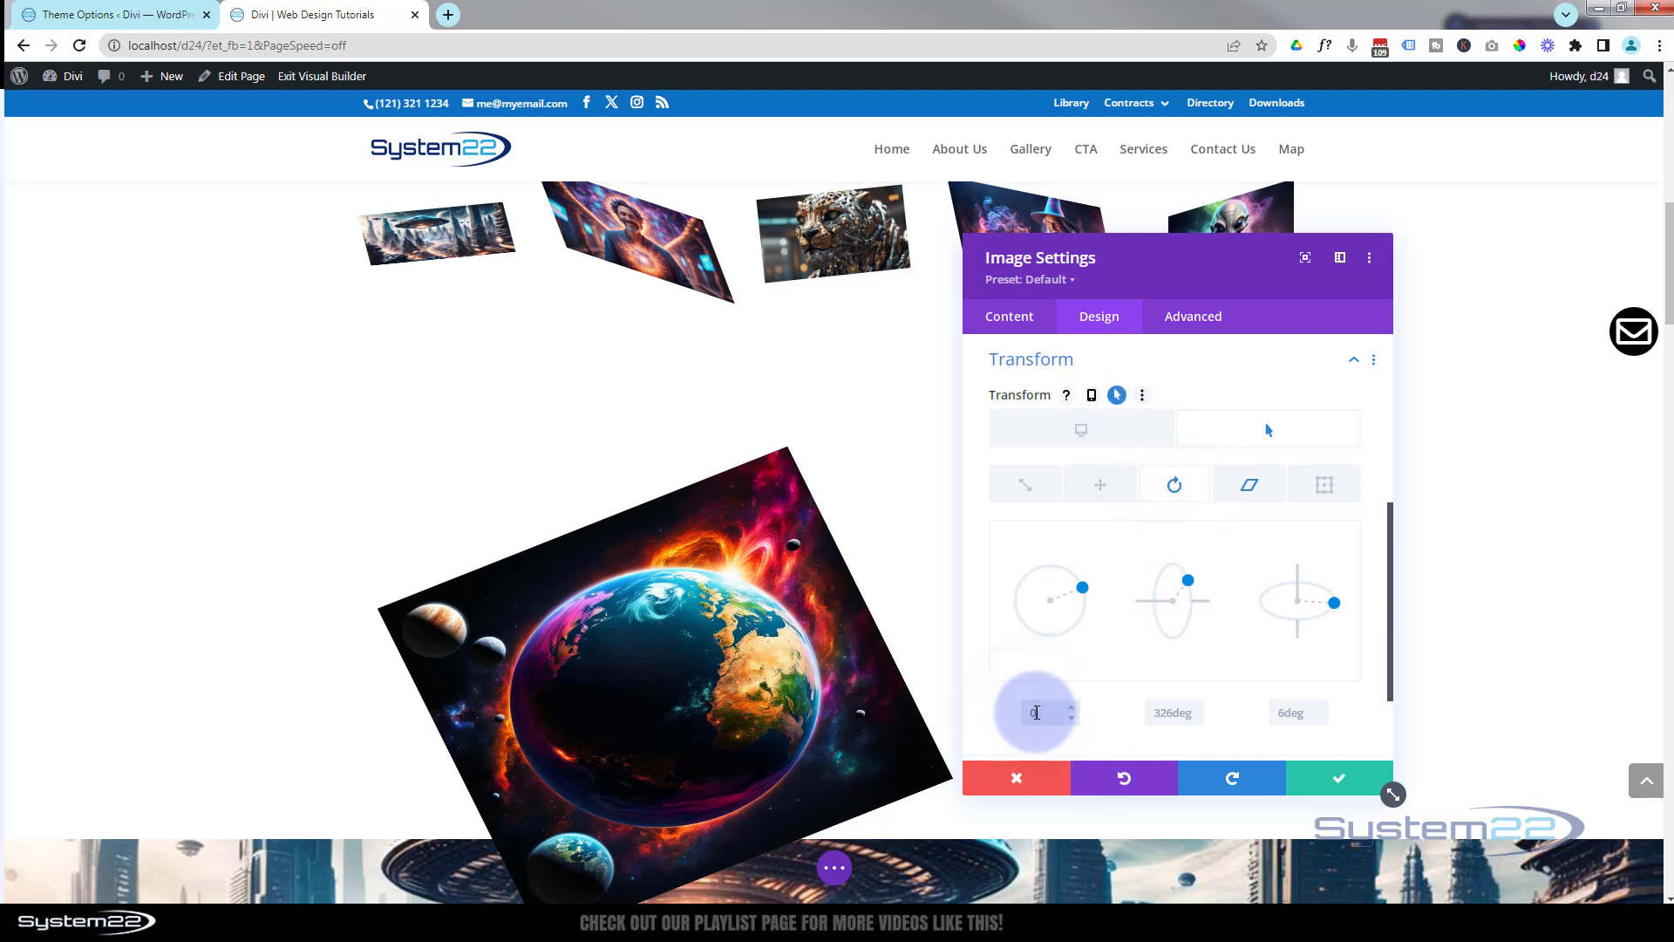
{"action": "left_click", "coordinate": [1170, 713]}
{"action": "type", "text": "0"}
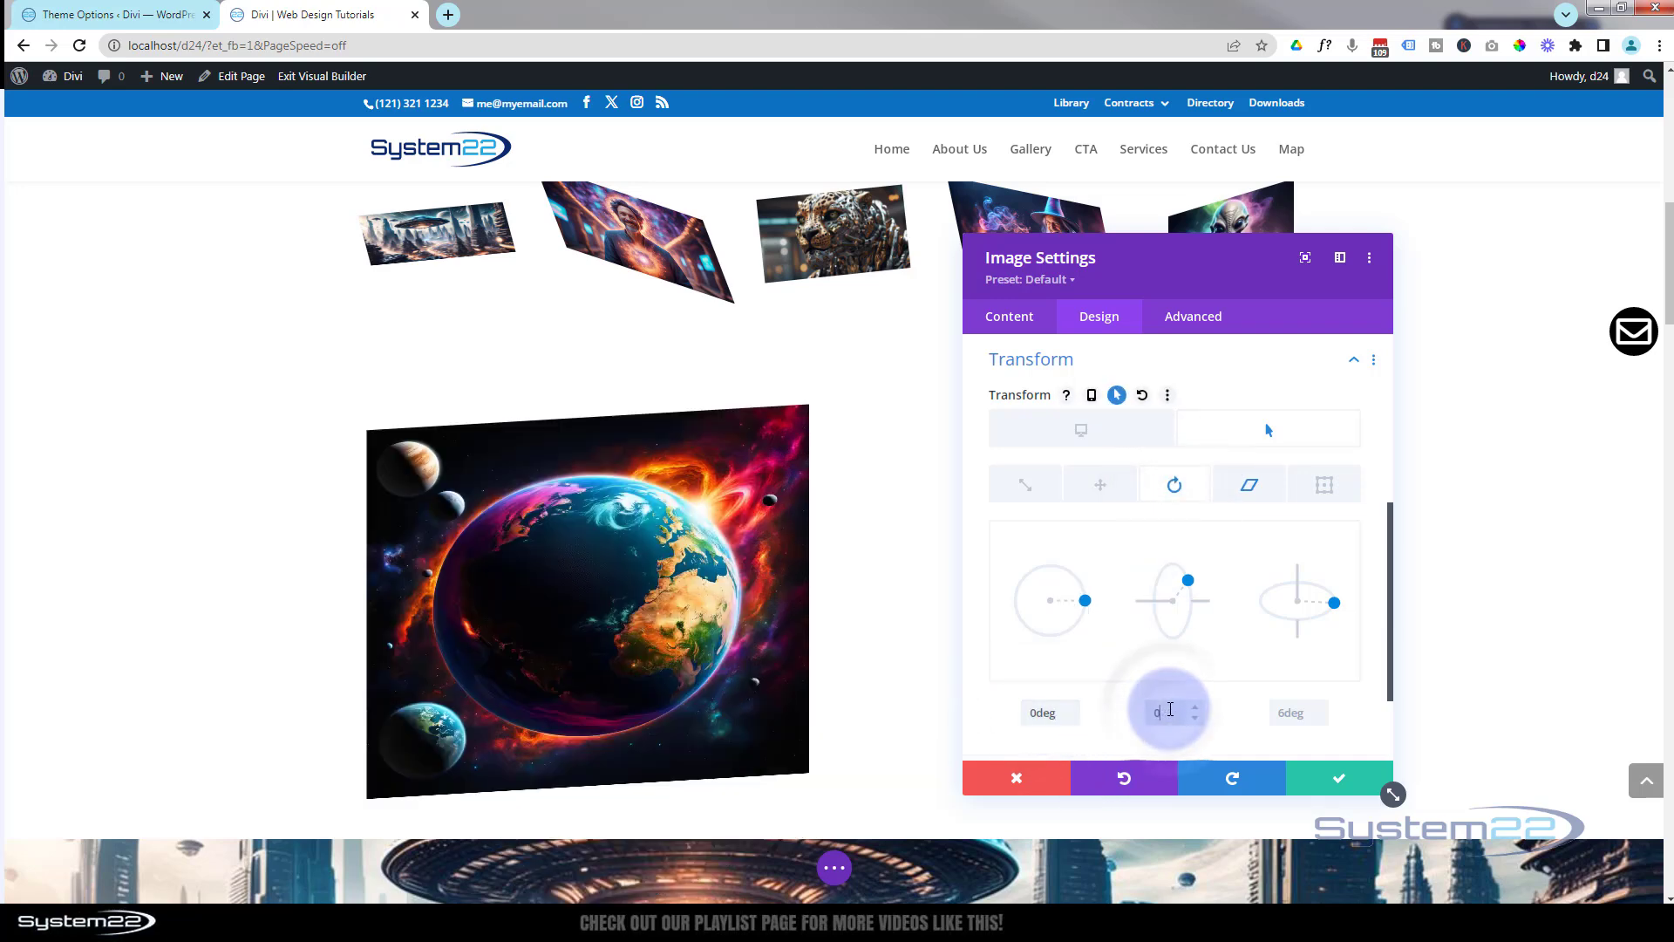
{"action": "left_click", "coordinate": [1287, 712]}
{"action": "type", "text": "0"}
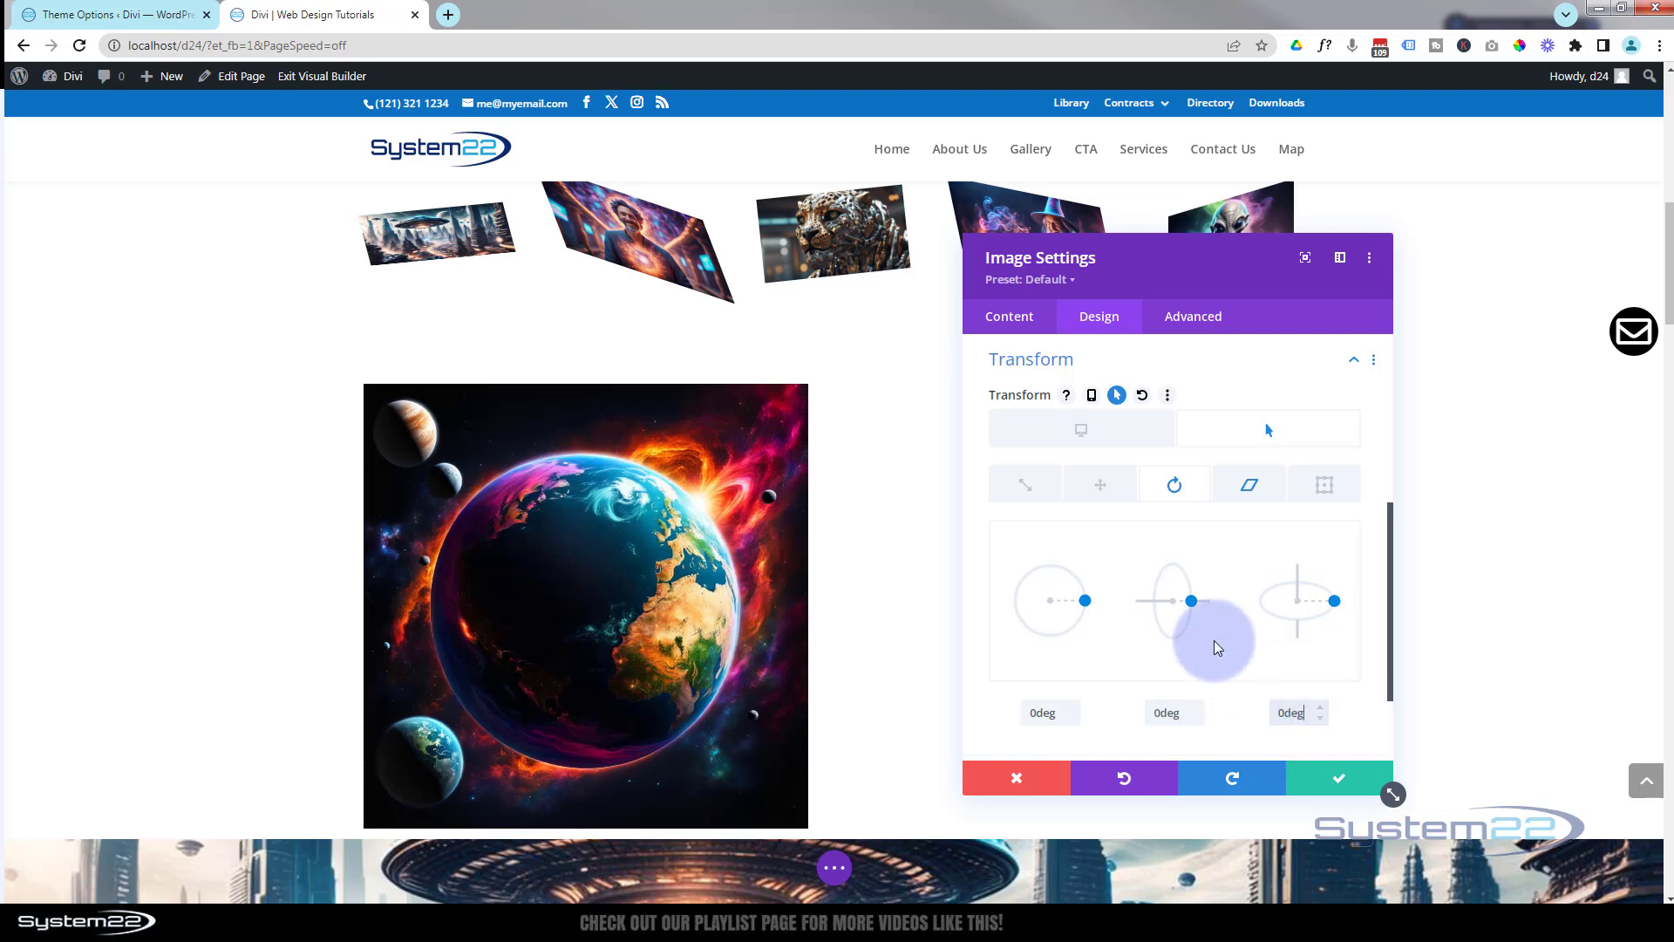
- Unlink the Transform Translate values of the hover state and set the vertical offset to 0px
{"action": "left_click", "coordinate": [1107, 493]}
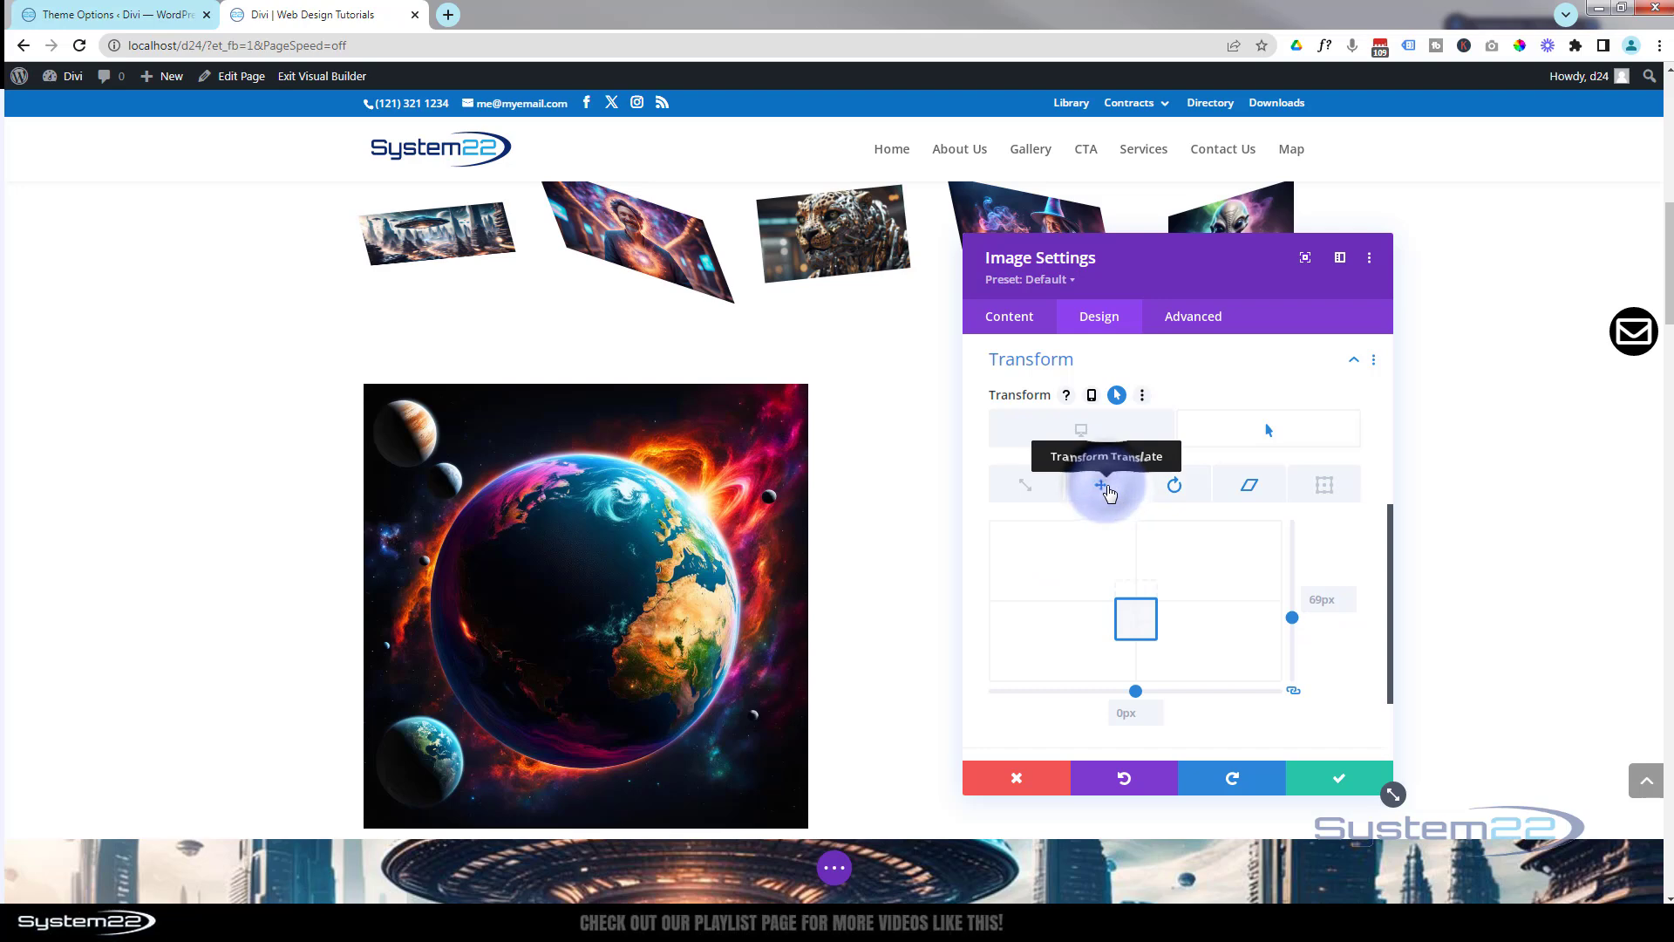
{"action": "left_click", "coordinate": [1292, 689]}
{"action": "left_click", "coordinate": [1324, 597]}
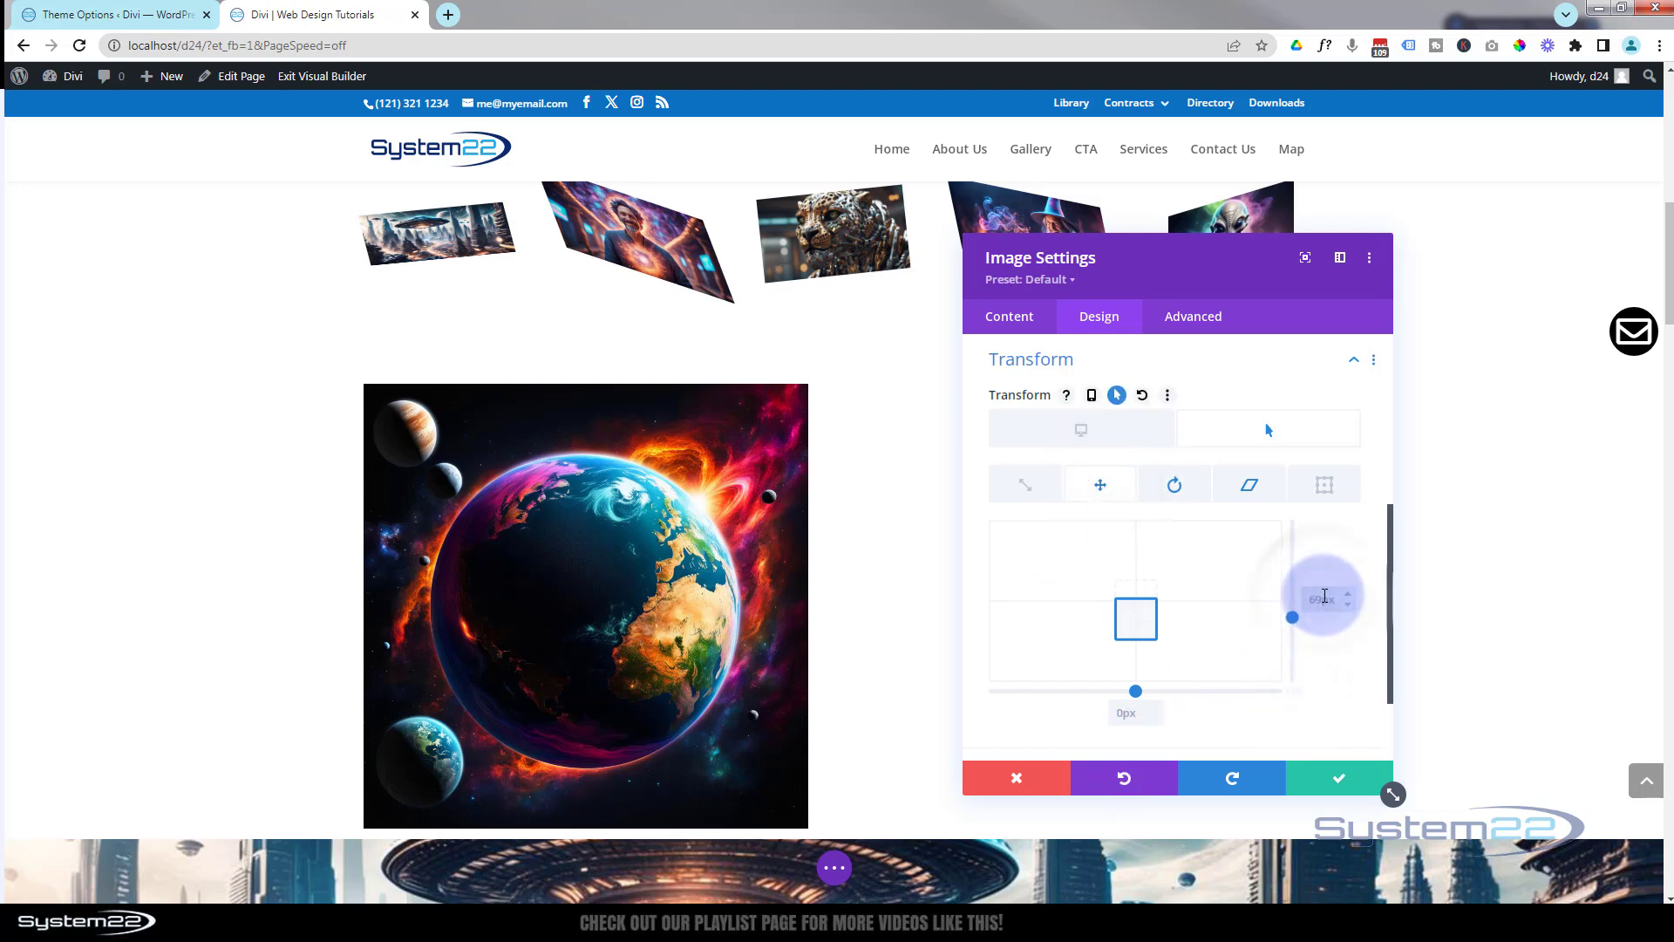
{"action": "type", "text": "0px"}
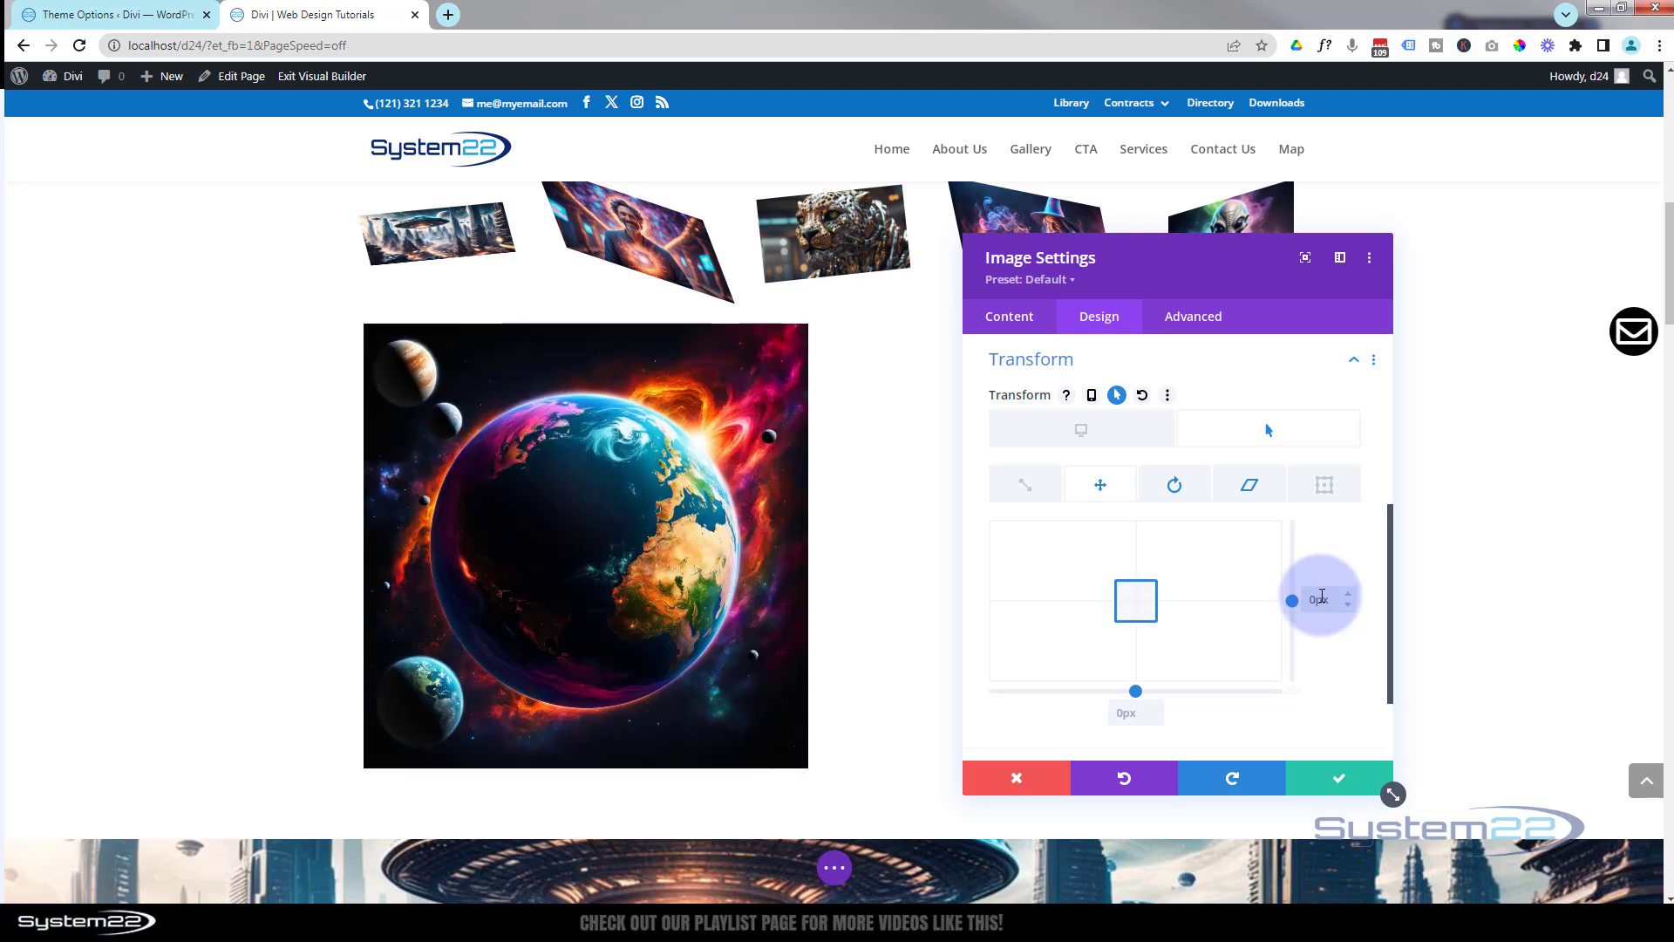
- Check the hover state's scale values, and compare the Earth image's desktop and hover transform states
{"action": "left_click", "coordinate": [1027, 487]}
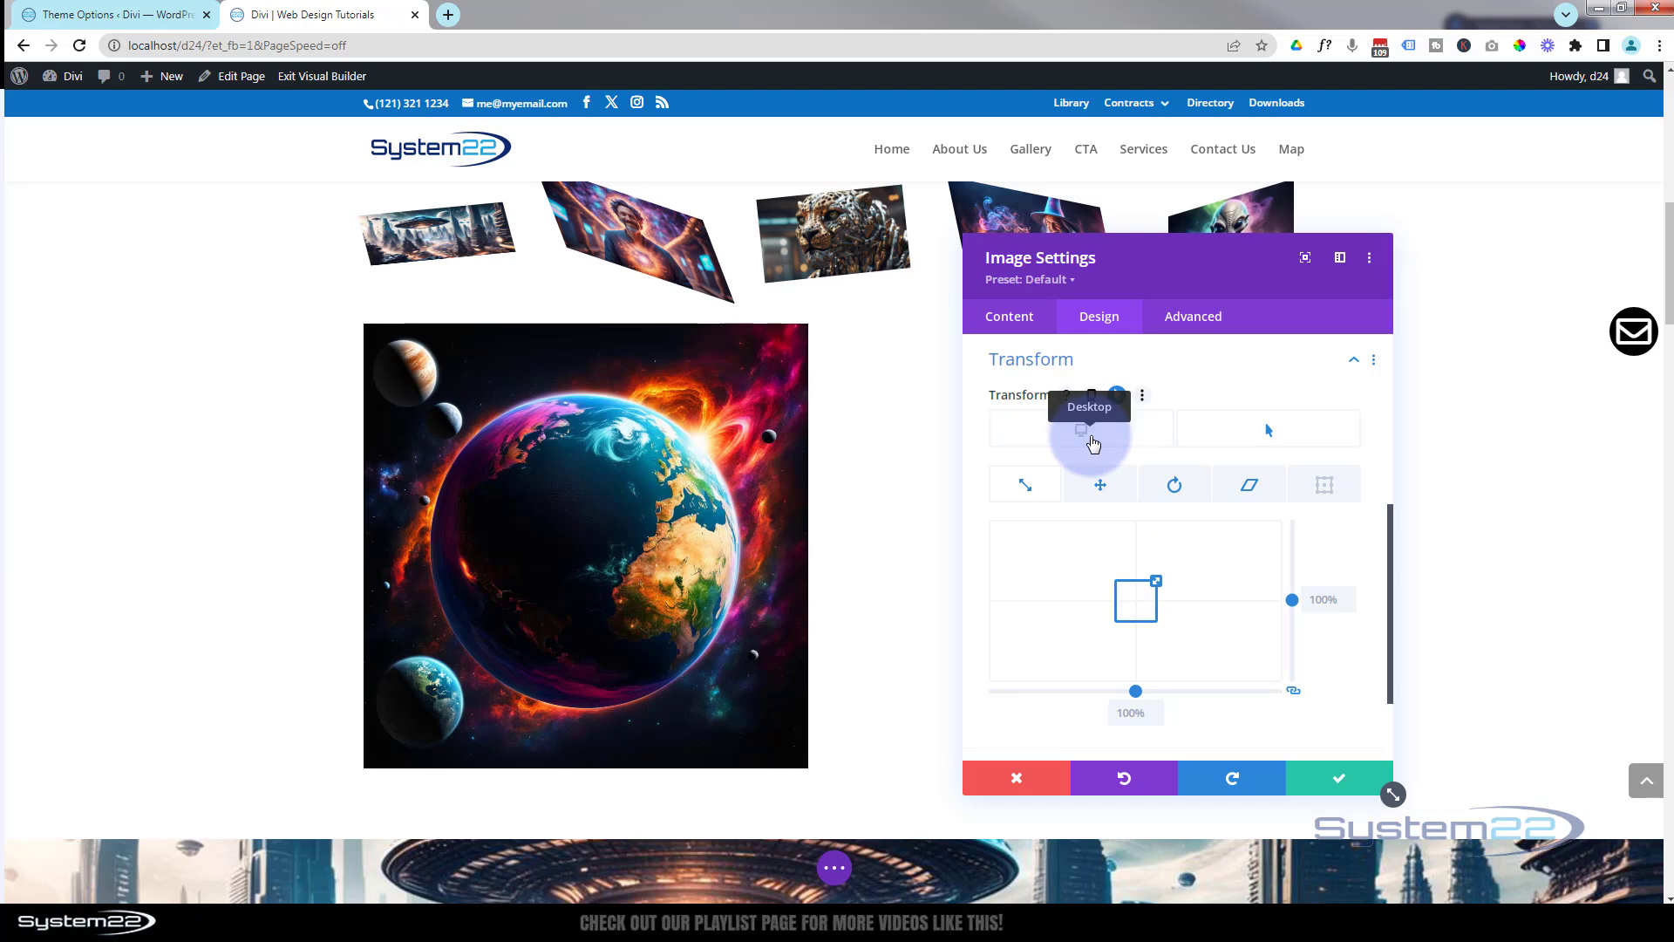
{"action": "left_click", "coordinate": [1093, 445]}
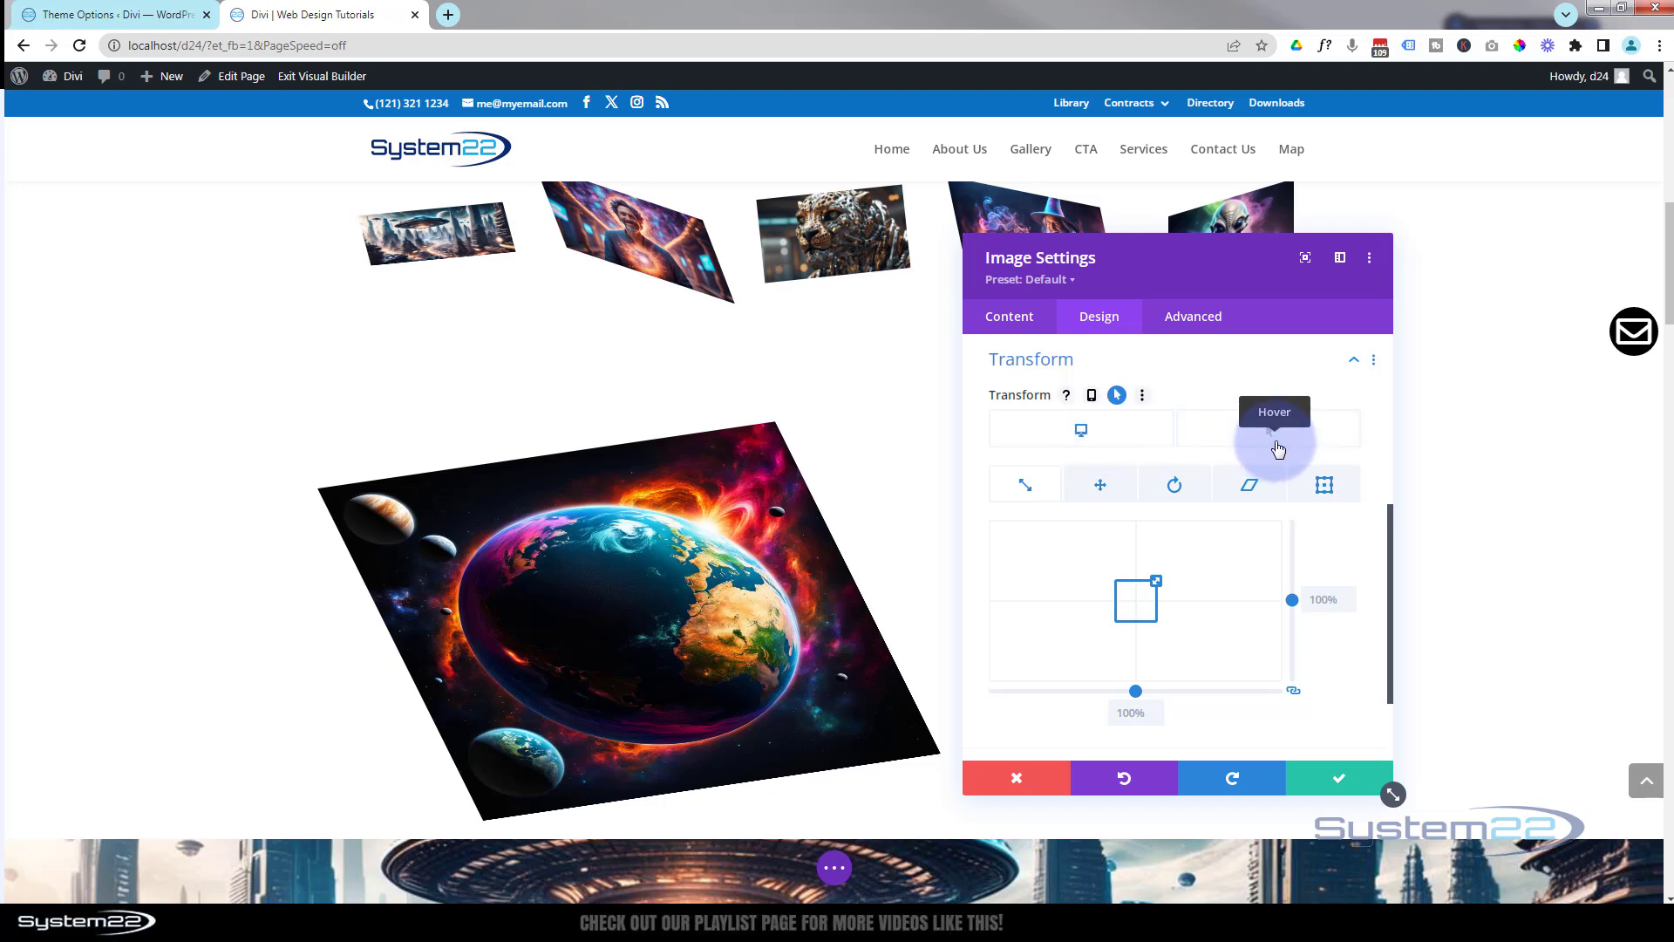
{"action": "left_click", "coordinate": [1277, 444]}
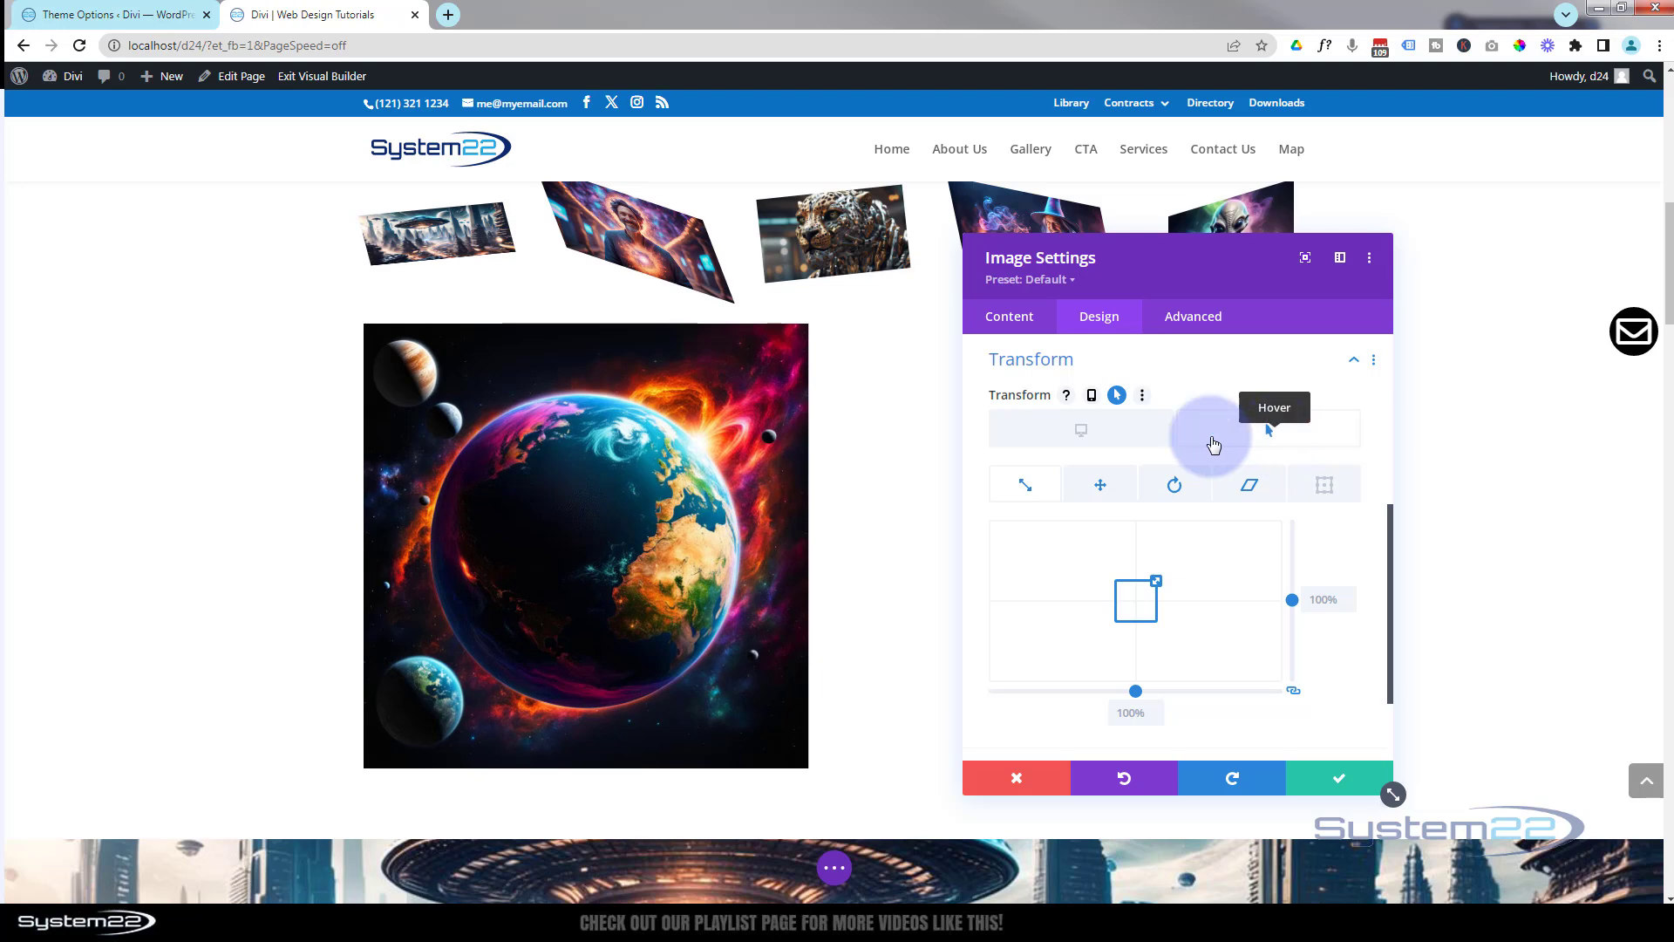
- Set the Earth image's desktop Transform Origin to center on both axes and compare it with the hover state
{"action": "left_click", "coordinate": [1123, 434]}
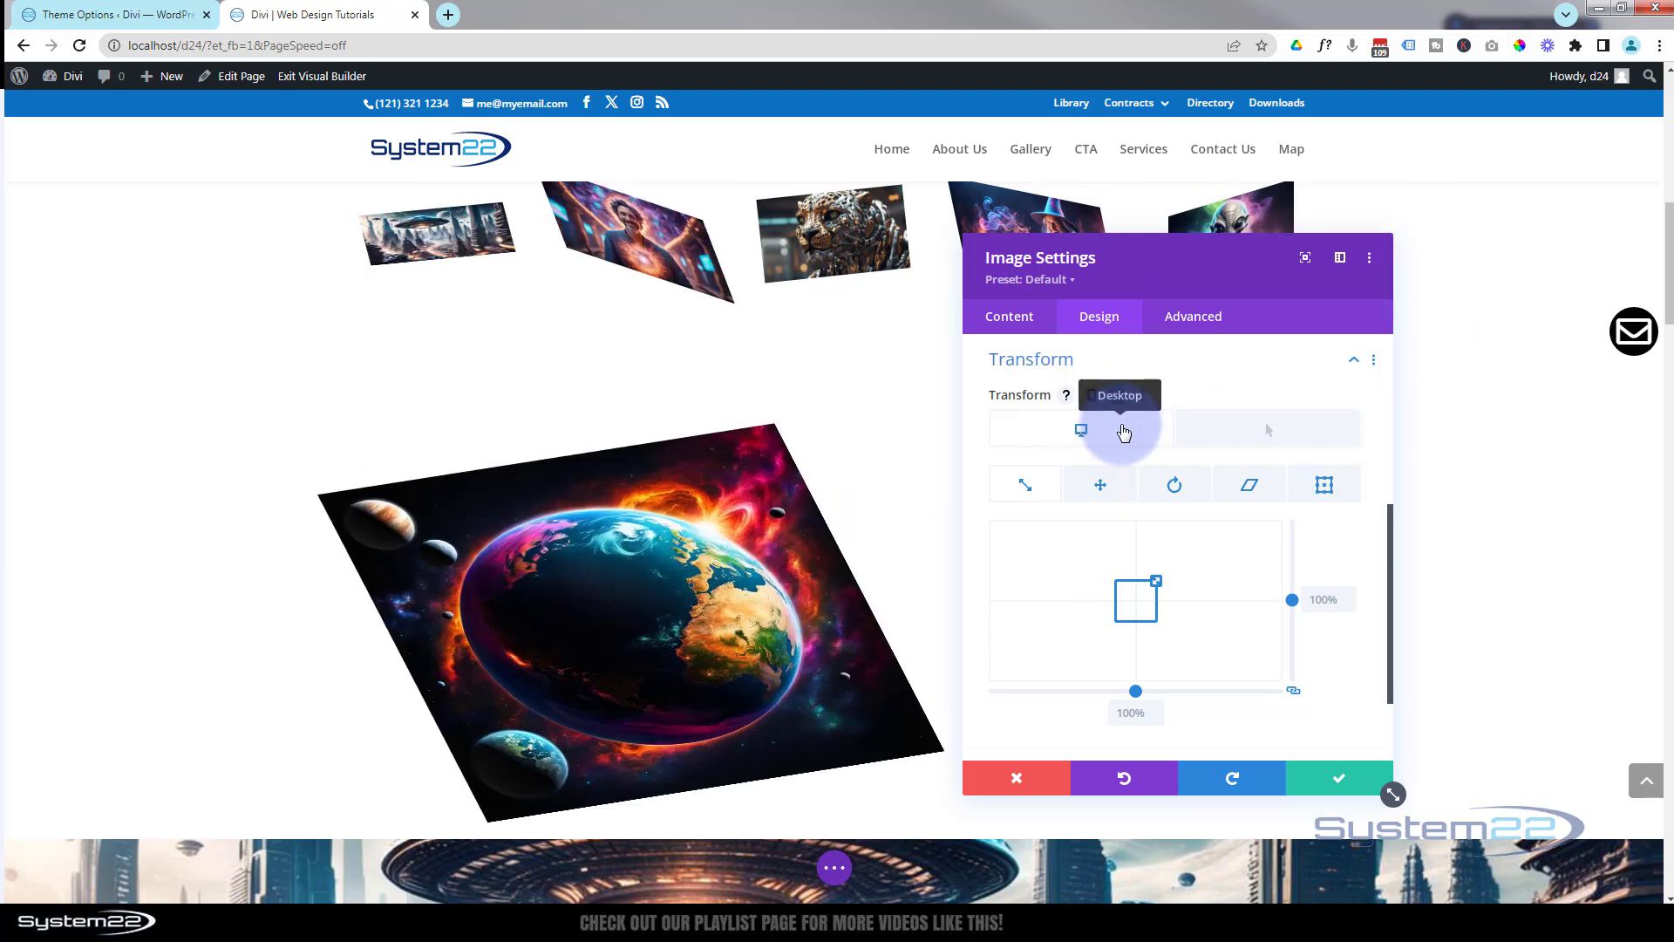
{"action": "left_click", "coordinate": [1325, 486]}
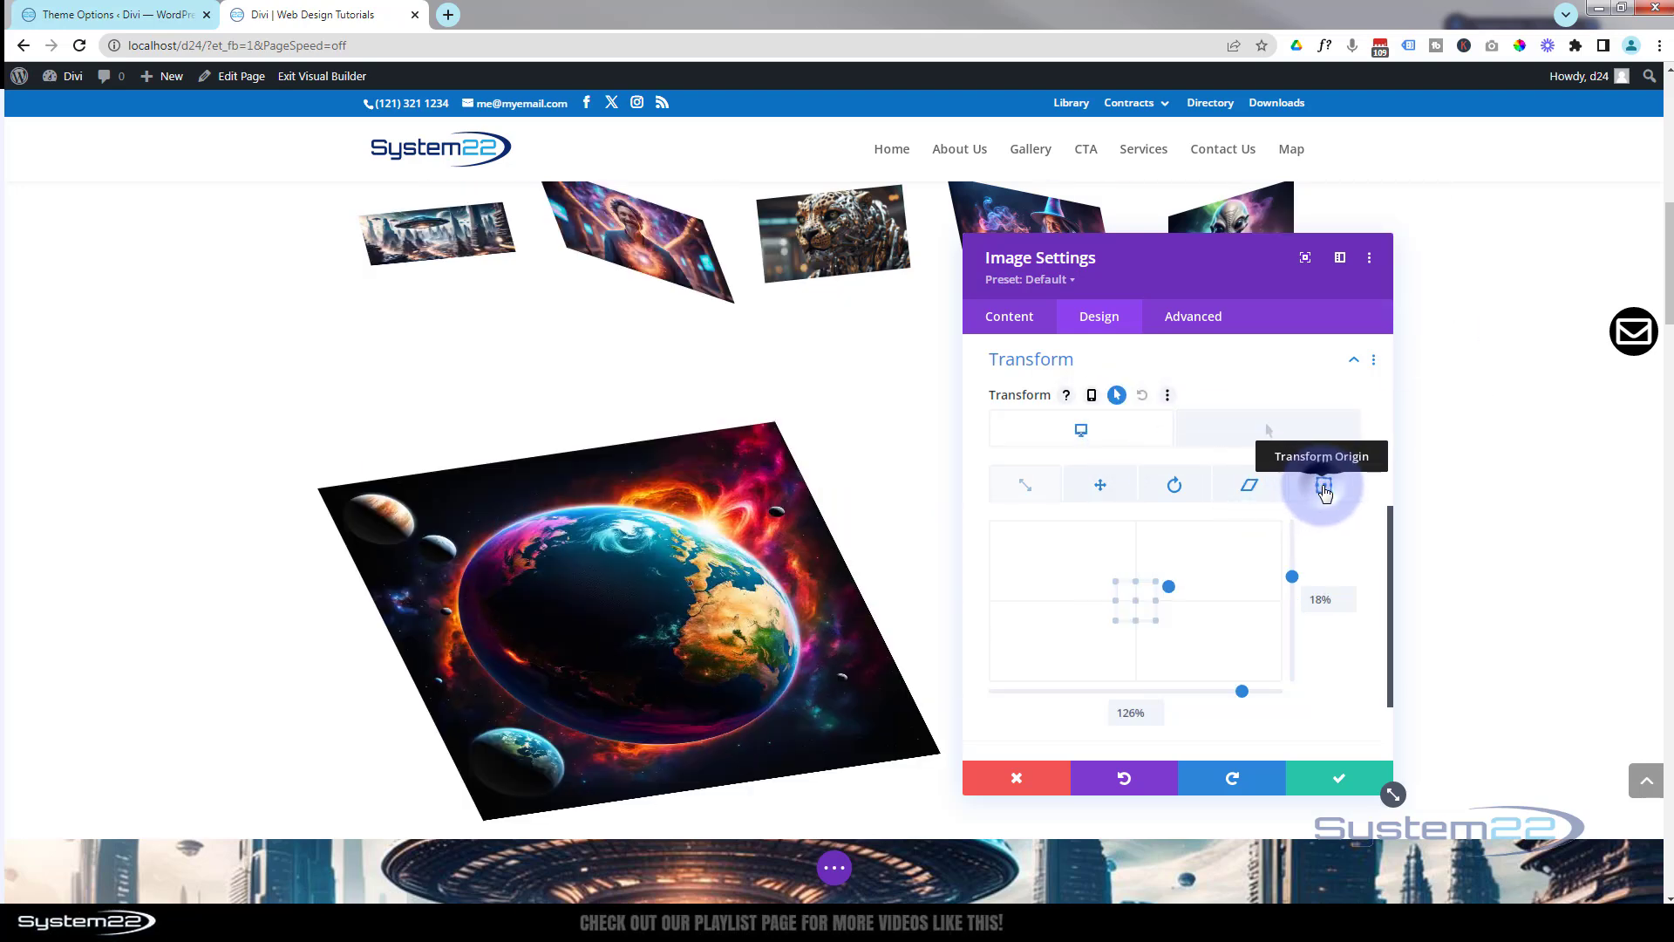
{"action": "left_click", "coordinate": [1156, 581]}
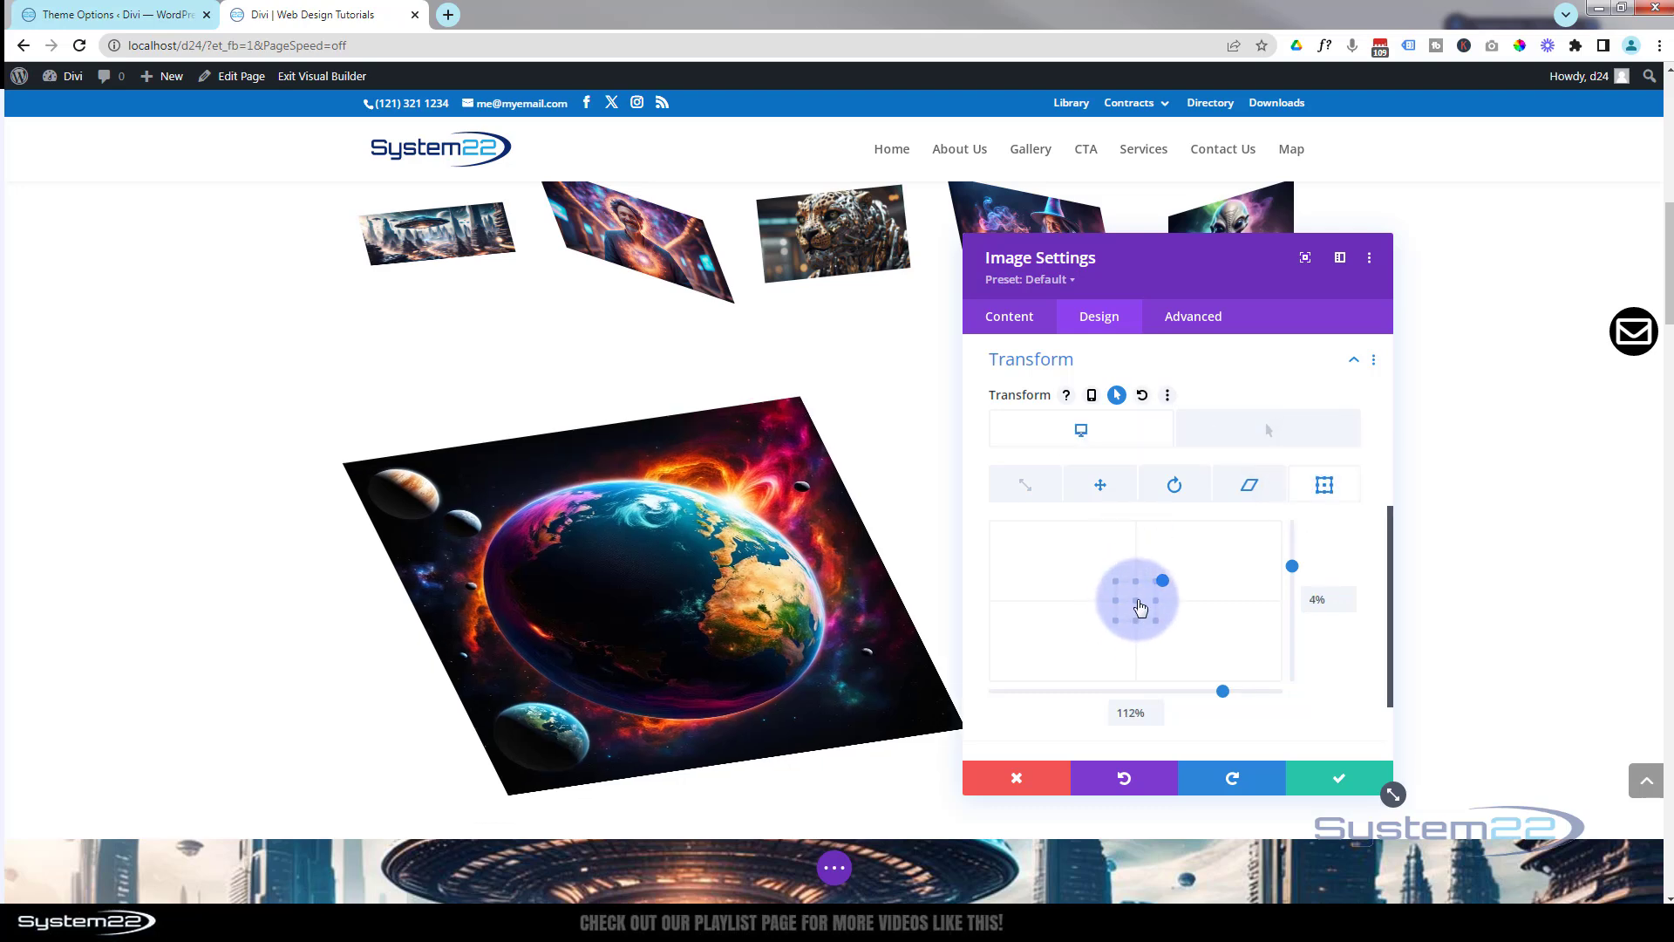
{"action": "left_click", "coordinate": [1136, 600]}
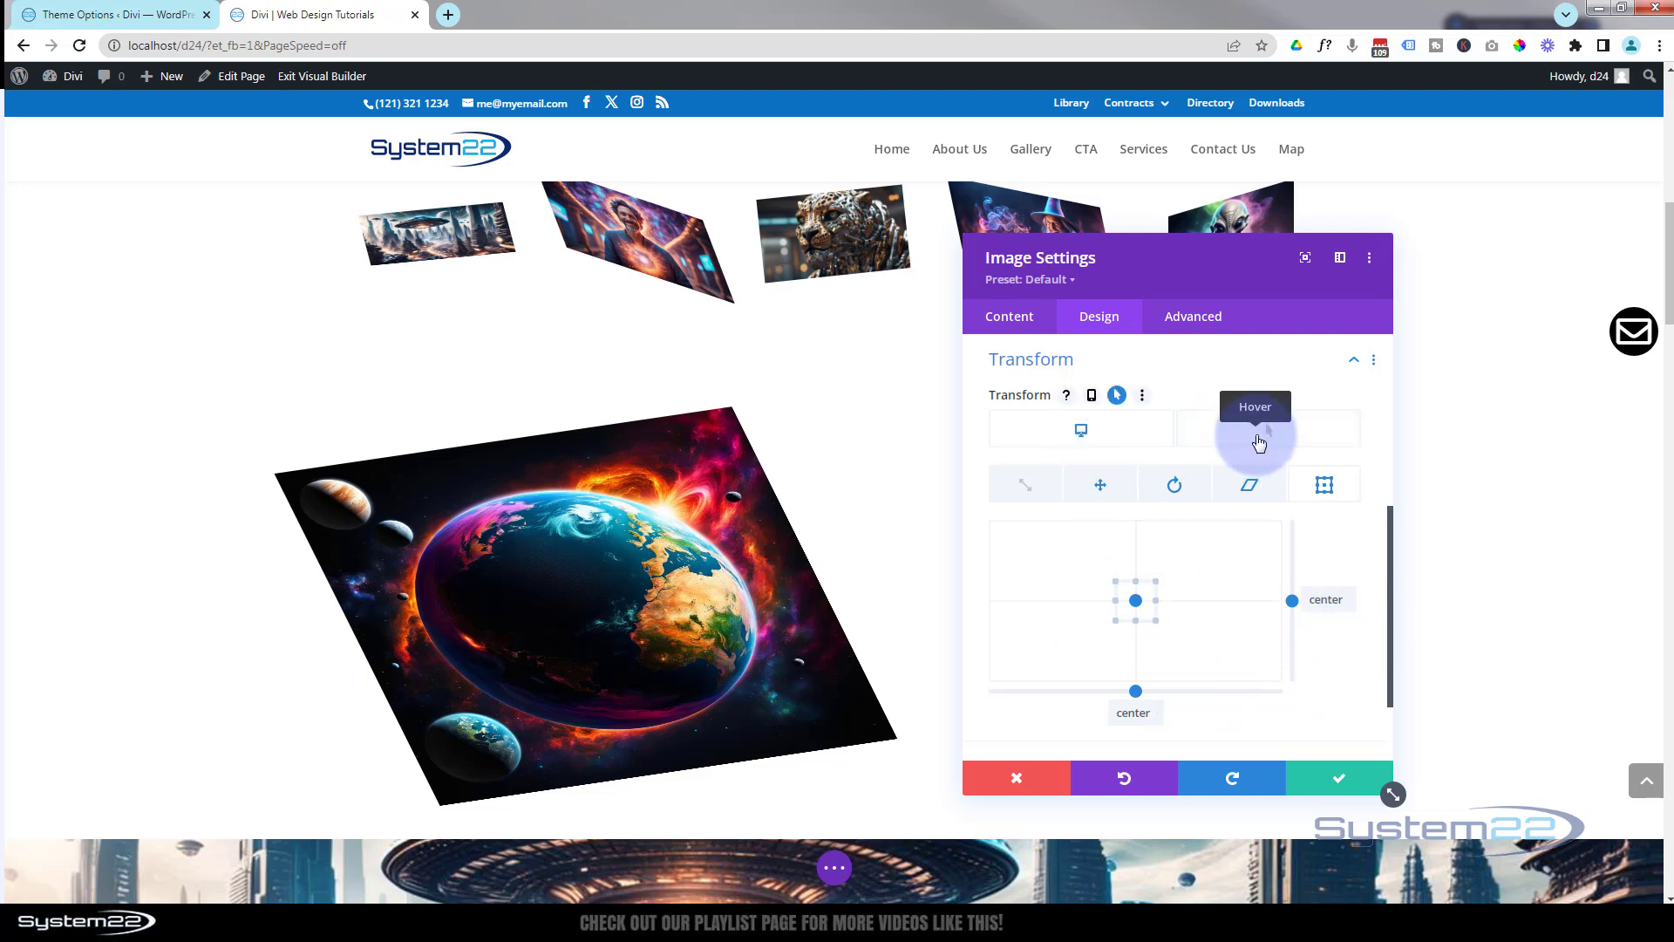
{"action": "left_click", "coordinate": [1259, 443]}
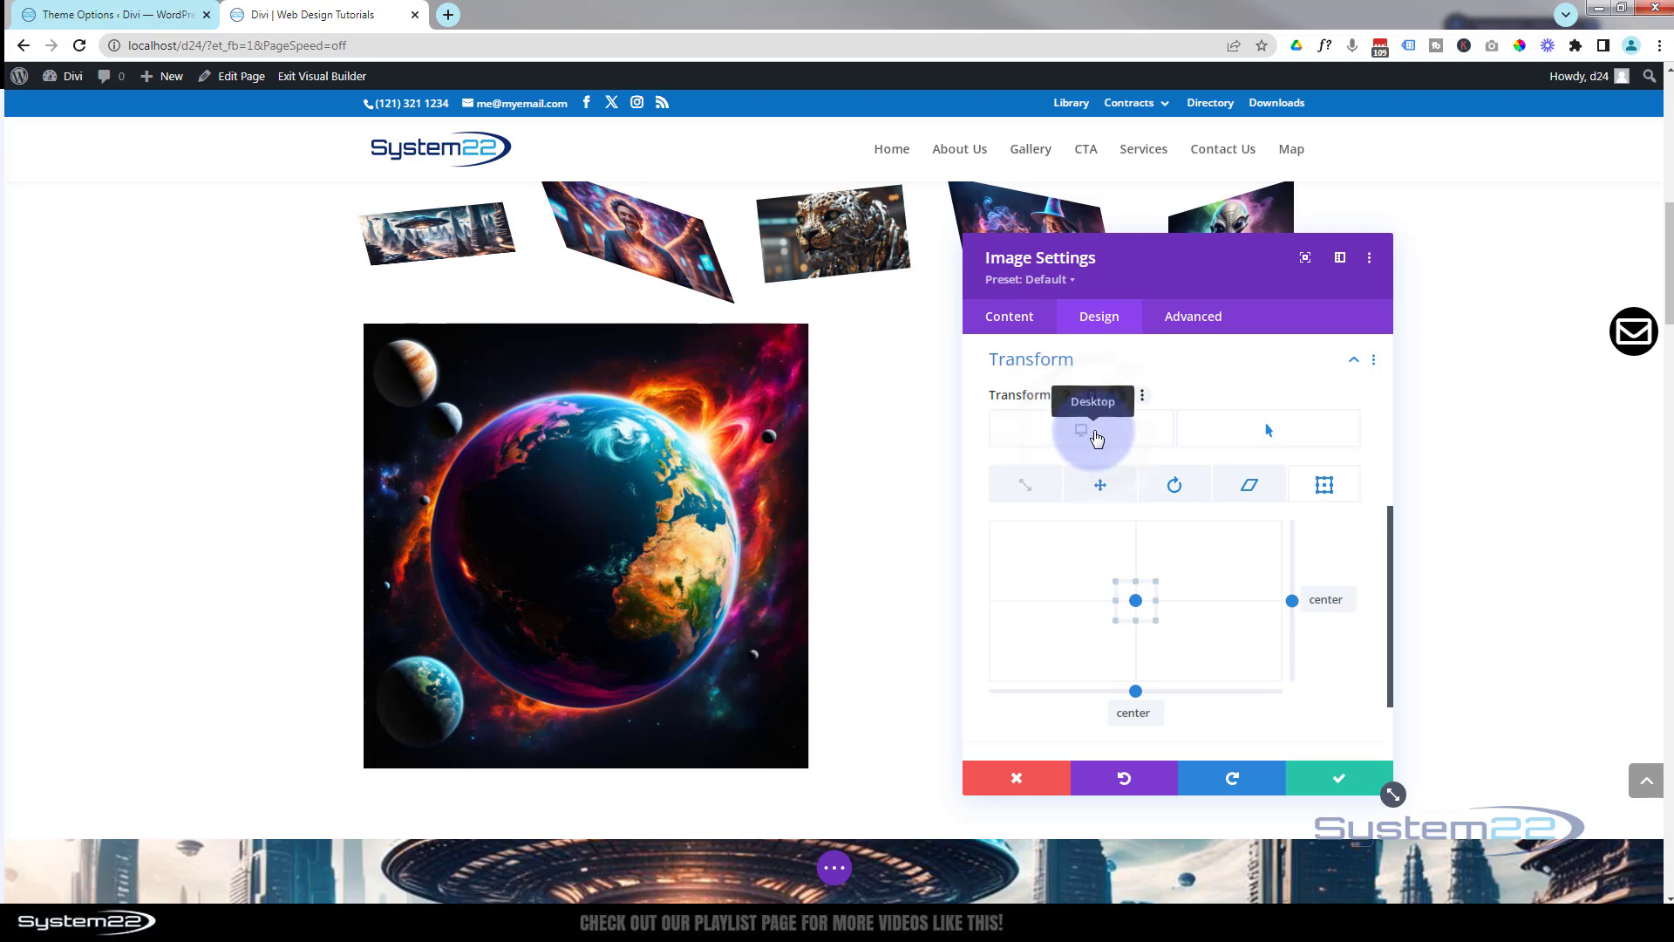
{"action": "left_click", "coordinate": [1097, 438]}
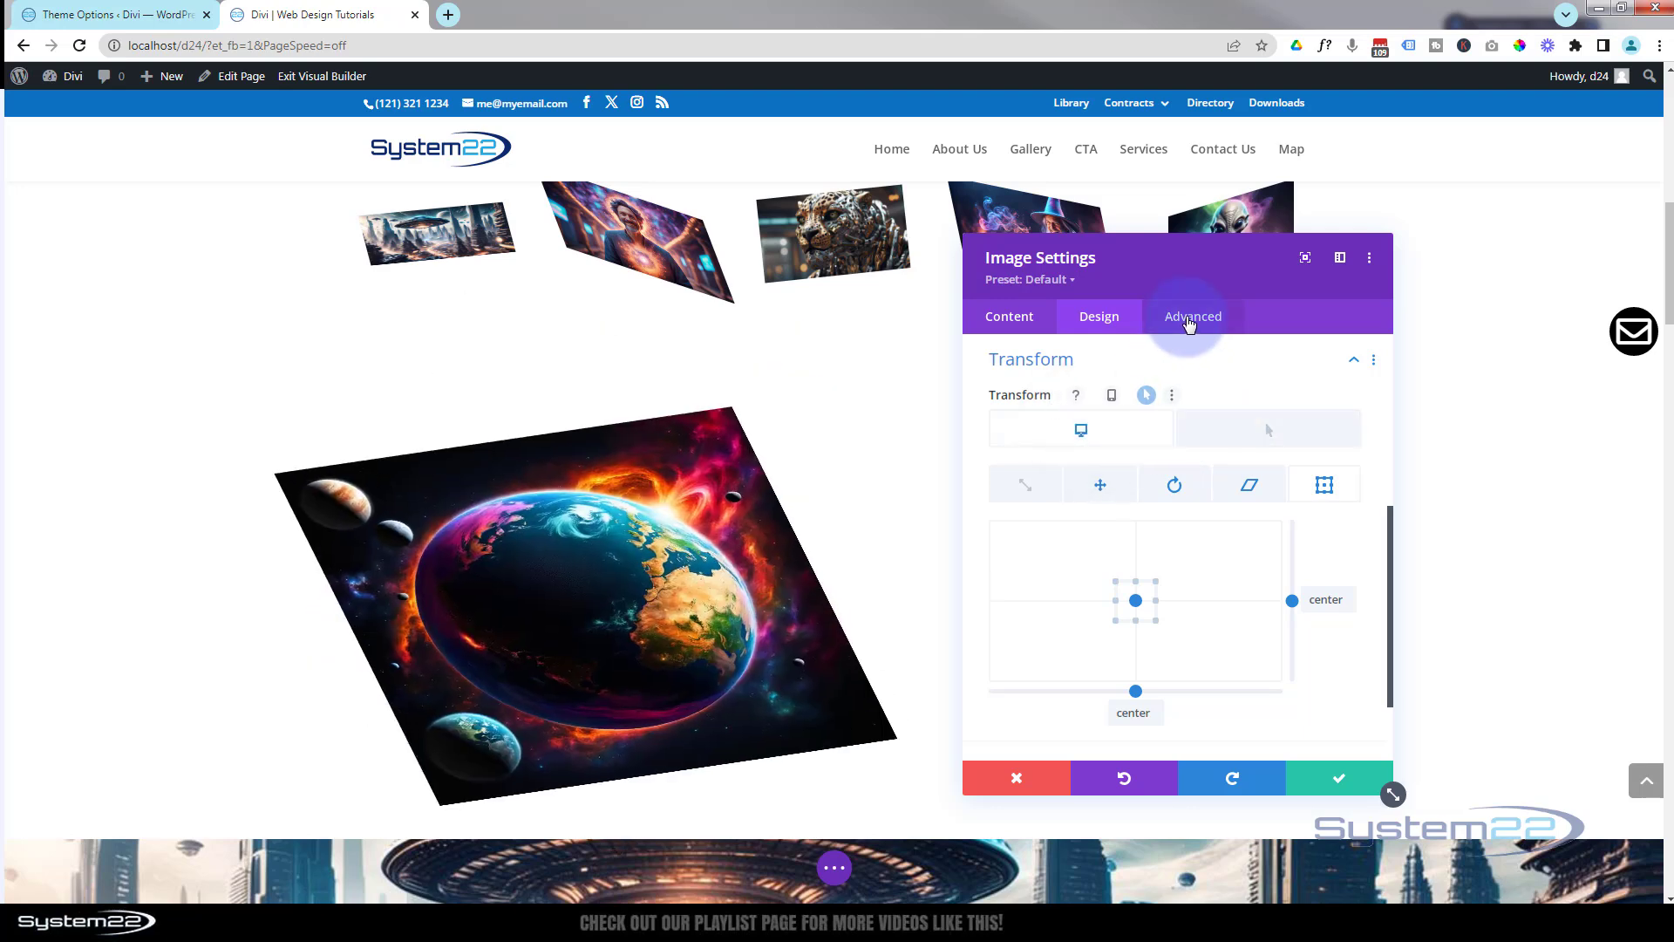
- Set the Earth image's transition duration to 500ms and its transition speed curve to Ease-In-Out
{"action": "left_click", "coordinate": [1189, 320]}
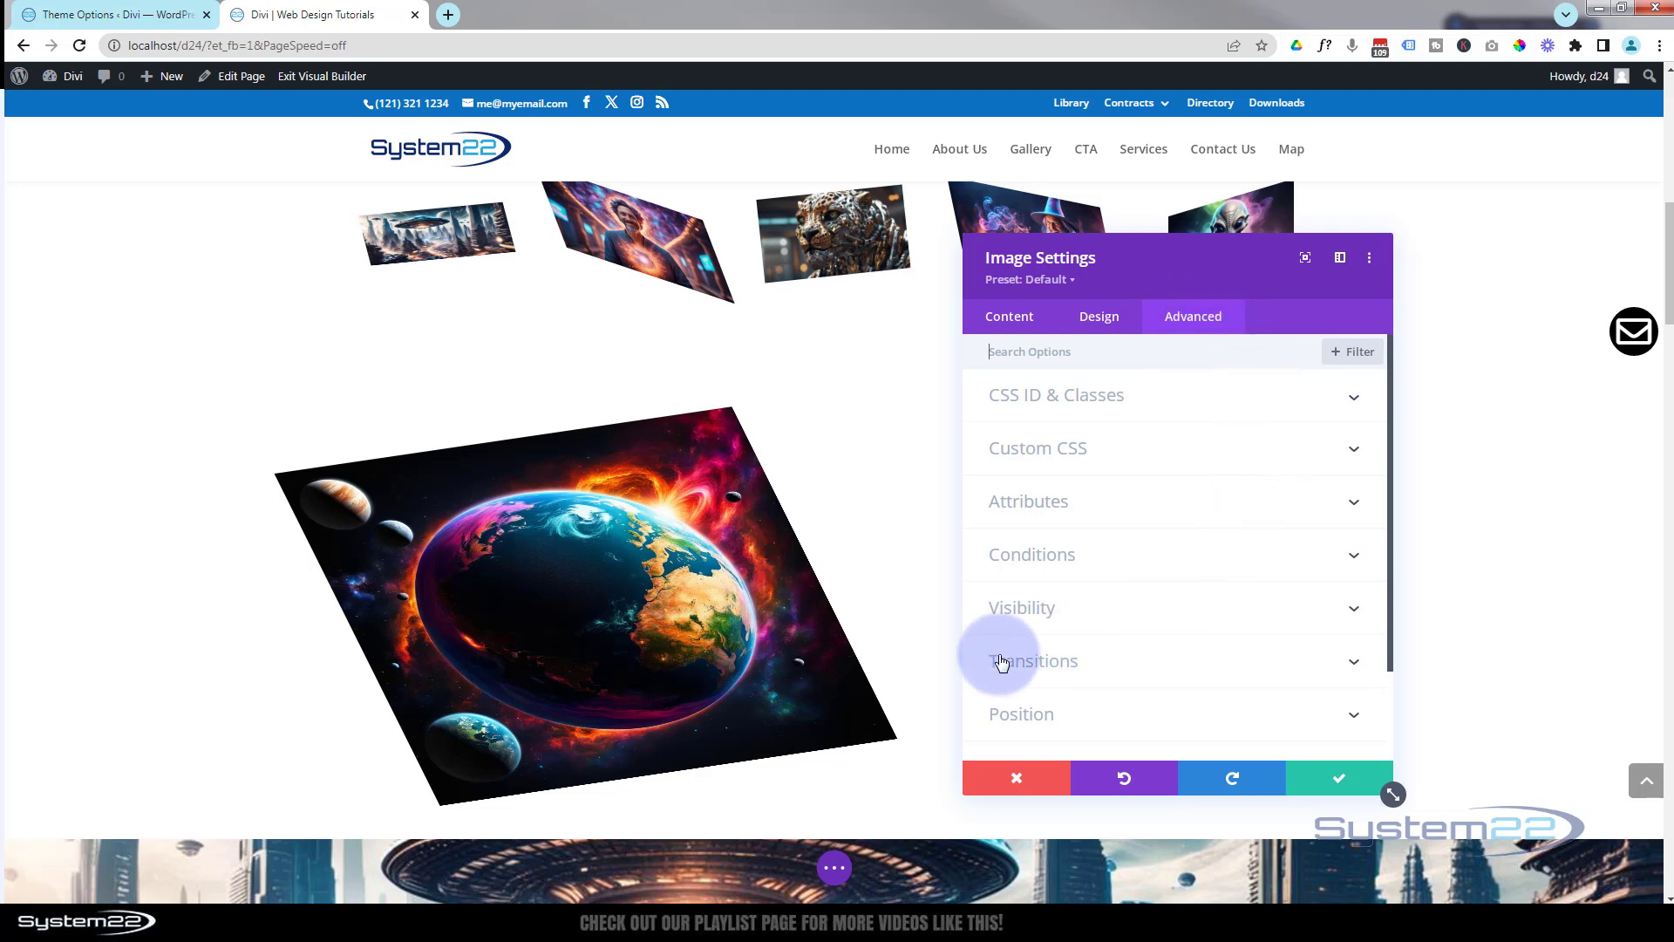
{"action": "left_click", "coordinate": [1128, 669]}
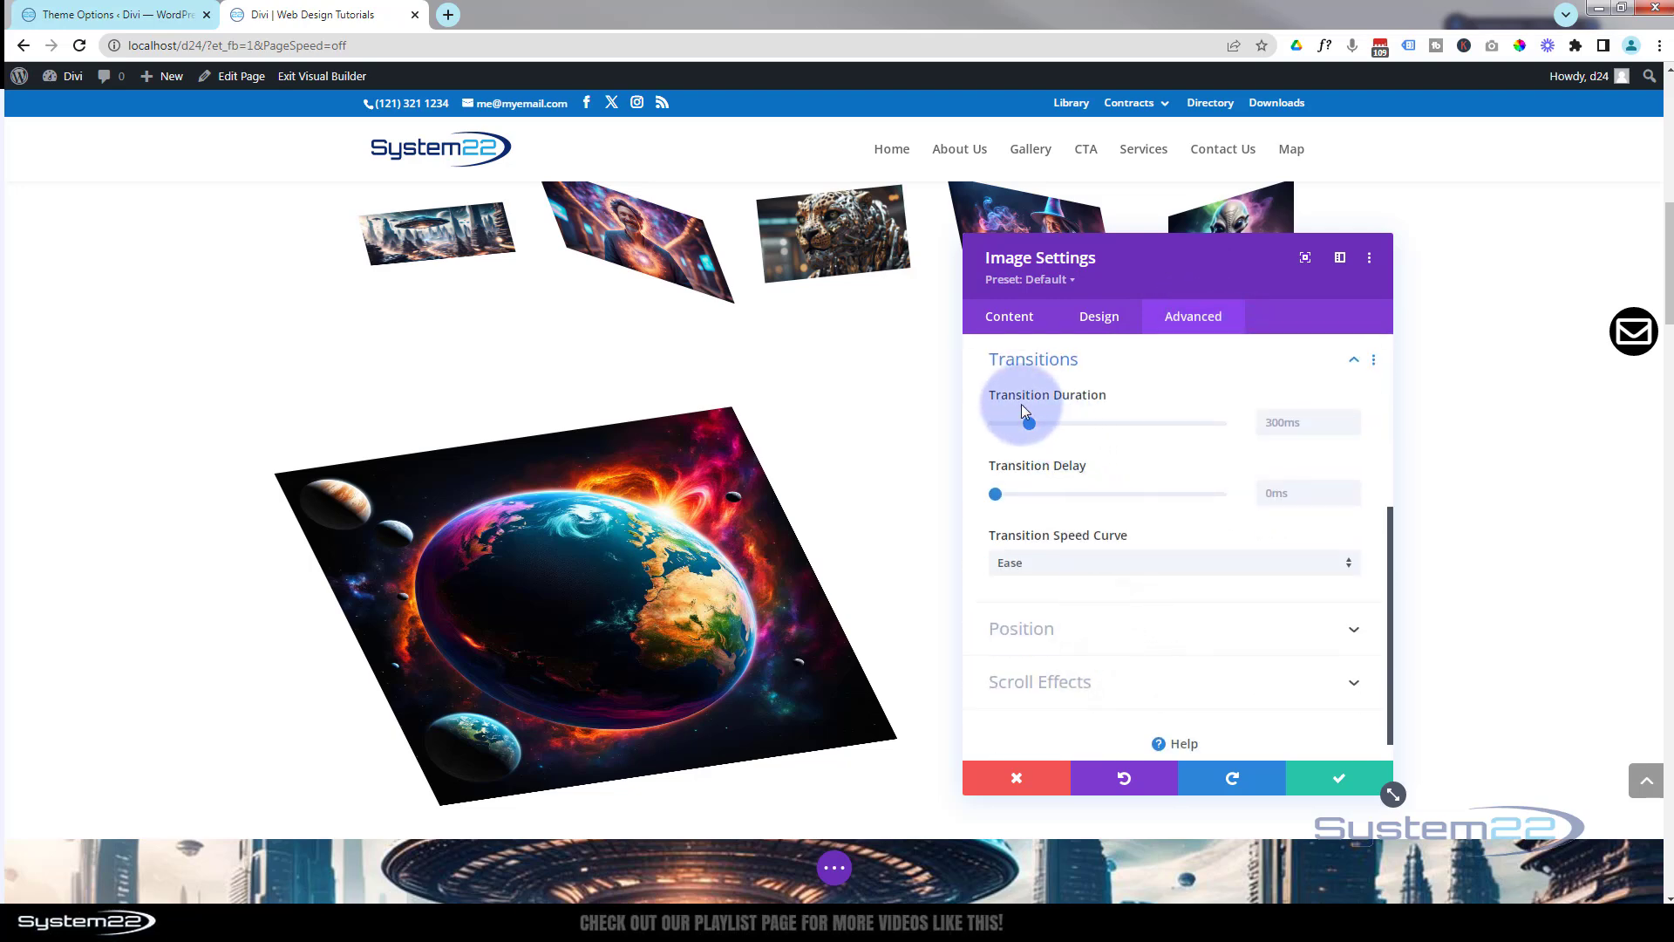
{"action": "left_click", "coordinate": [1275, 422]}
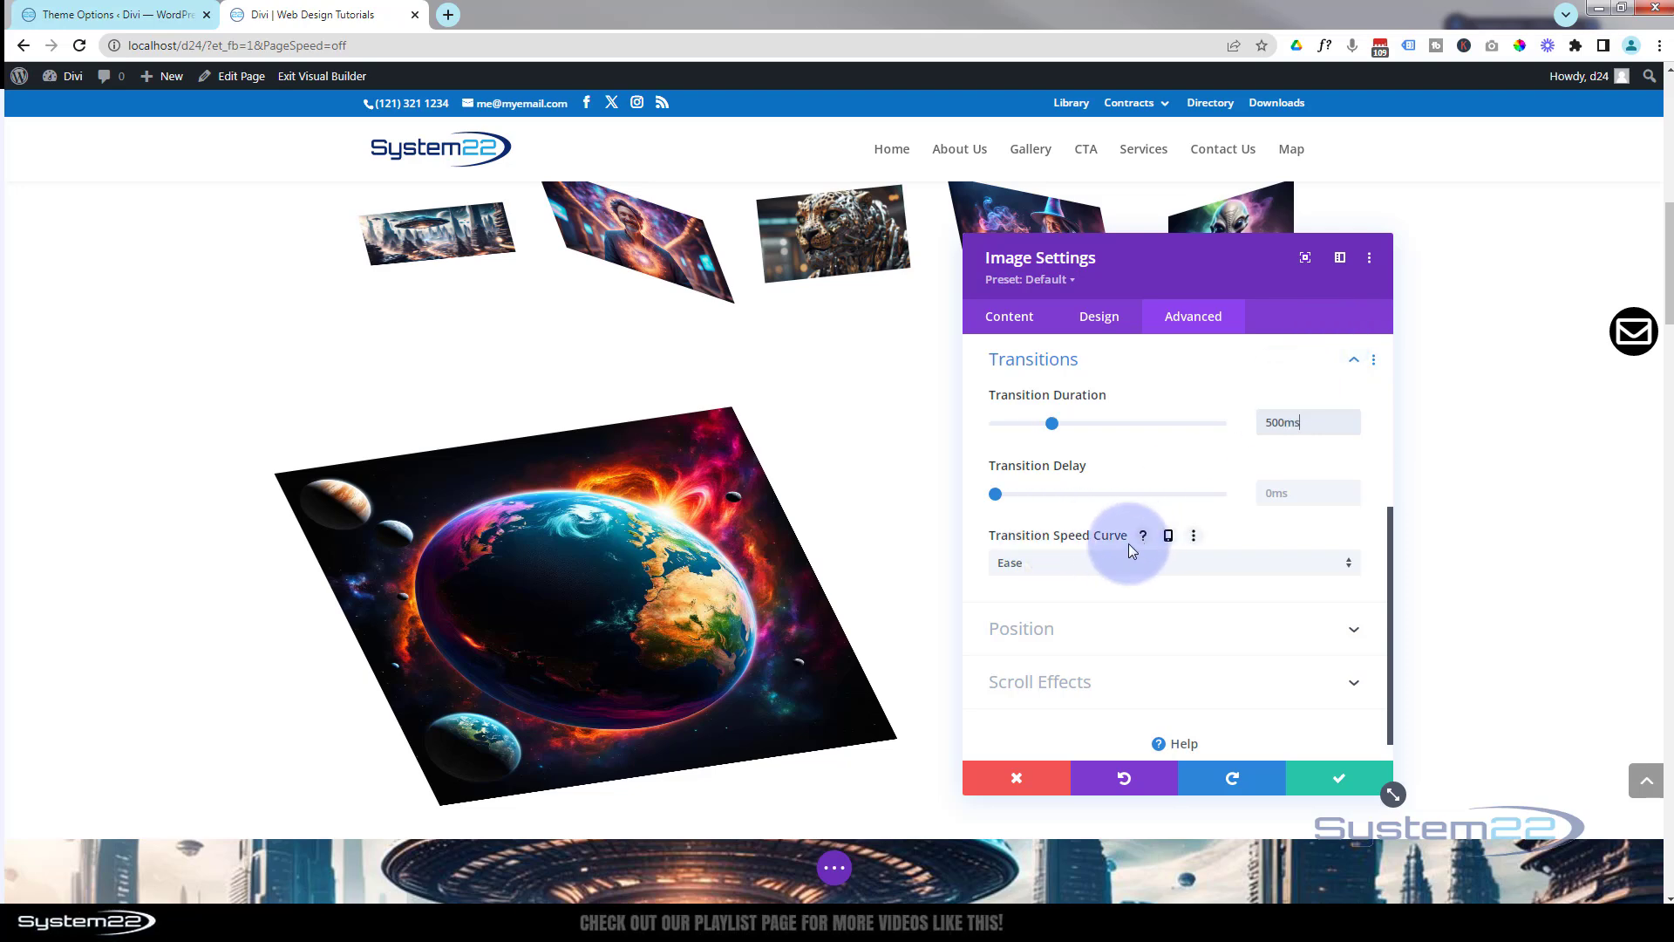
{"action": "left_click", "coordinate": [1123, 565]}
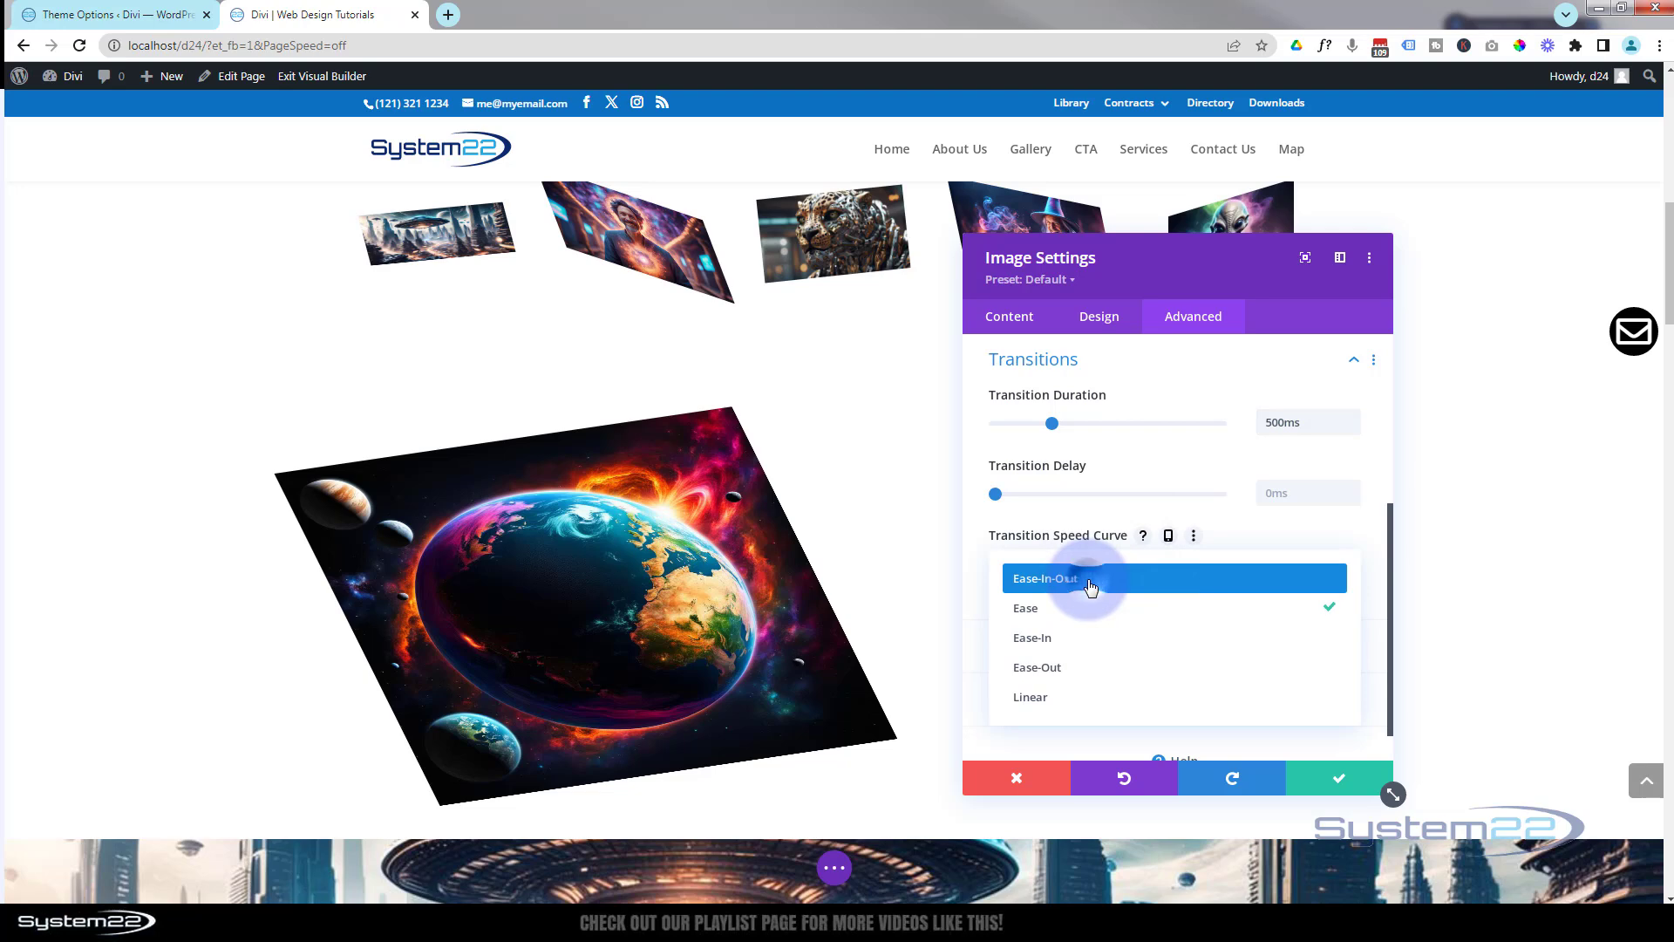
{"action": "left_click", "coordinate": [1090, 582]}
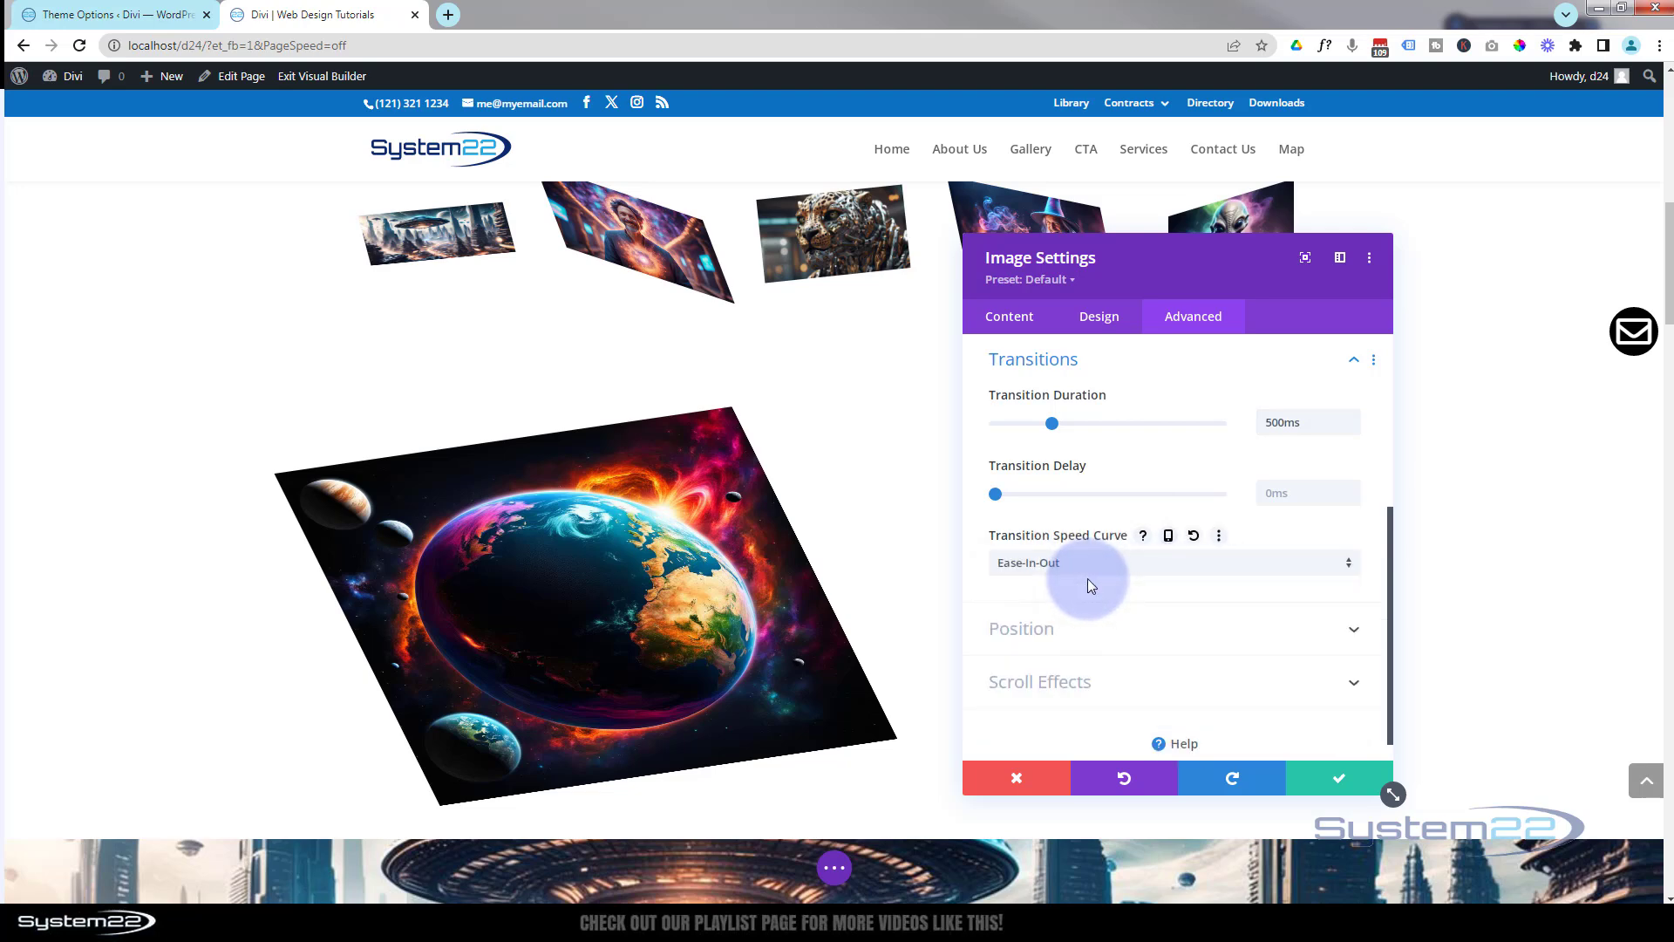
- Save the Earth image's settings and the page, and exit the visual builder
{"action": "left_click", "coordinate": [1328, 780]}
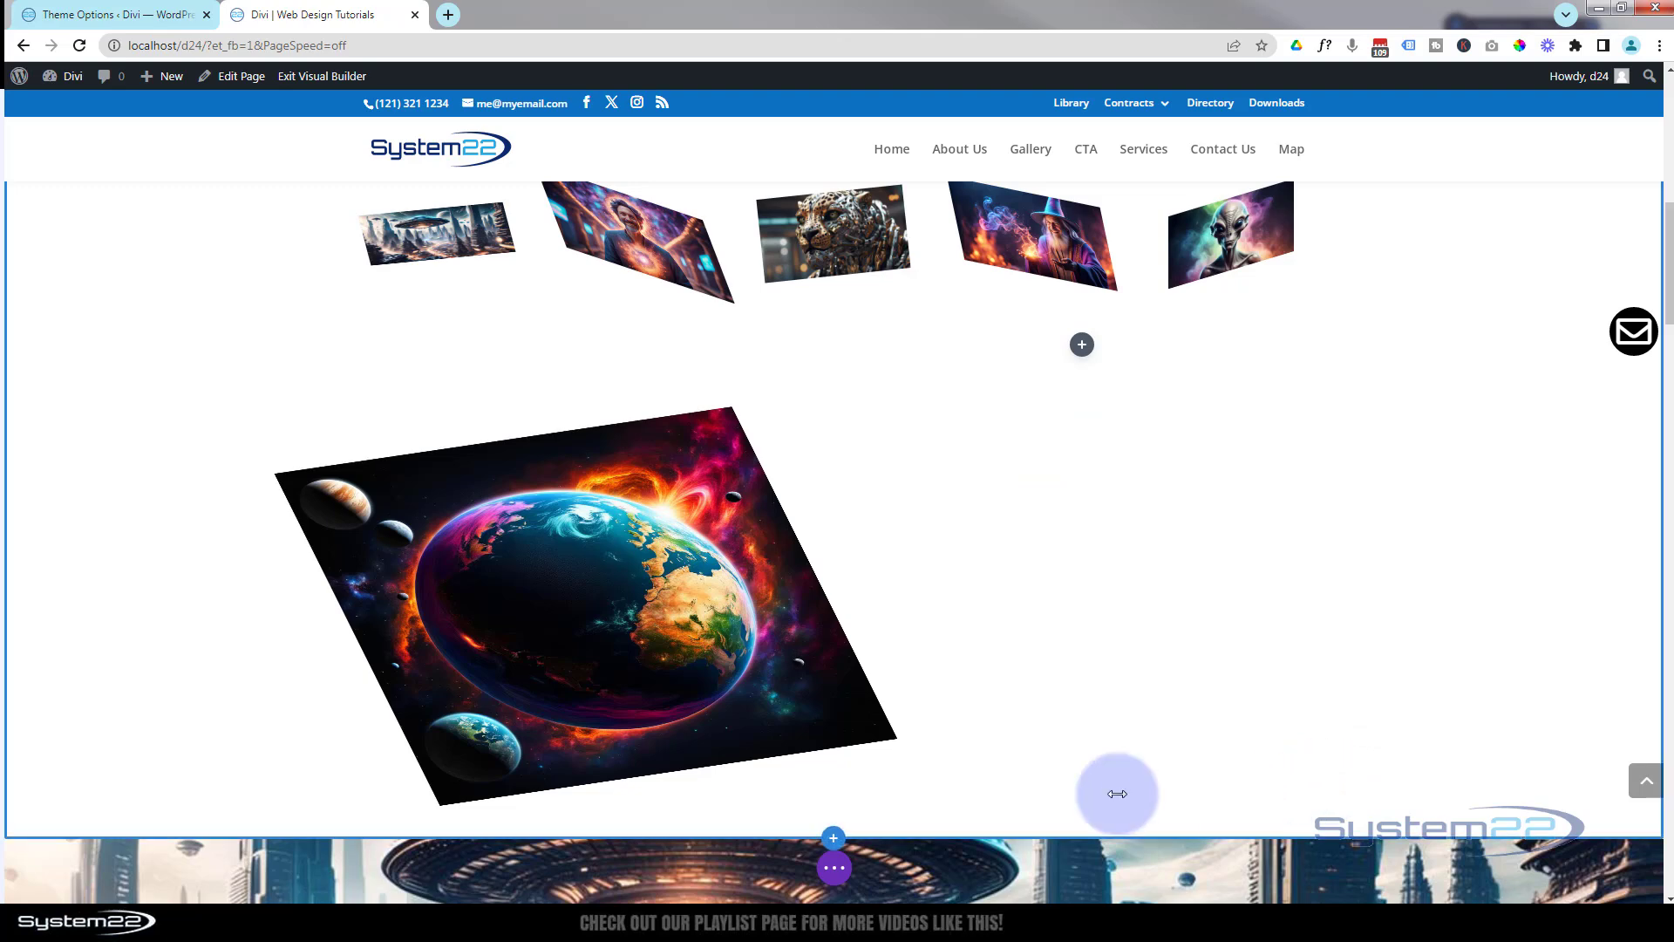
{"action": "left_click", "coordinate": [835, 872]}
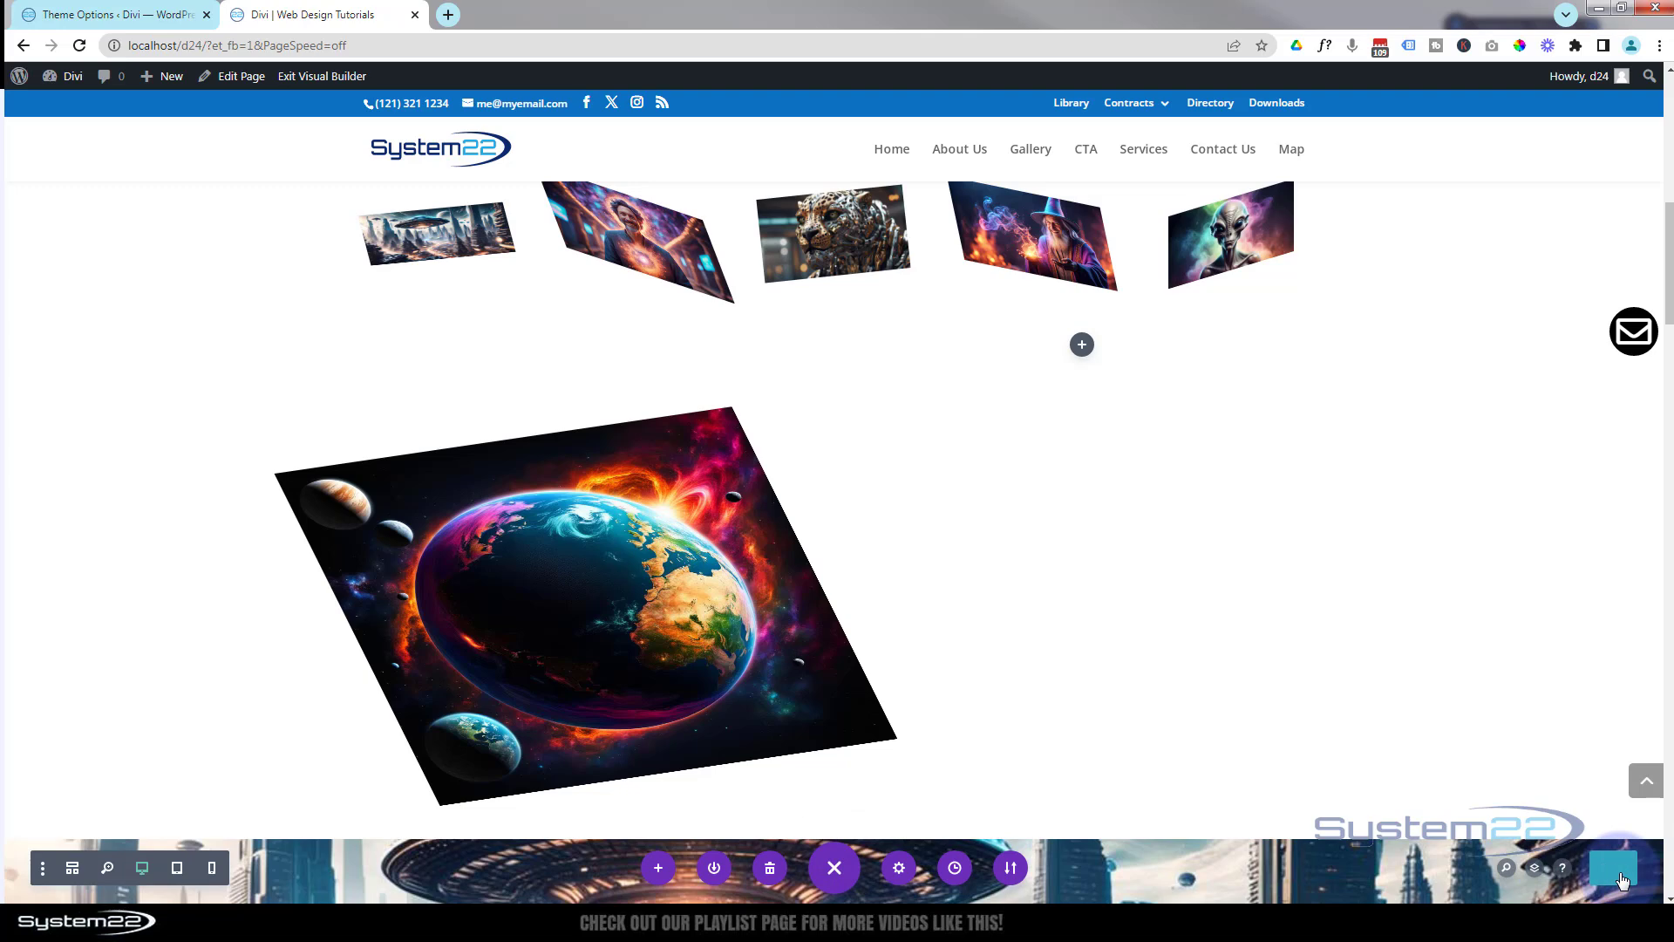
{"action": "left_click", "coordinate": [316, 76]}
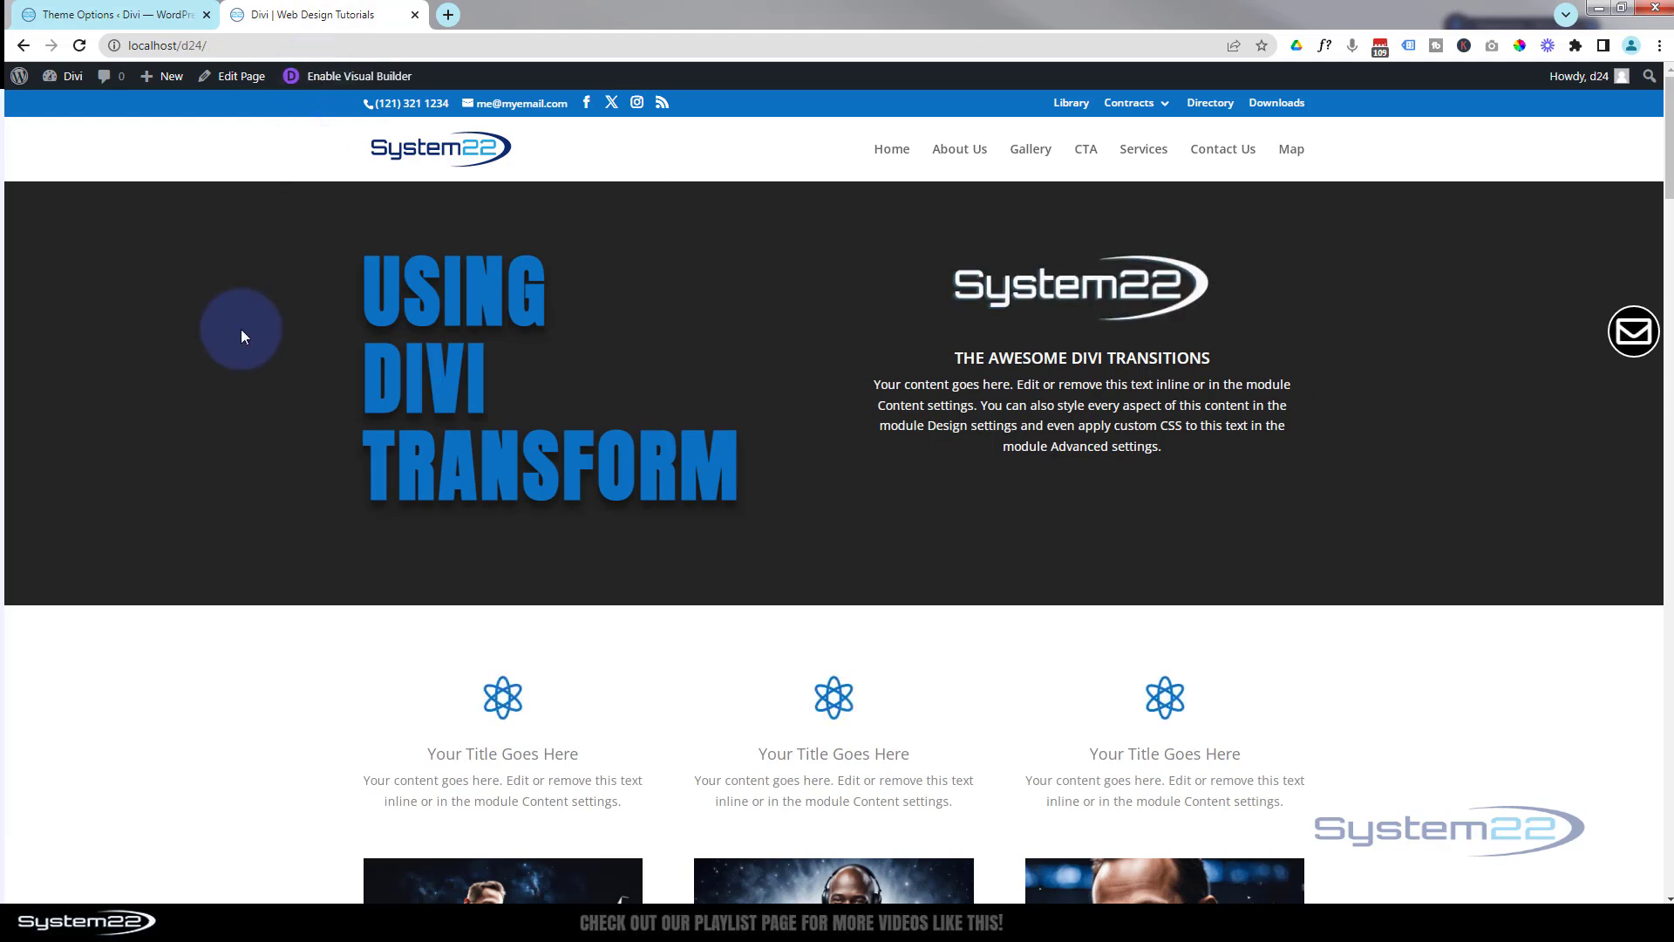
- Examine the Earth image's default and hover transforms on the live page, along with the row of smaller skewed images
{"action": "scroll", "coordinate": [234, 328], "scroll_direction": "down", "scroll_amount": 5}
{"action": "scroll", "coordinate": [234, 324], "scroll_direction": "down", "scroll_amount": 5}
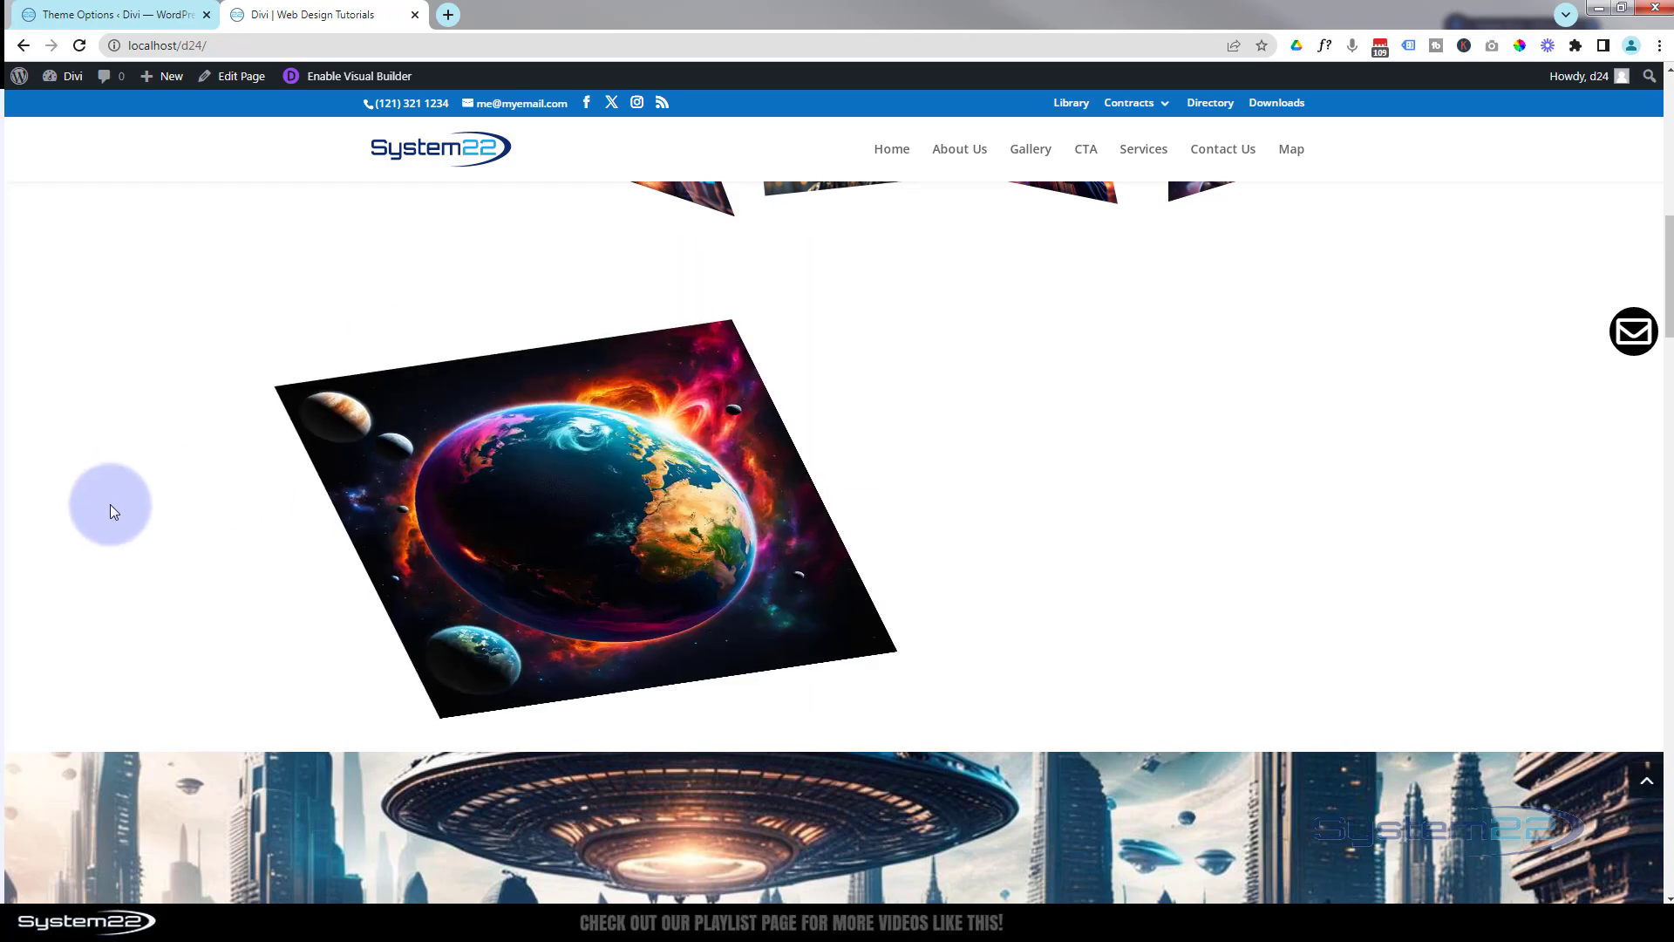
{"action": "scroll", "coordinate": [112, 505], "scroll_direction": "up", "scroll_amount": 6}
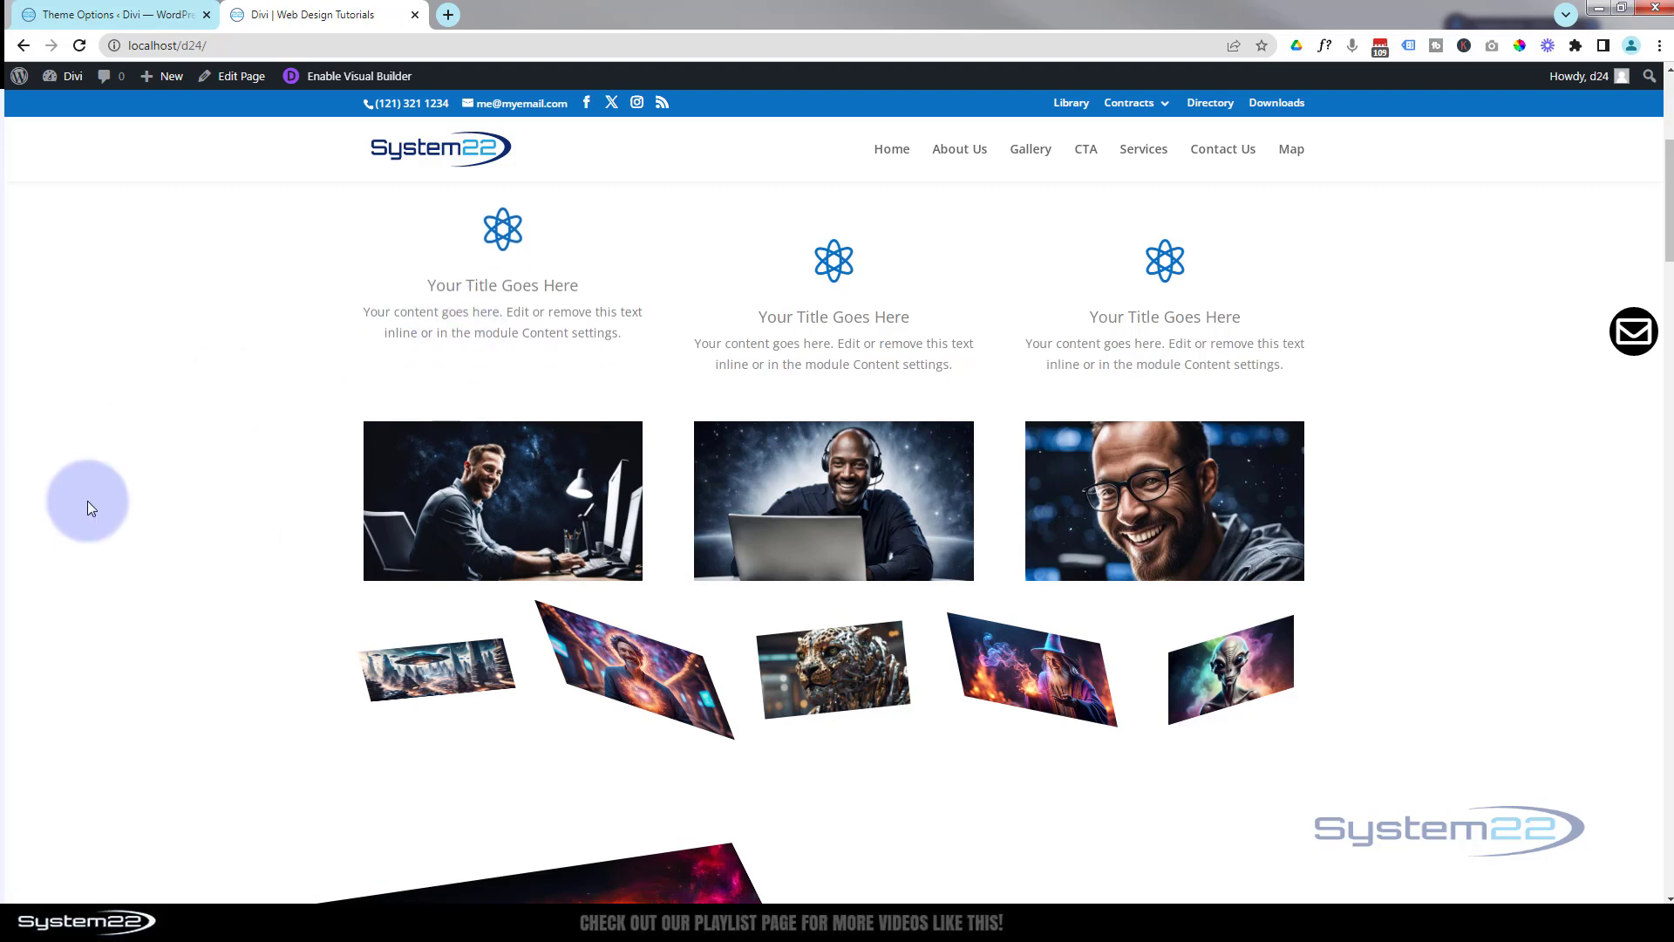
{"action": "scroll", "coordinate": [122, 525], "scroll_direction": "down", "scroll_amount": 3}
{"action": "scroll", "coordinate": [122, 524], "scroll_direction": "down", "scroll_amount": 2}
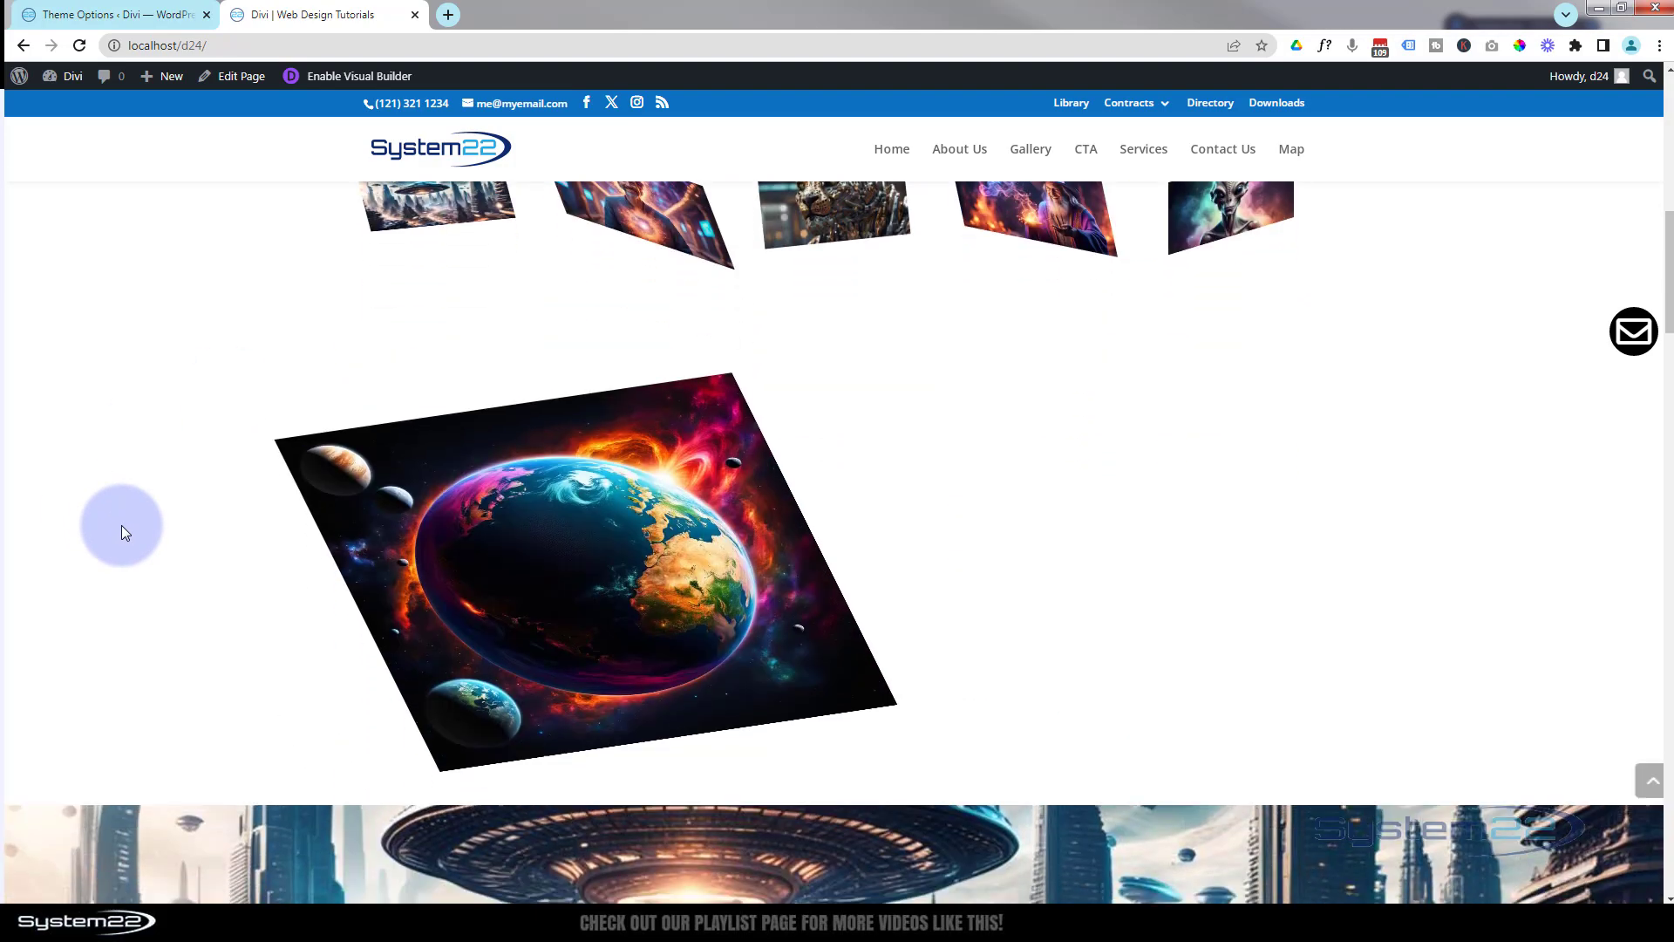
- Reopen the page in the visual builder and delete the Earth image module
{"action": "left_click", "coordinate": [377, 76]}
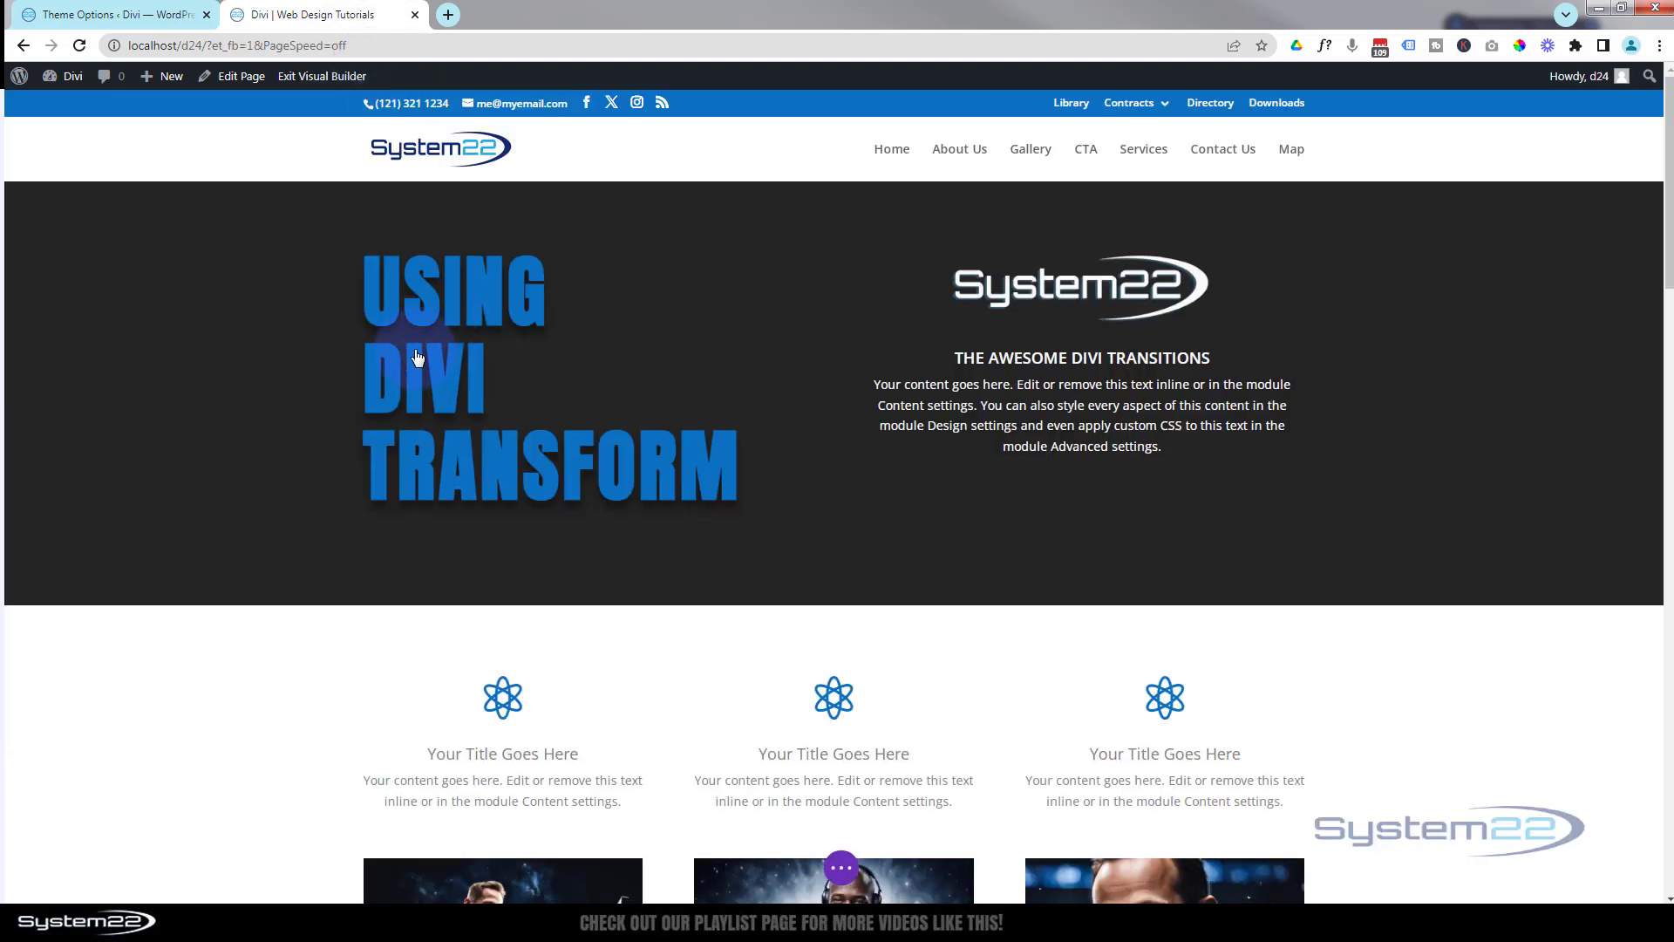
{"action": "scroll", "coordinate": [416, 358], "scroll_direction": "down", "scroll_amount": 7}
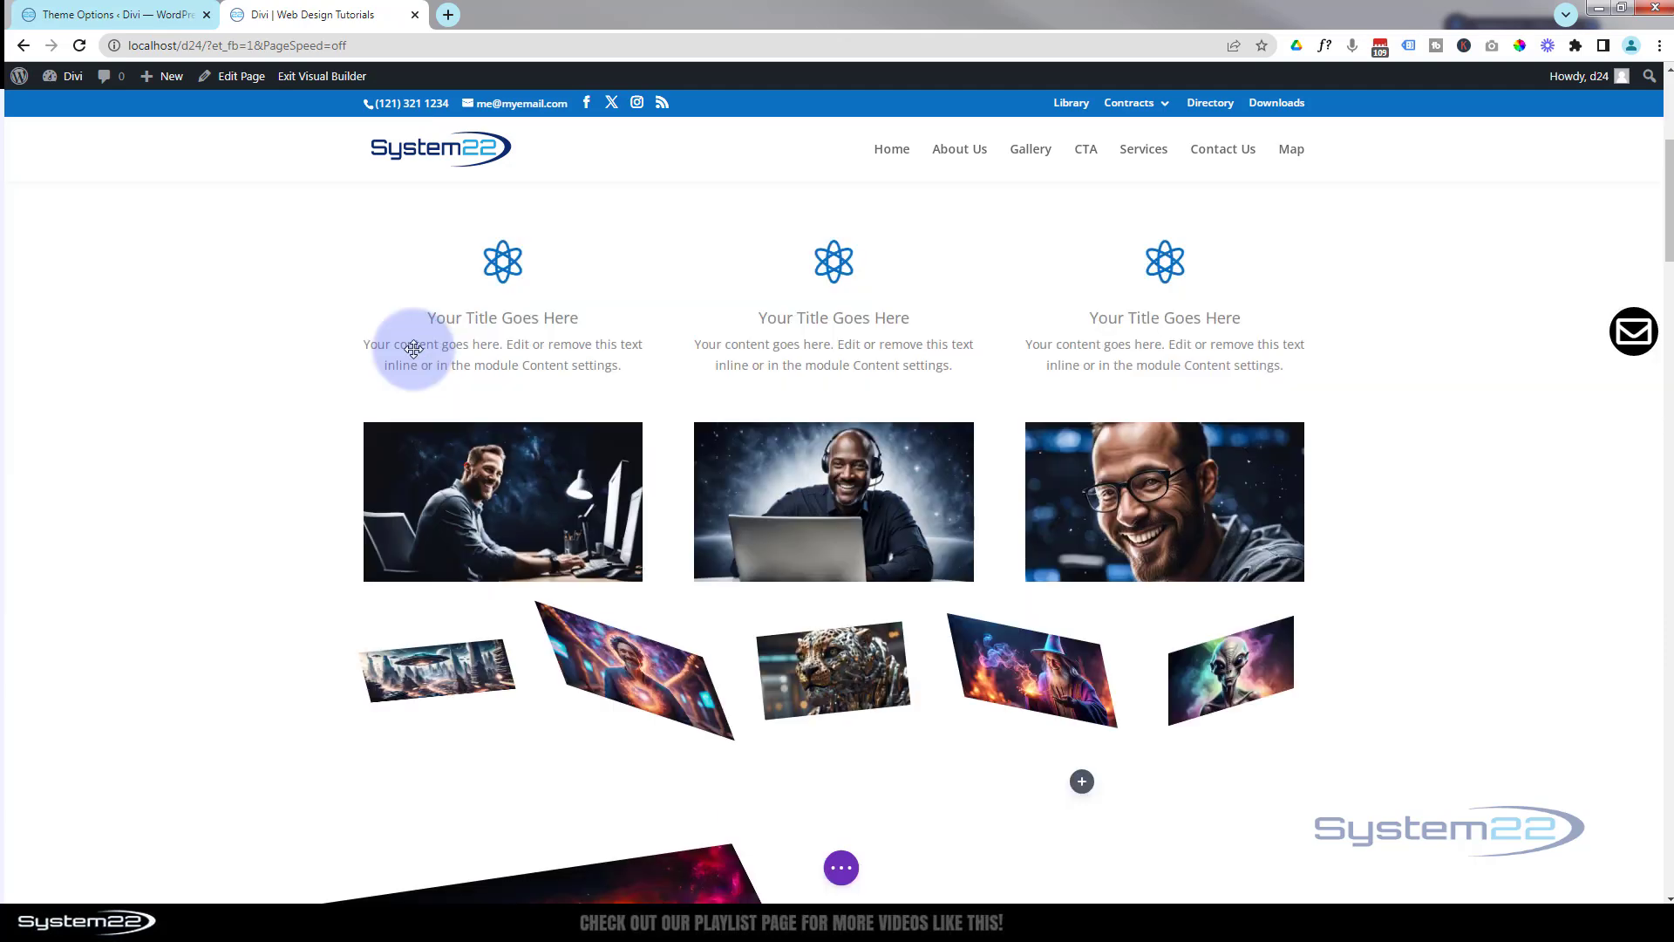
{"action": "scroll", "coordinate": [416, 350], "scroll_direction": "down", "scroll_amount": 2}
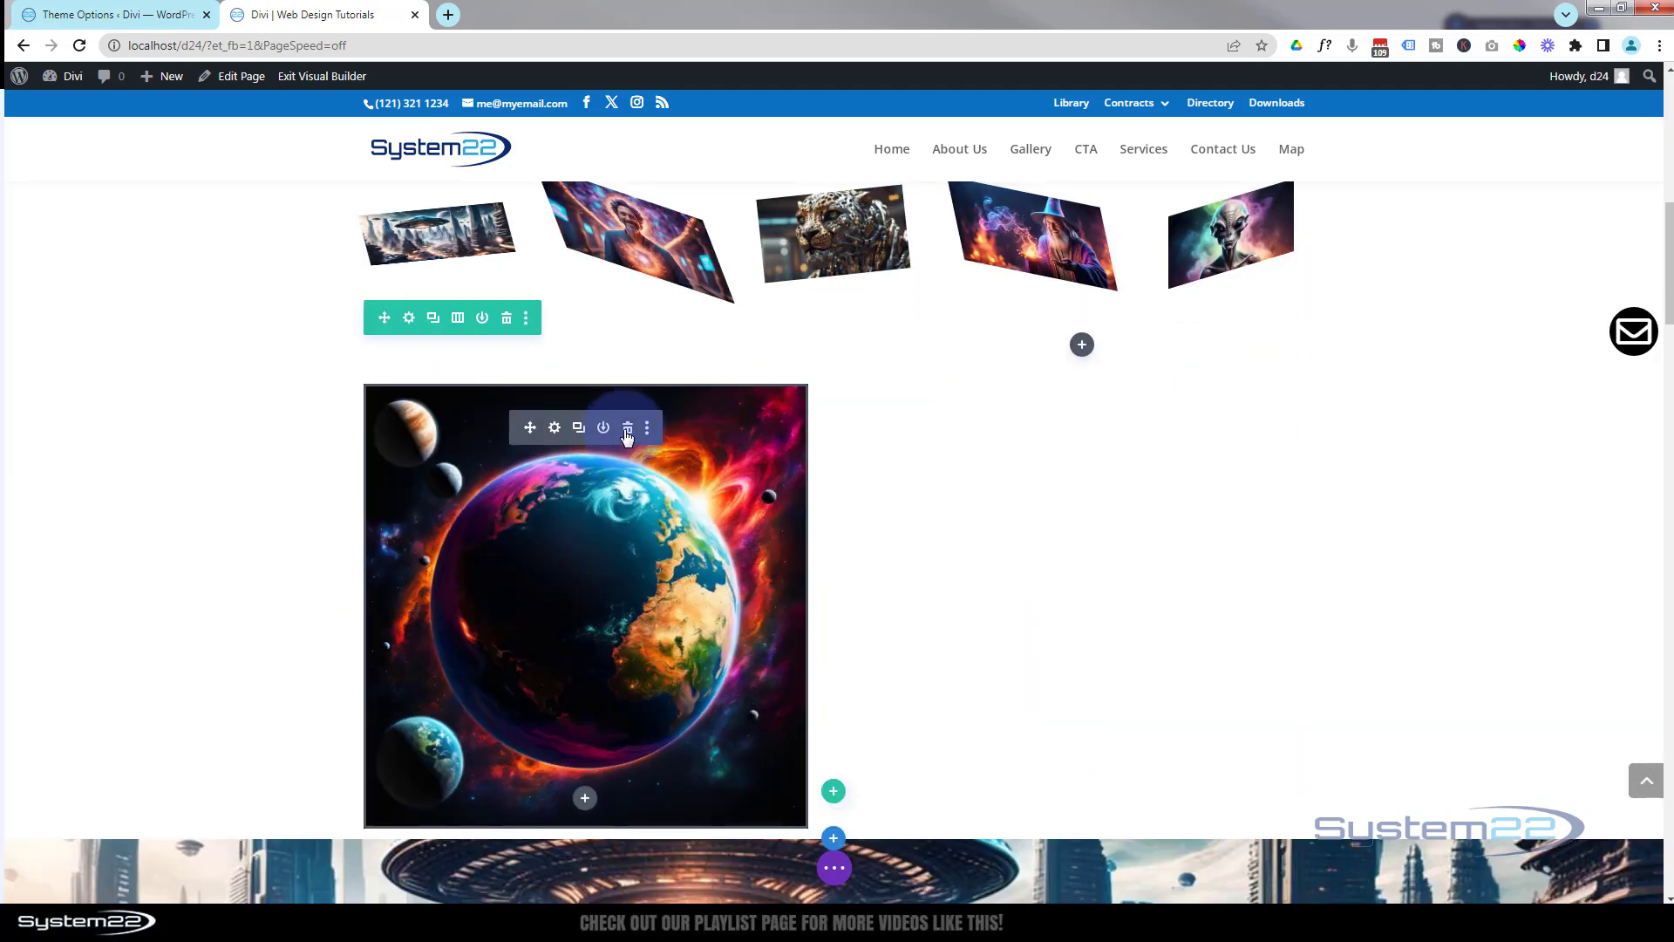
{"action": "left_click", "coordinate": [626, 429]}
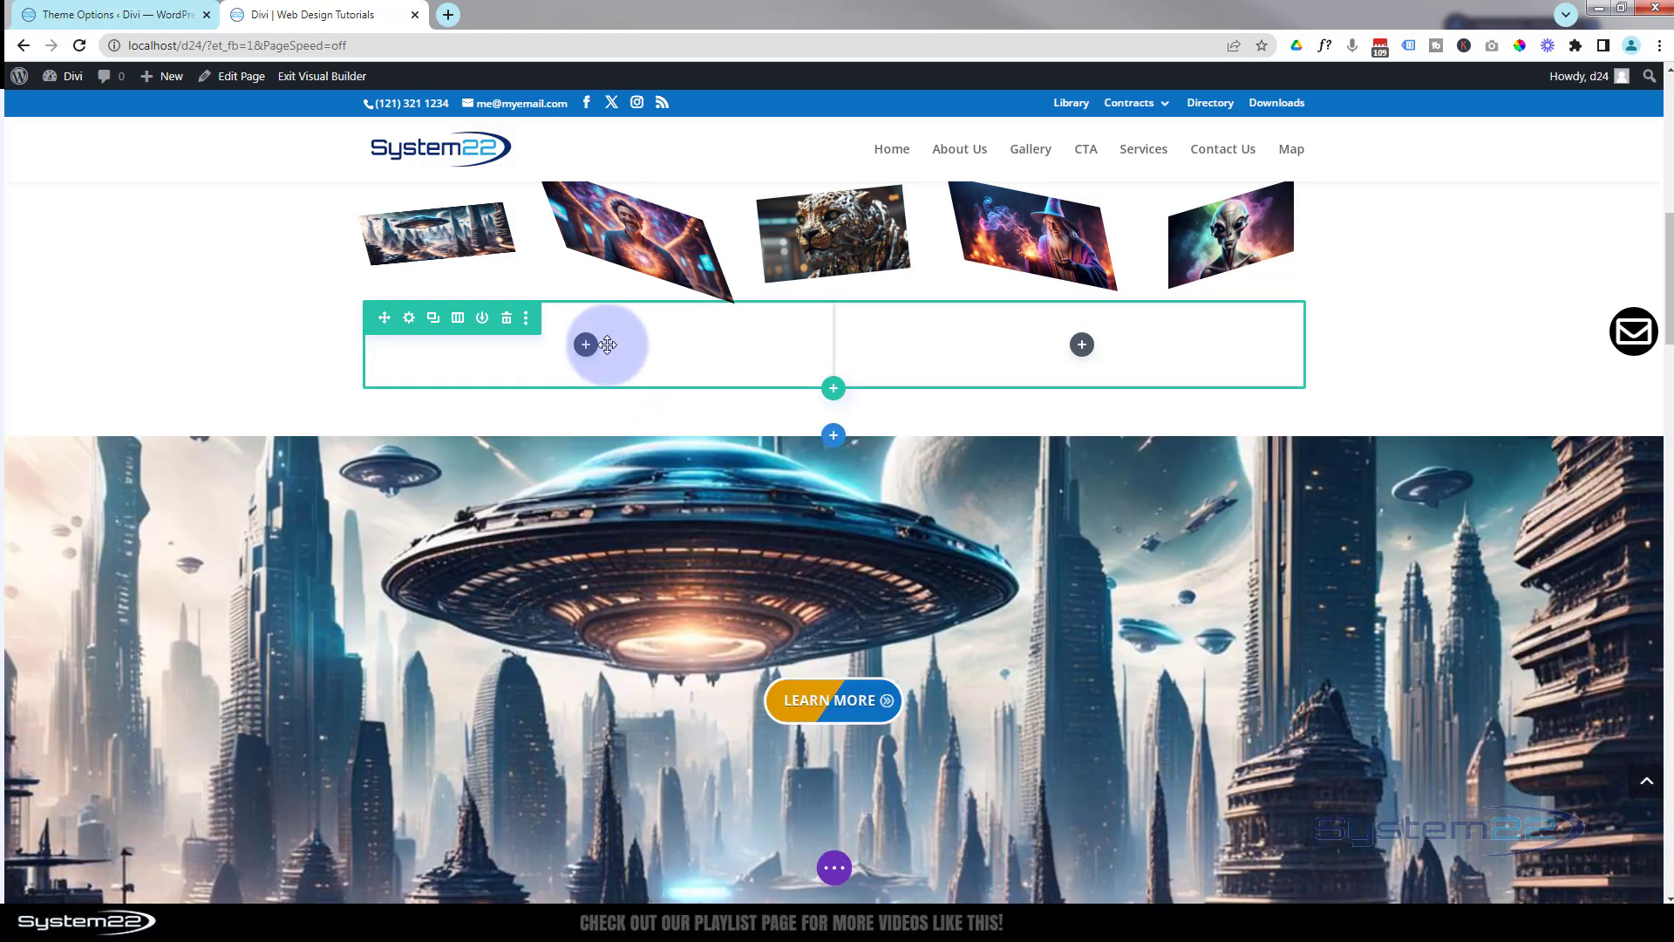
- Insert an Image module in the row's empty first column, using the media library photo of the smiling man at a desktop computer
{"action": "left_click", "coordinate": [587, 345]}
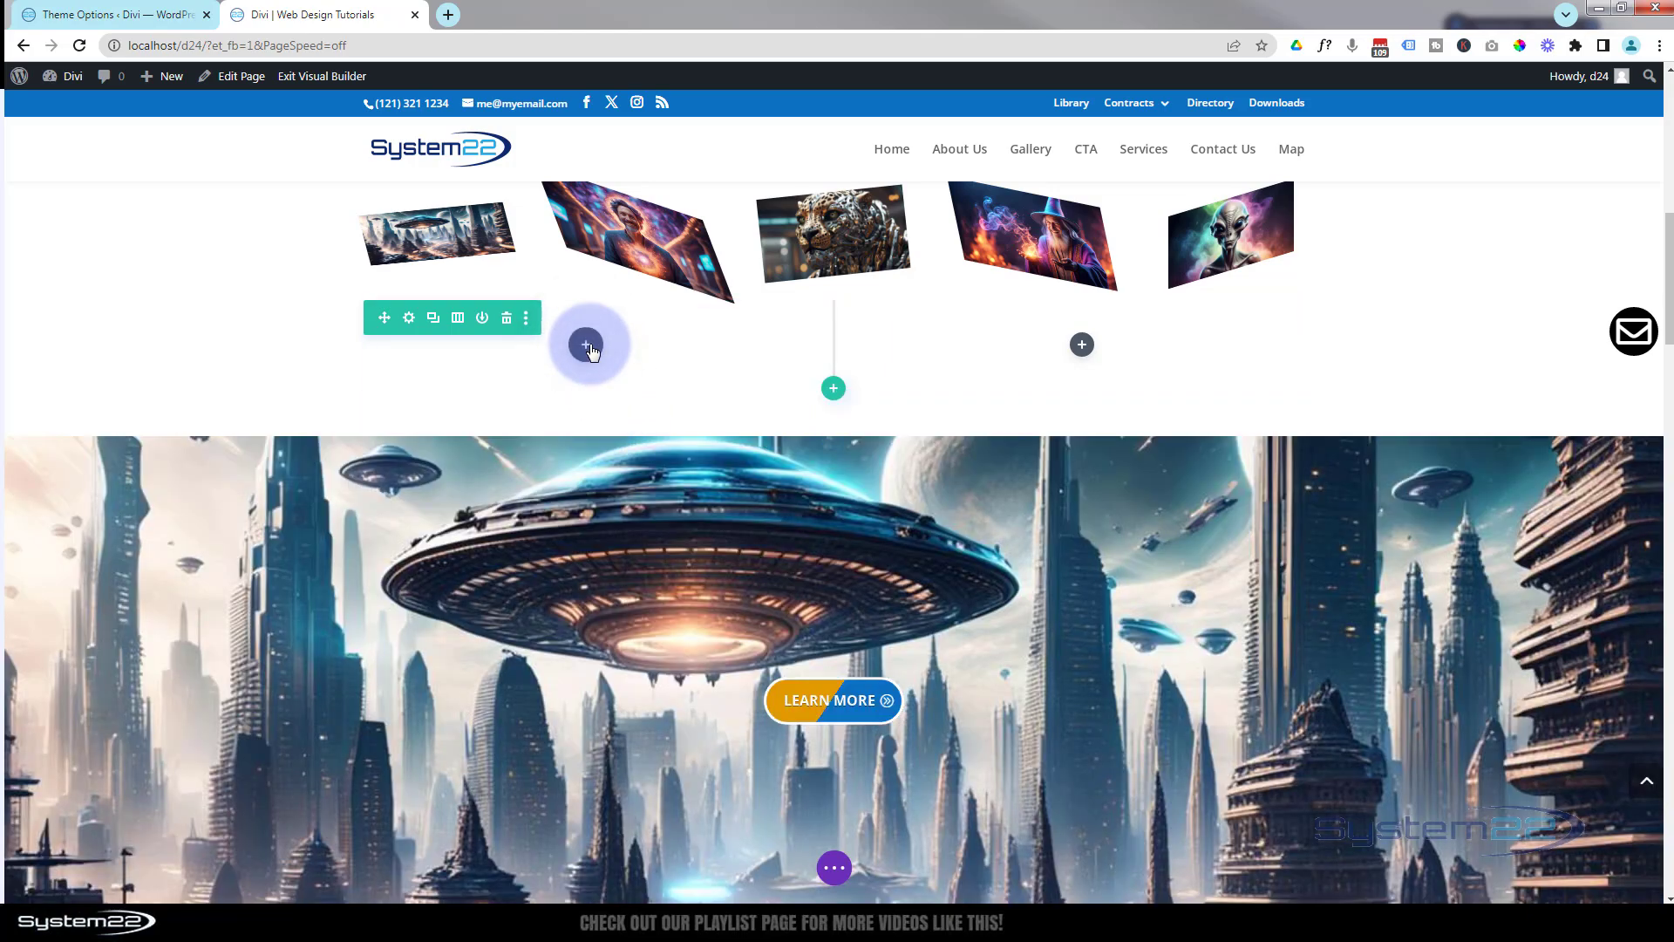
{"action": "scroll", "coordinate": [594, 534], "scroll_direction": "down", "scroll_amount": 5}
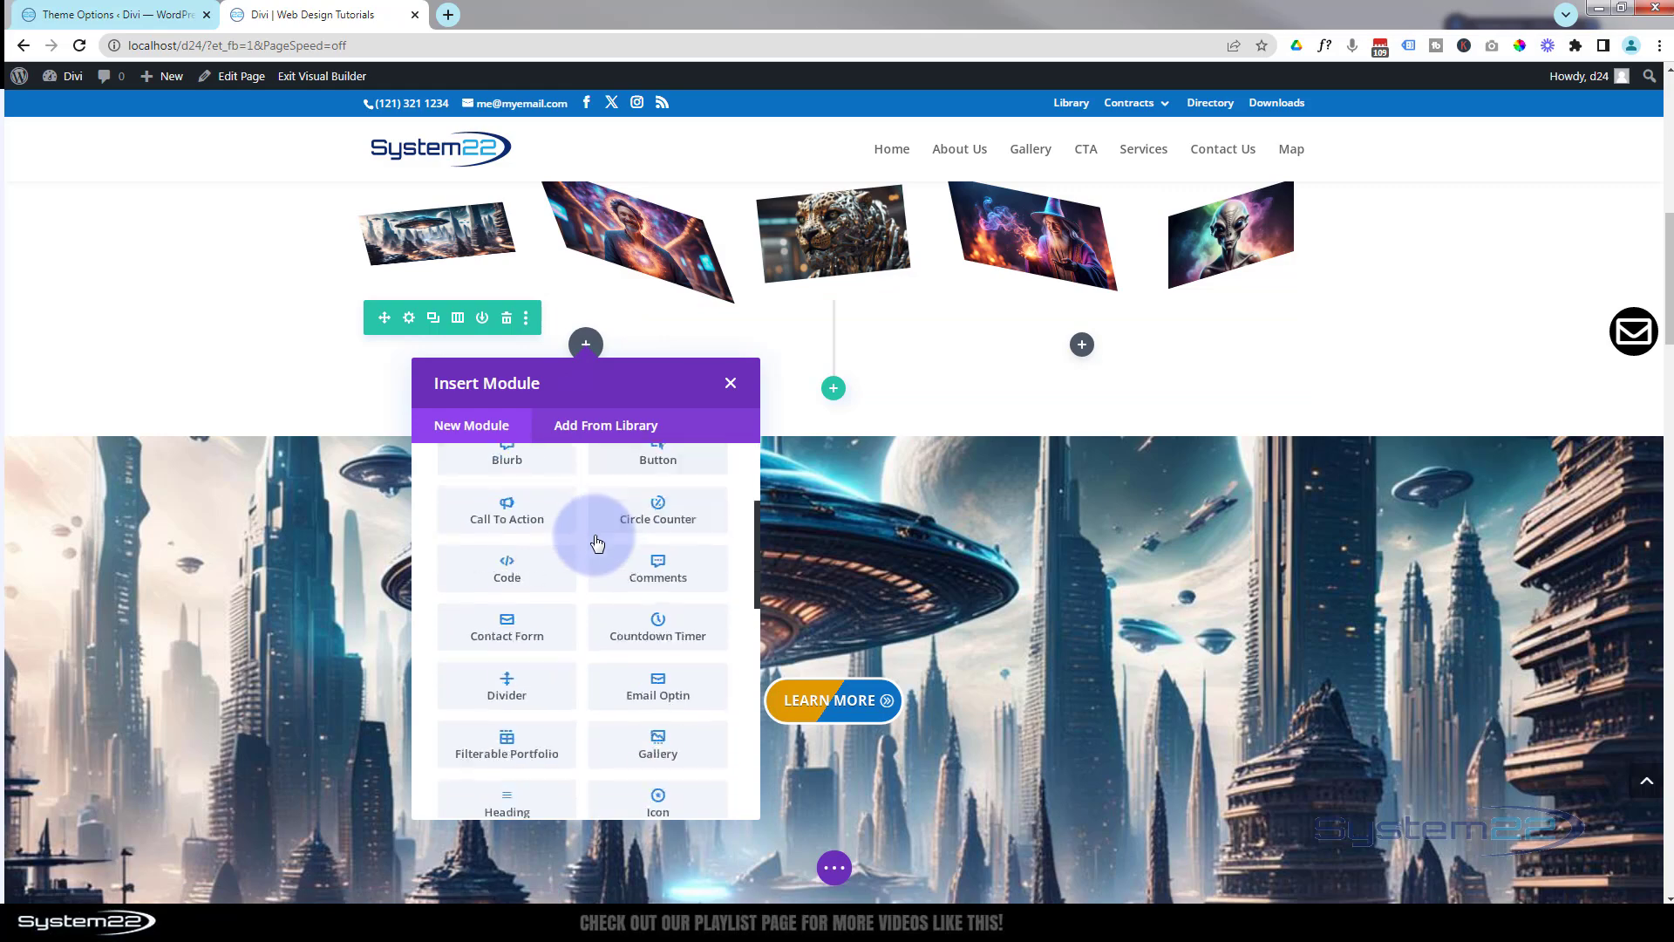
{"action": "scroll", "coordinate": [593, 540], "scroll_direction": "down", "scroll_amount": 1}
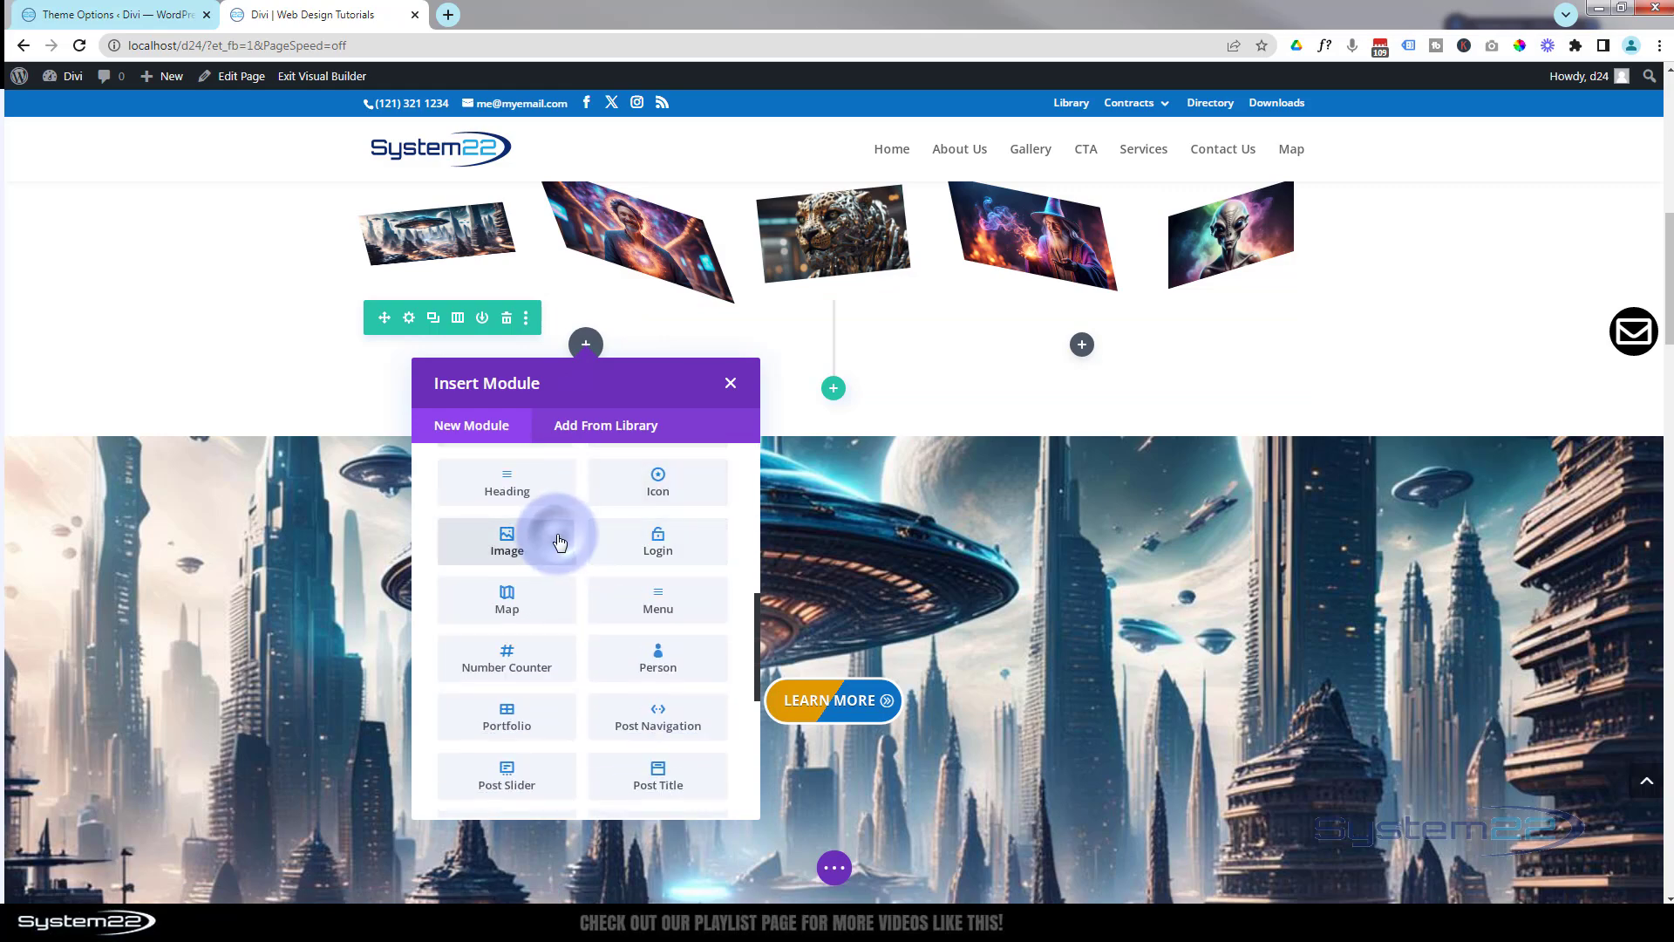
{"action": "left_click", "coordinate": [560, 542]}
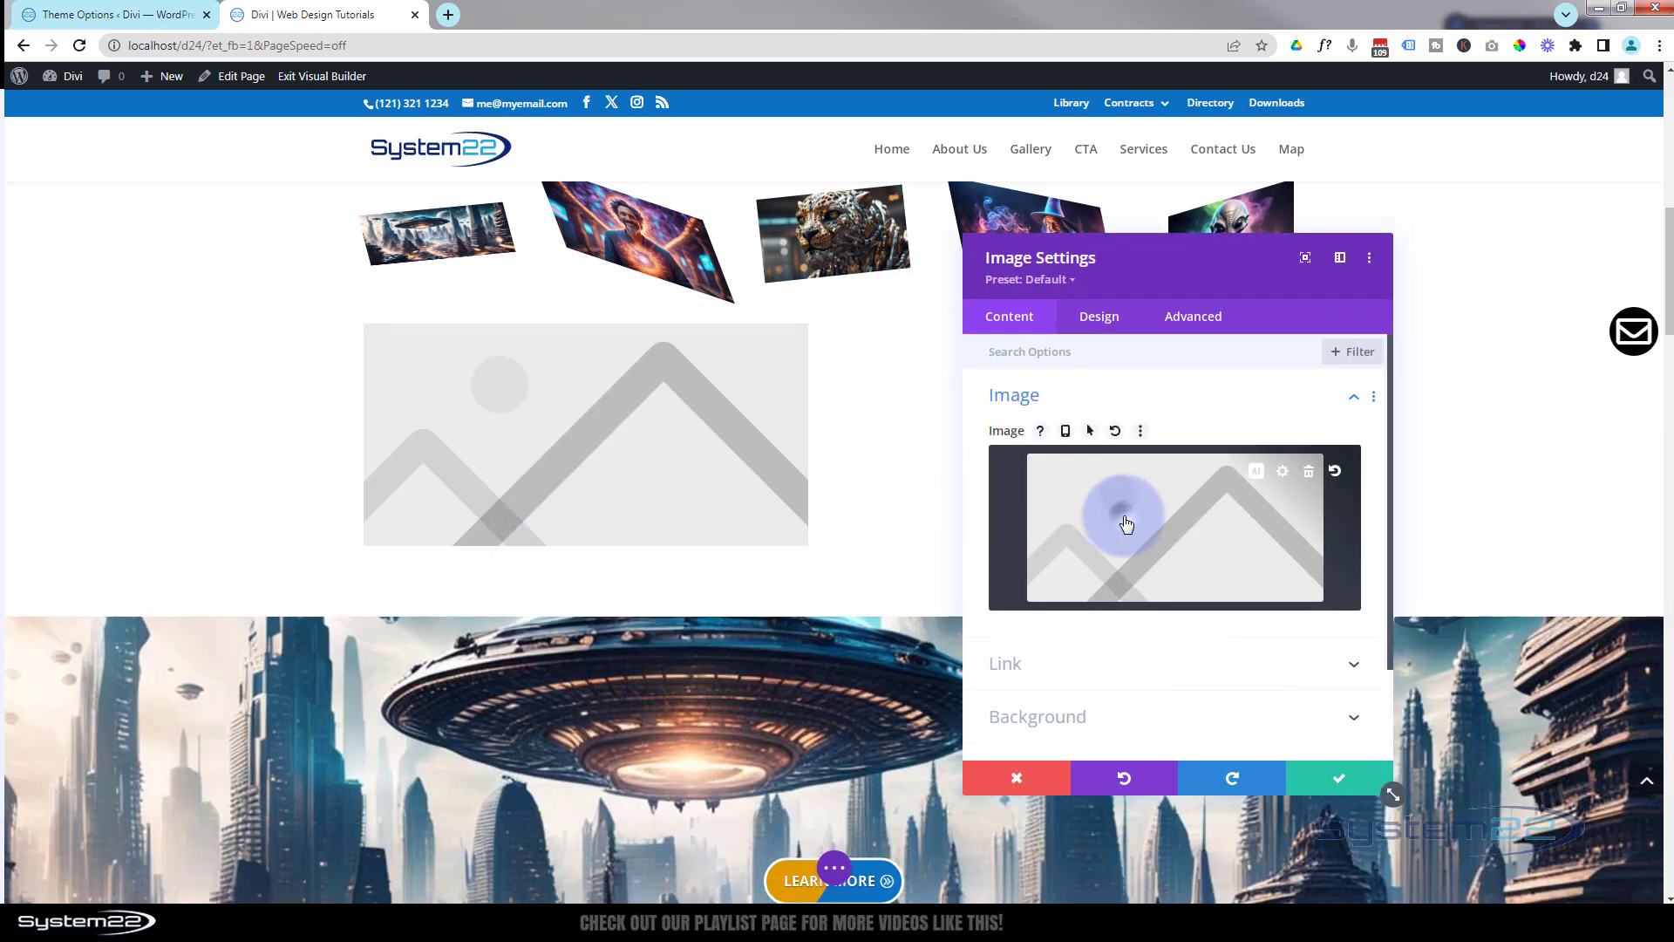
{"action": "left_click", "coordinate": [1125, 521]}
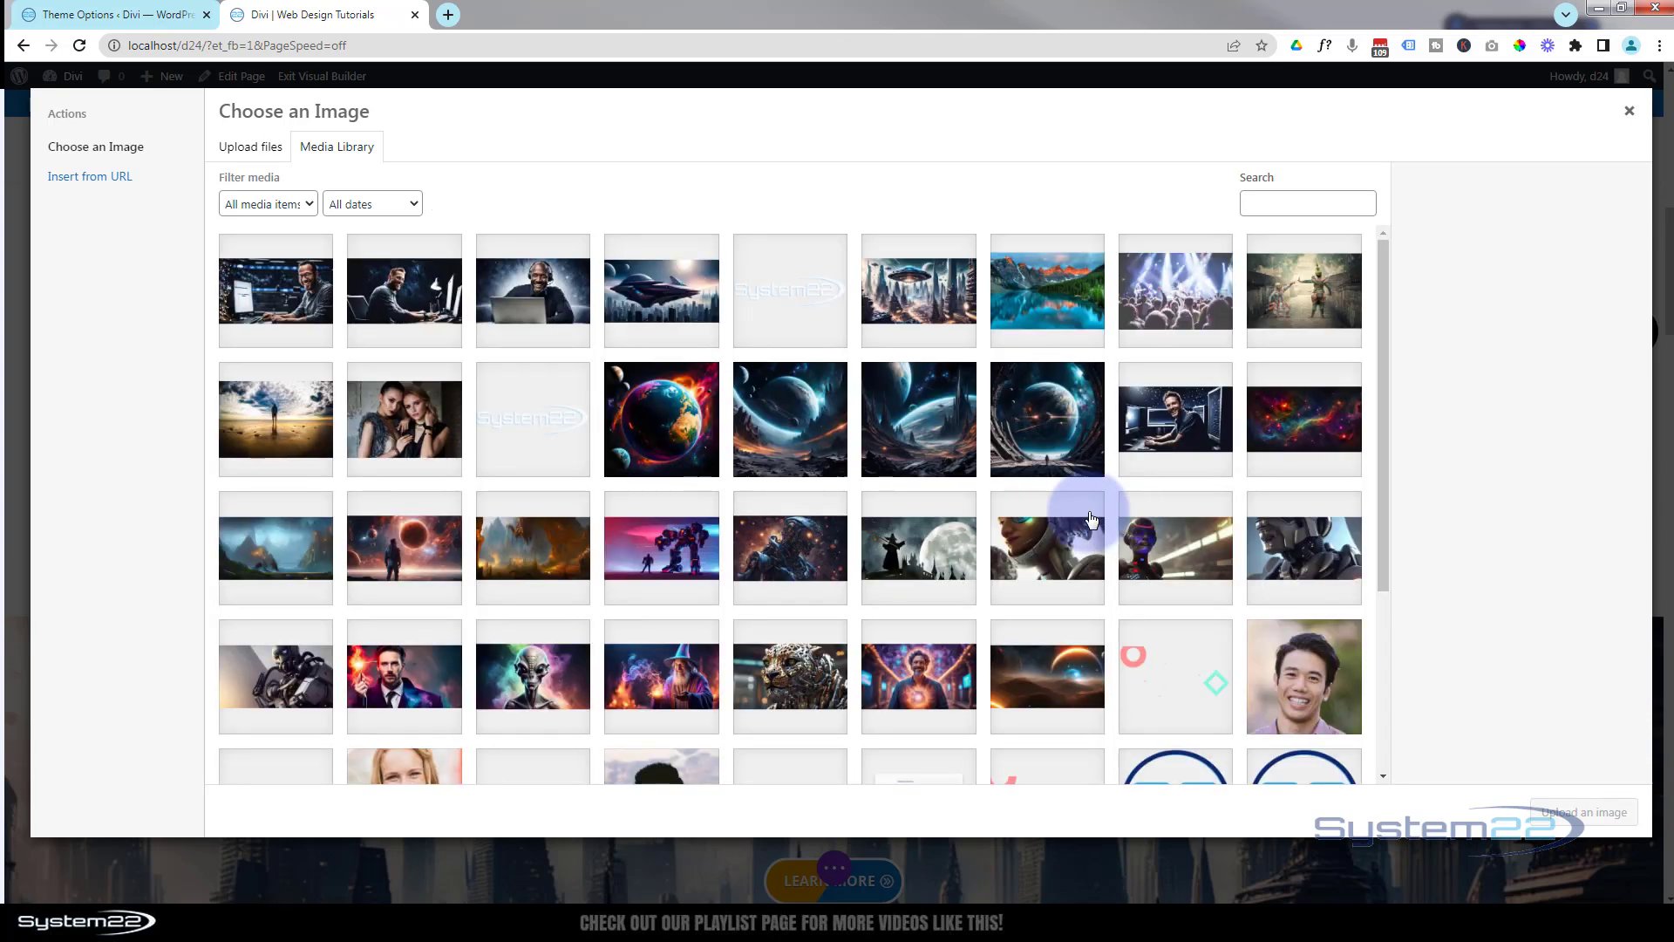
{"action": "left_click", "coordinate": [303, 303]}
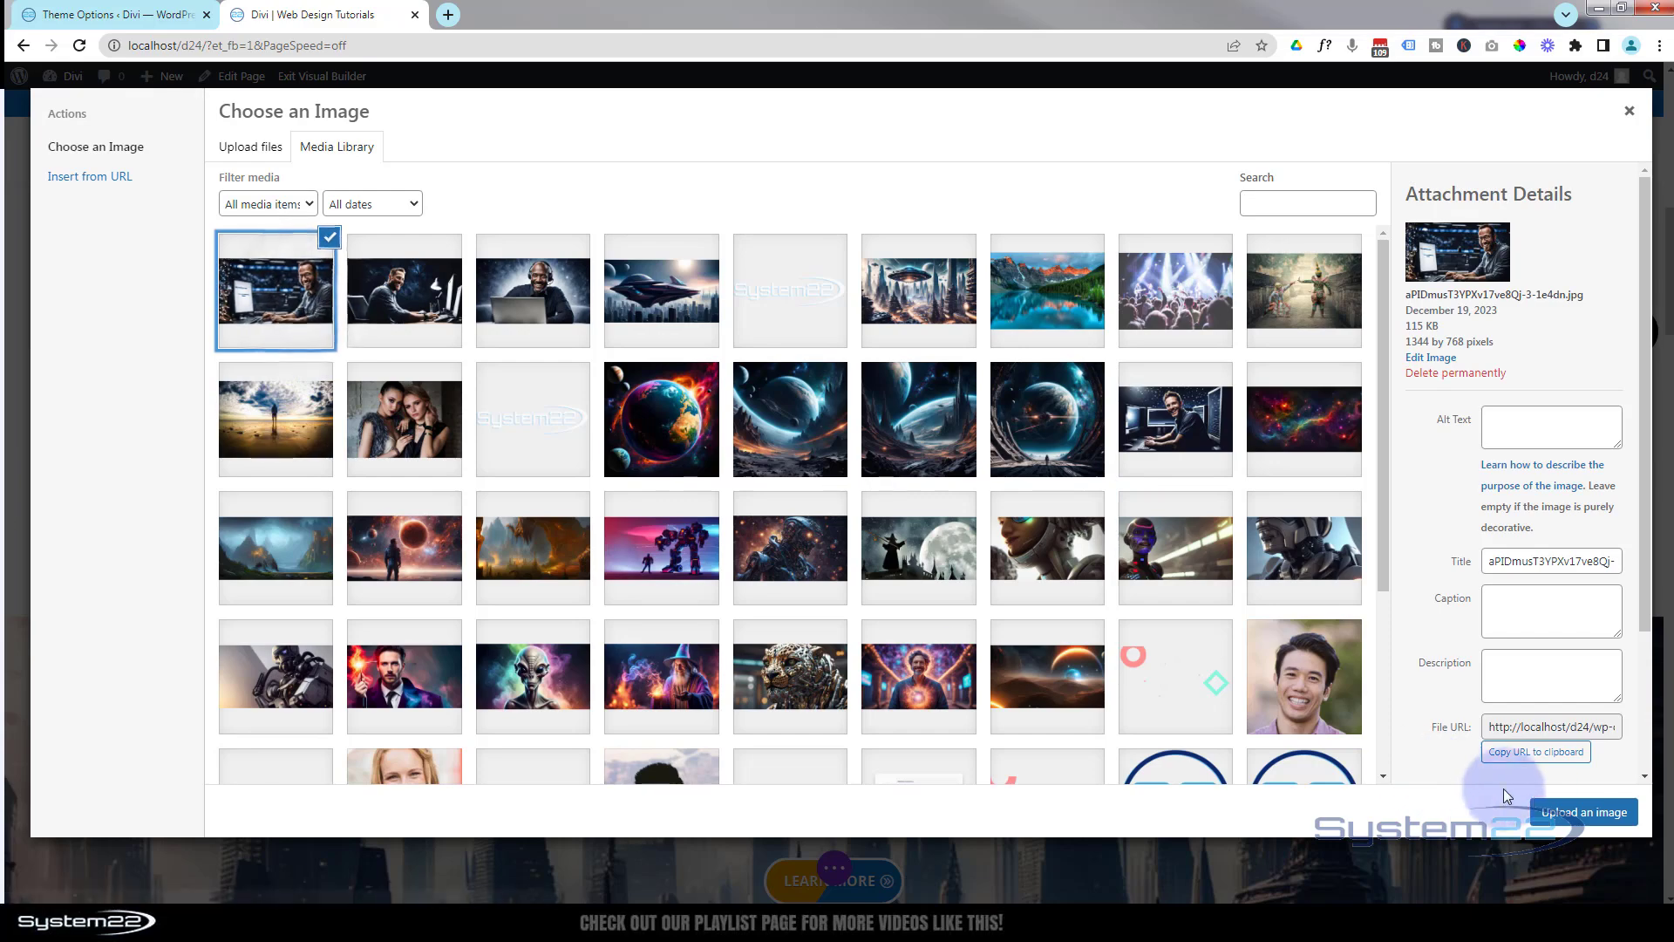
{"action": "left_click", "coordinate": [1567, 806]}
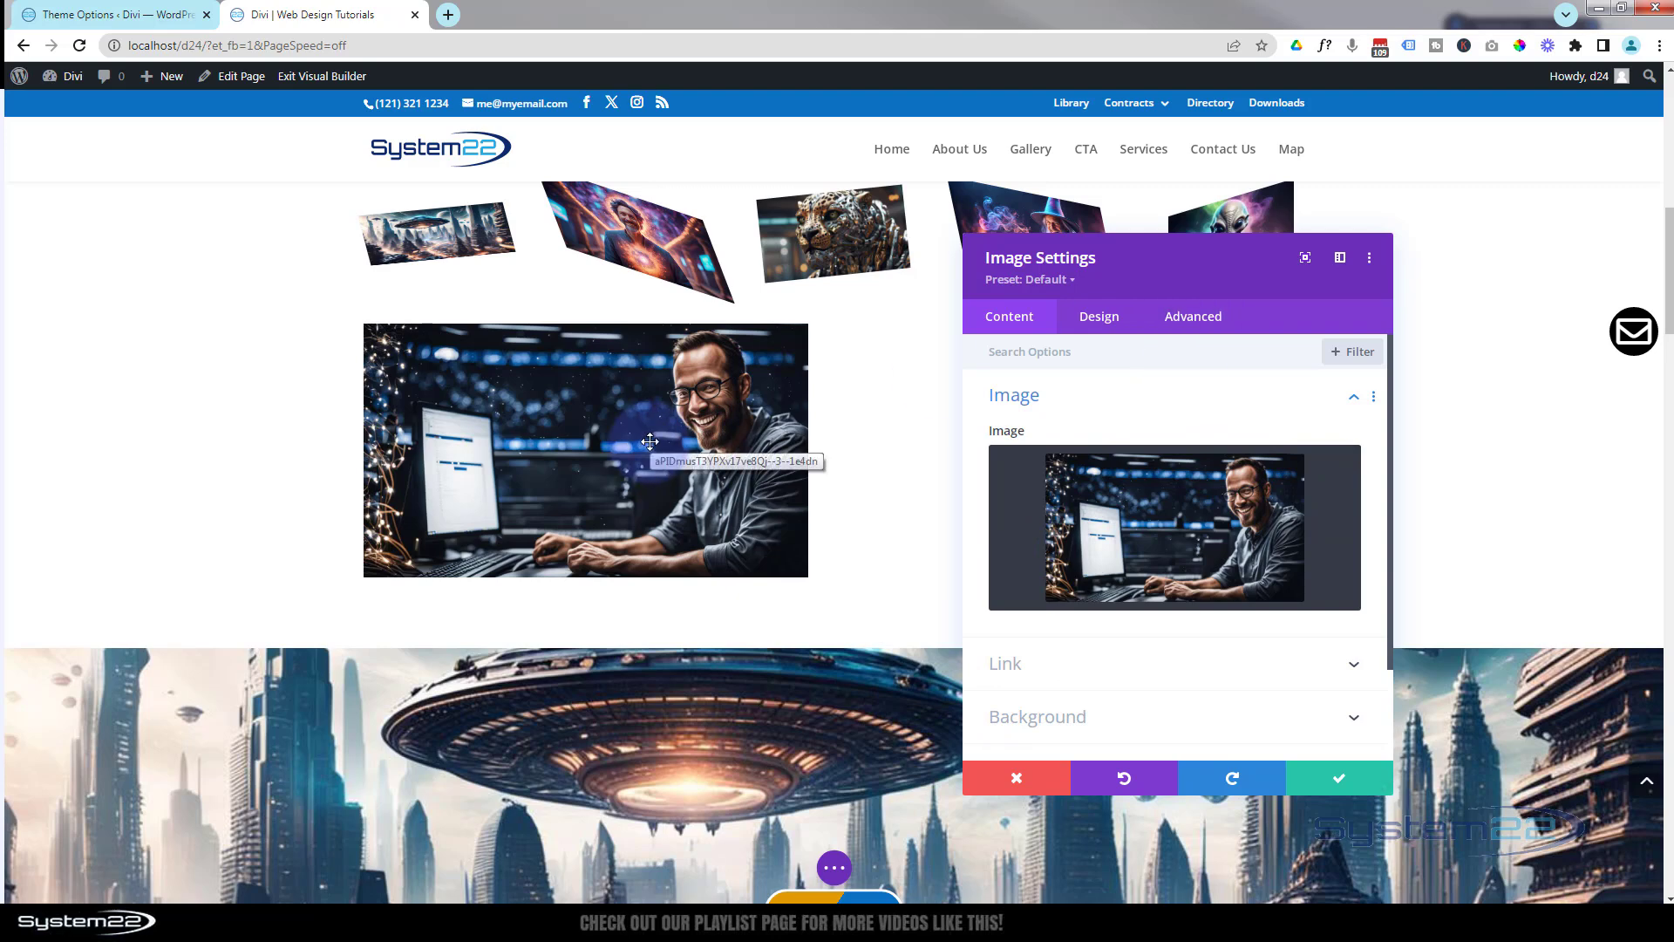
- Clear the new image's title text in its attributes
{"action": "left_click", "coordinate": [1197, 321]}
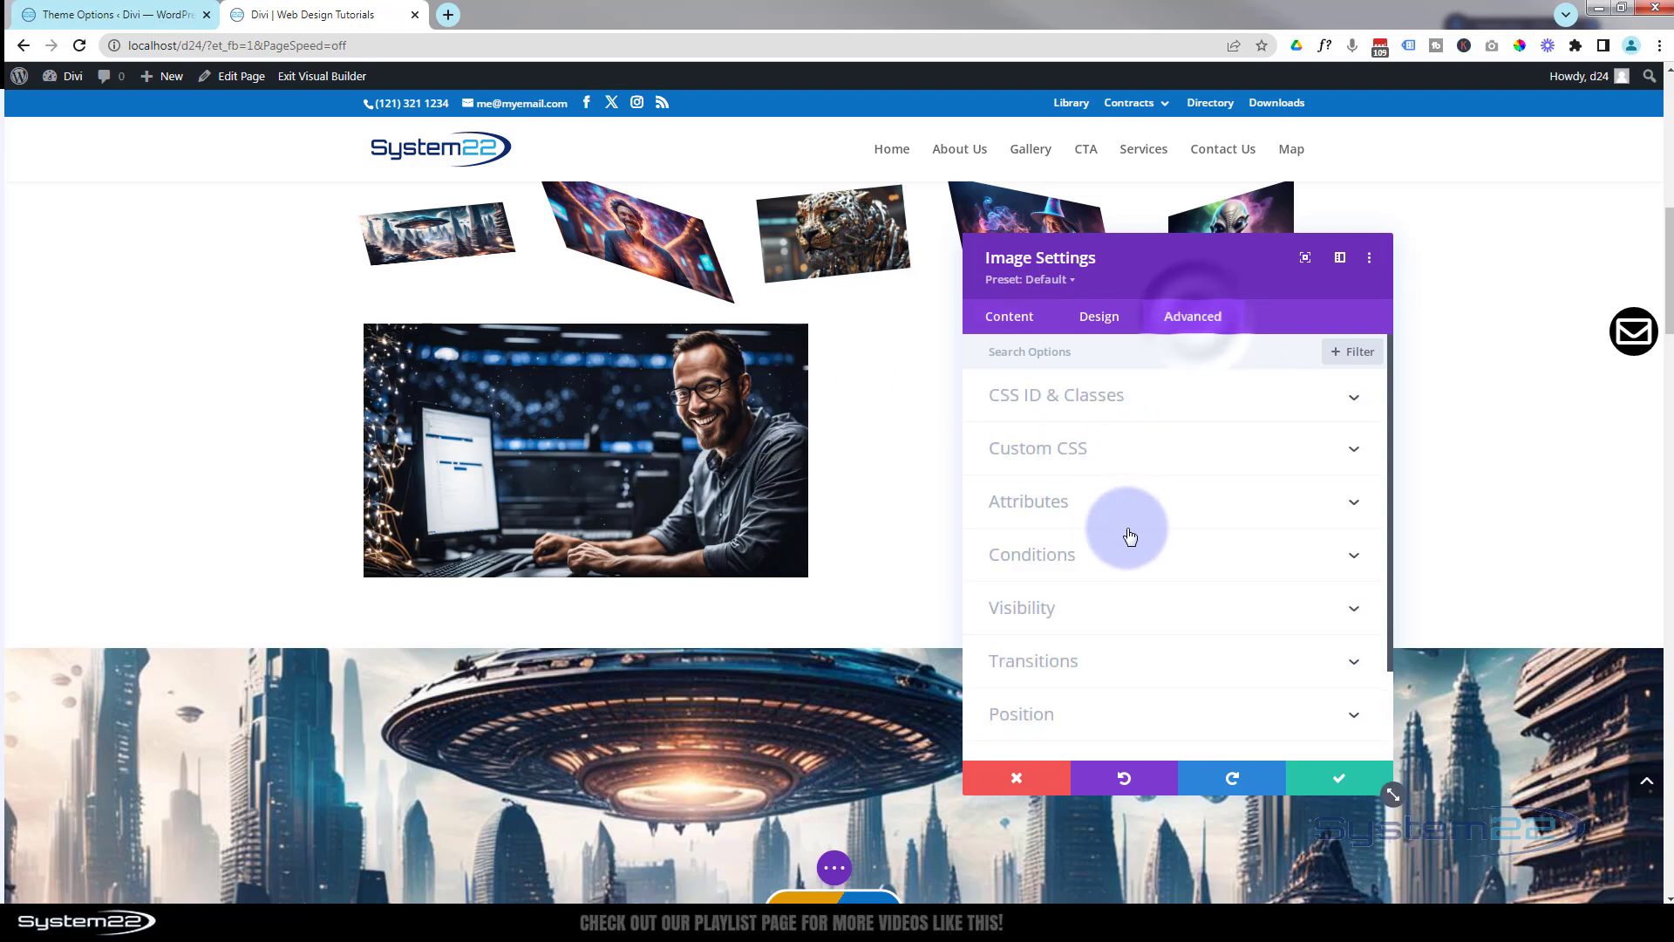
{"action": "left_click", "coordinate": [1138, 504]}
{"action": "left_click_drag", "start_coordinate": [1195, 487], "coordinate": [888, 493]}
{"action": "key", "text": "BackSpace"}
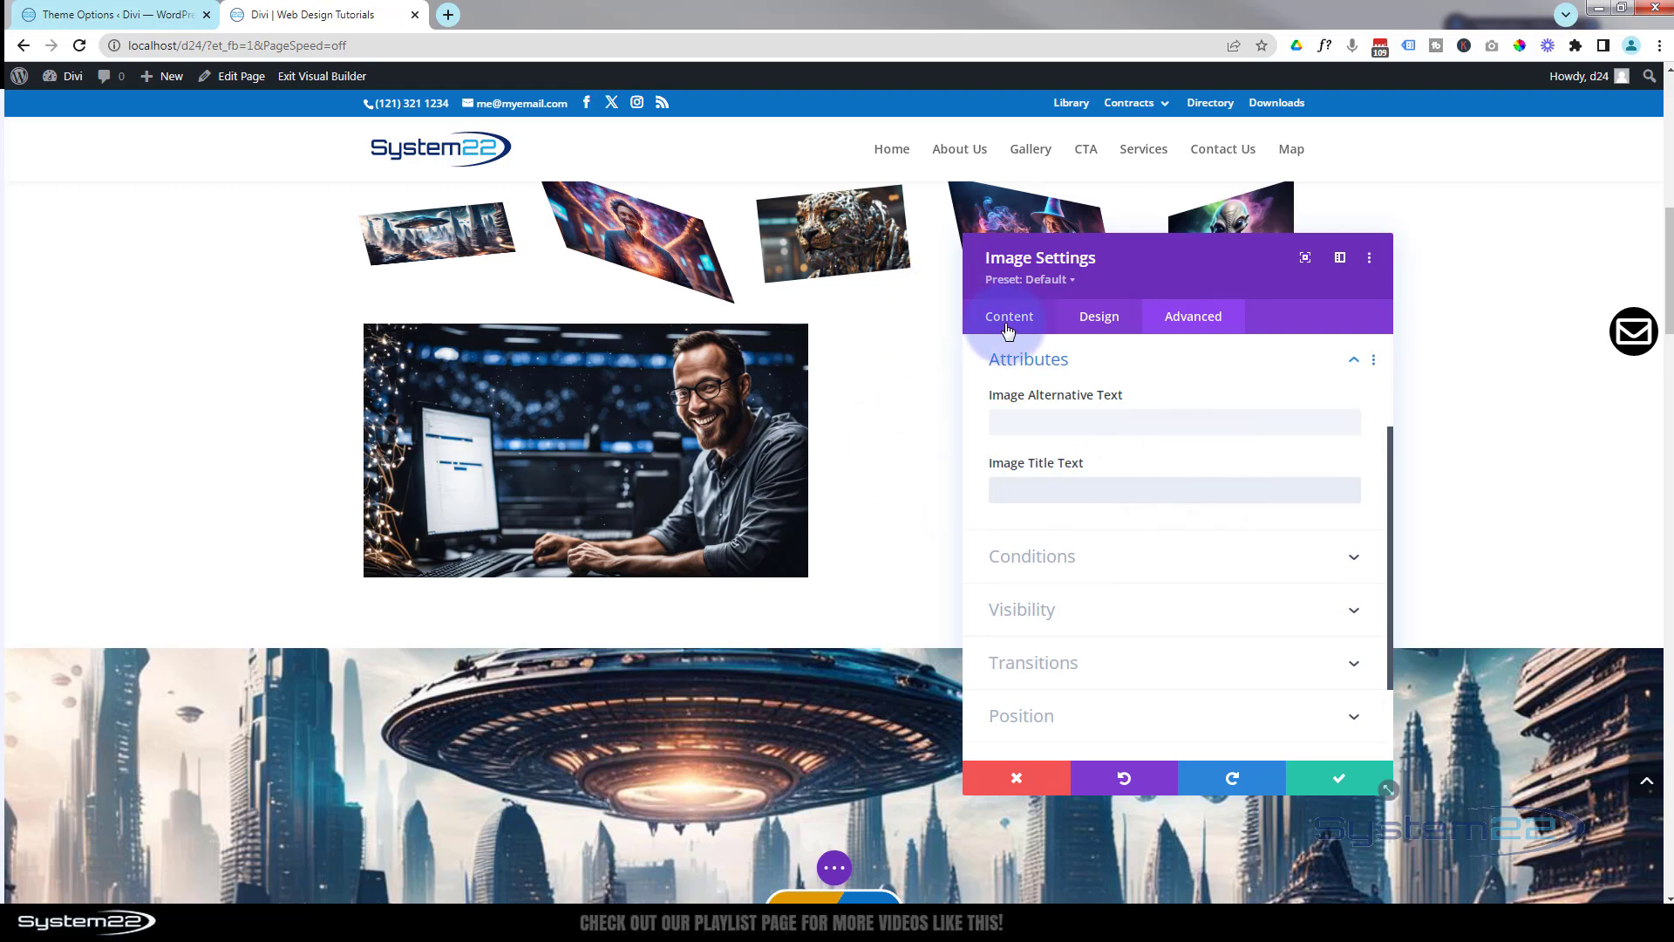
- Enable Open in Lightbox in the new image's link settings
{"action": "left_click", "coordinate": [1008, 319]}
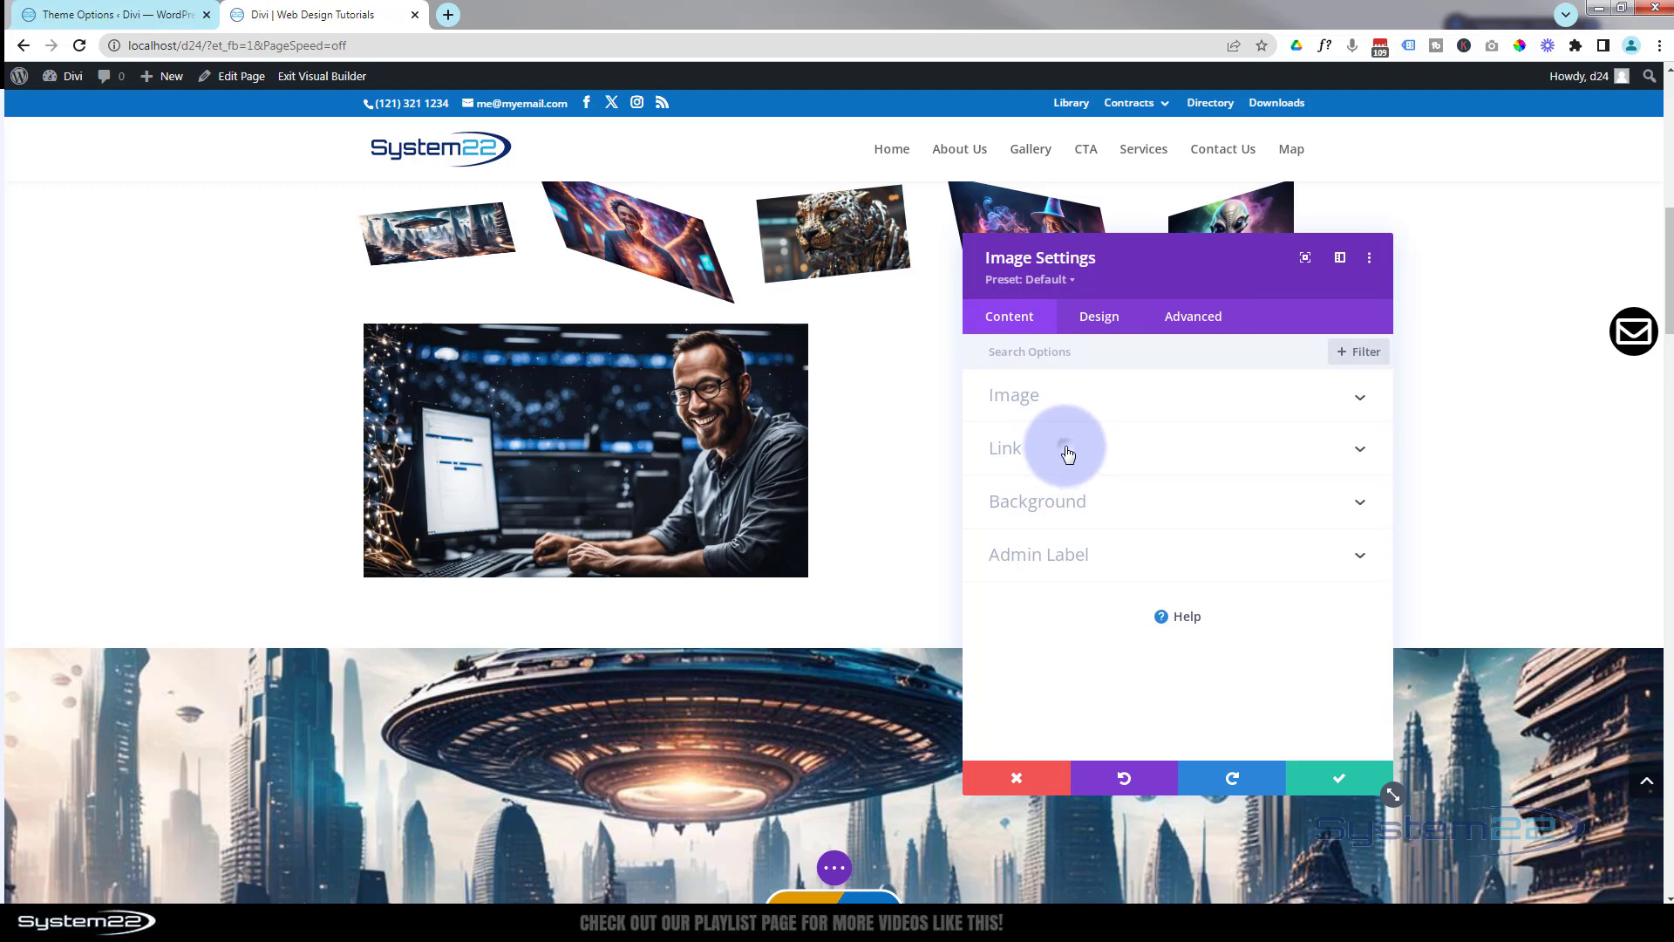
{"action": "left_click", "coordinate": [1067, 450]}
{"action": "left_click", "coordinate": [1038, 429]}
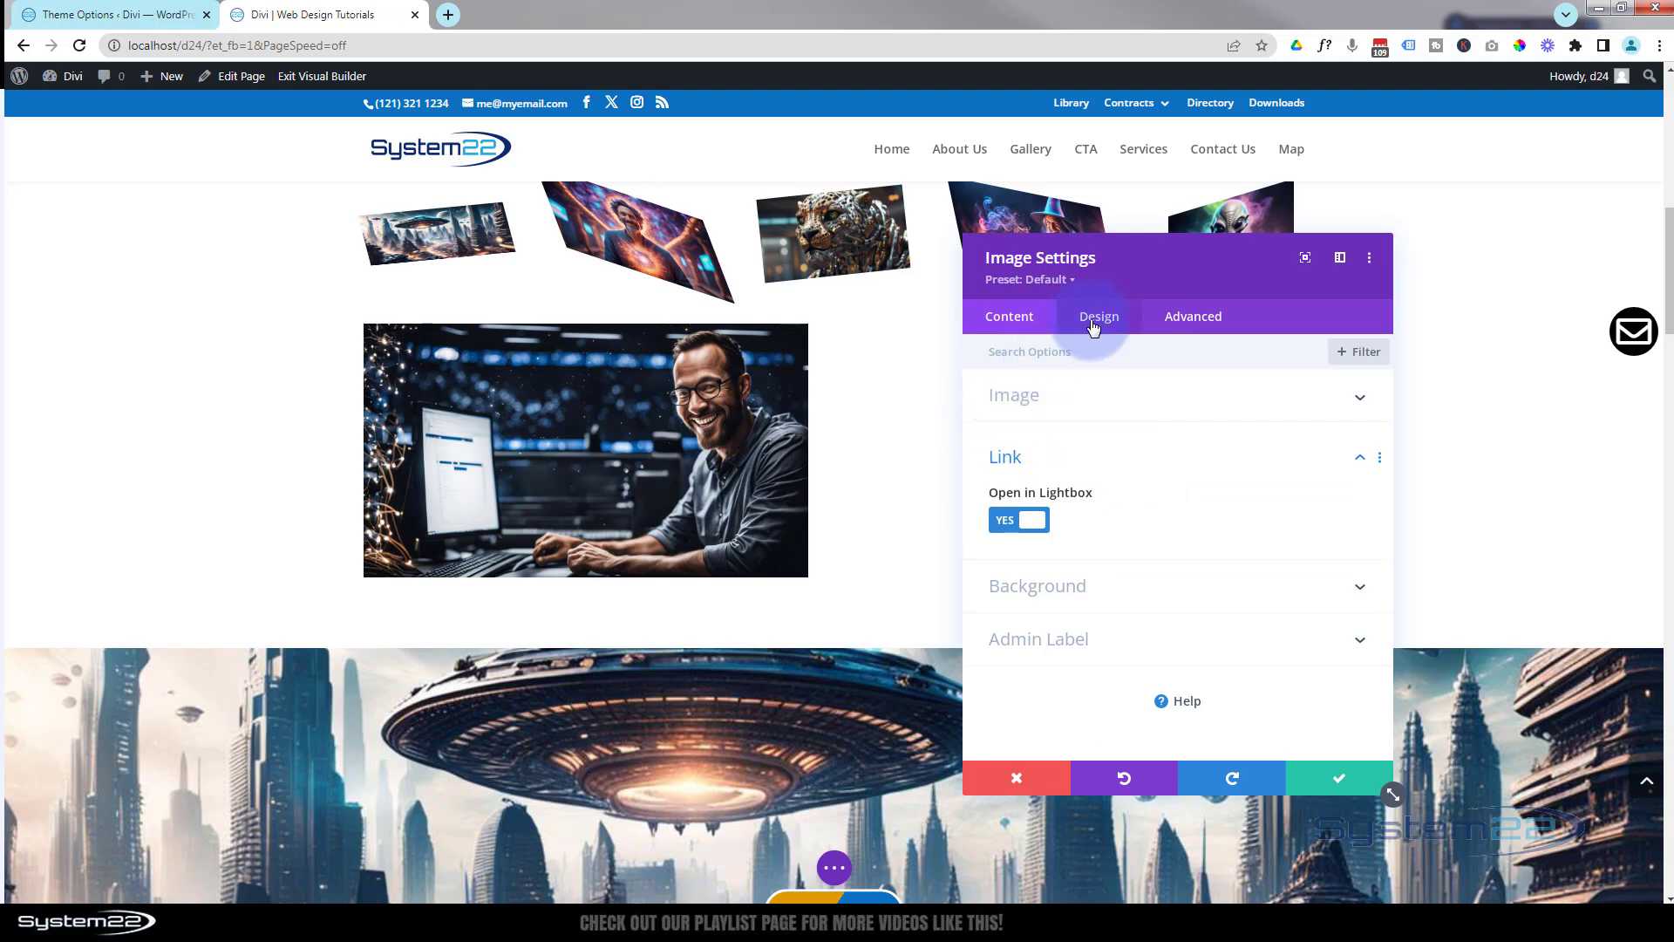
- Enable hover options for the photo's Transform and scale its hover state to about 162% on both axes
{"action": "left_click", "coordinate": [1096, 321]}
{"action": "scroll", "coordinate": [1144, 641], "scroll_direction": "down", "scroll_amount": 3}
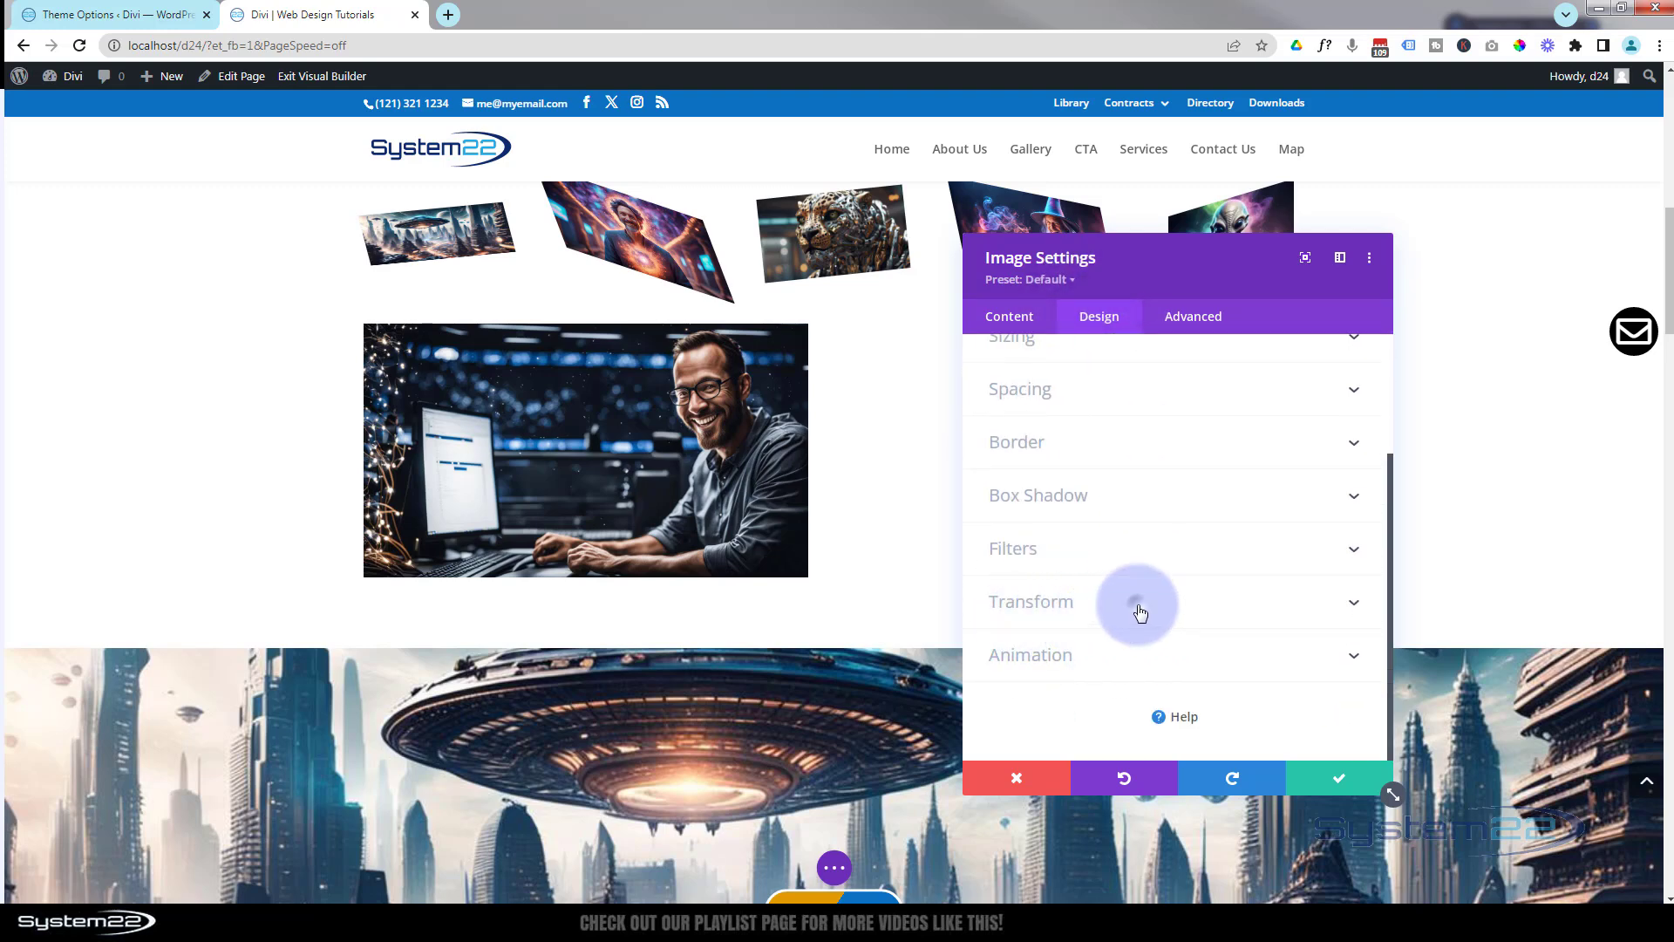
{"action": "left_click", "coordinate": [1139, 612]}
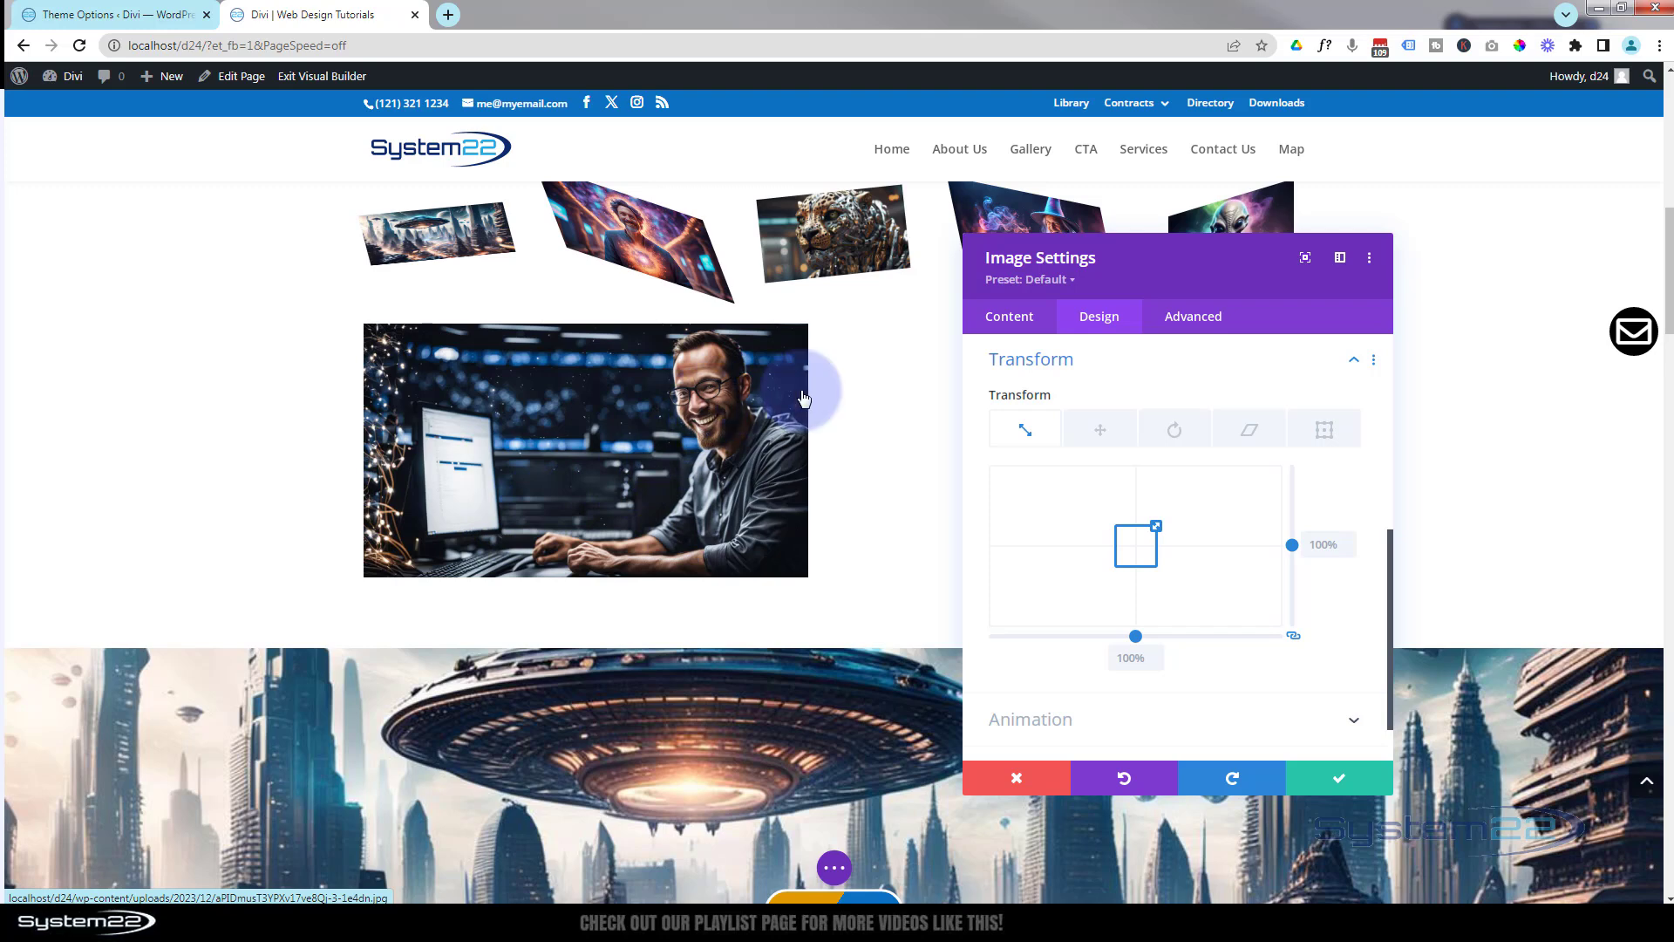
{"action": "mouse_move", "coordinate": [1003, 398]}
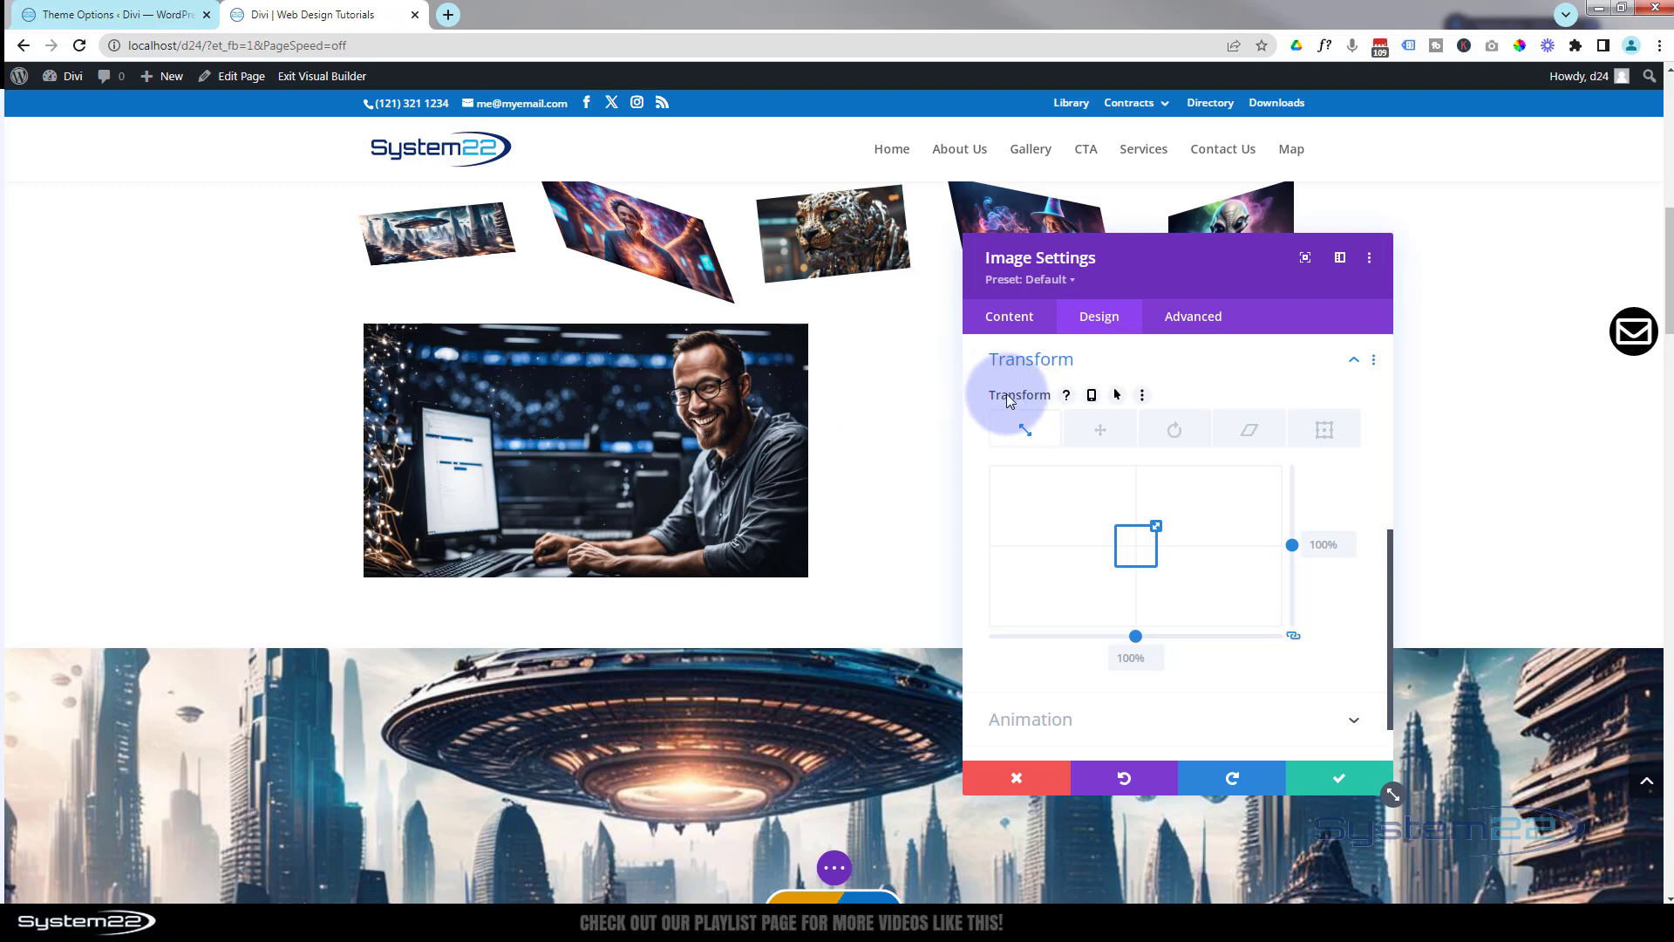
{"action": "left_click", "coordinate": [1117, 397]}
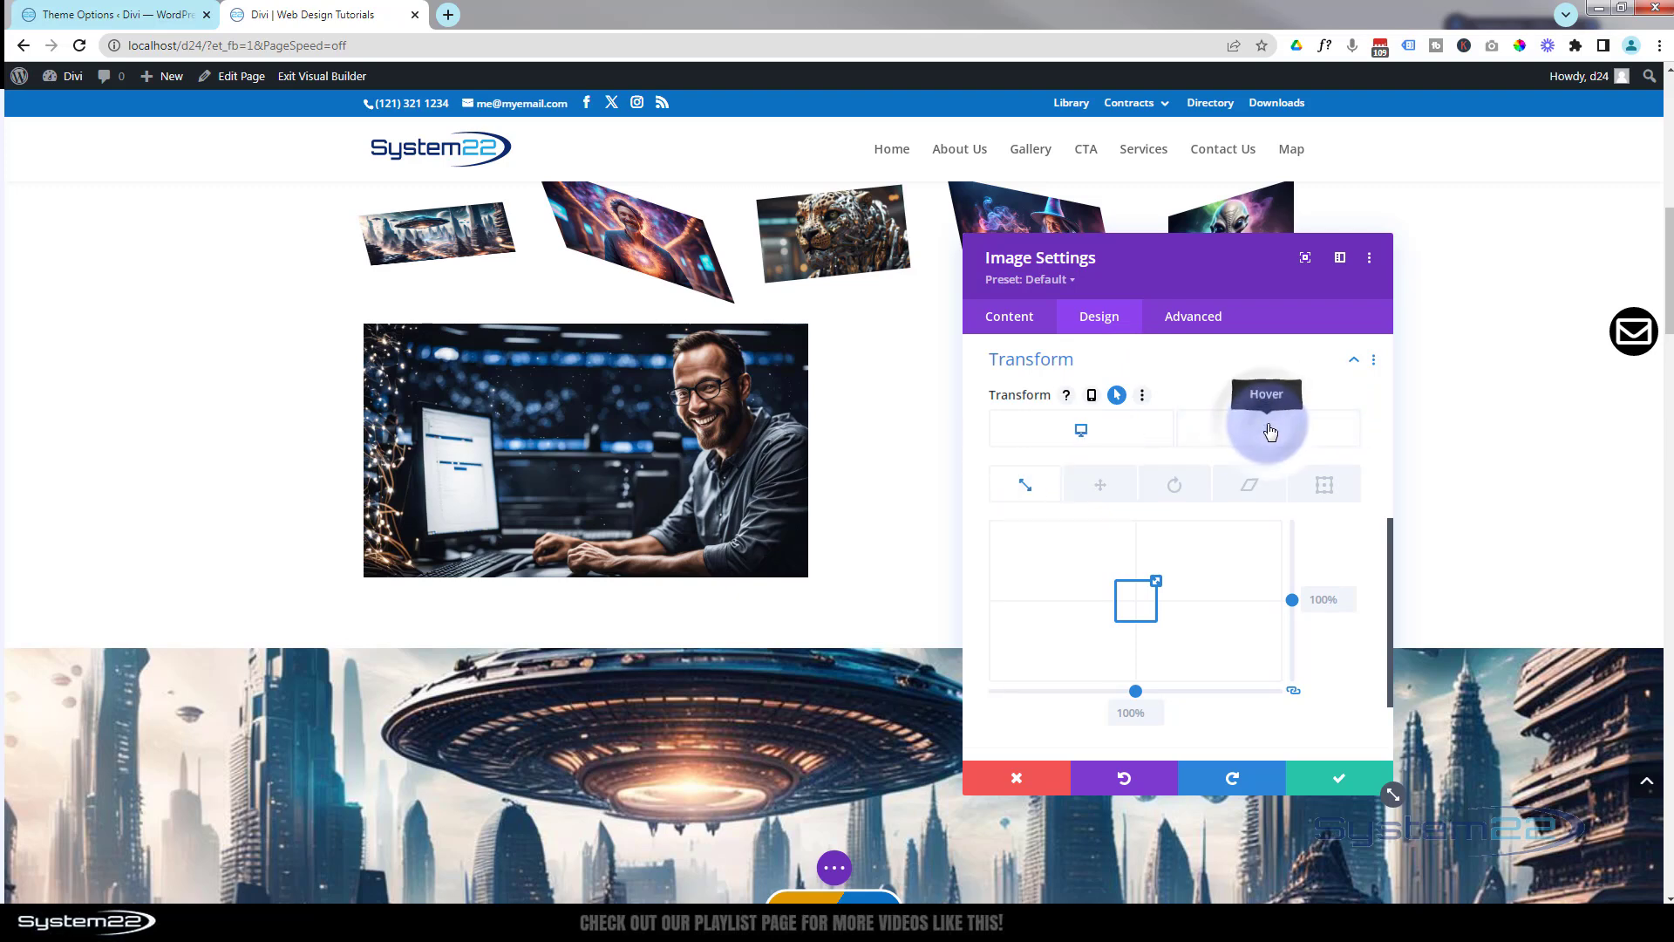
{"action": "left_click", "coordinate": [1270, 430]}
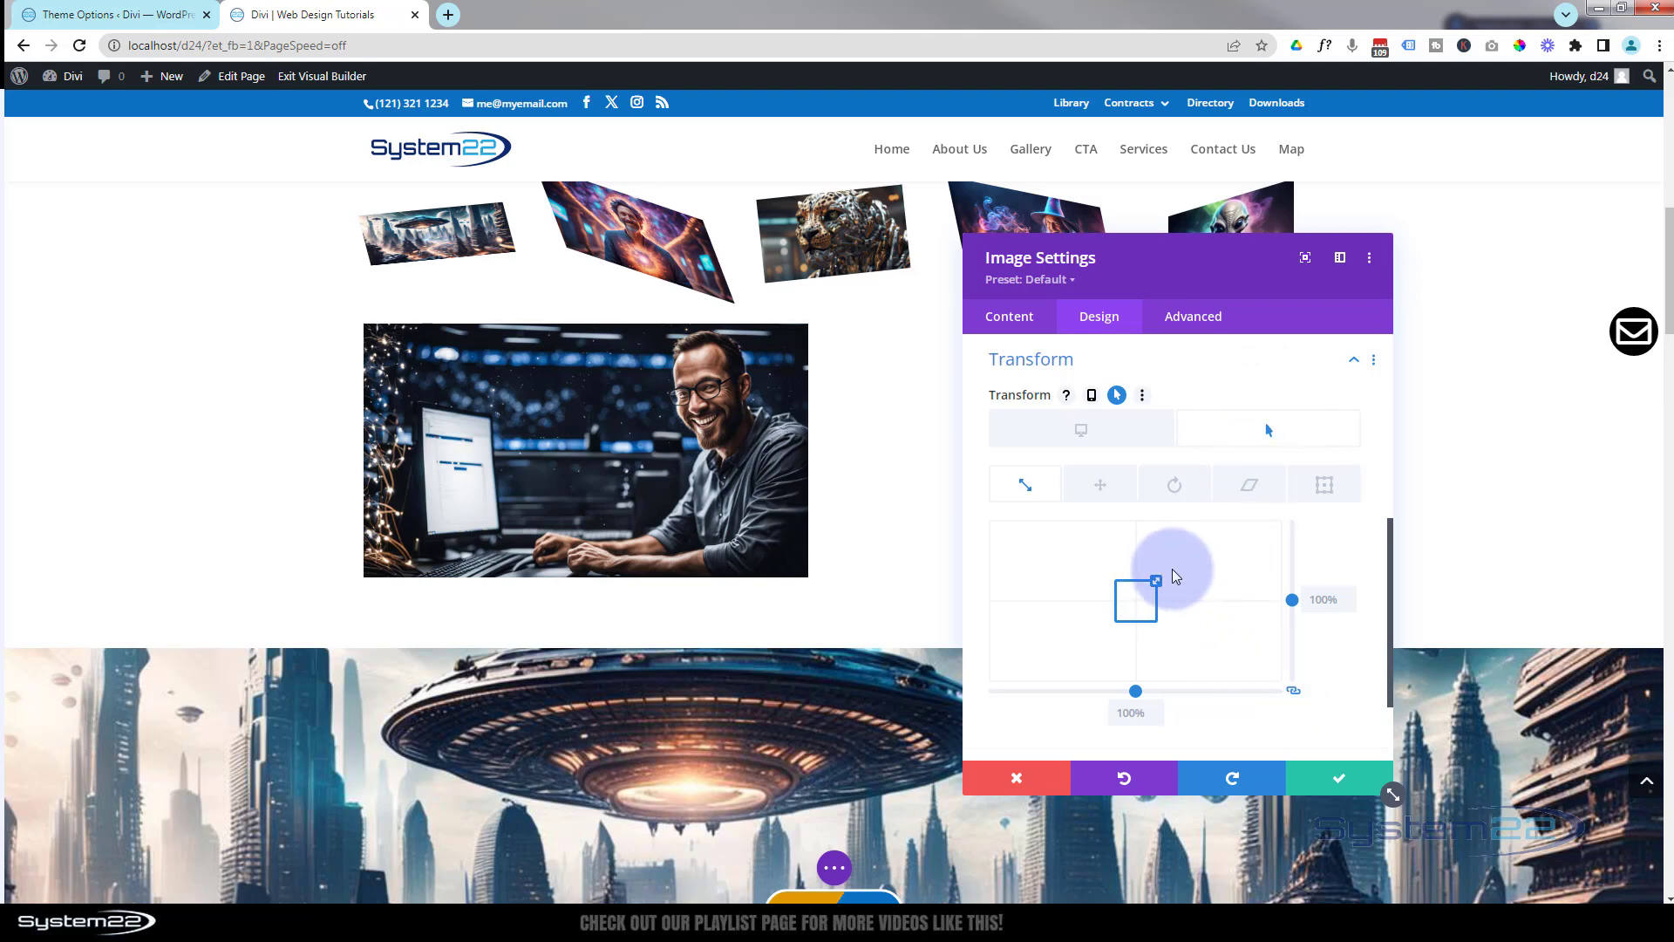
{"action": "left_click_drag", "start_coordinate": [1158, 581], "coordinate": [1170, 567]}
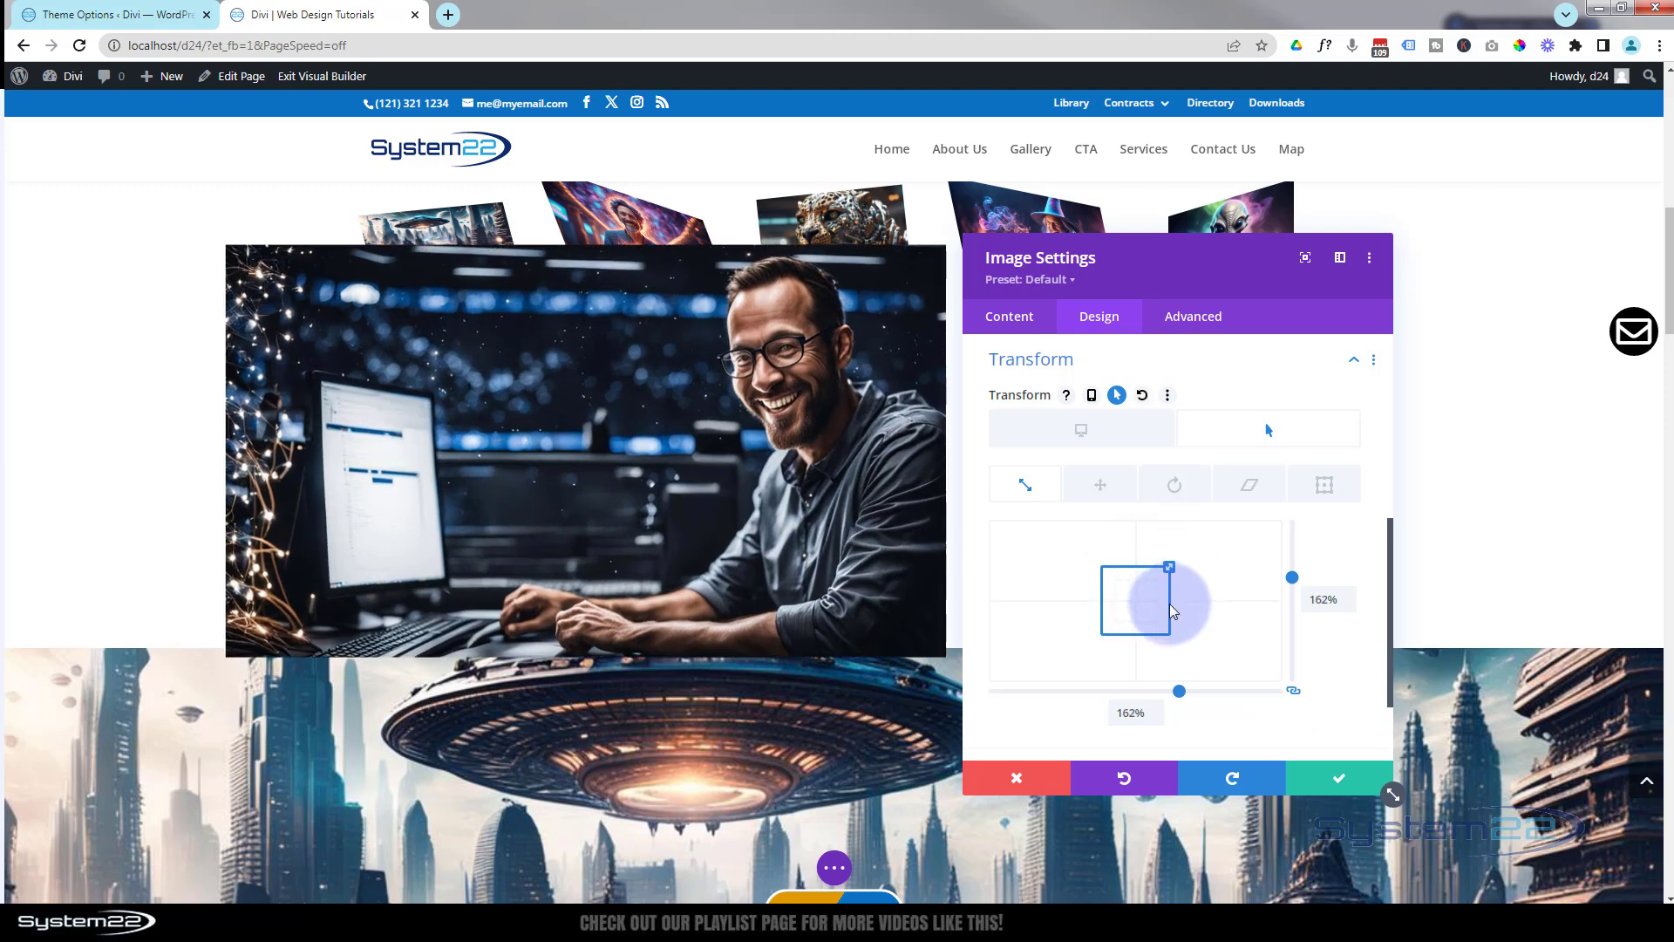
- Translate the photo's hover state to about -124 px horizontally and 54 px vertically, check the desktop state, and save the image settings
{"action": "left_click", "coordinate": [1103, 486]}
{"action": "left_click_drag", "start_coordinate": [1124, 590], "coordinate": [1115, 623]}
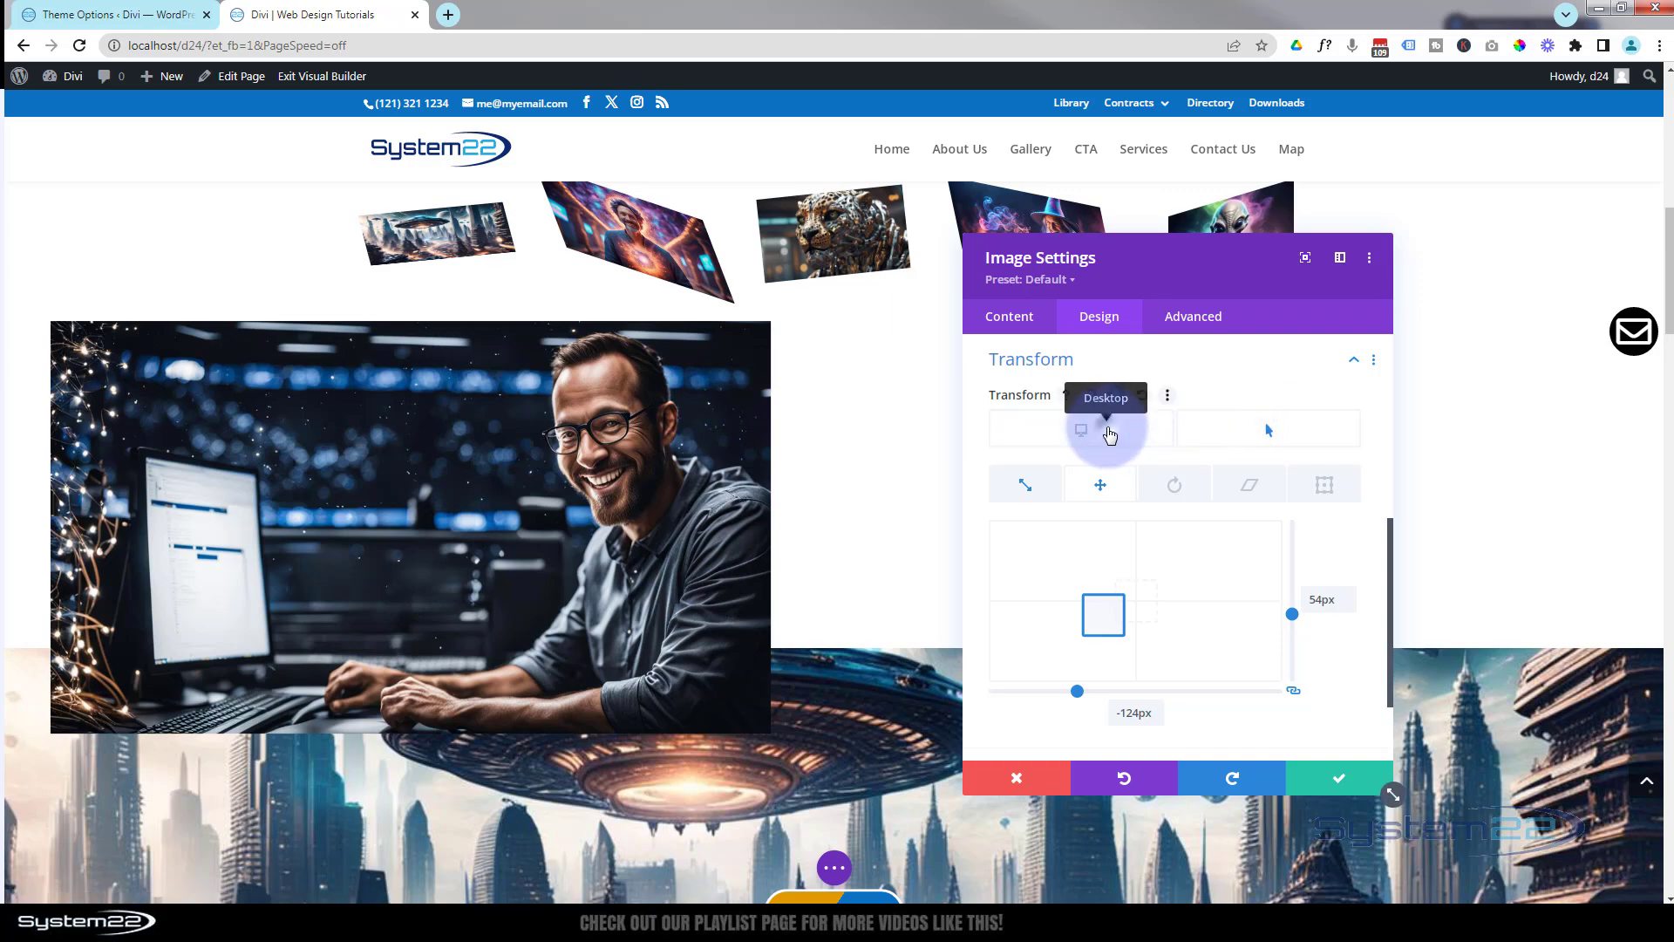
{"action": "left_click", "coordinate": [1109, 434]}
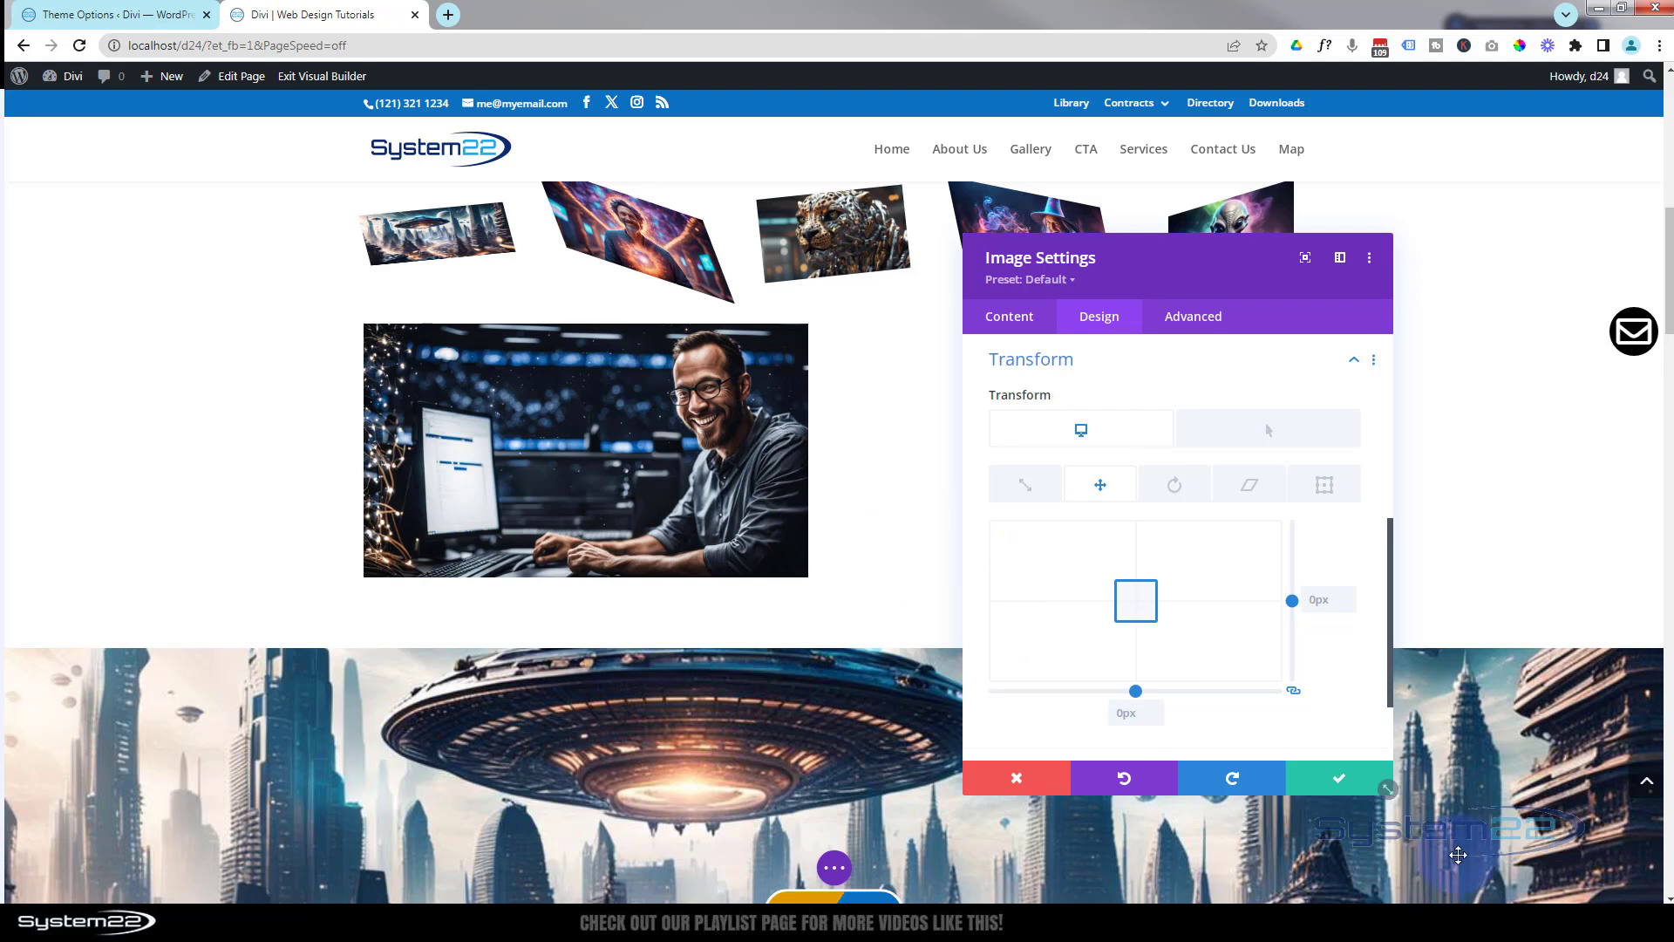
{"action": "left_click", "coordinate": [1340, 789]}
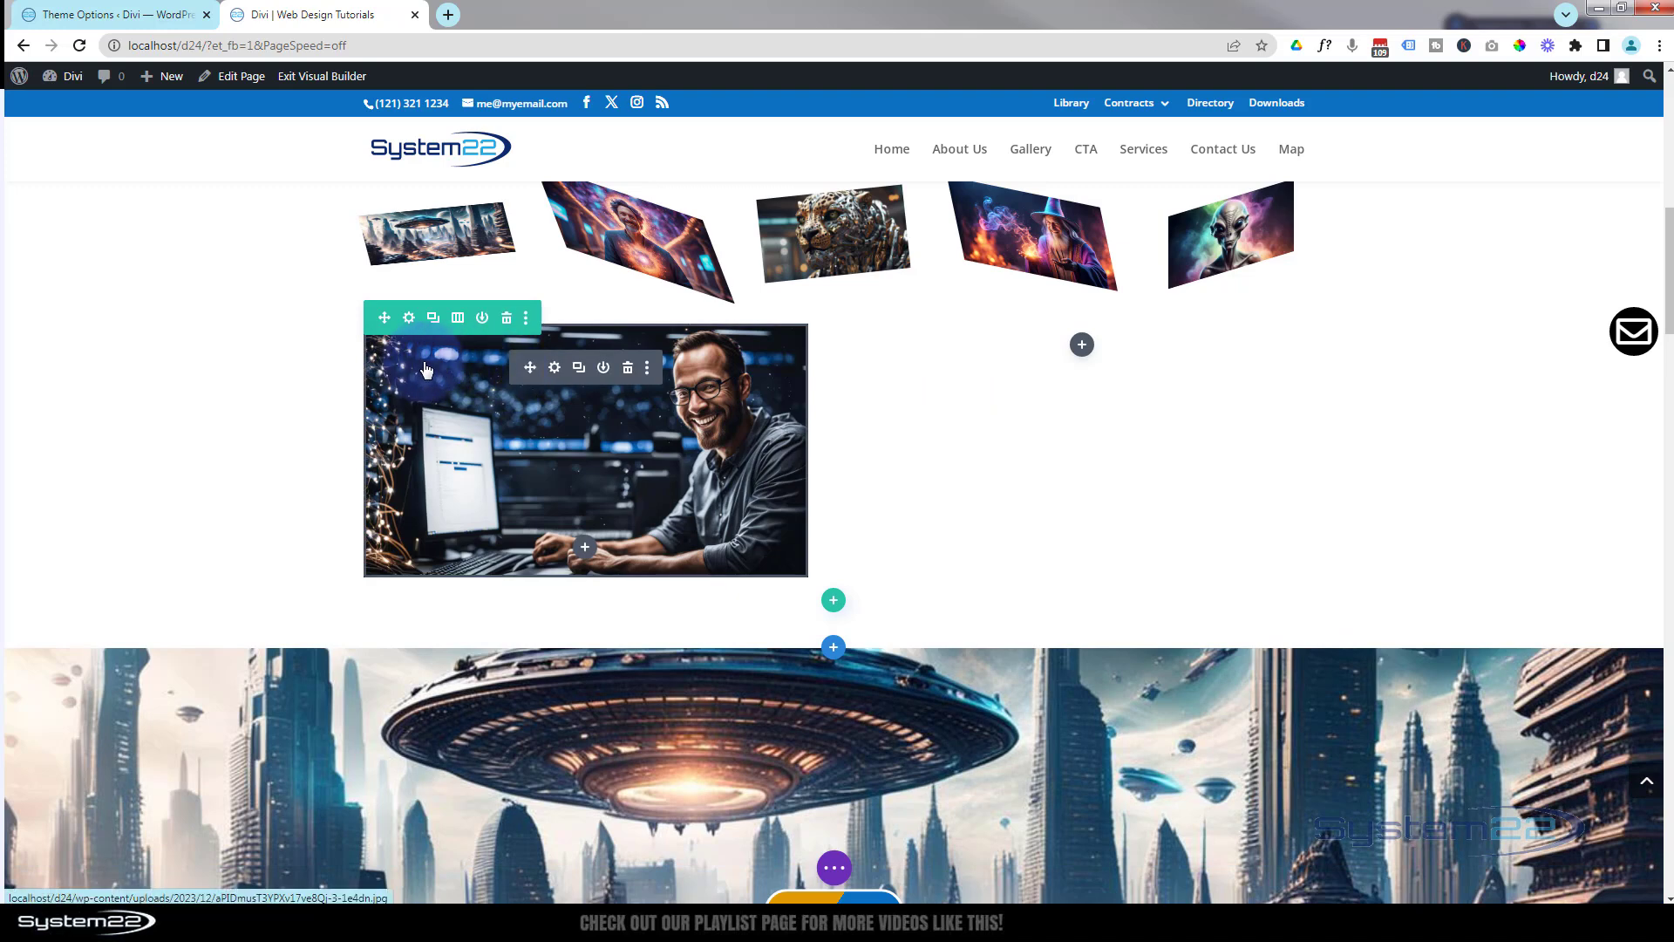
- Set the horizontal and vertical overflow of the photo row's first column to Hidden and save the column settings
{"action": "left_click", "coordinate": [408, 321]}
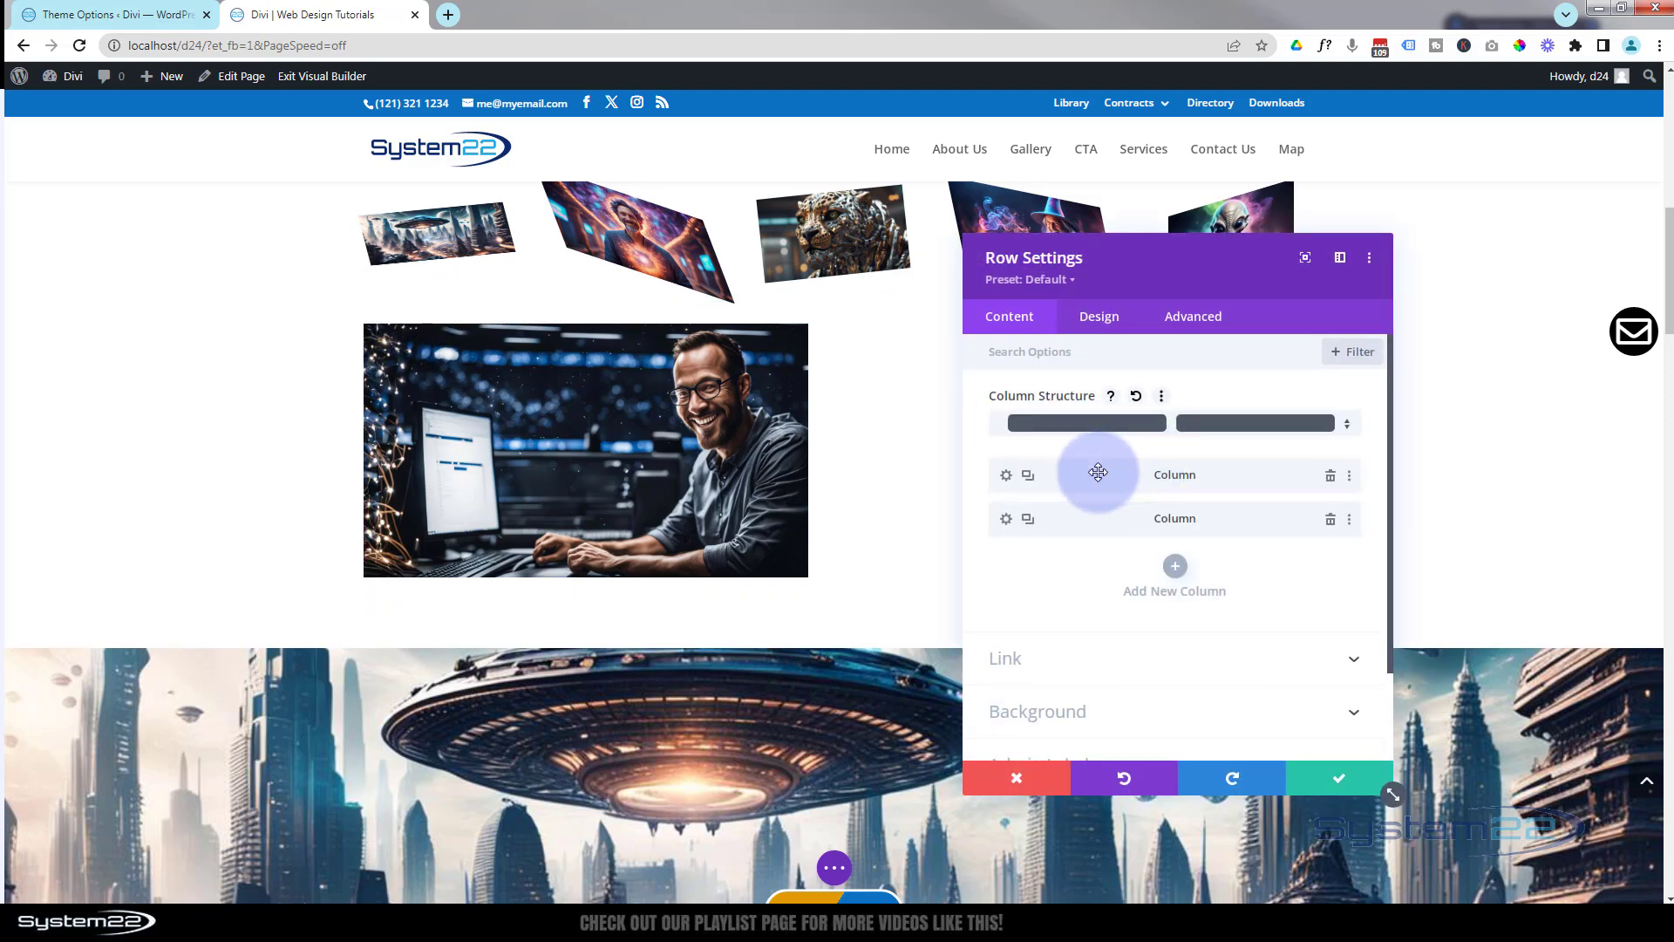
{"action": "left_click", "coordinate": [1004, 477]}
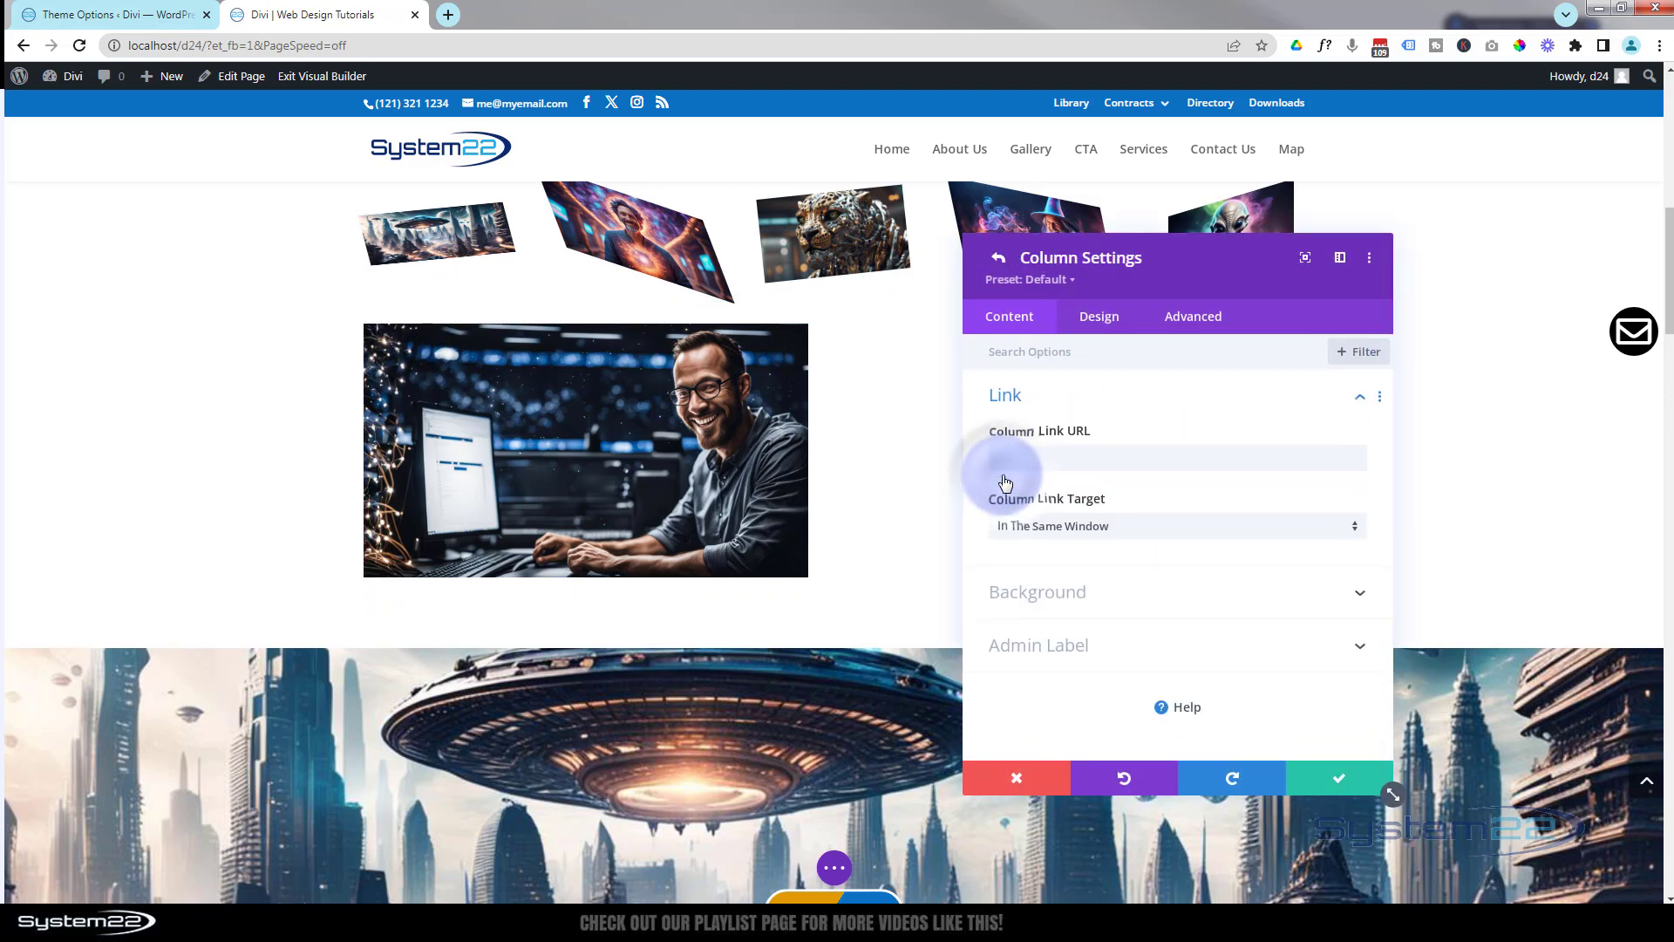
{"action": "left_click", "coordinate": [1198, 319]}
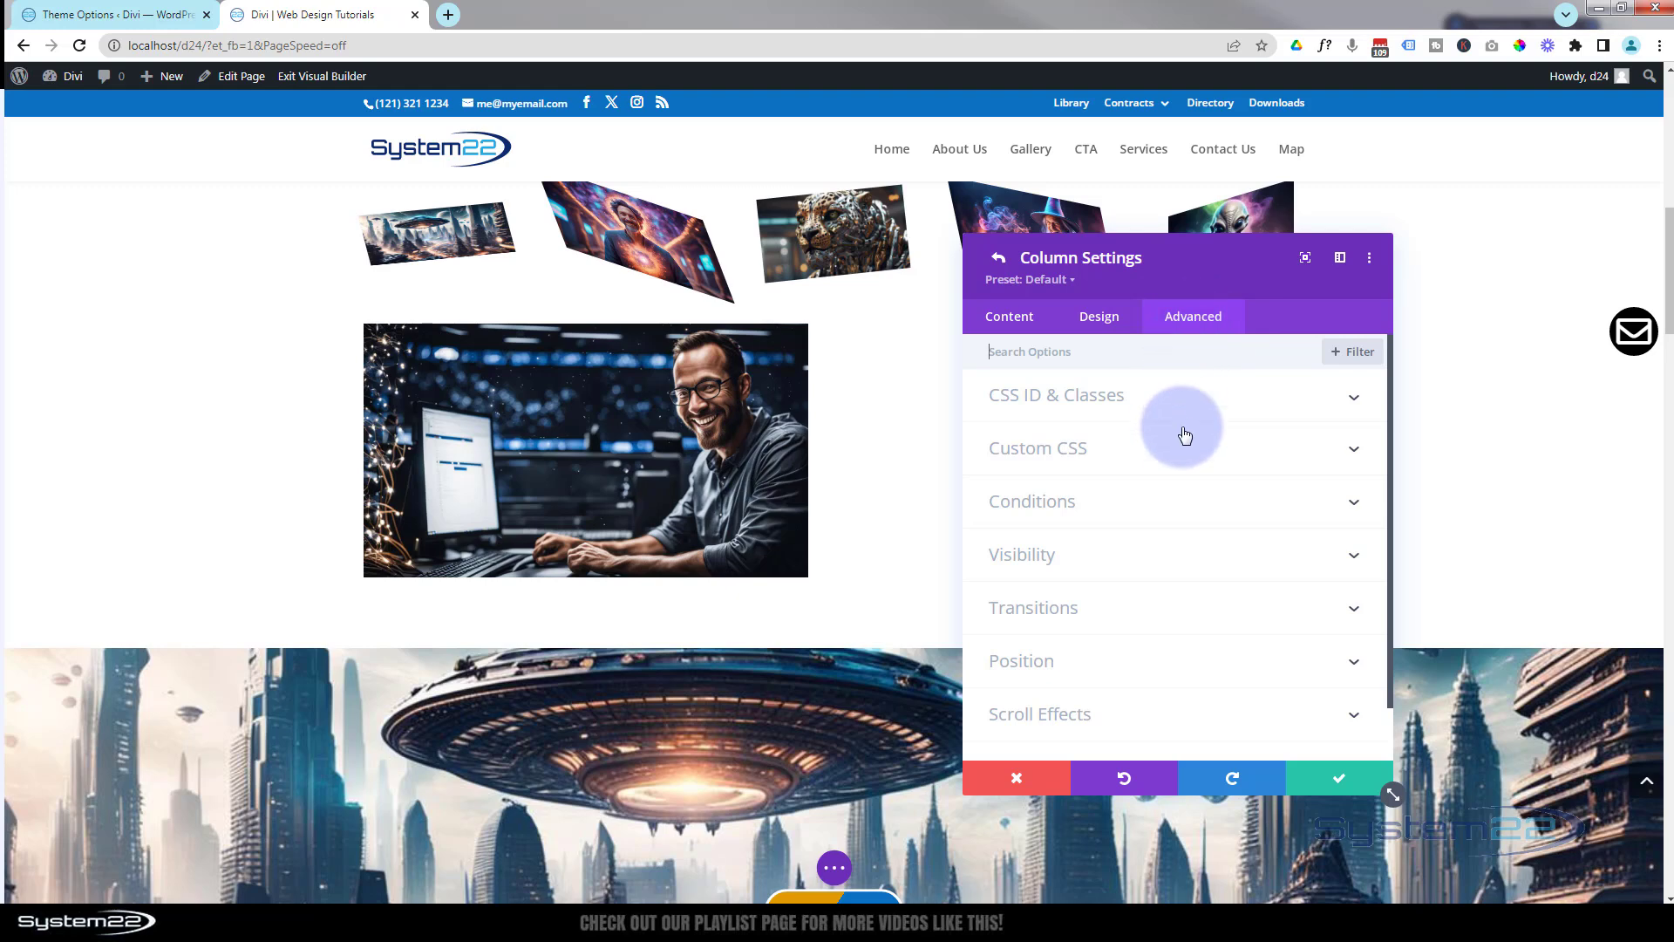
{"action": "left_click", "coordinate": [1187, 568]}
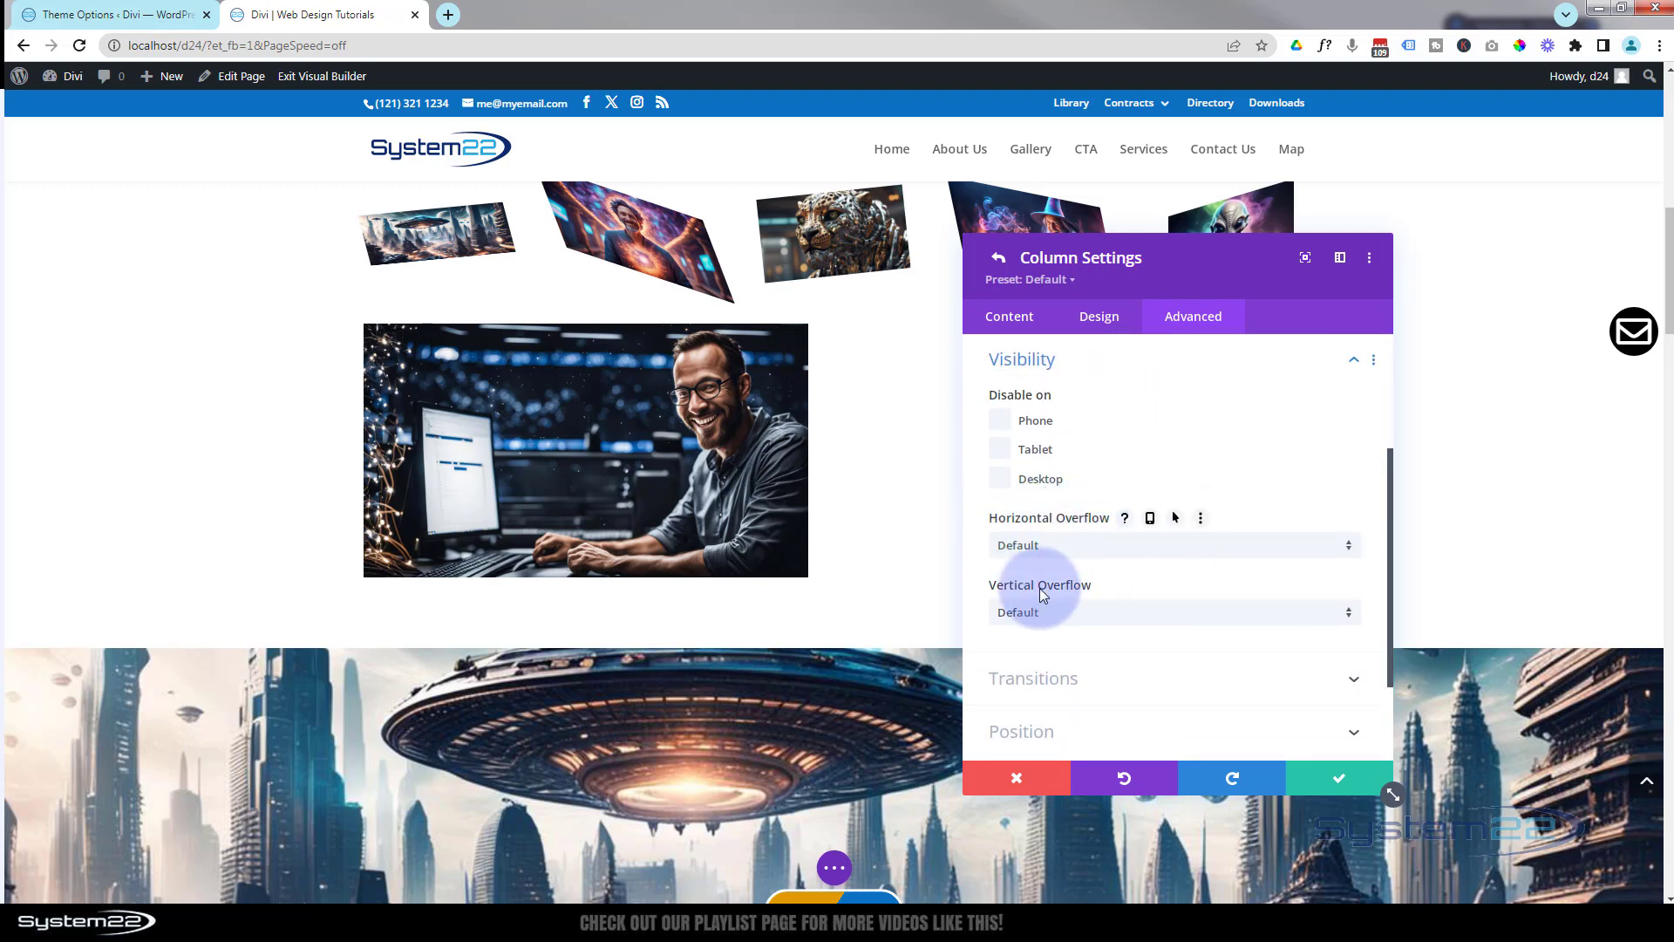
{"action": "left_click", "coordinate": [1071, 547]}
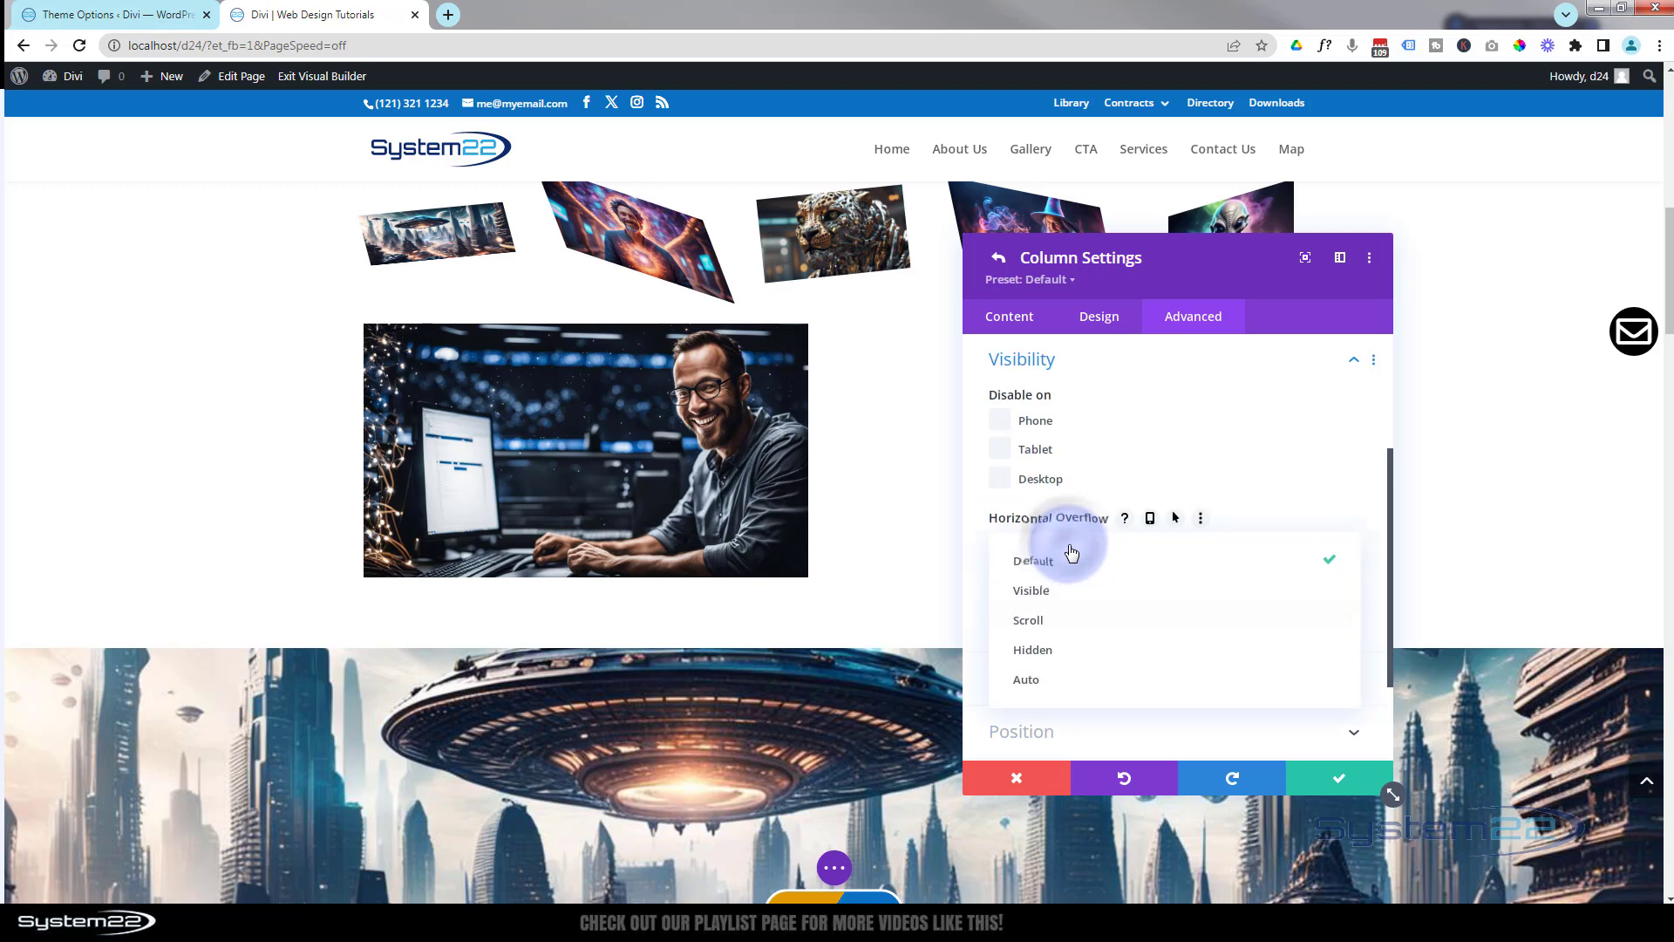
{"action": "left_click", "coordinate": [1079, 659]}
{"action": "left_click", "coordinate": [1088, 617]}
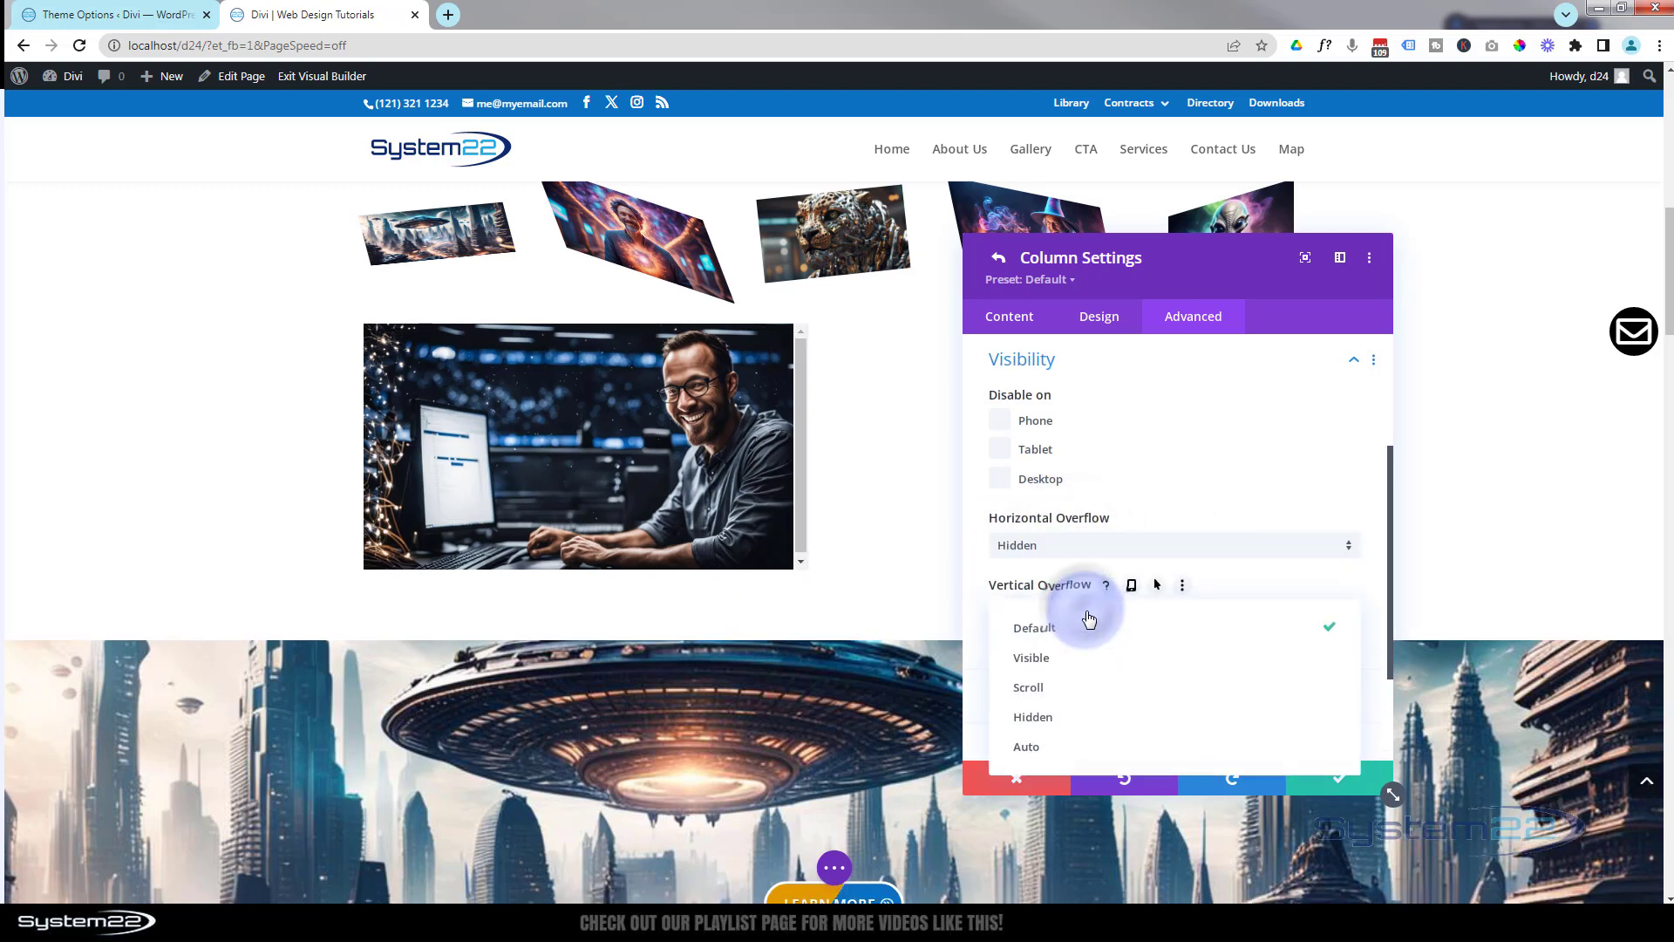
{"action": "left_click", "coordinate": [1086, 720]}
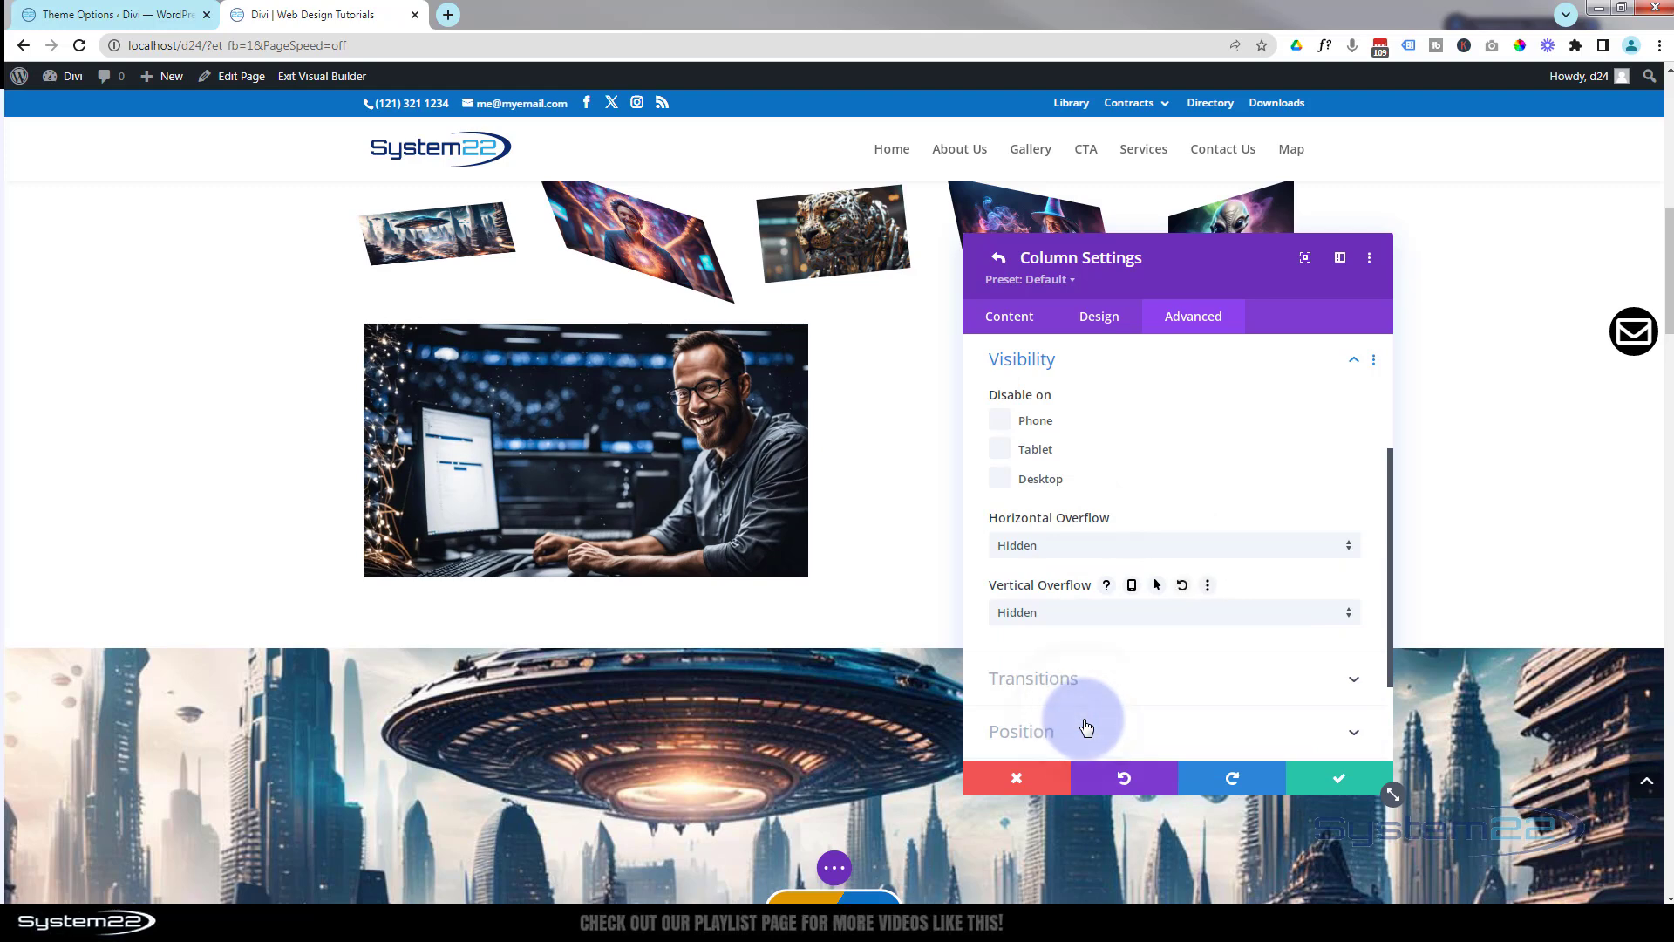
{"action": "left_click", "coordinate": [1349, 778]}
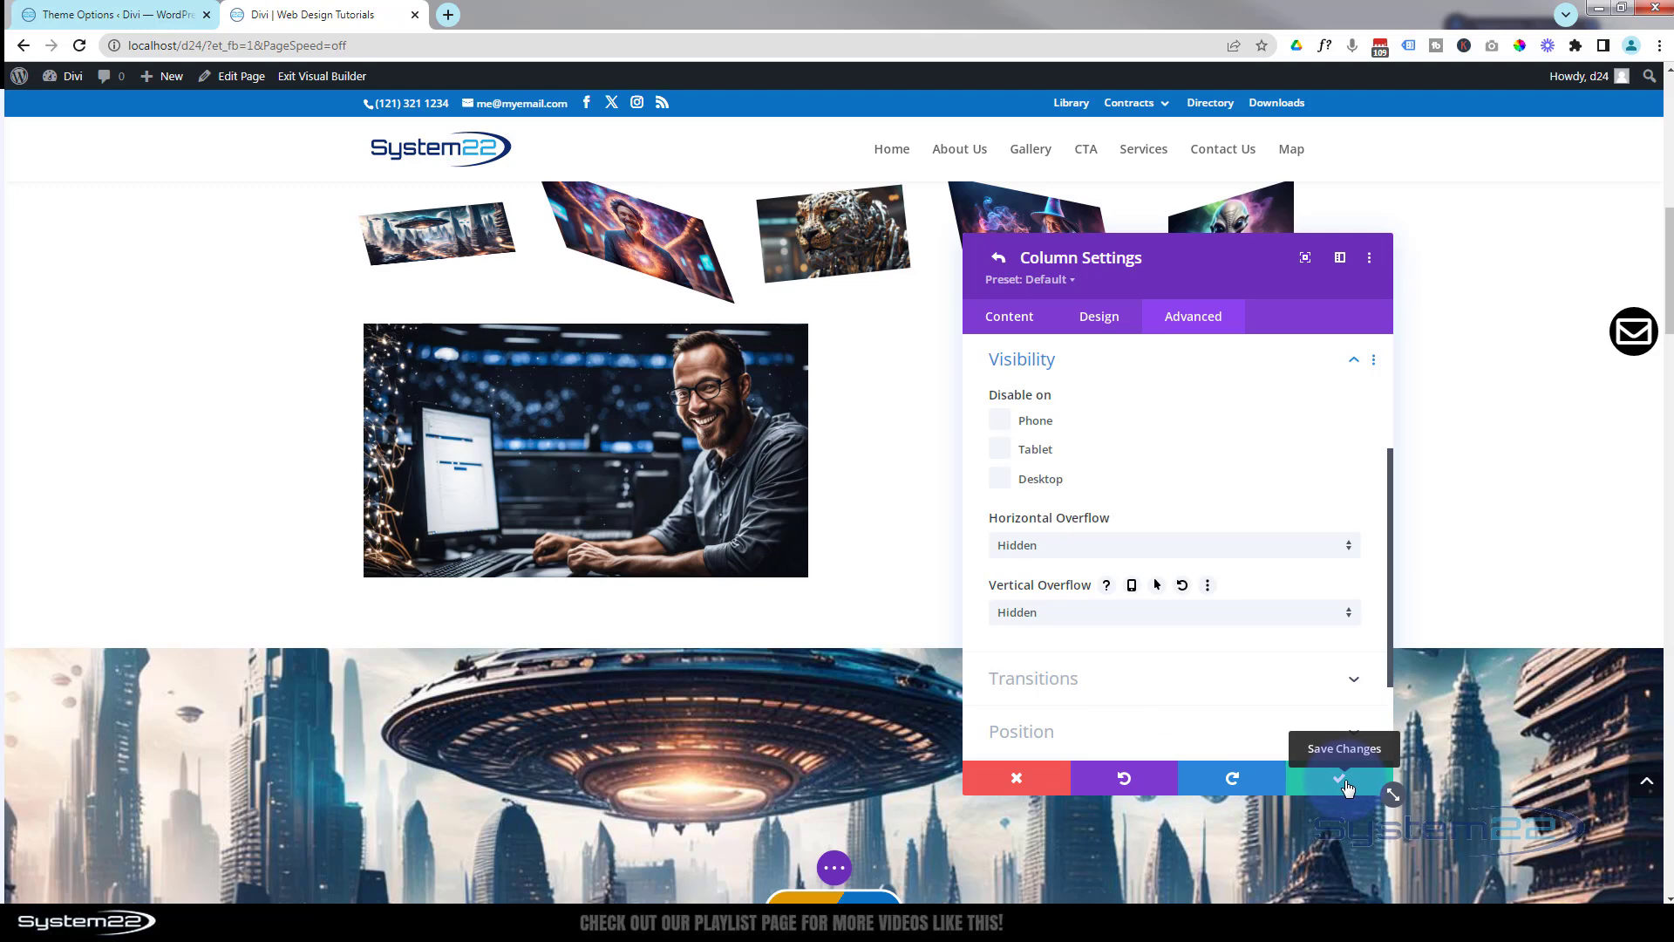
{"action": "left_click", "coordinate": [1347, 785]}
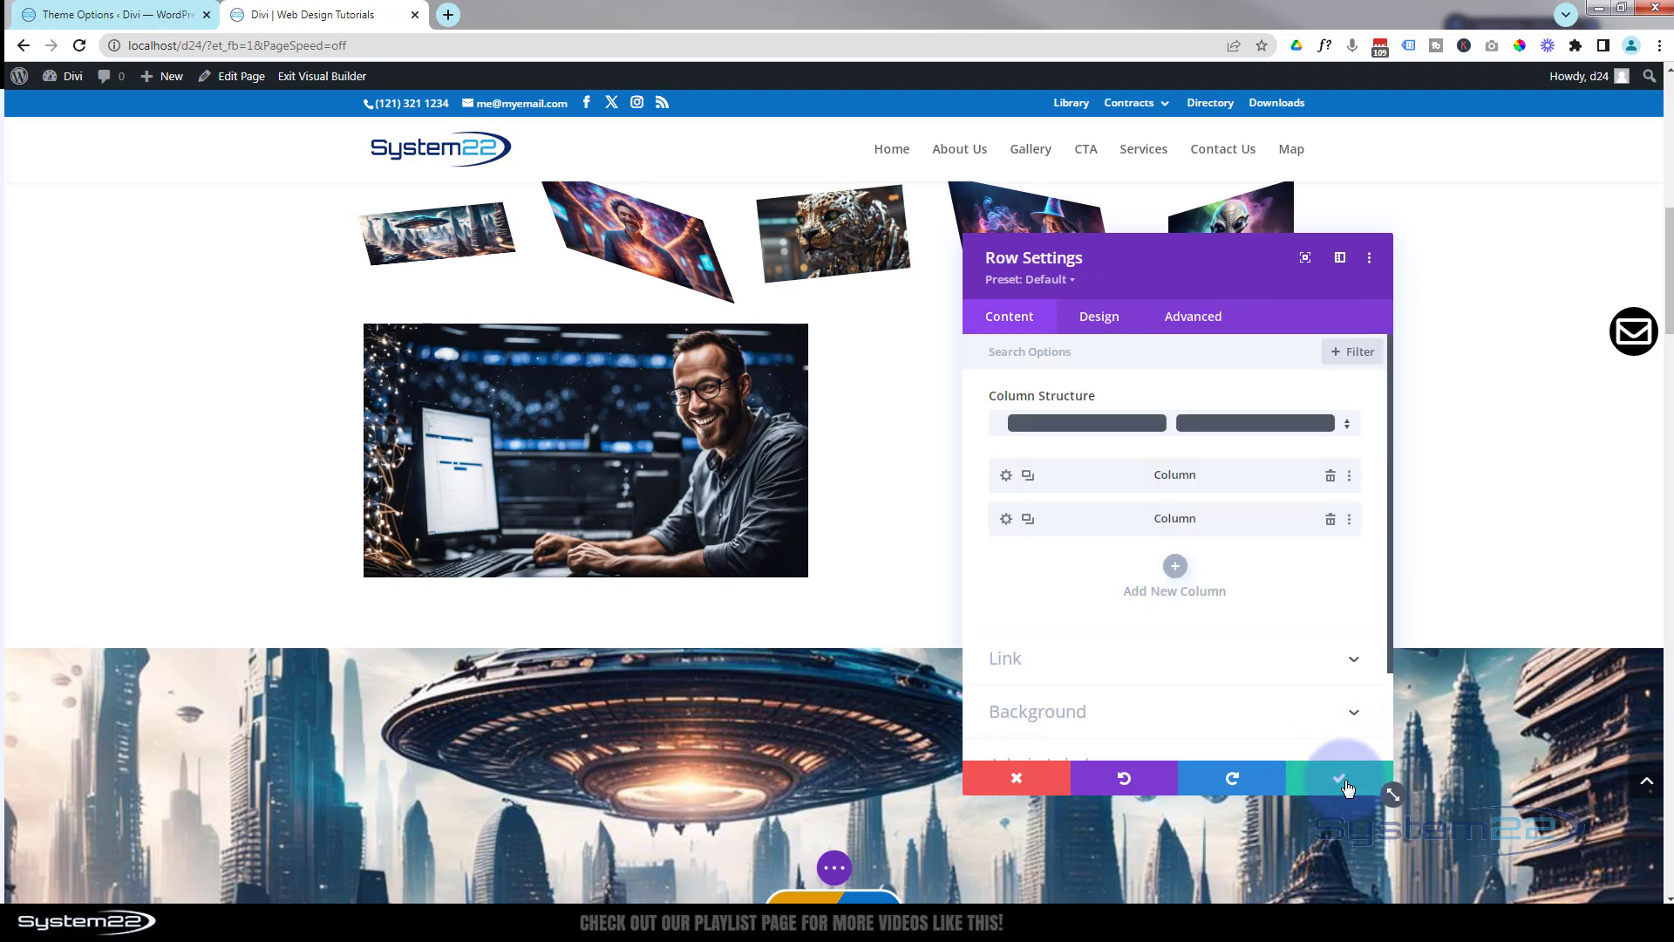
- Set the horizontal and vertical overflow of the row's second column to Hidden and save the row settings
{"action": "left_click", "coordinate": [1007, 519]}
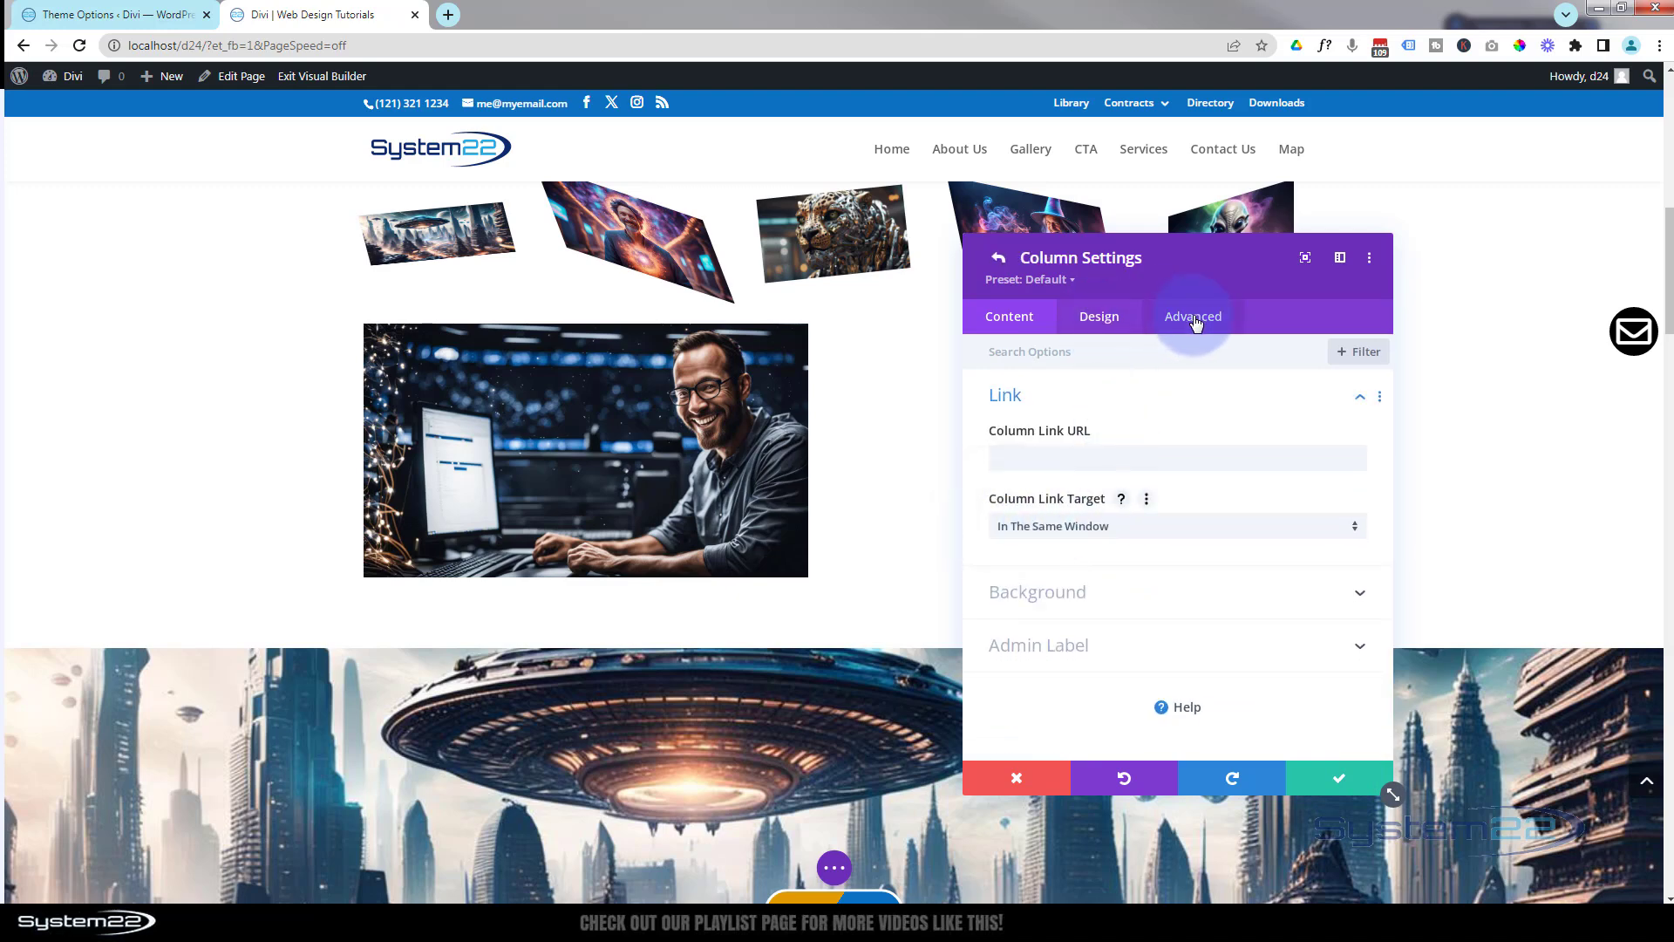
{"action": "left_click", "coordinate": [1193, 317]}
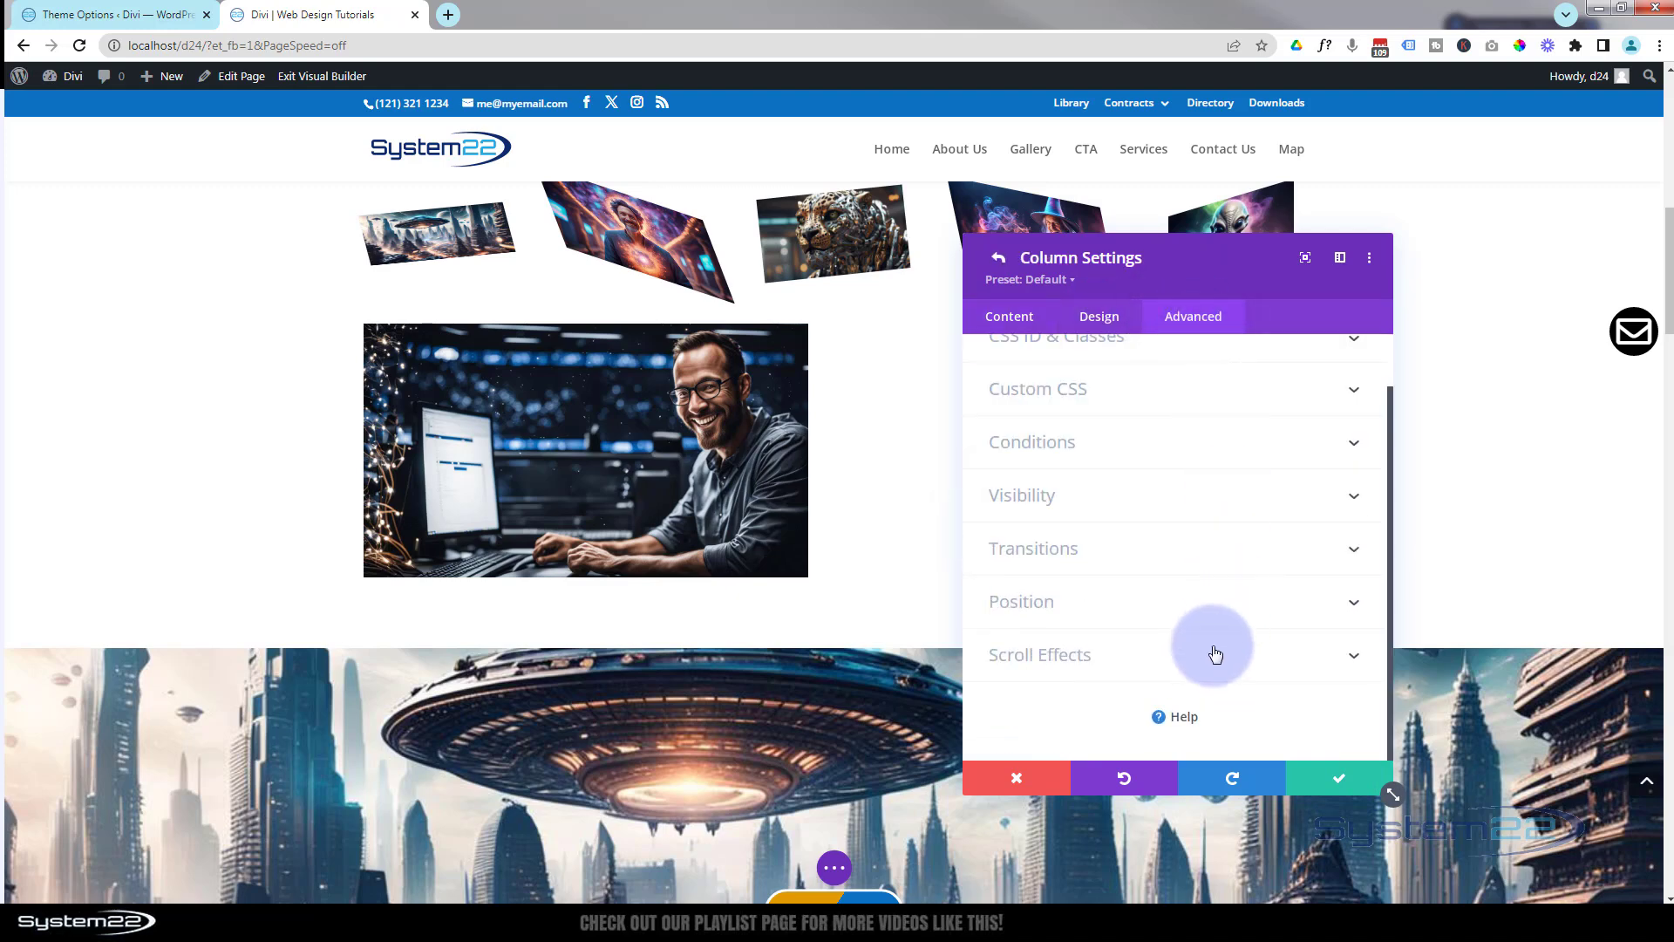
{"action": "scroll", "coordinate": [1166, 567], "scroll_direction": "up", "scroll_amount": 1}
{"action": "left_click", "coordinate": [1166, 571]}
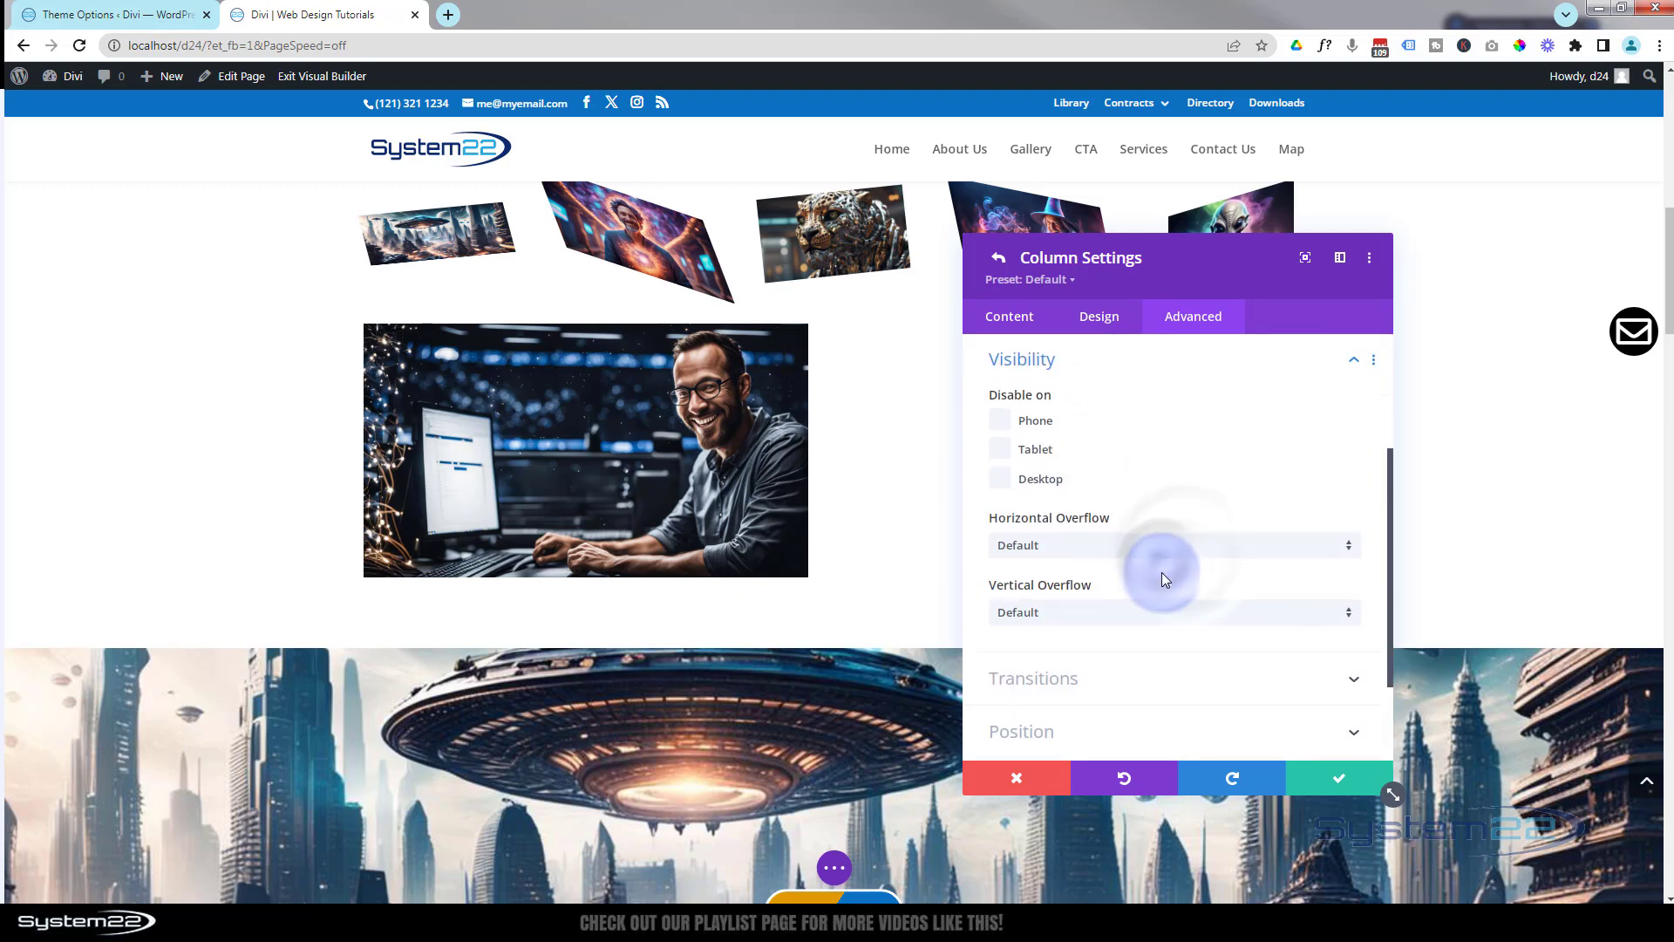
{"action": "left_click", "coordinate": [1113, 547]}
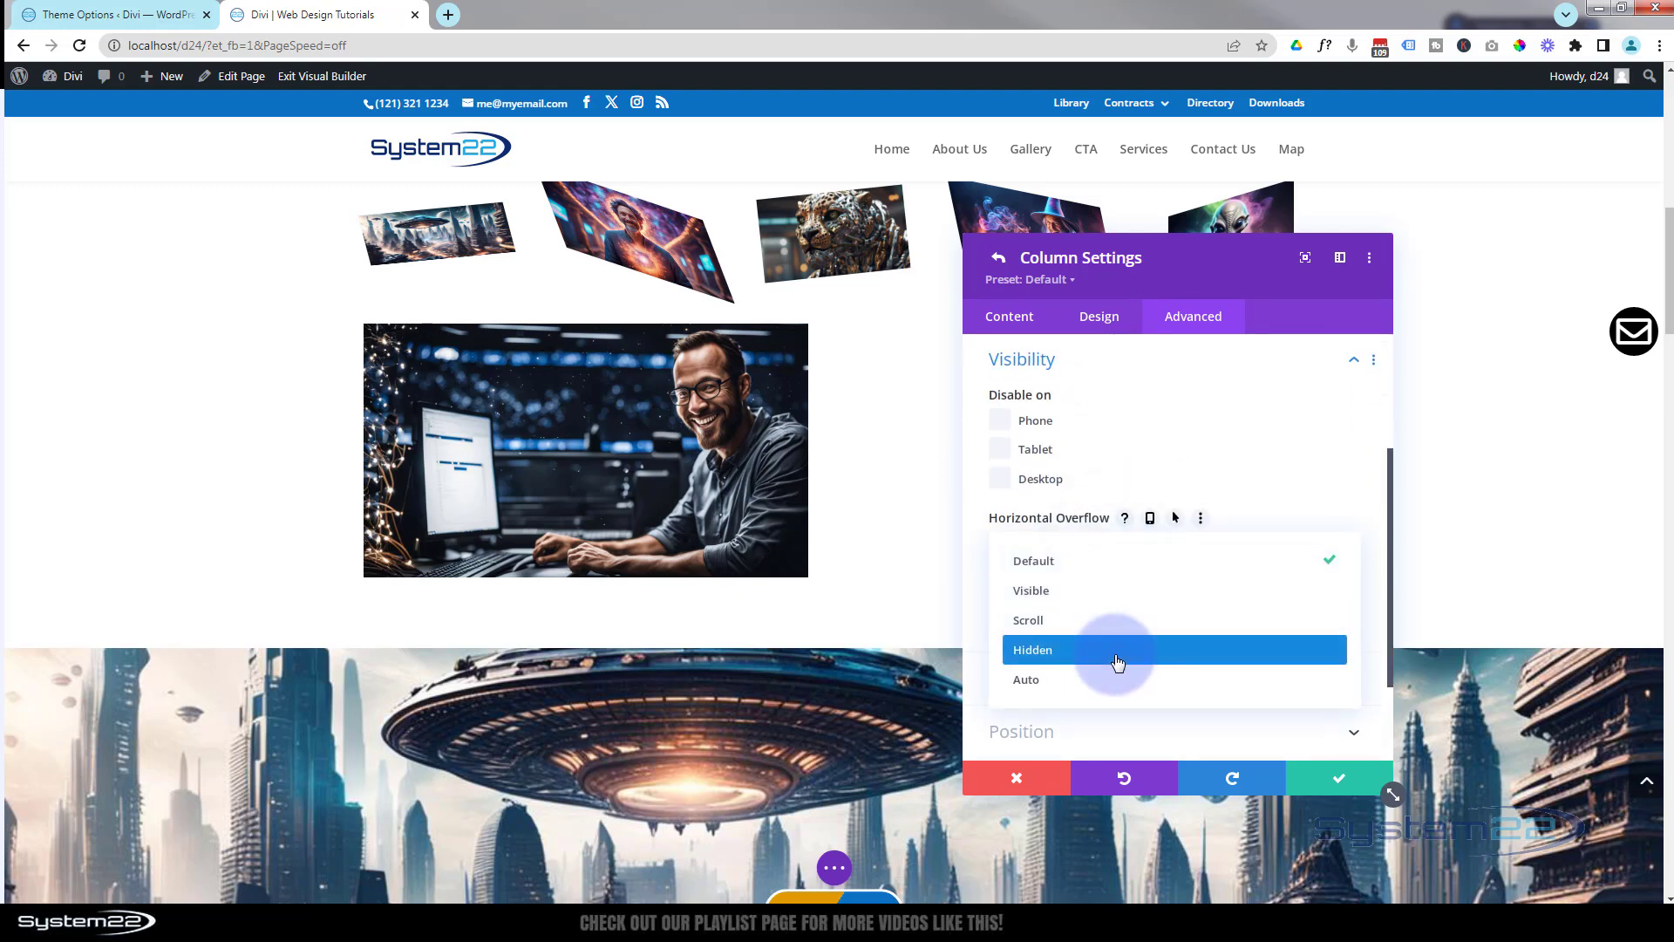
{"action": "left_click", "coordinate": [1117, 650]}
{"action": "left_click", "coordinate": [1122, 616]}
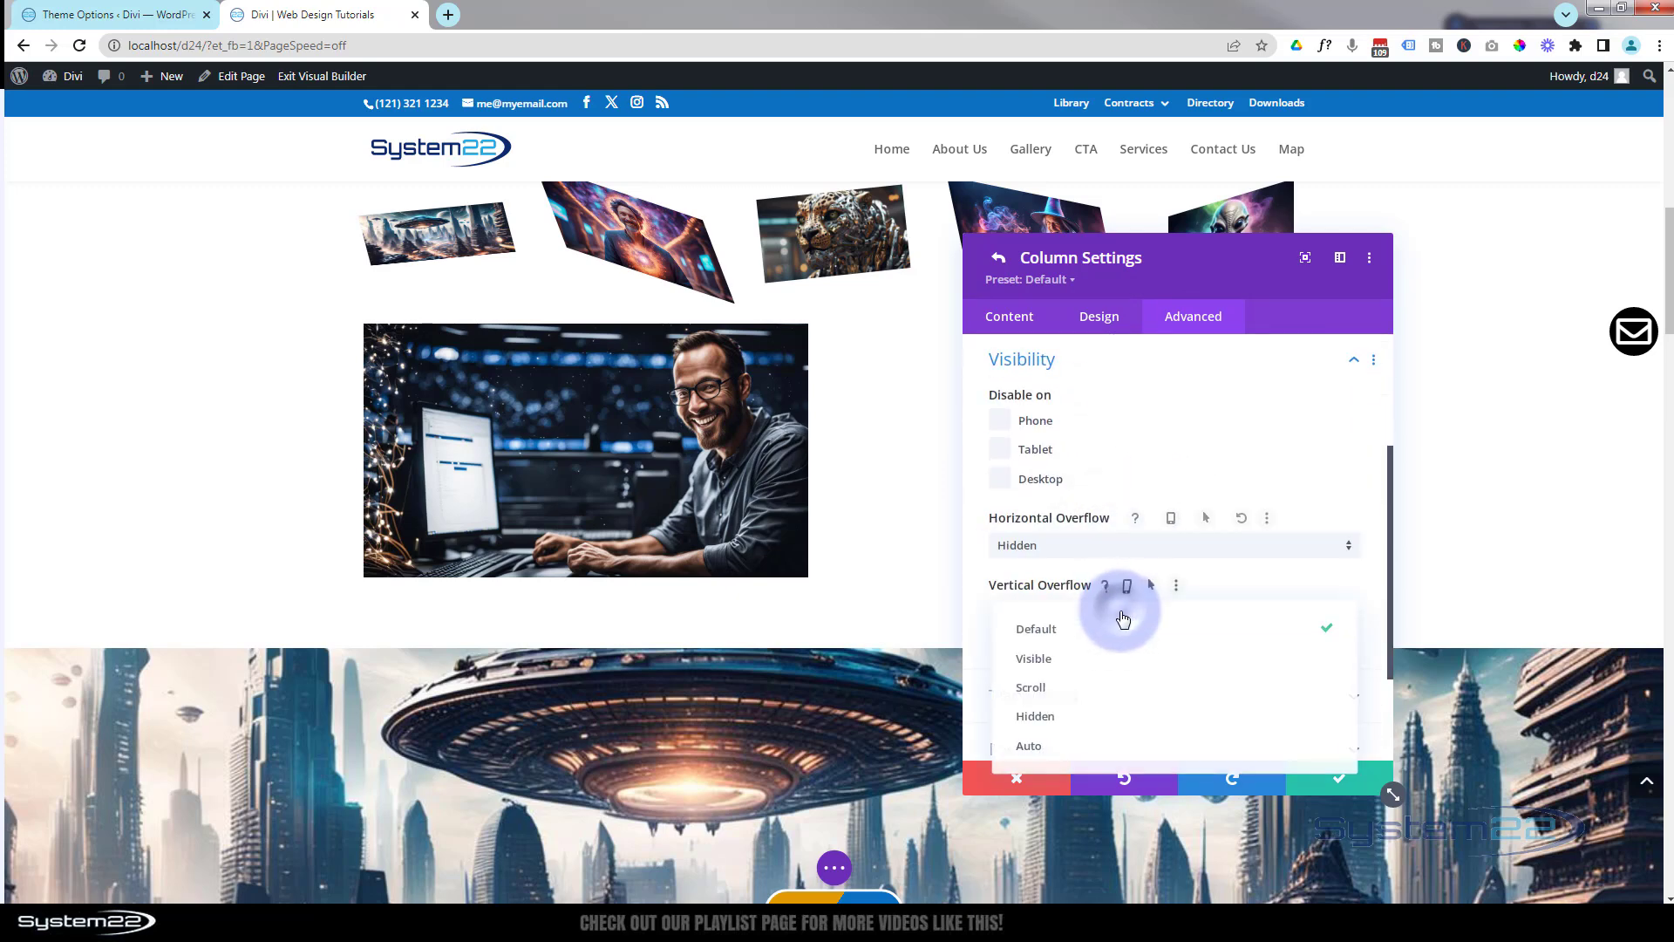
{"action": "left_click", "coordinate": [1109, 715]}
{"action": "left_click", "coordinate": [1335, 782]}
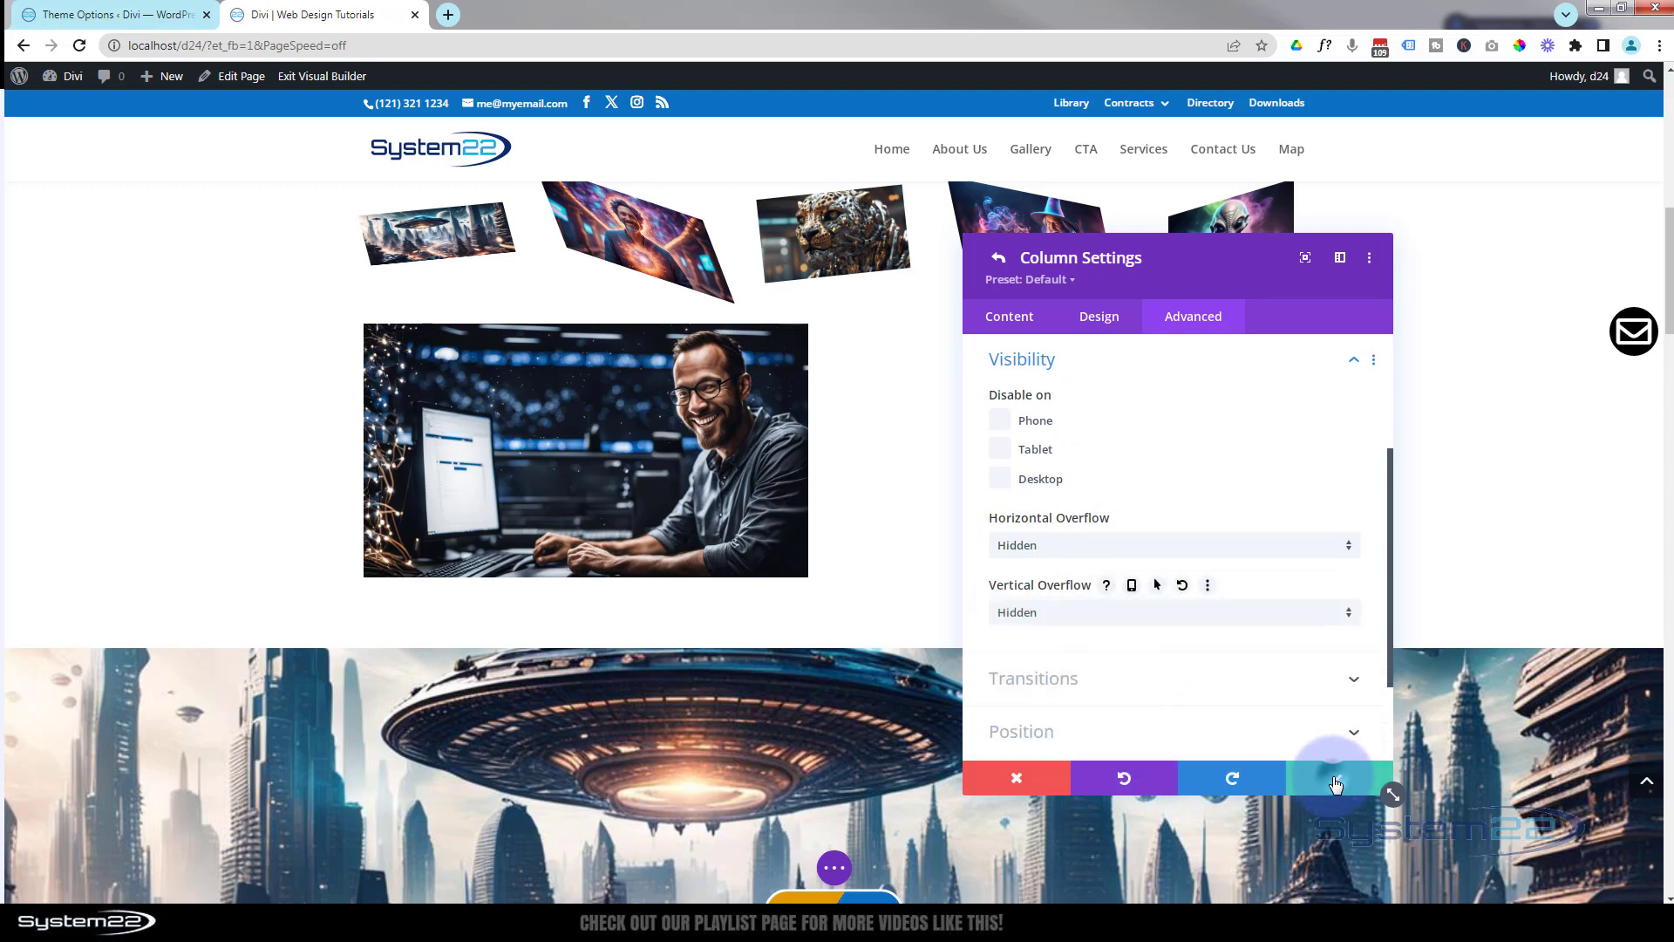
{"action": "left_click", "coordinate": [1335, 782]}
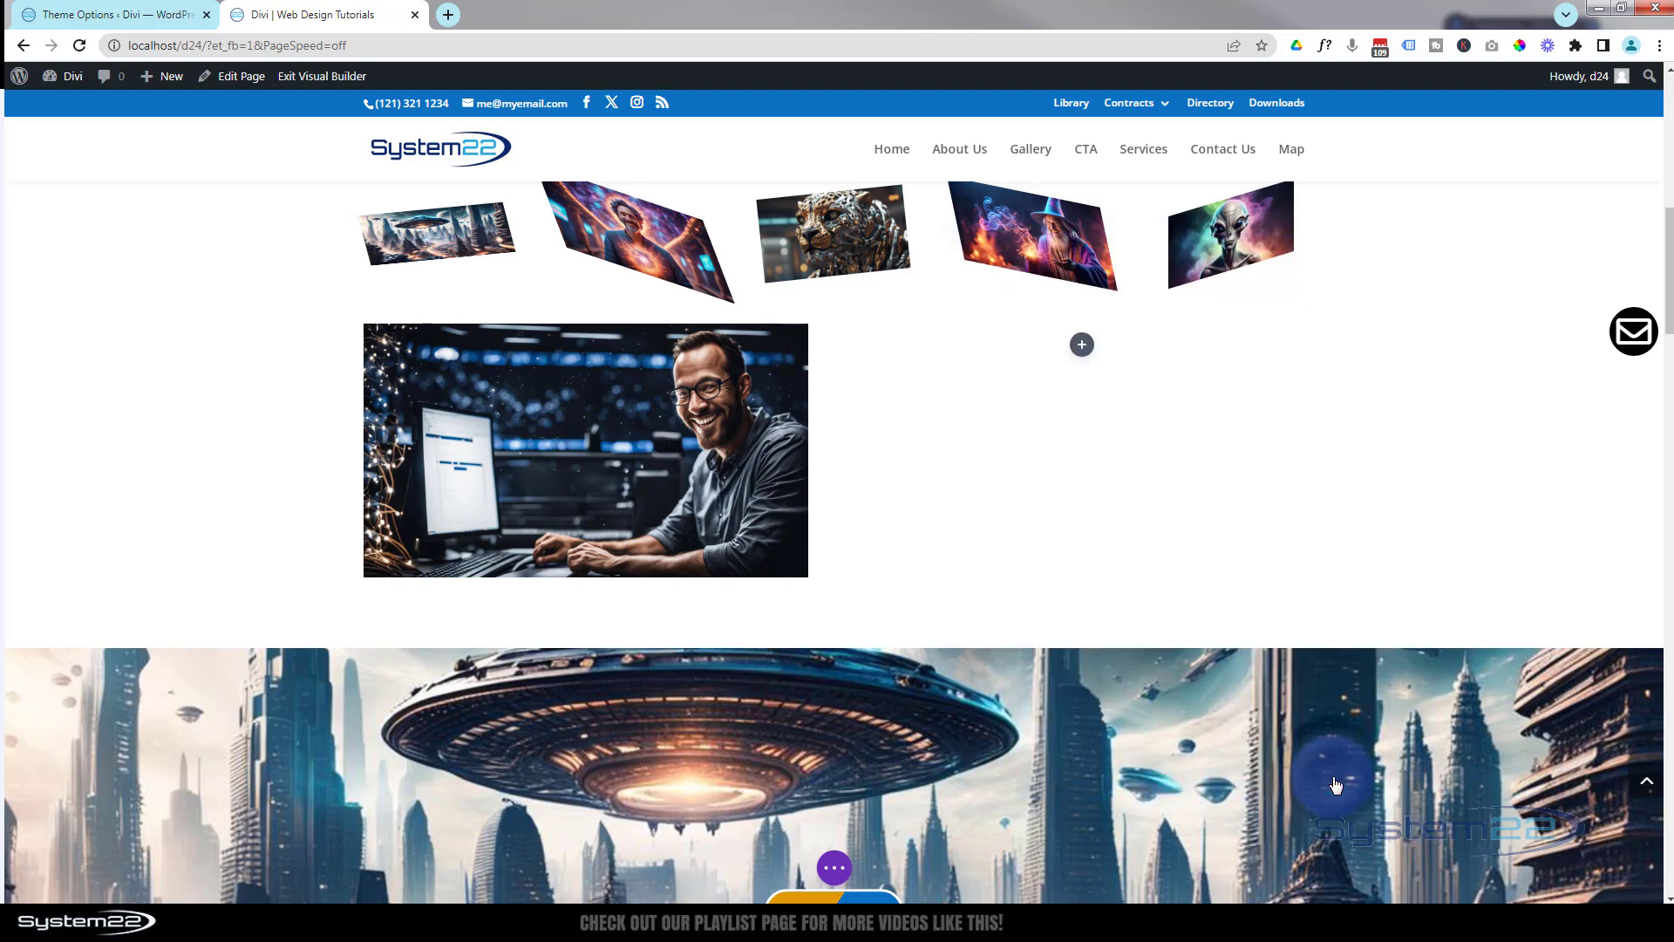
- Enlarge the photo's hover scale, translate it to about -136 px horizontally and 62 px vertically, and compare the desktop and hover states
{"action": "mouse_move", "coordinate": [560, 375]}
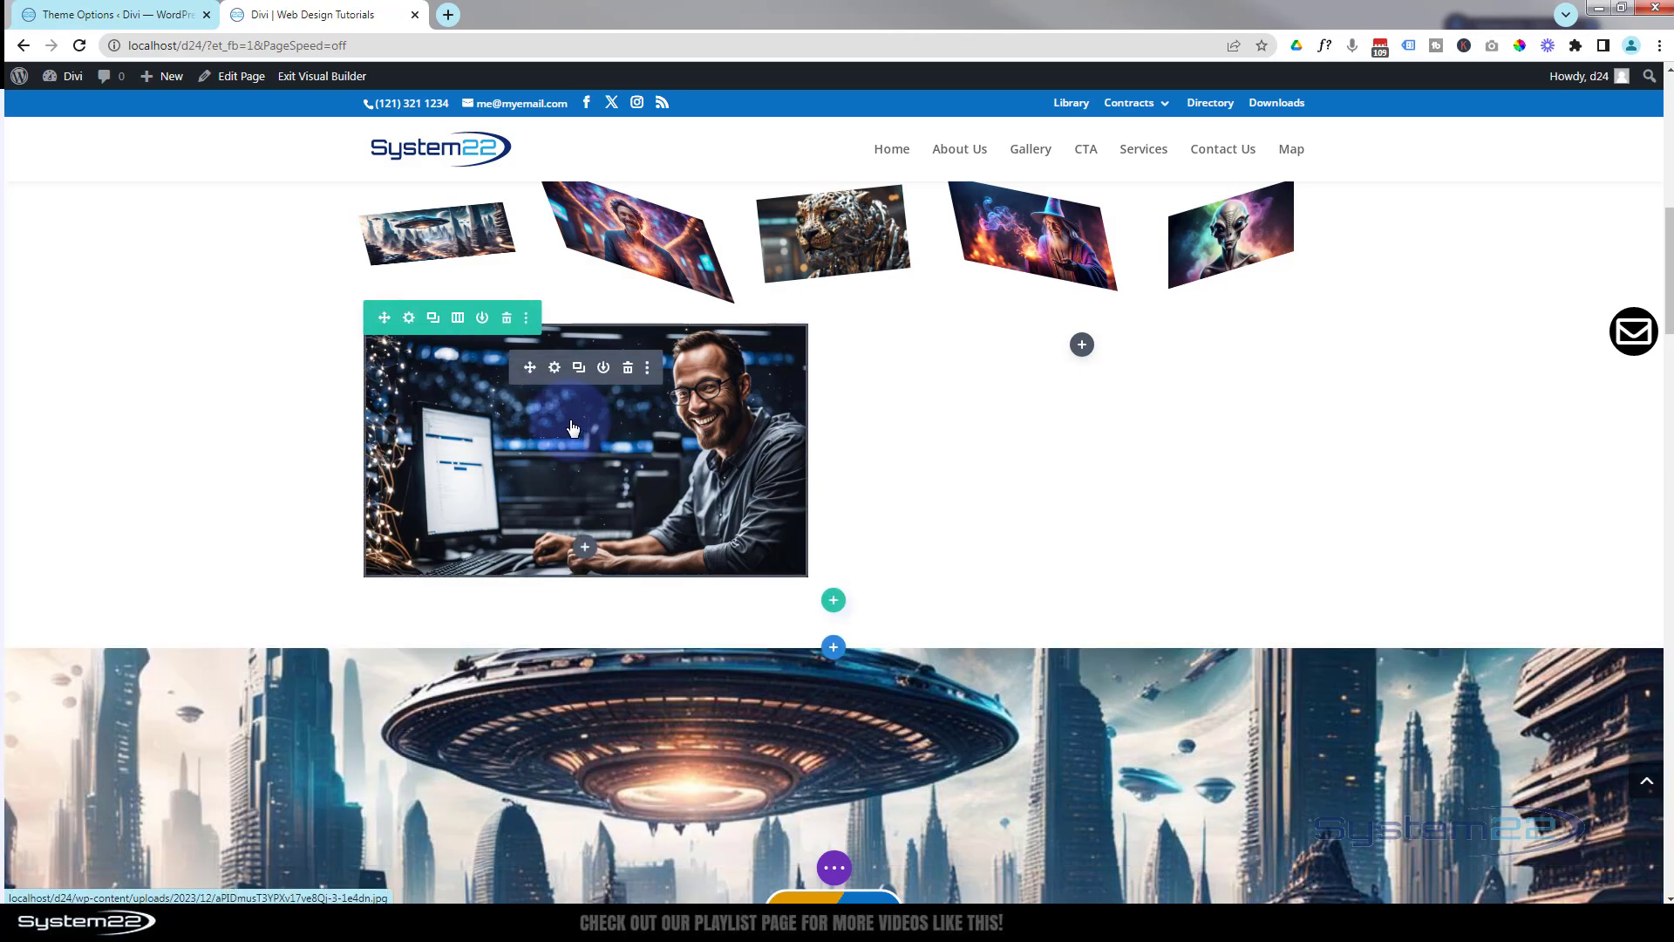
{"action": "left_click", "coordinate": [560, 375]}
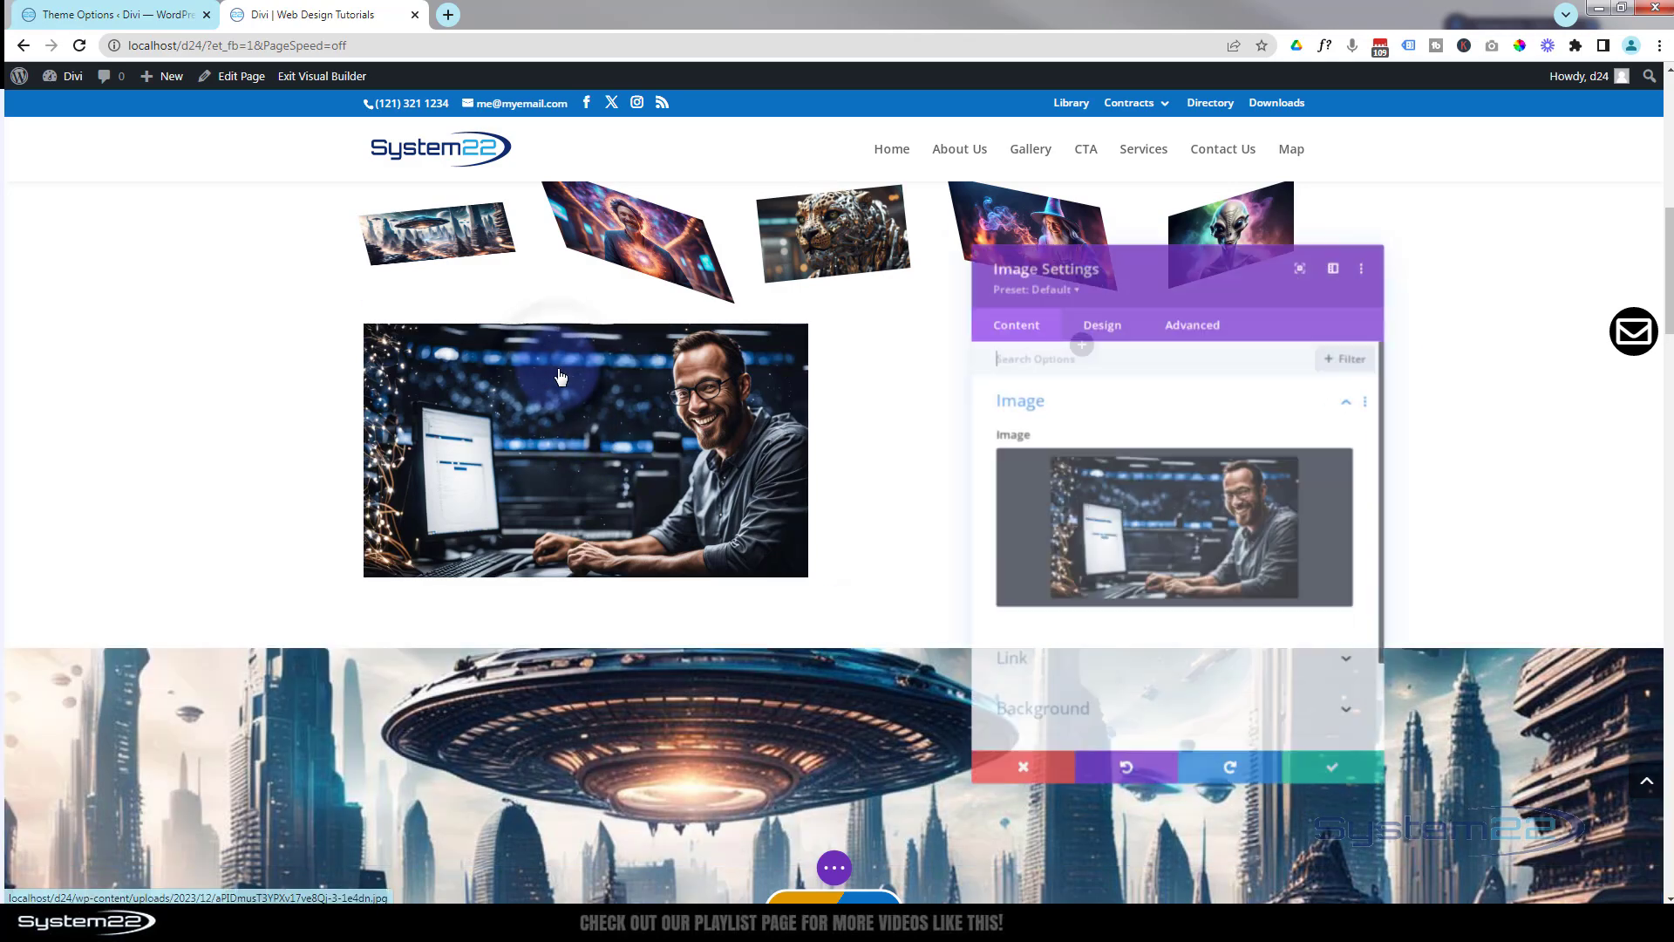
{"action": "left_click_drag", "start_coordinate": [1142, 266], "coordinate": [1027, 230]}
{"action": "left_click", "coordinate": [982, 281]}
{"action": "scroll", "coordinate": [1051, 579], "scroll_direction": "down", "scroll_amount": 2}
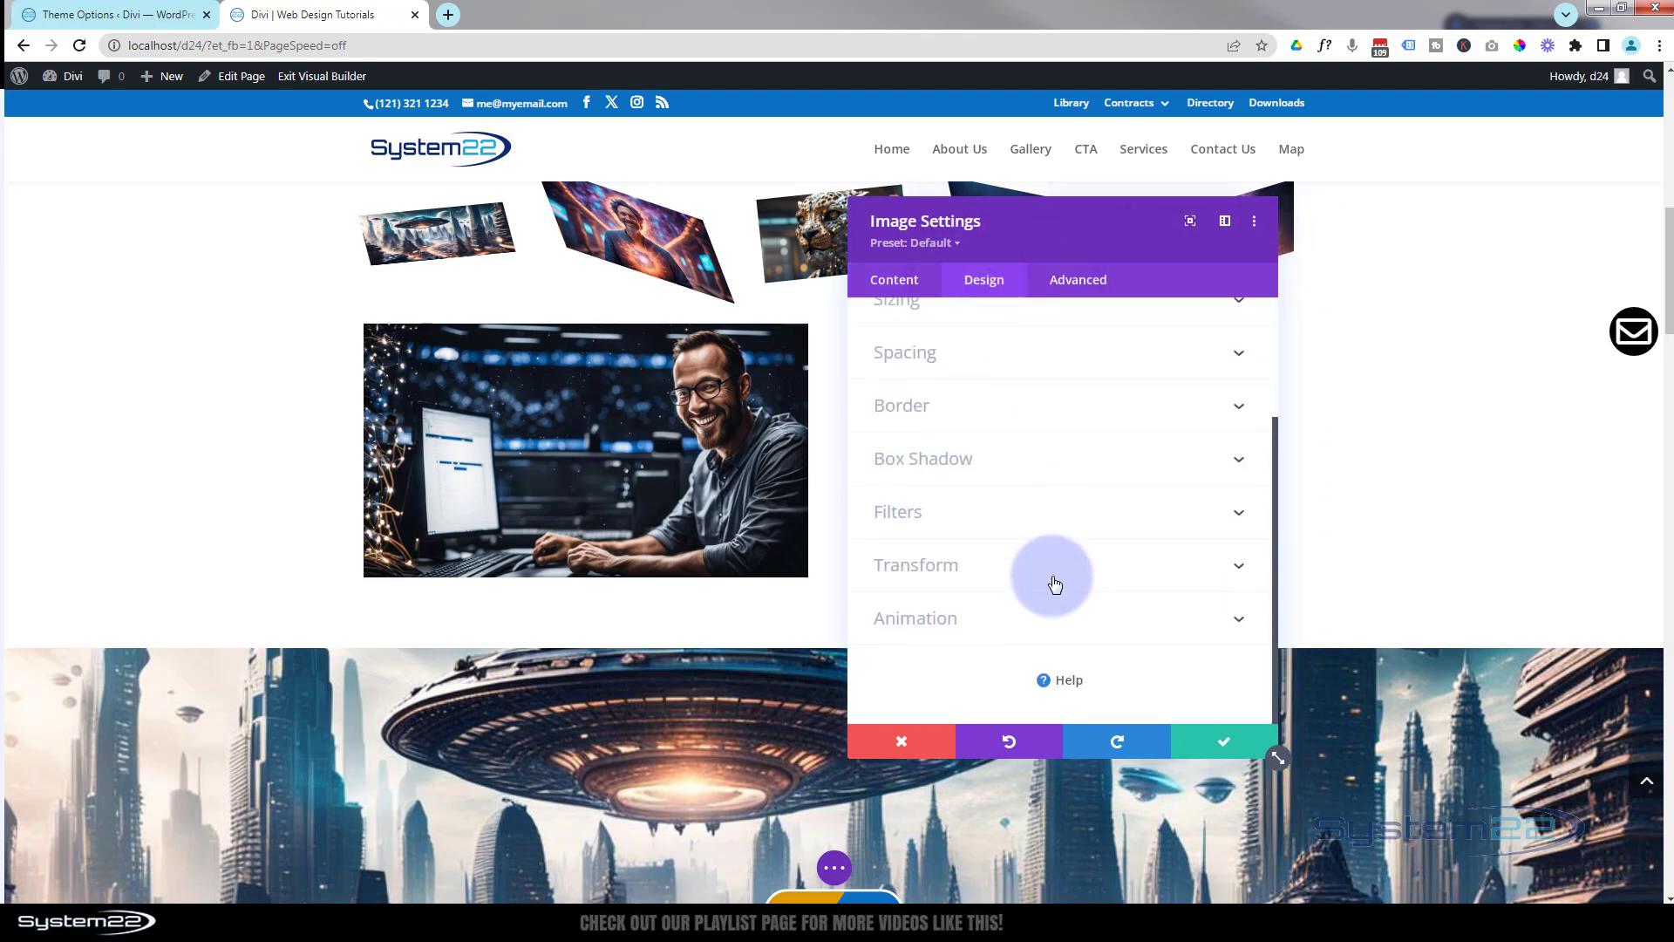
{"action": "left_click", "coordinate": [1048, 568]}
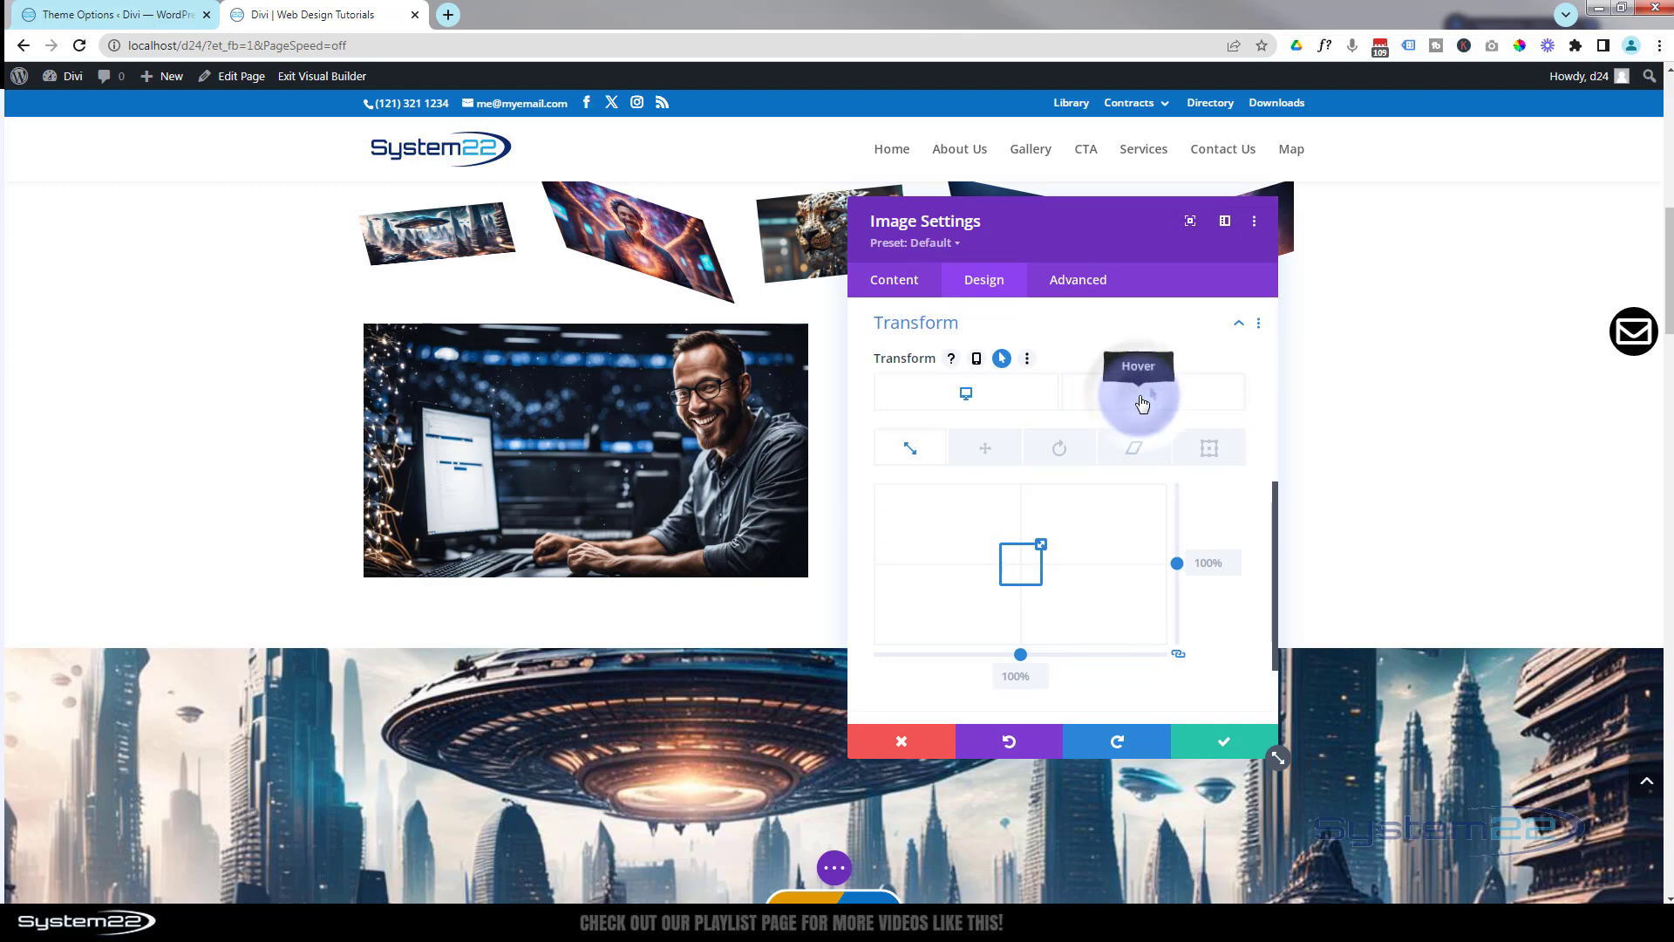
{"action": "left_click", "coordinate": [1142, 403]}
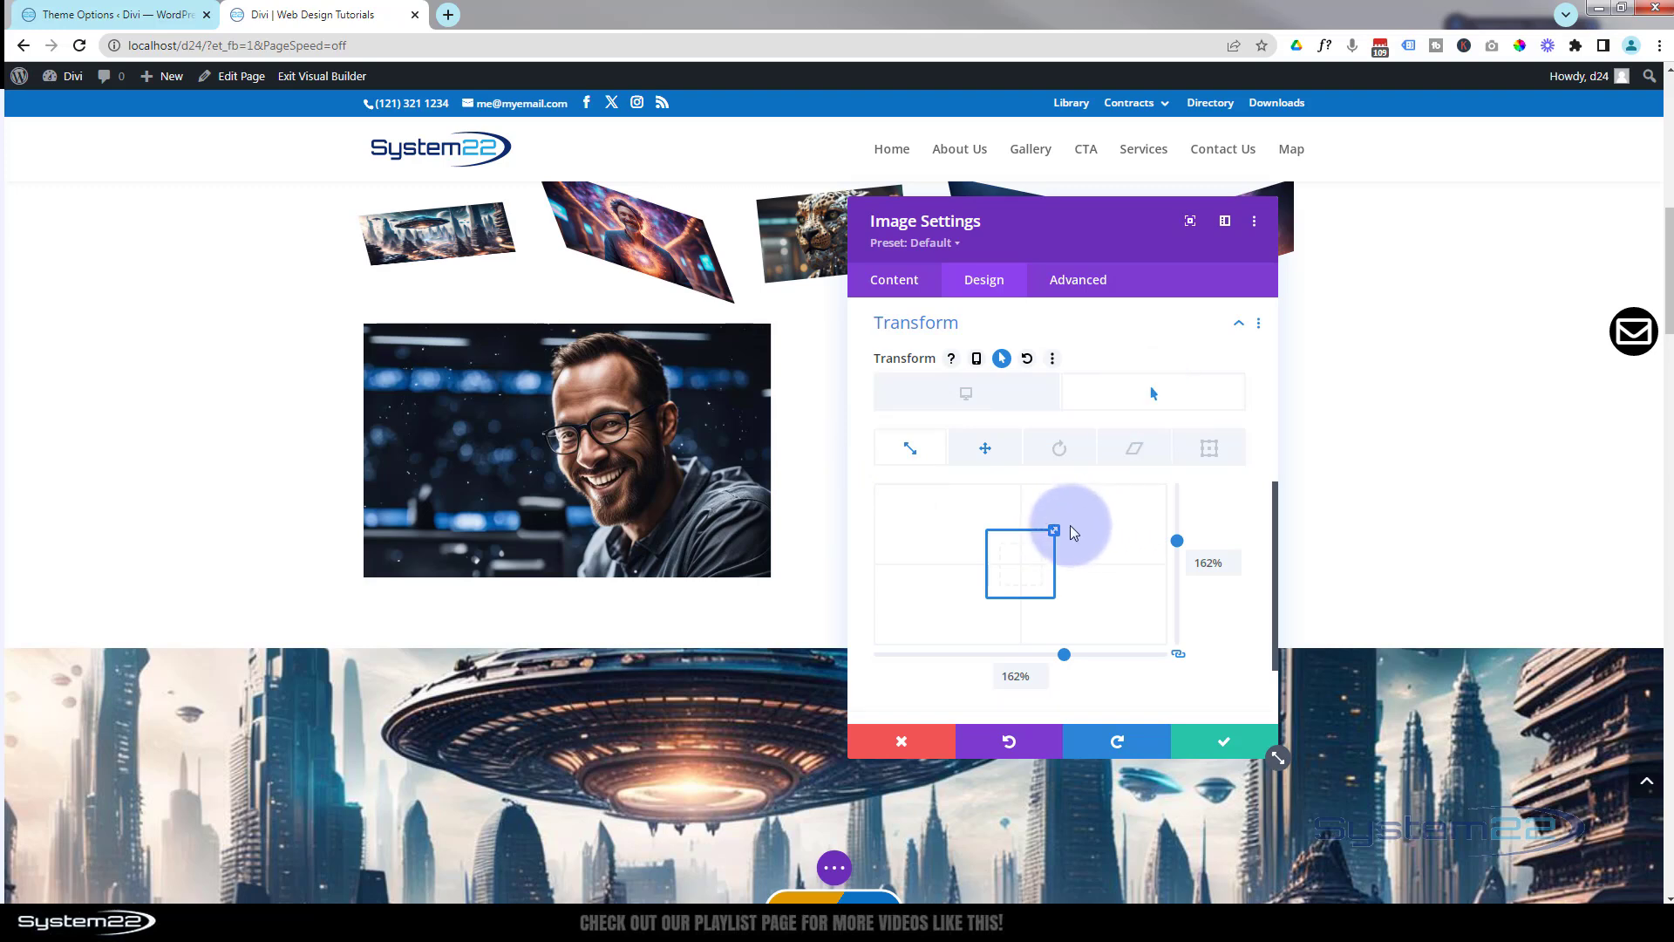
{"action": "left_click_drag", "start_coordinate": [1057, 529], "coordinate": [994, 580]}
{"action": "left_click", "coordinate": [991, 454]}
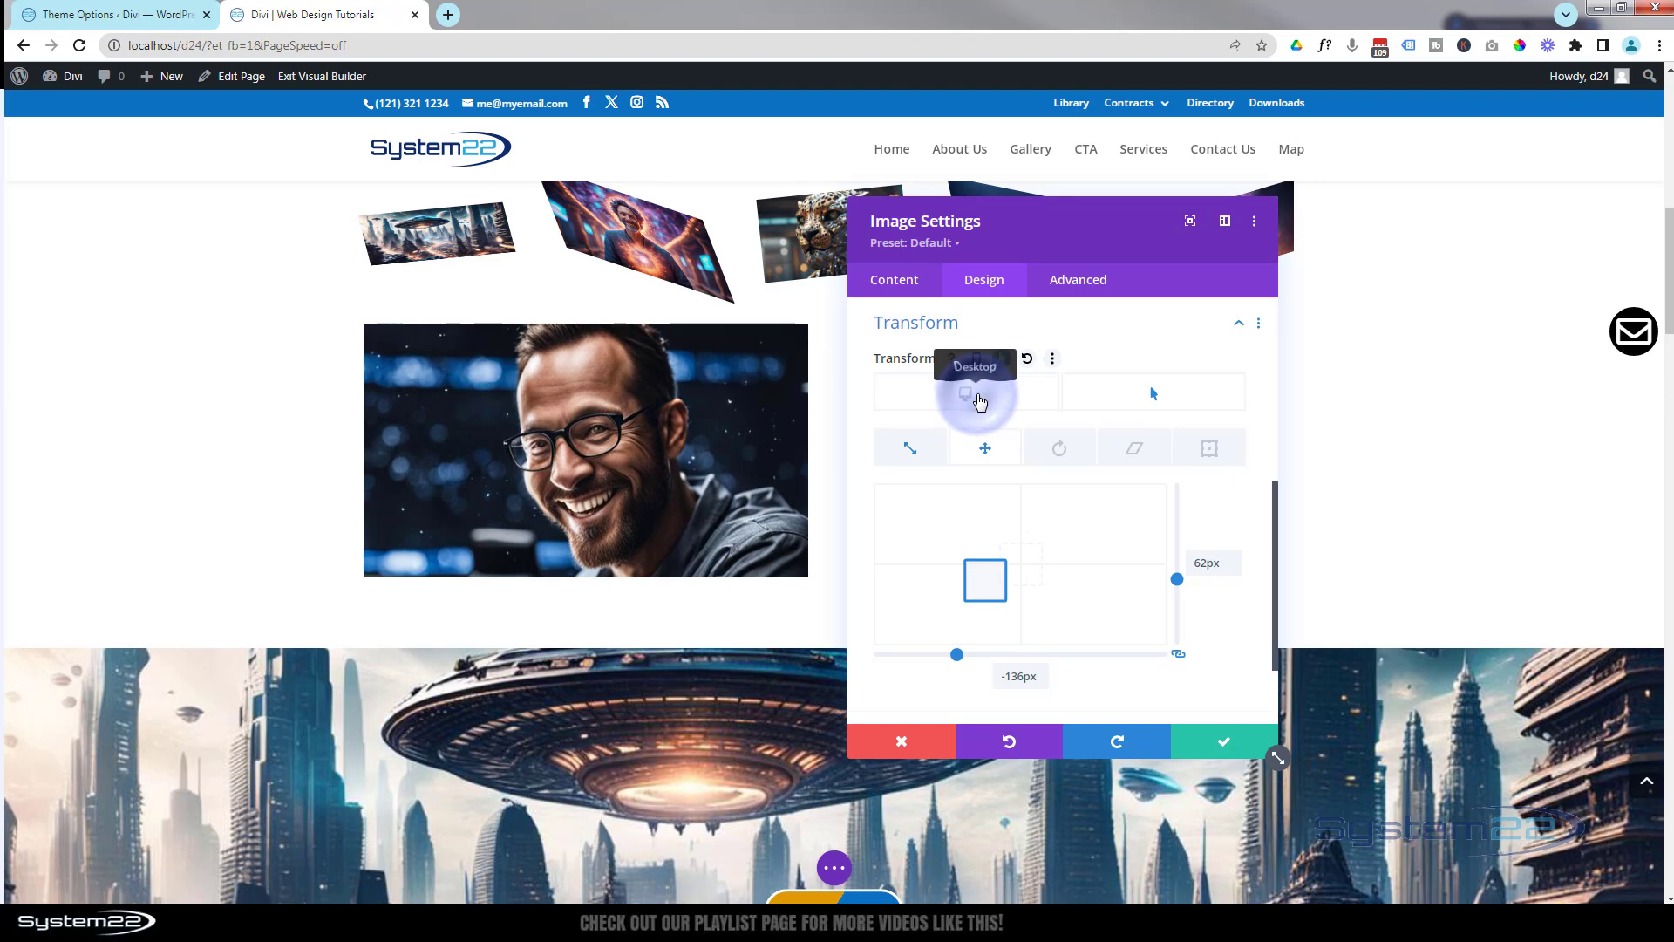
{"action": "left_click", "coordinate": [978, 397]}
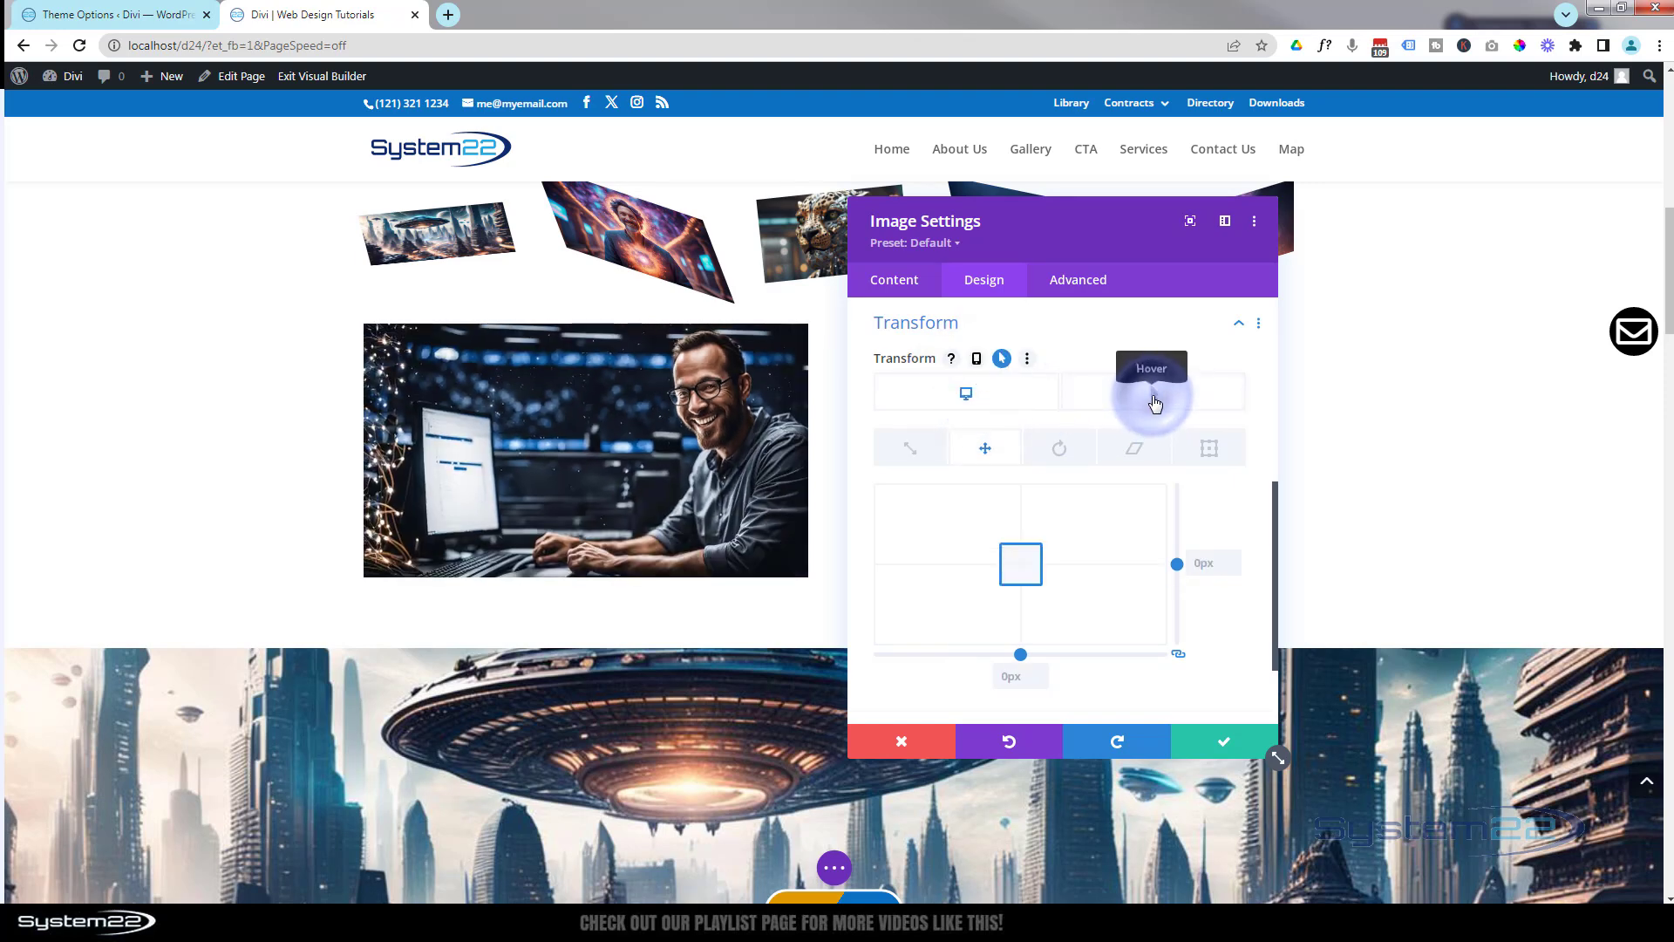
{"action": "left_click", "coordinate": [1155, 401]}
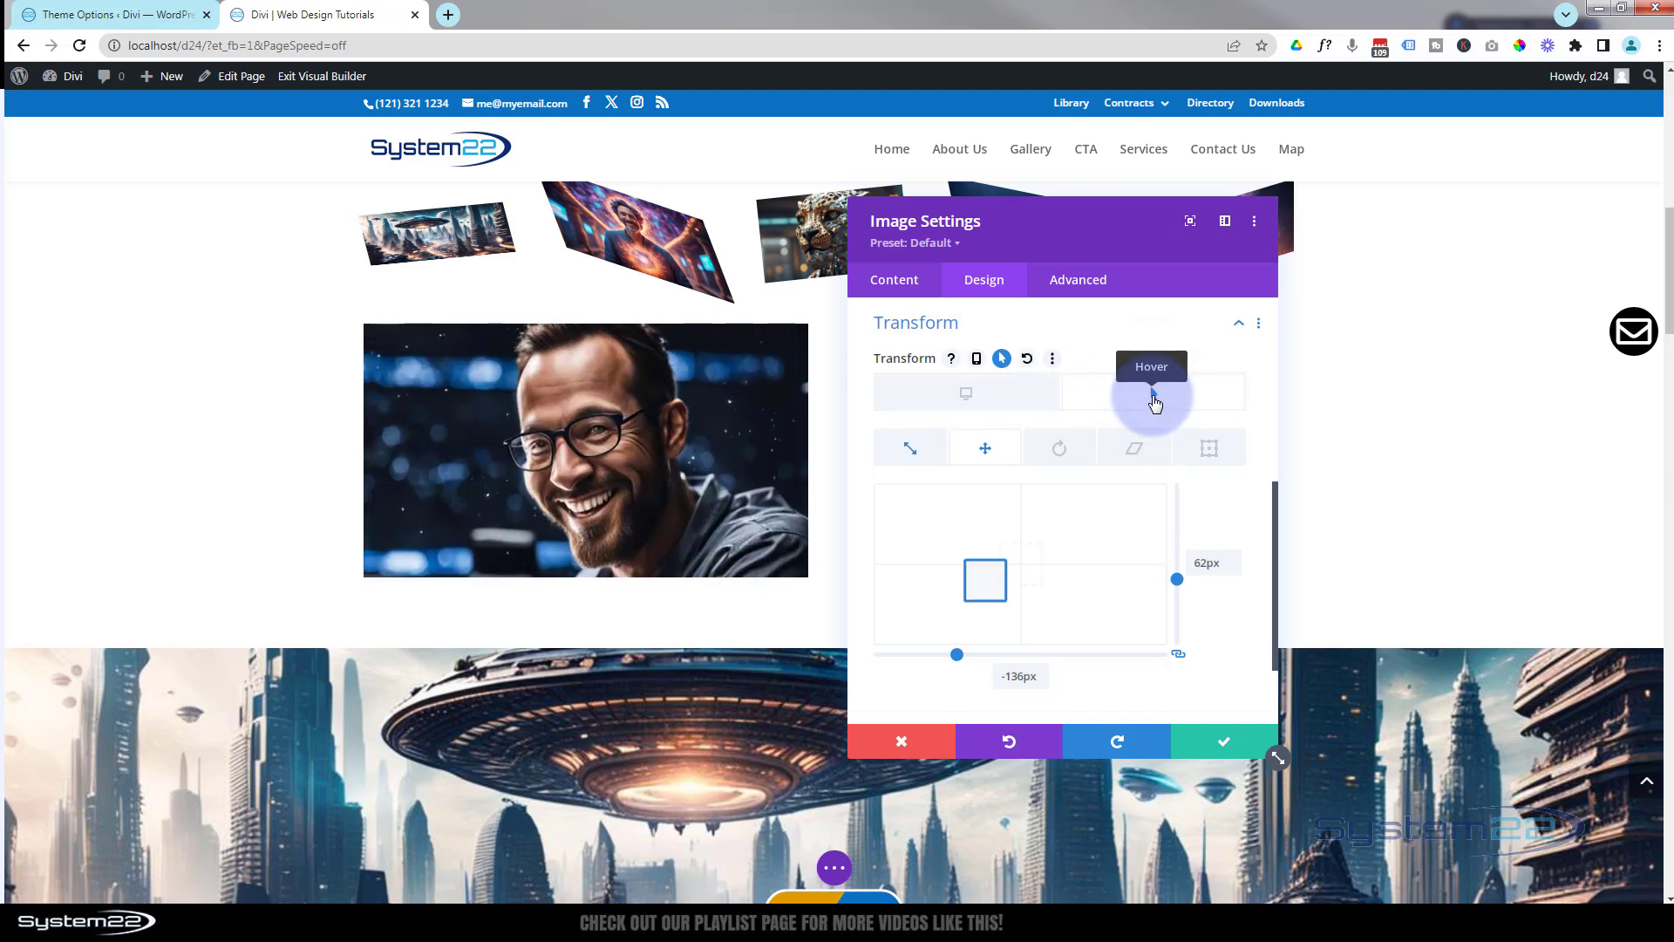
- Set the photo's transition duration to 600ms with an Ease-In-Out speed curve and save the image settings
{"action": "left_click", "coordinate": [1079, 280]}
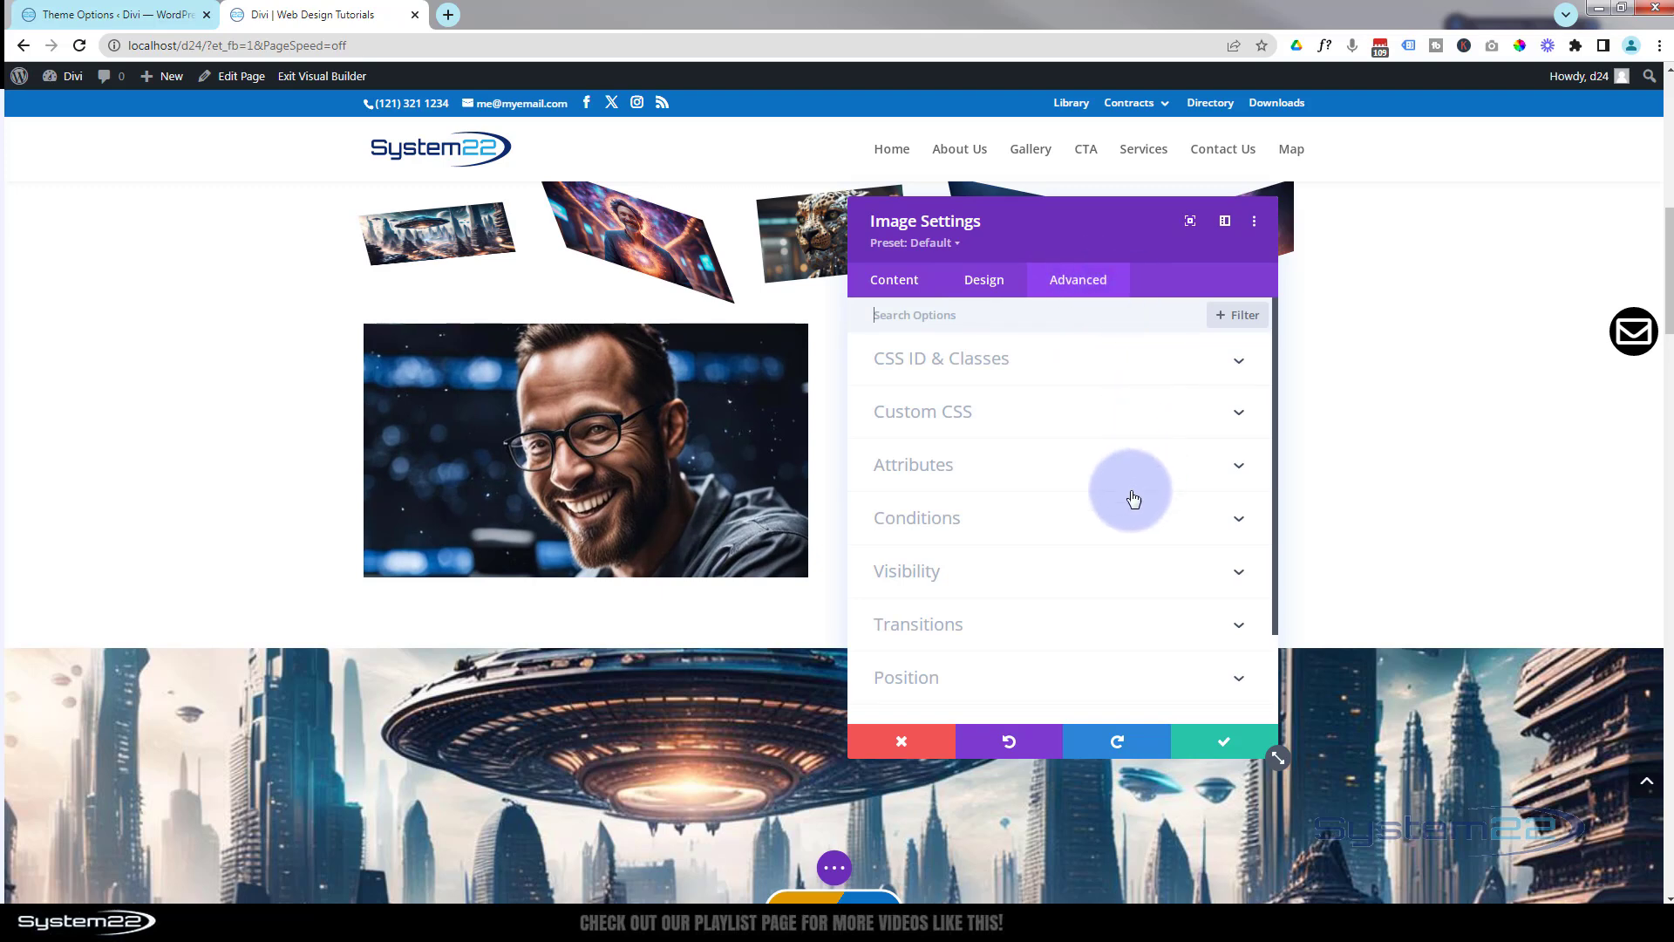
{"action": "left_click", "coordinate": [1102, 612]}
{"action": "left_click", "coordinate": [1144, 385]}
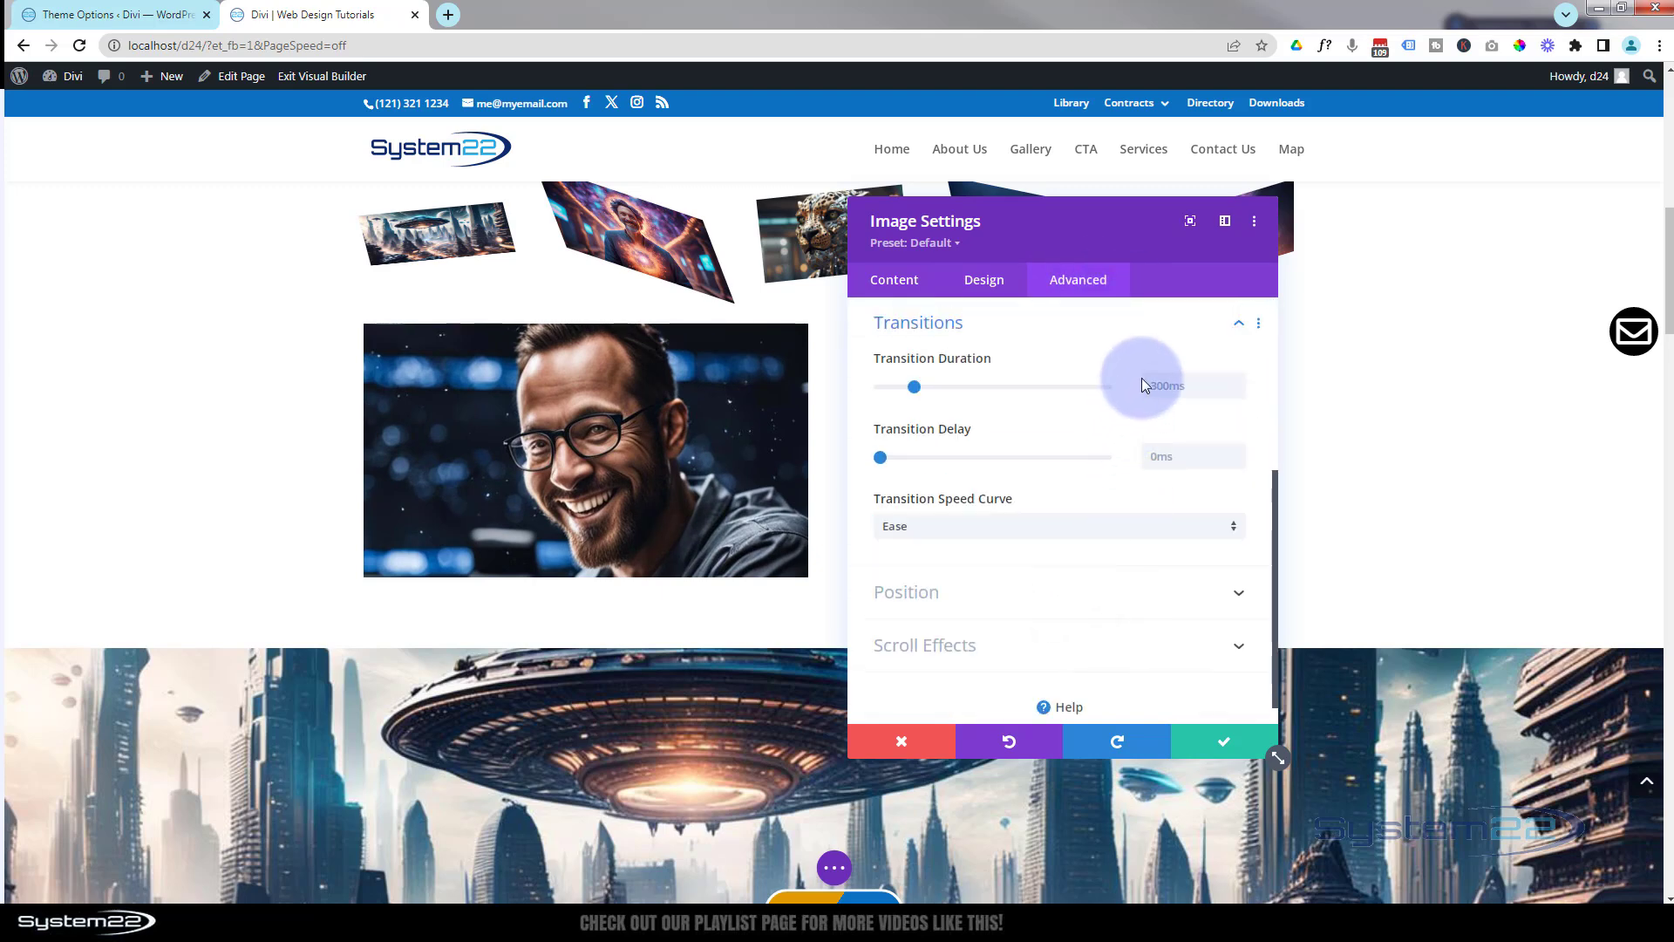
{"action": "left_click", "coordinate": [1170, 338]}
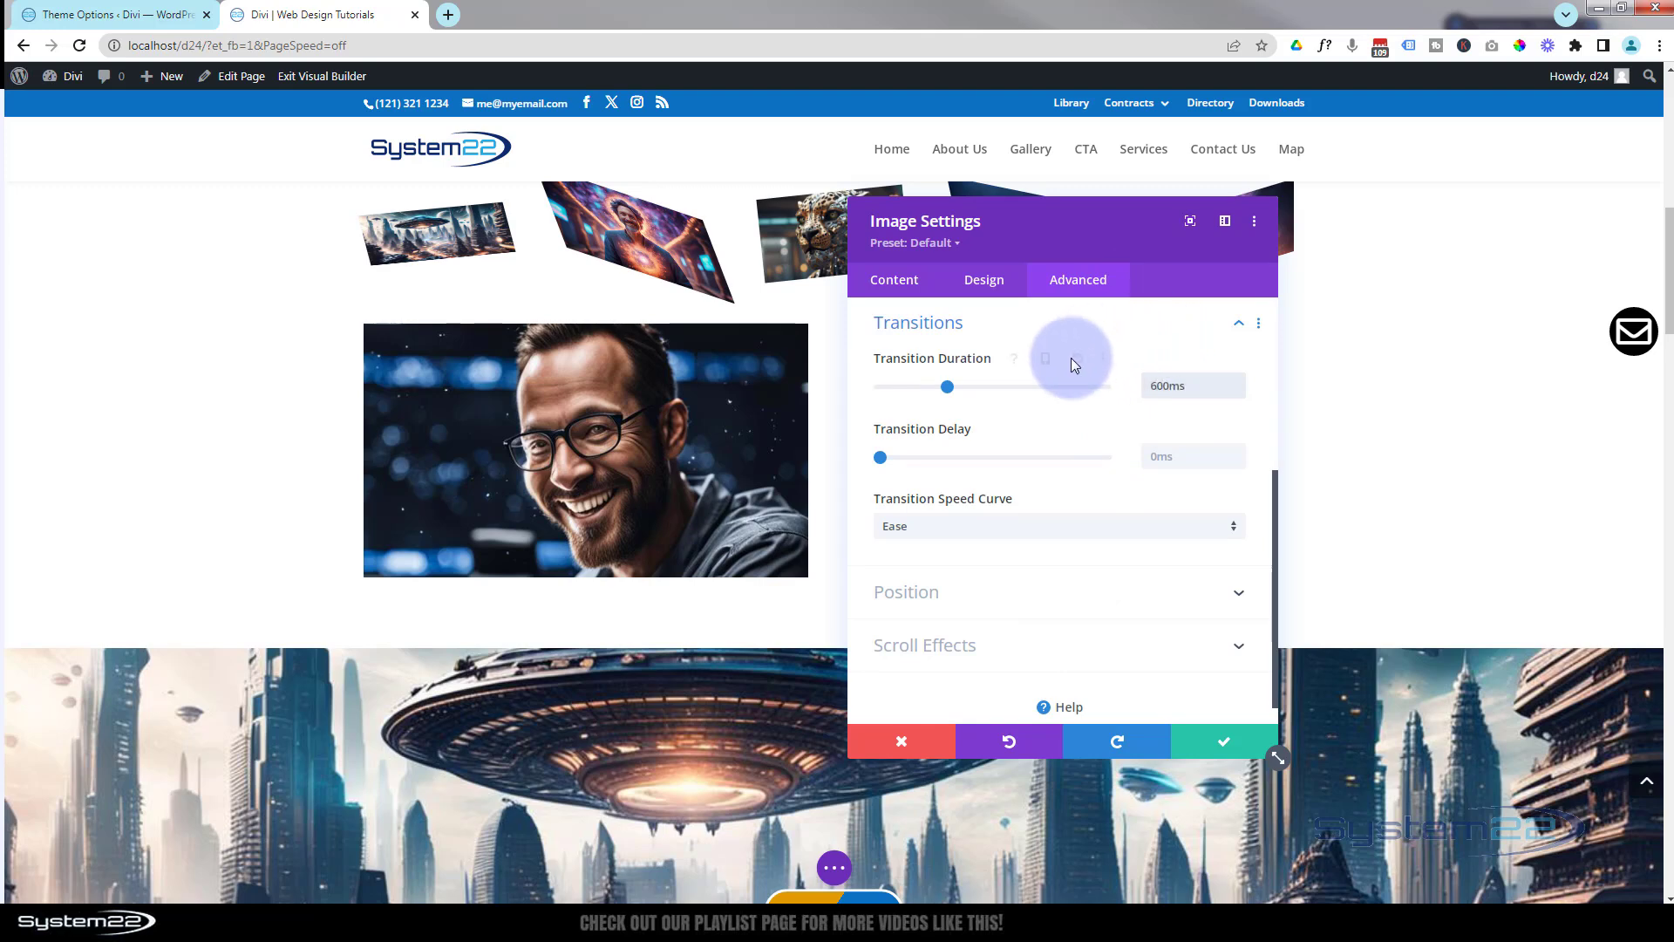
{"action": "left_click", "coordinate": [994, 526]}
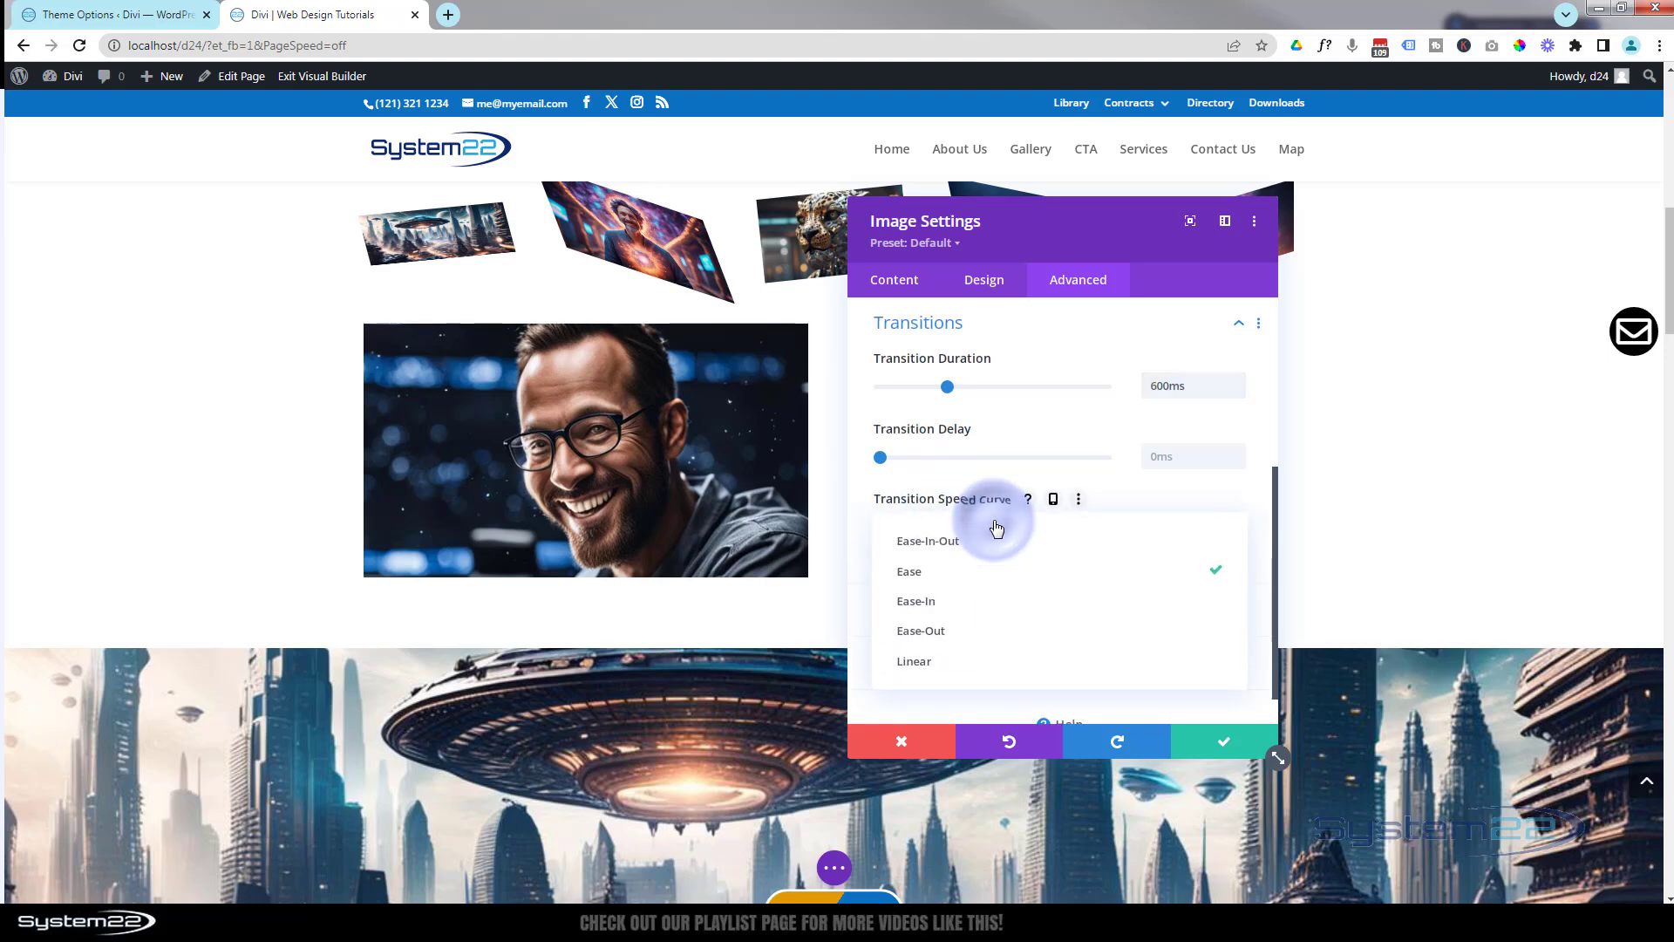
{"action": "left_click", "coordinate": [945, 545]}
{"action": "left_click", "coordinate": [1228, 746]}
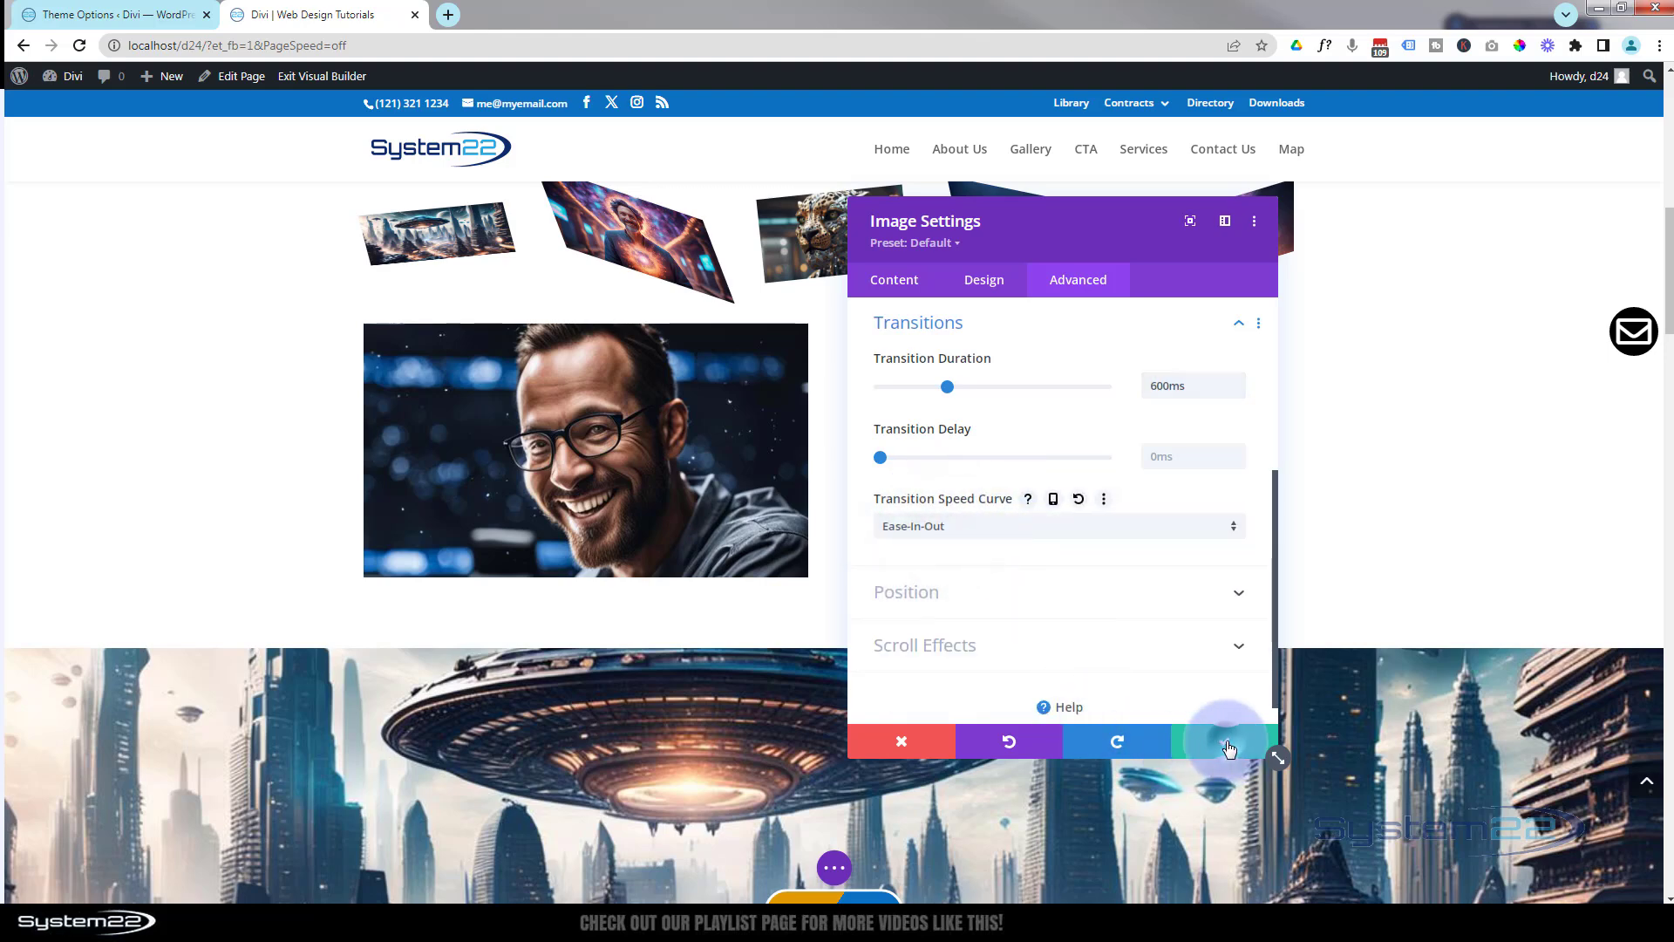
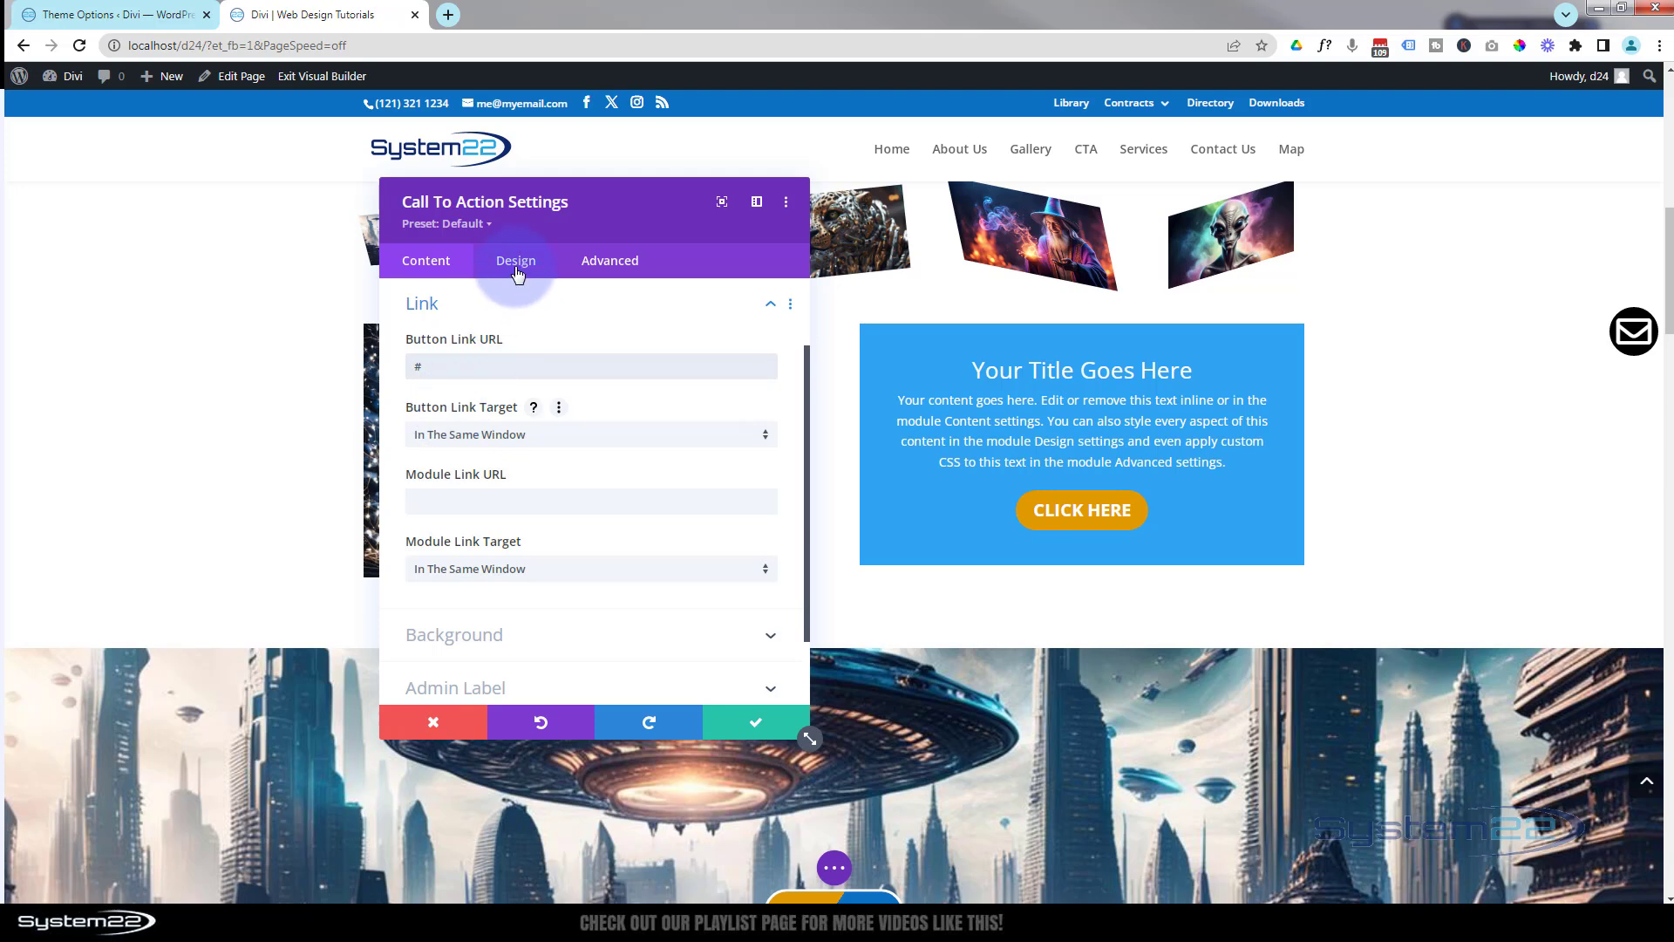
- Rotate the Call To Action module's hover state to 359deg in Transform and compare the desktop and hover states
{"action": "left_click", "coordinate": [516, 272]}
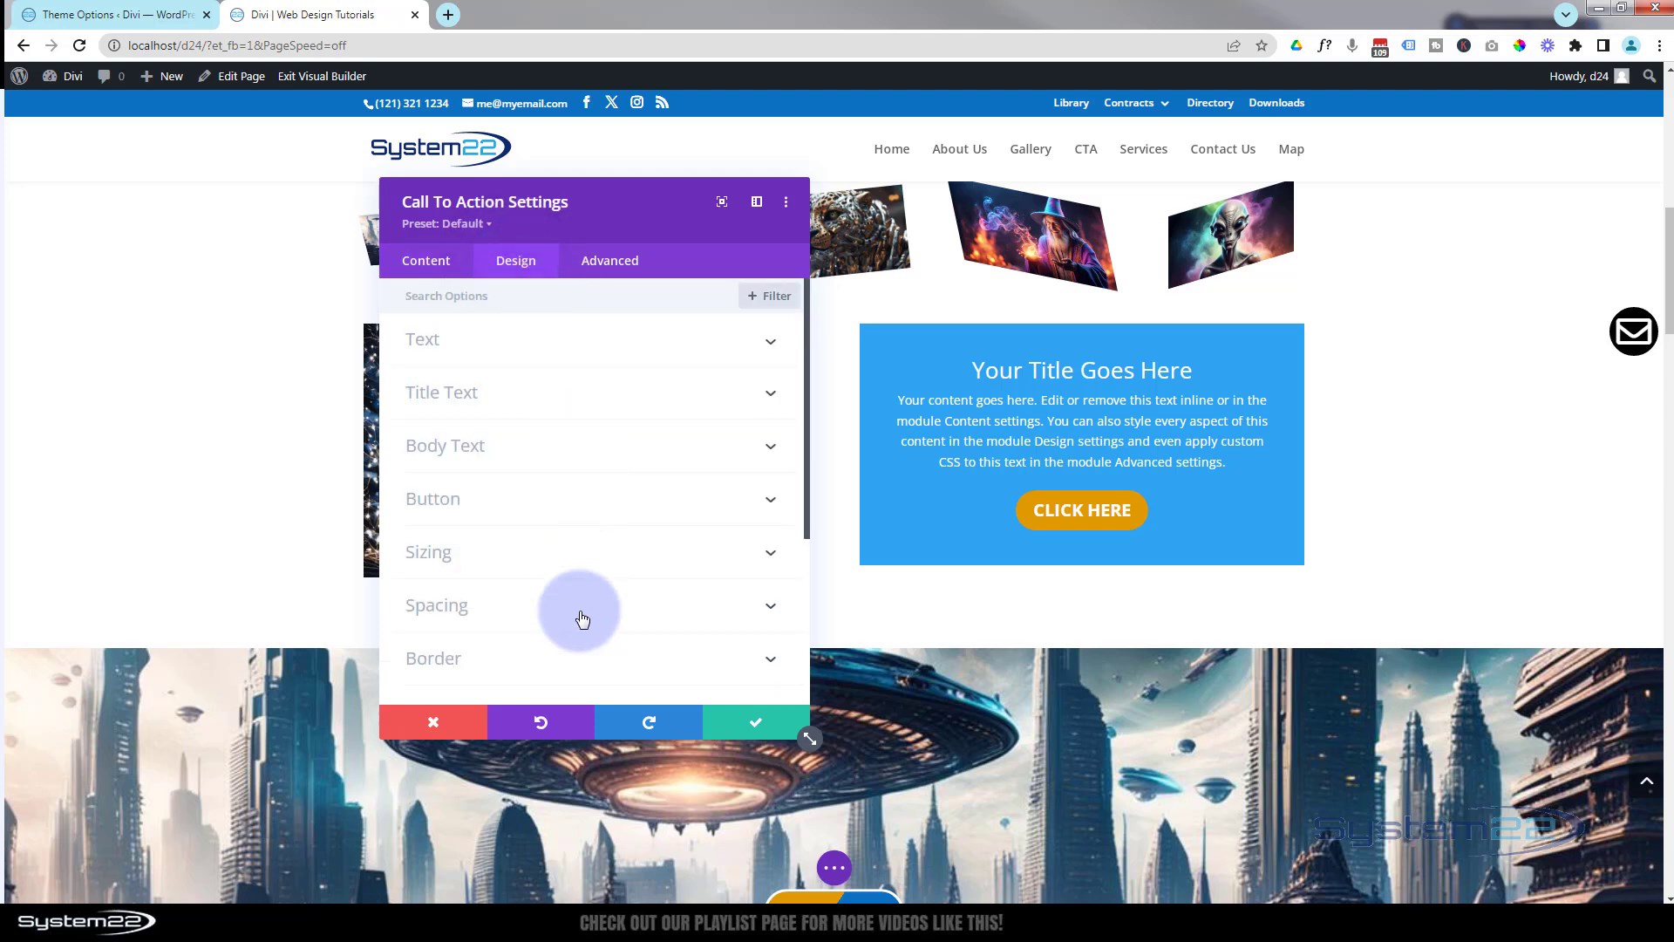
{"action": "scroll", "coordinate": [580, 615], "scroll_direction": "down", "scroll_amount": 4}
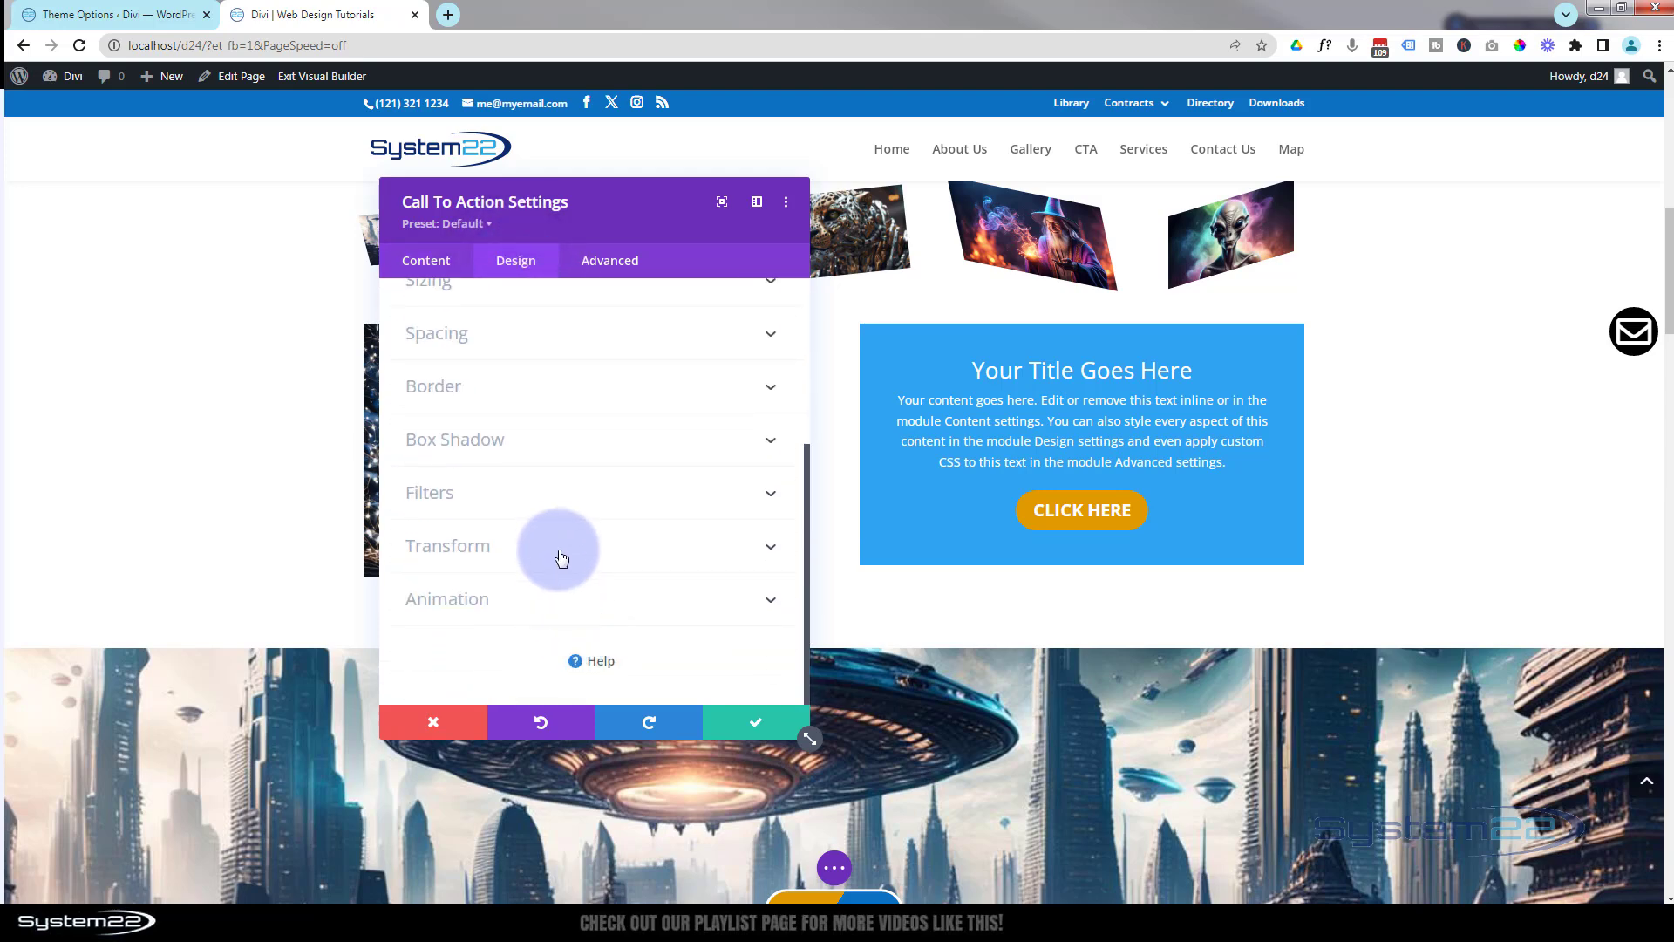
{"action": "left_click", "coordinate": [561, 547]}
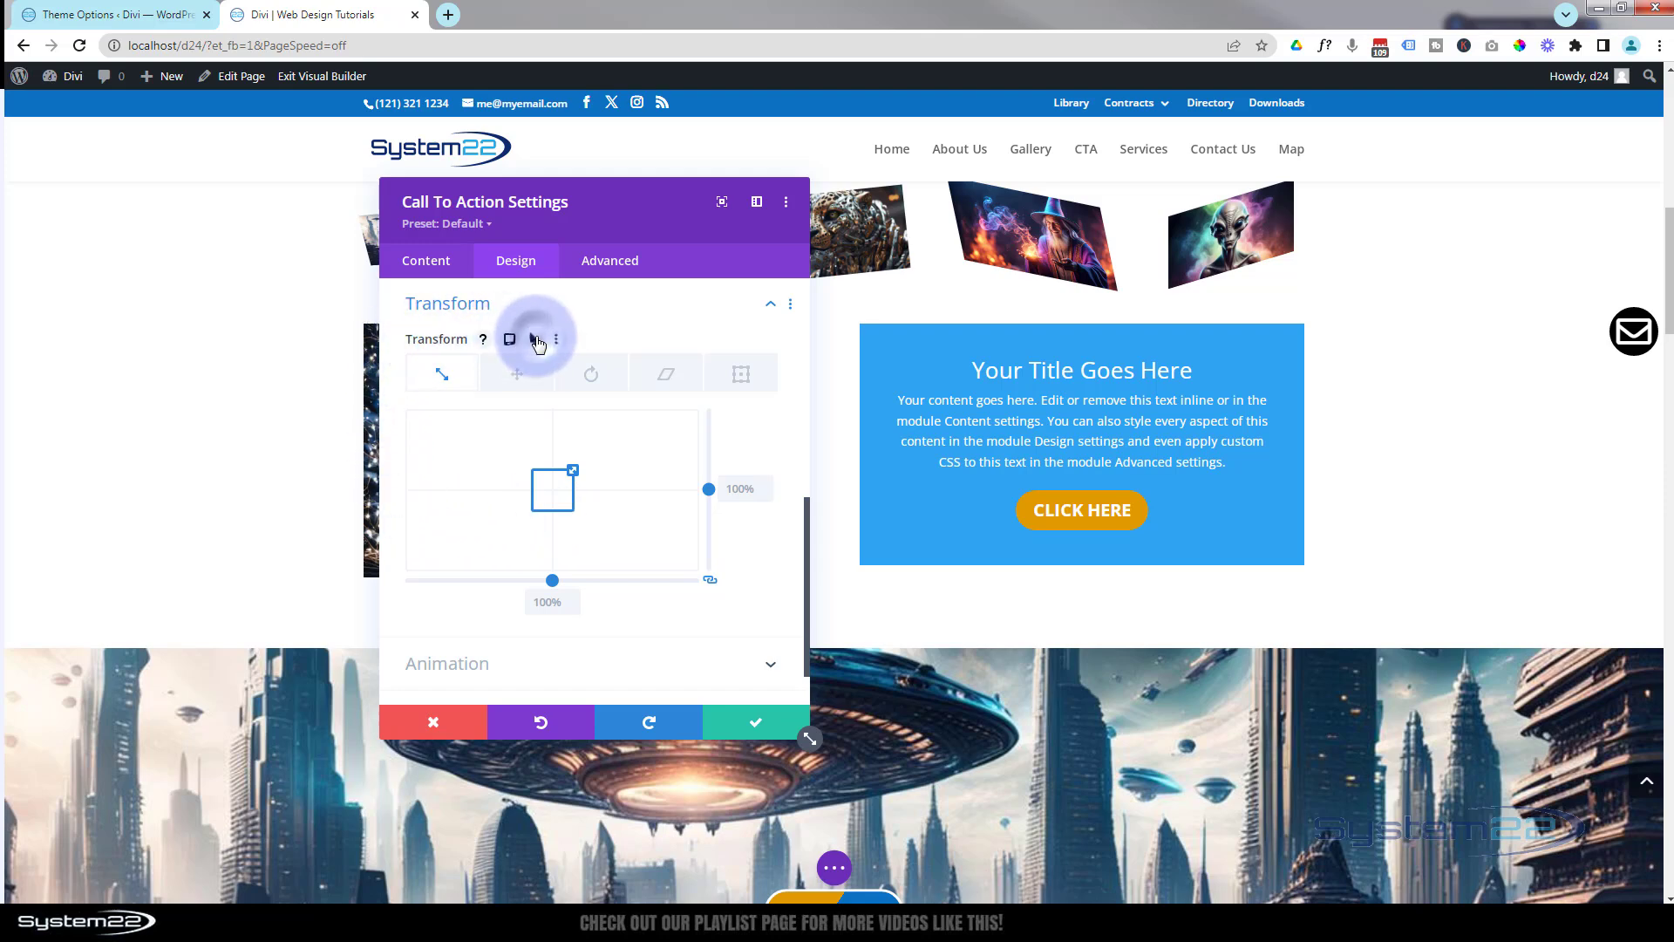
{"action": "left_click", "coordinate": [535, 340]}
{"action": "left_click", "coordinate": [689, 375]}
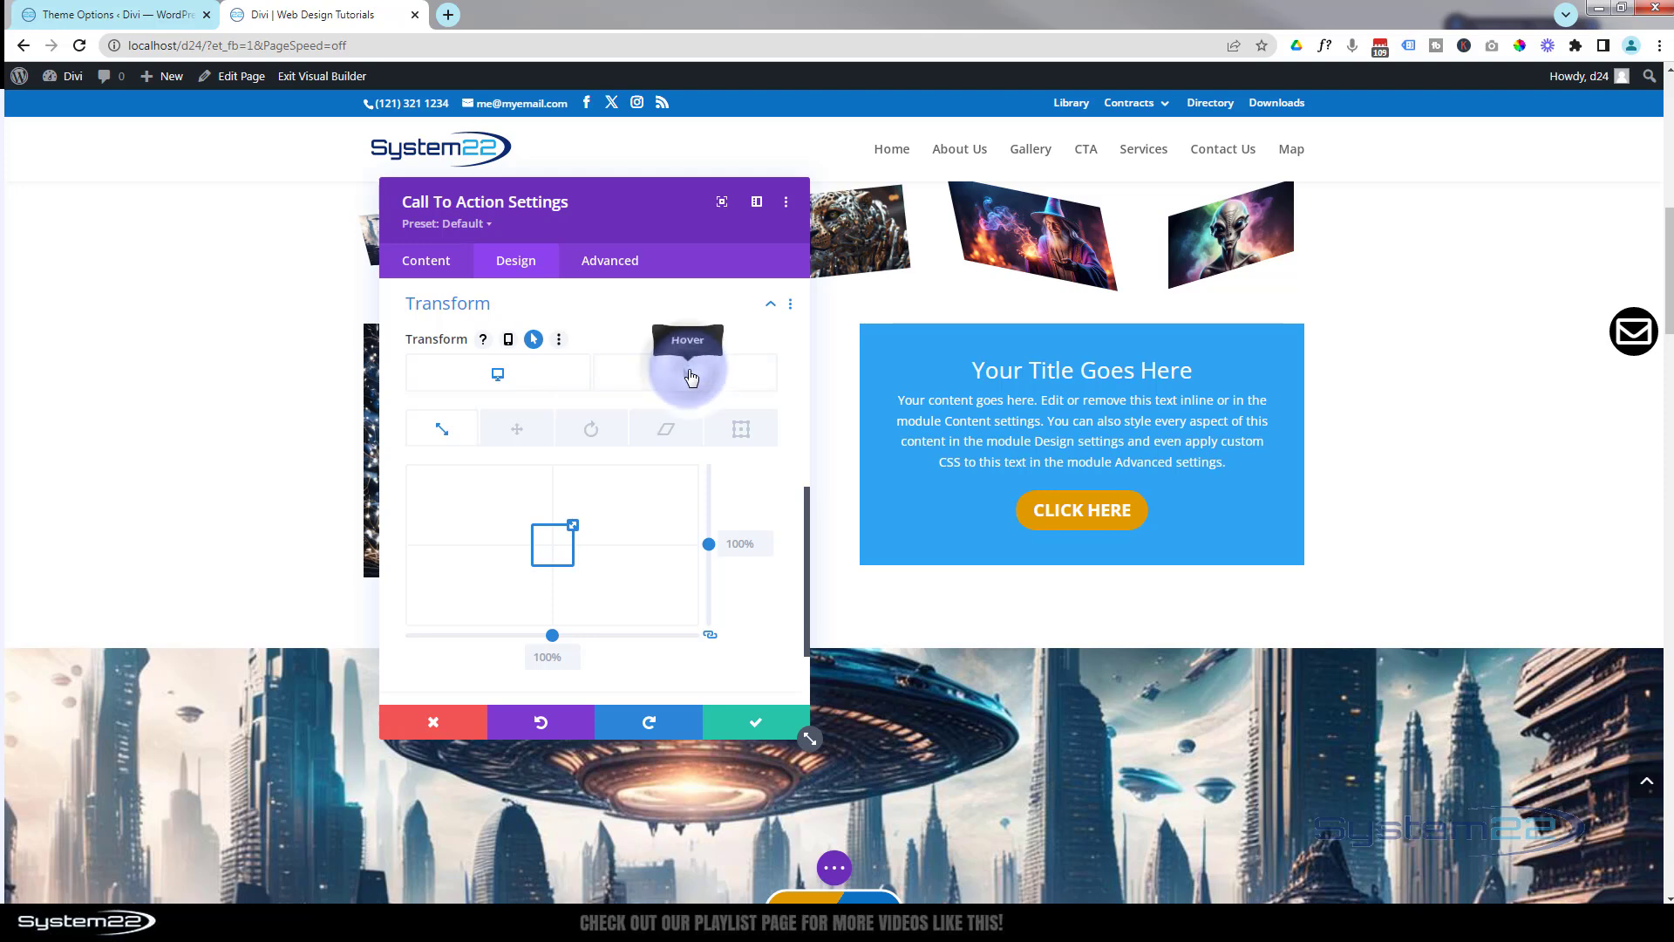
{"action": "left_click", "coordinate": [619, 448]}
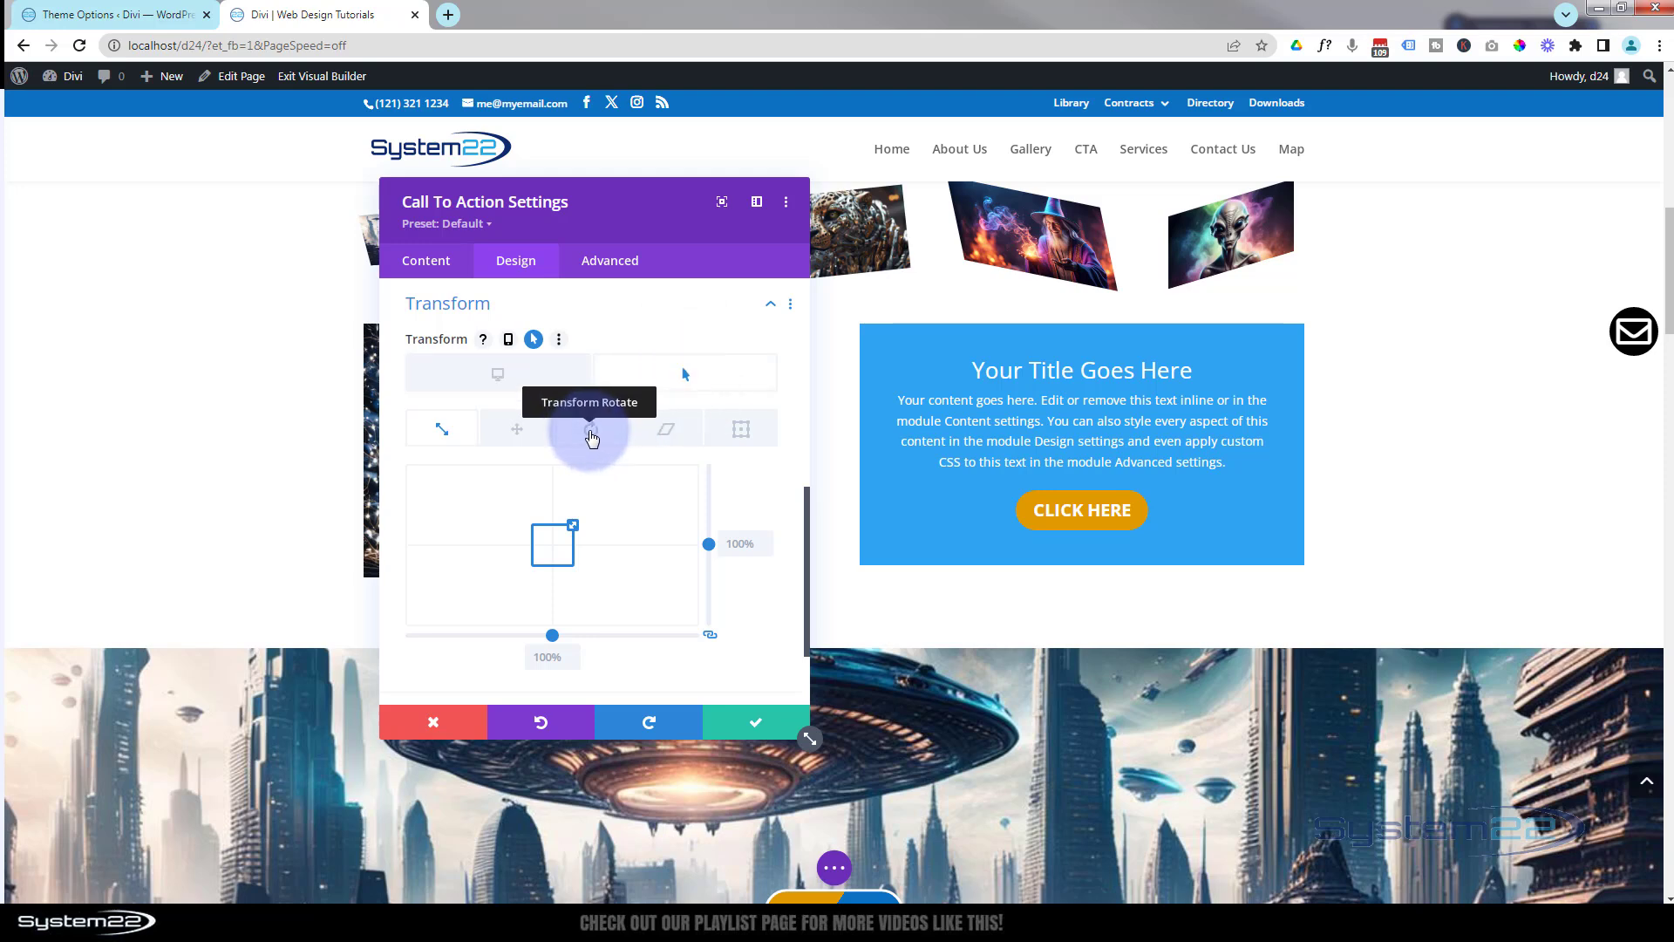
{"action": "left_click", "coordinate": [589, 431]}
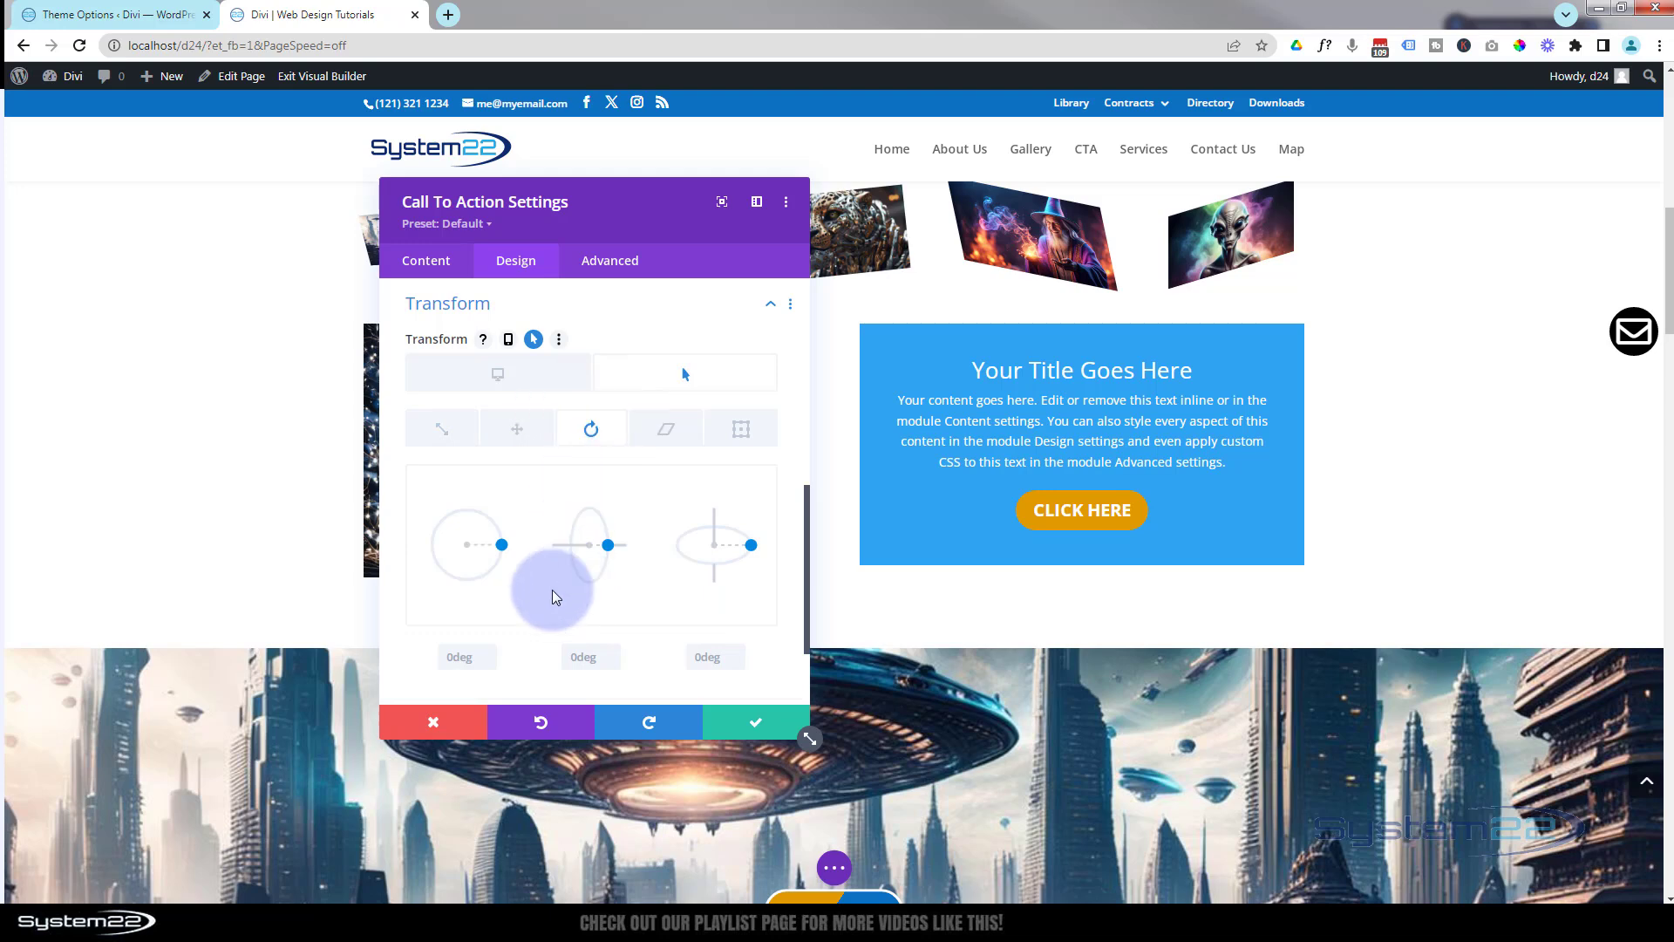
{"action": "mouse_move", "coordinate": [503, 549]}
{"action": "left_mouse_down"}
{"action": "mouse_move", "coordinate": [460, 579]}
{"action": "mouse_move", "coordinate": [448, 542]}
{"action": "mouse_move", "coordinate": [487, 520]}
{"action": "mouse_move", "coordinate": [506, 548]}
{"action": "left_mouse_up"}
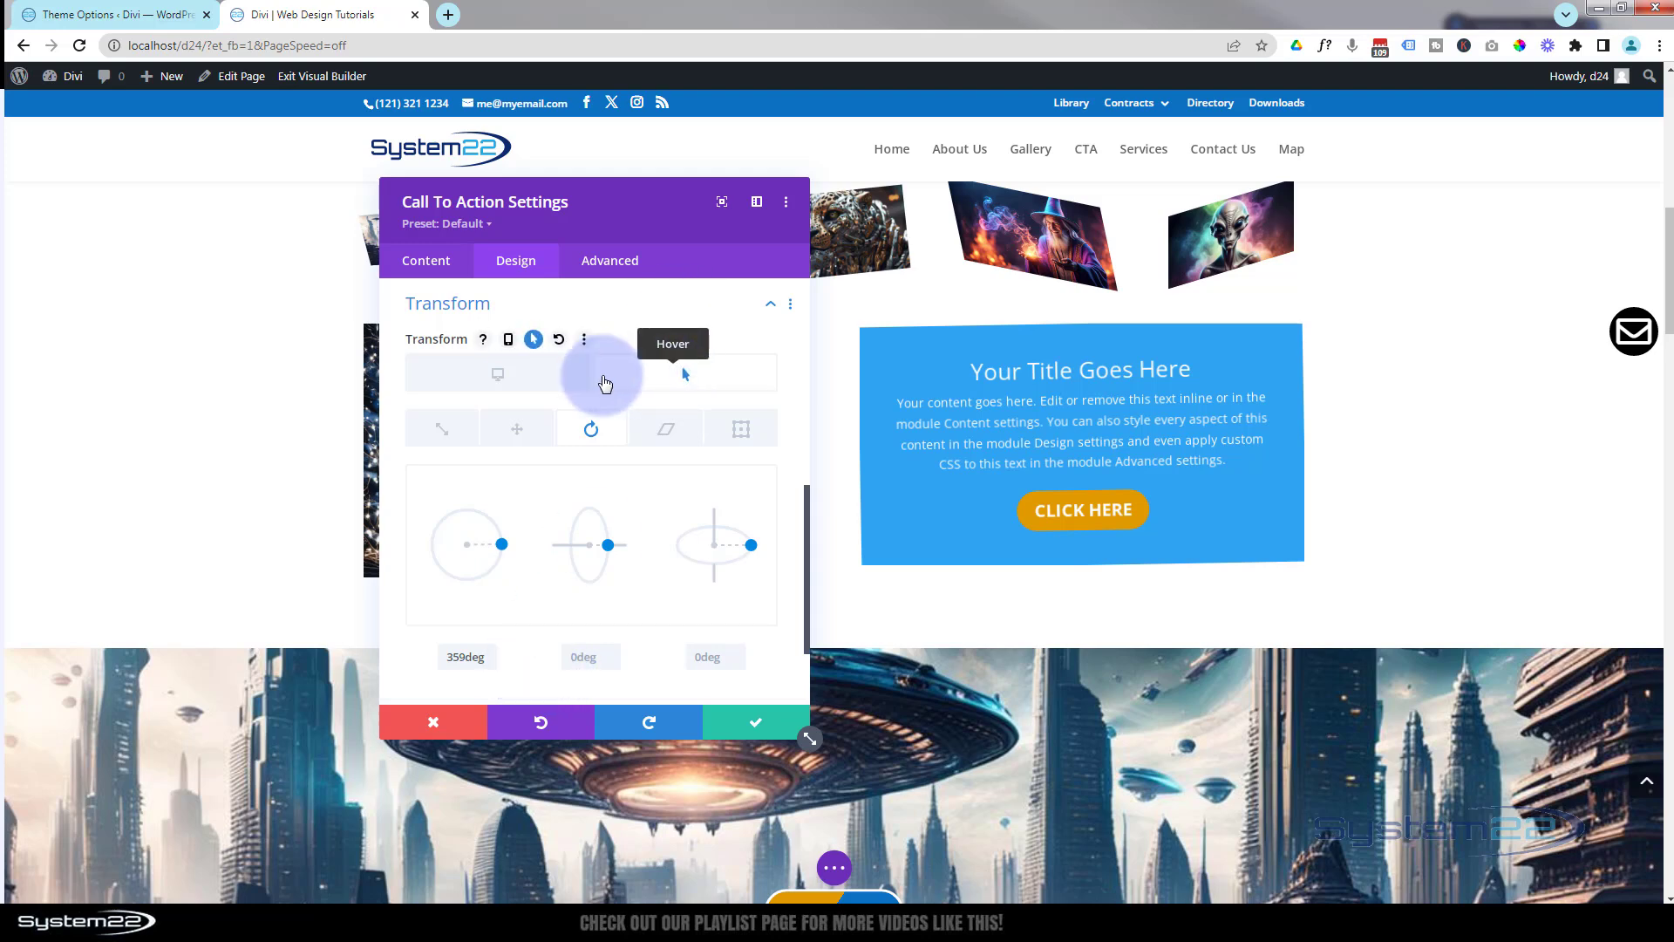
{"action": "left_click", "coordinate": [516, 377]}
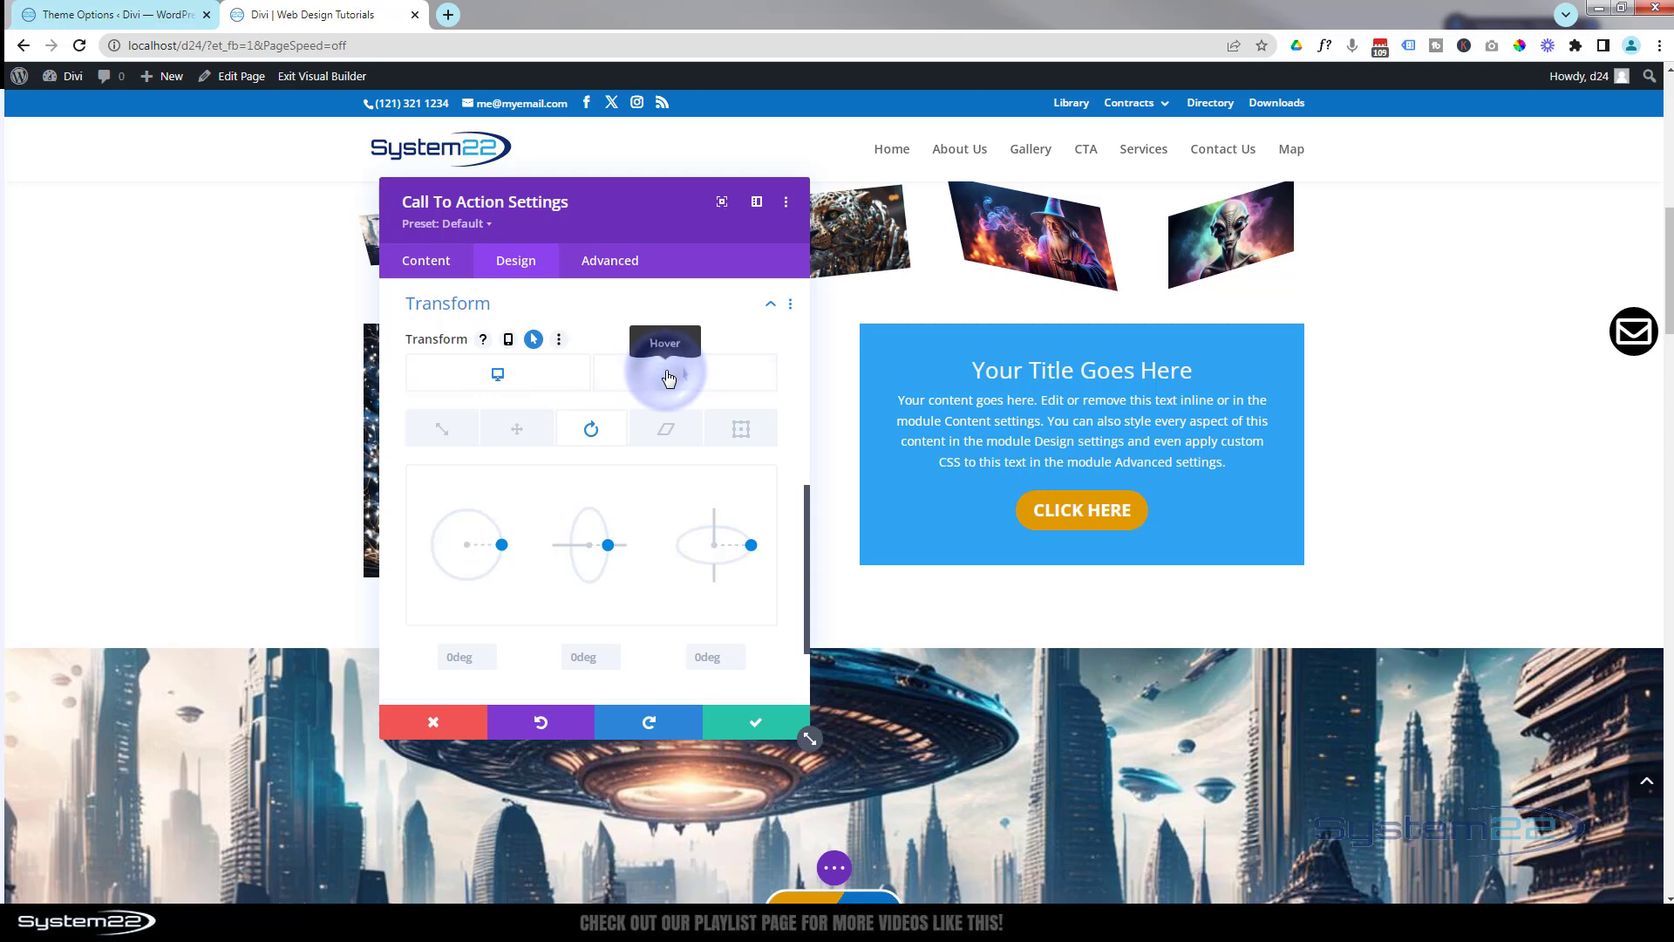
{"action": "left_click", "coordinate": [669, 378]}
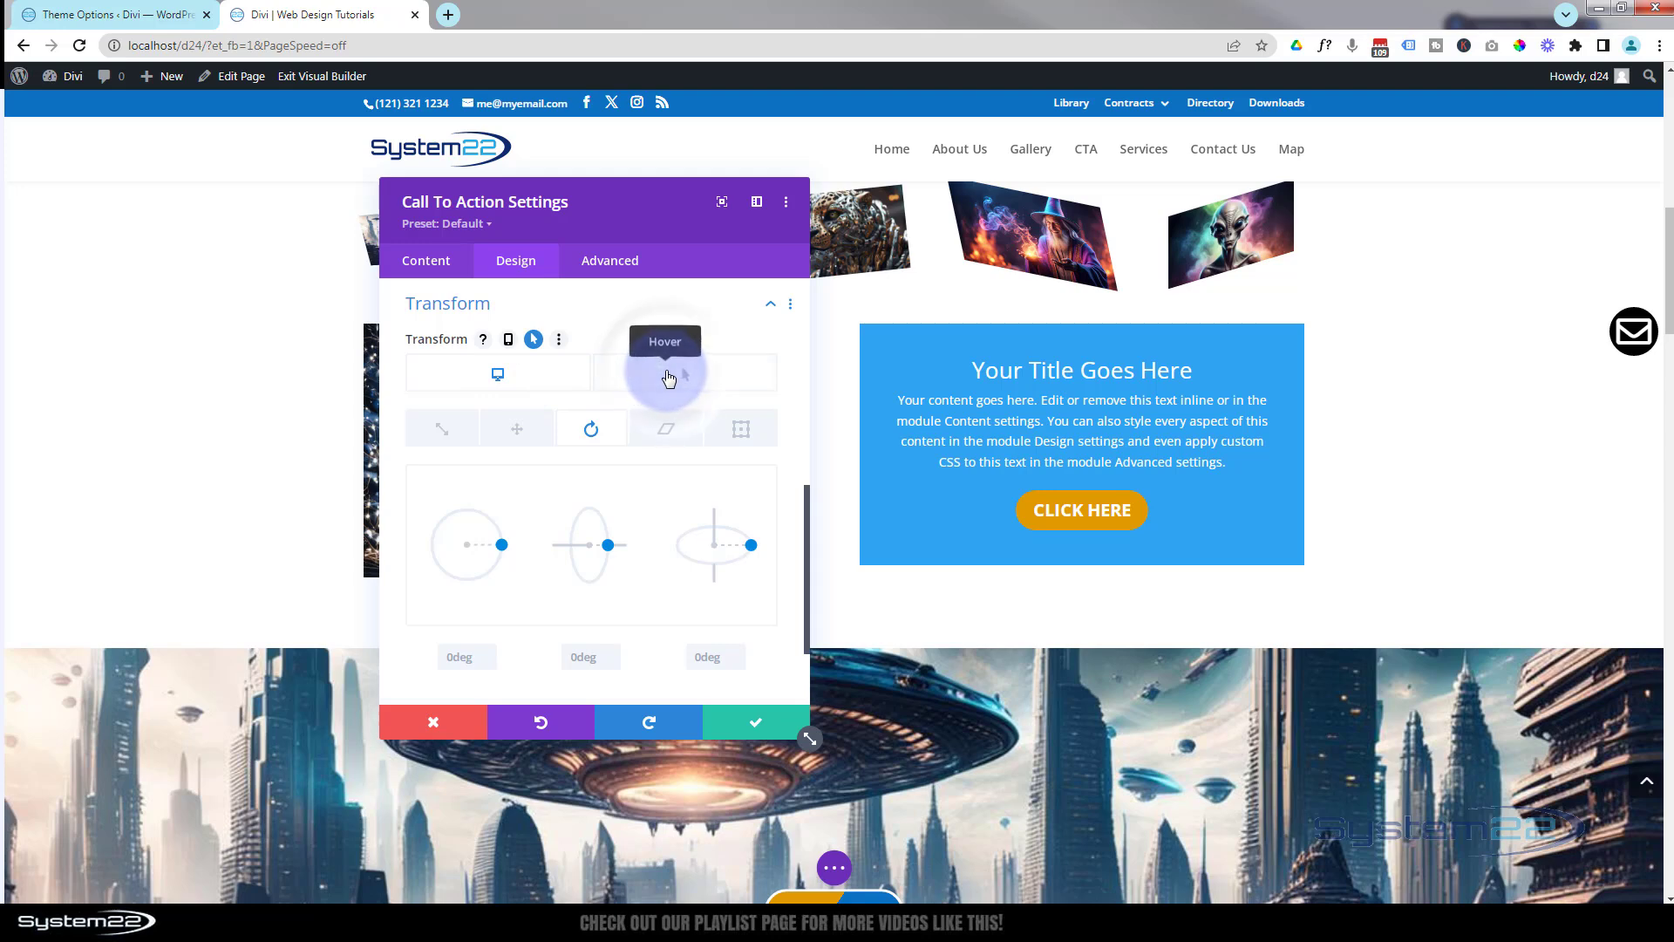
{"action": "left_click", "coordinate": [539, 383]}
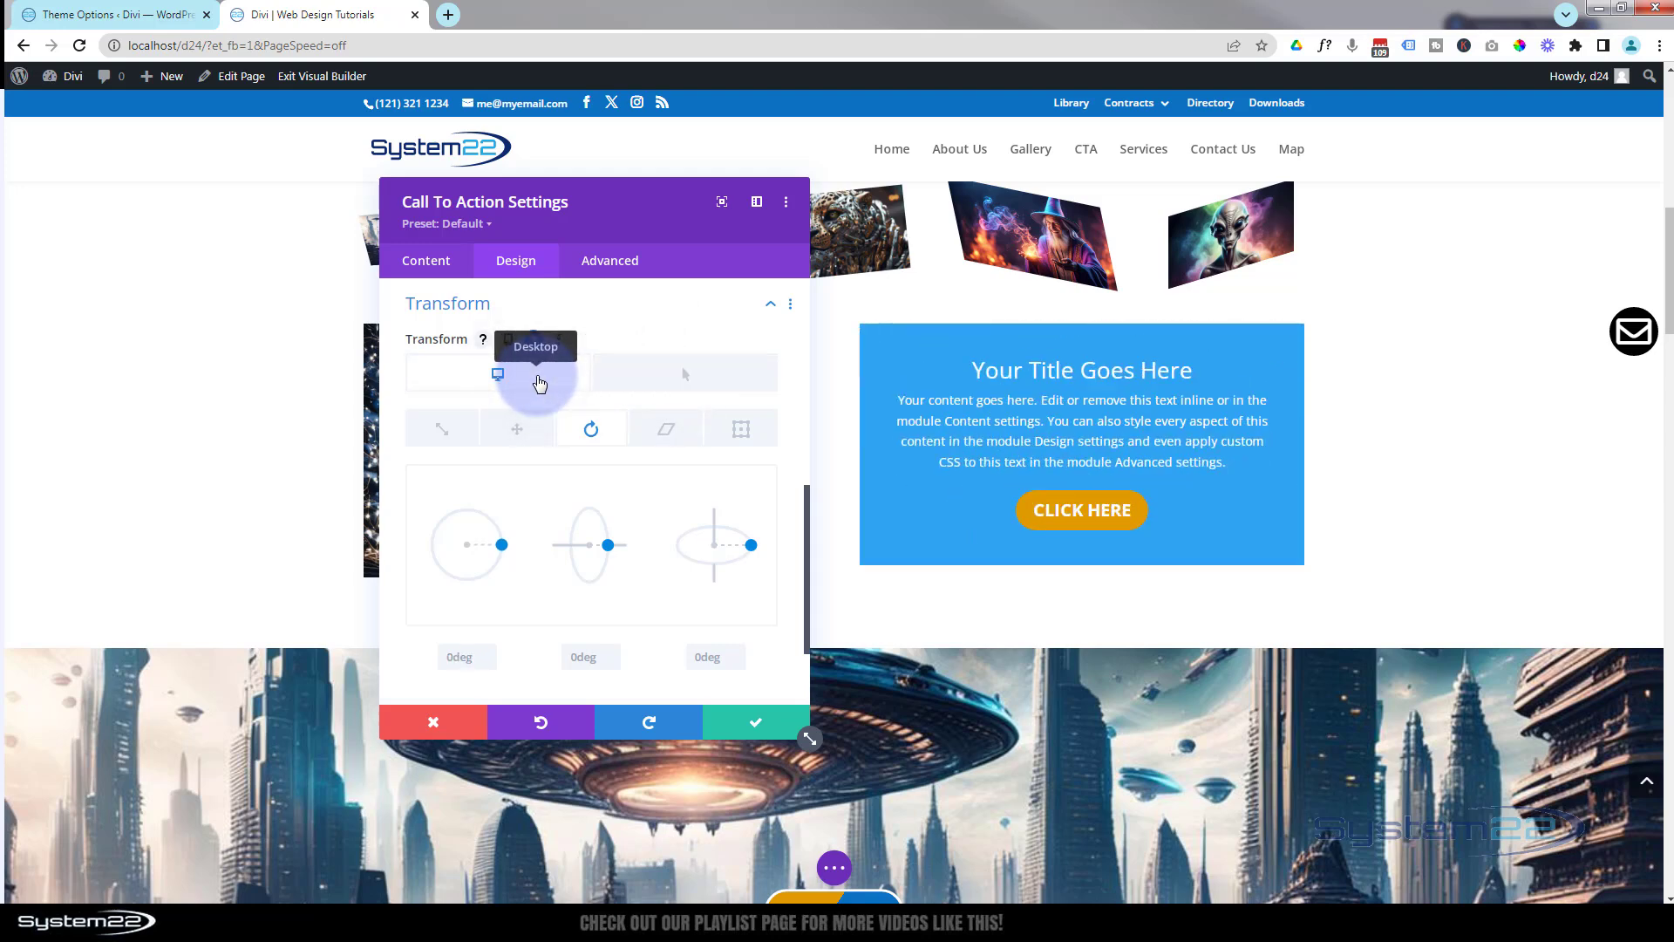
- Set the Call To Action's transition duration to 500ms with an Ease-In-Out speed curve and save the module settings
{"action": "left_click", "coordinate": [624, 263]}
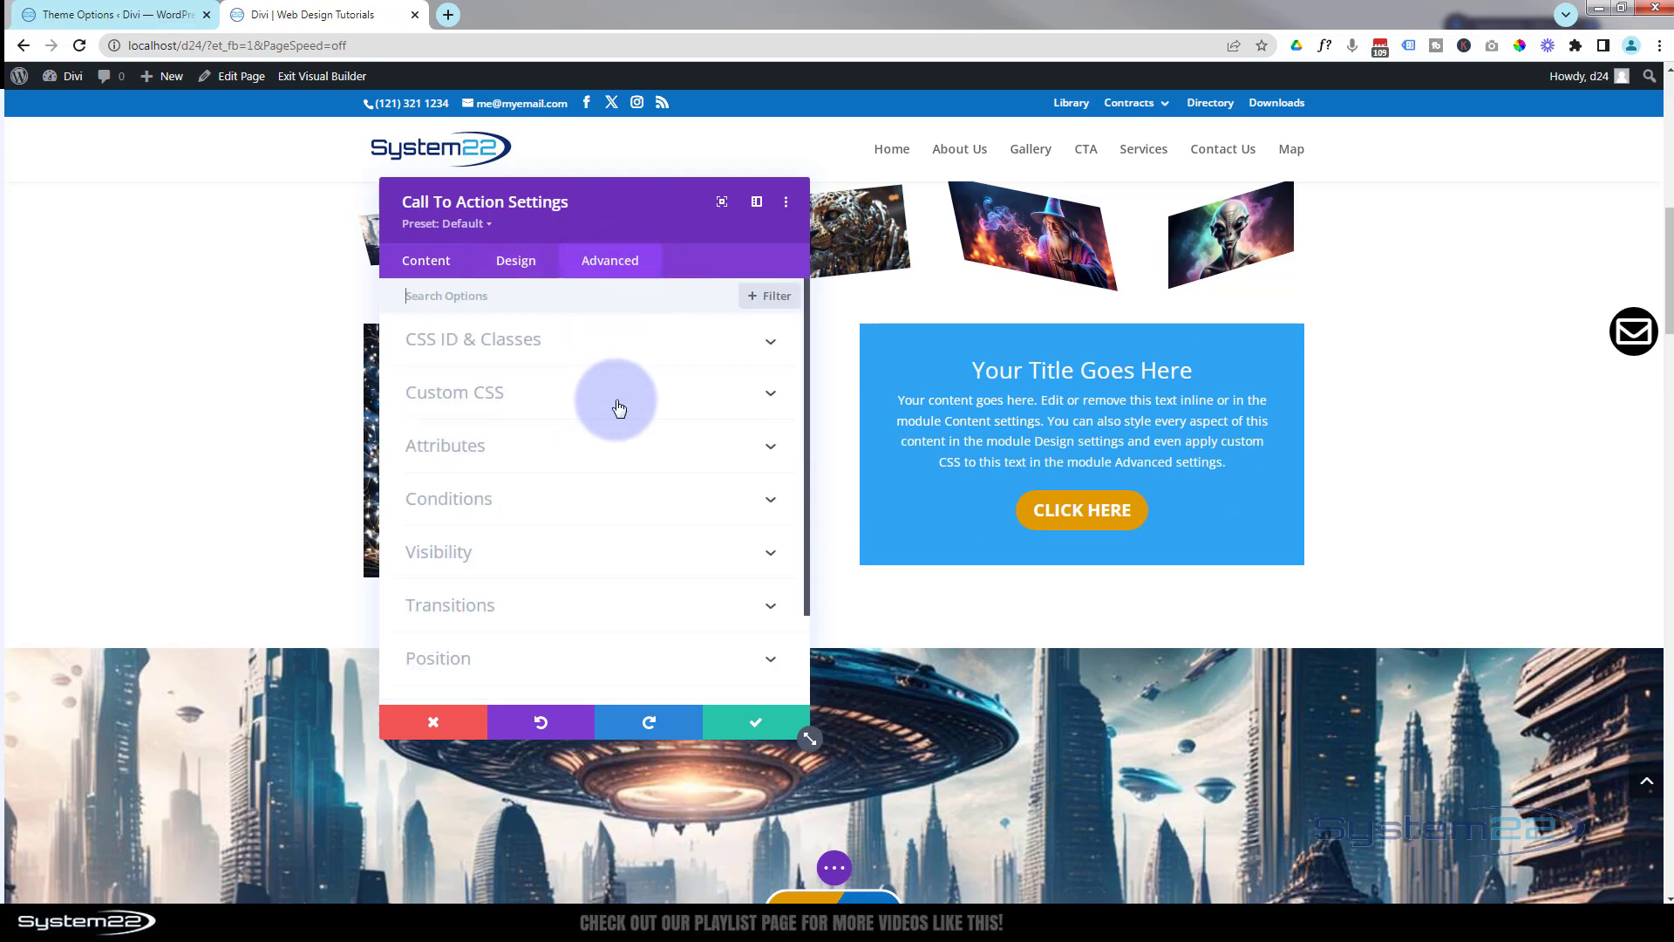
{"action": "left_click", "coordinate": [590, 608]}
{"action": "left_click", "coordinate": [686, 382]}
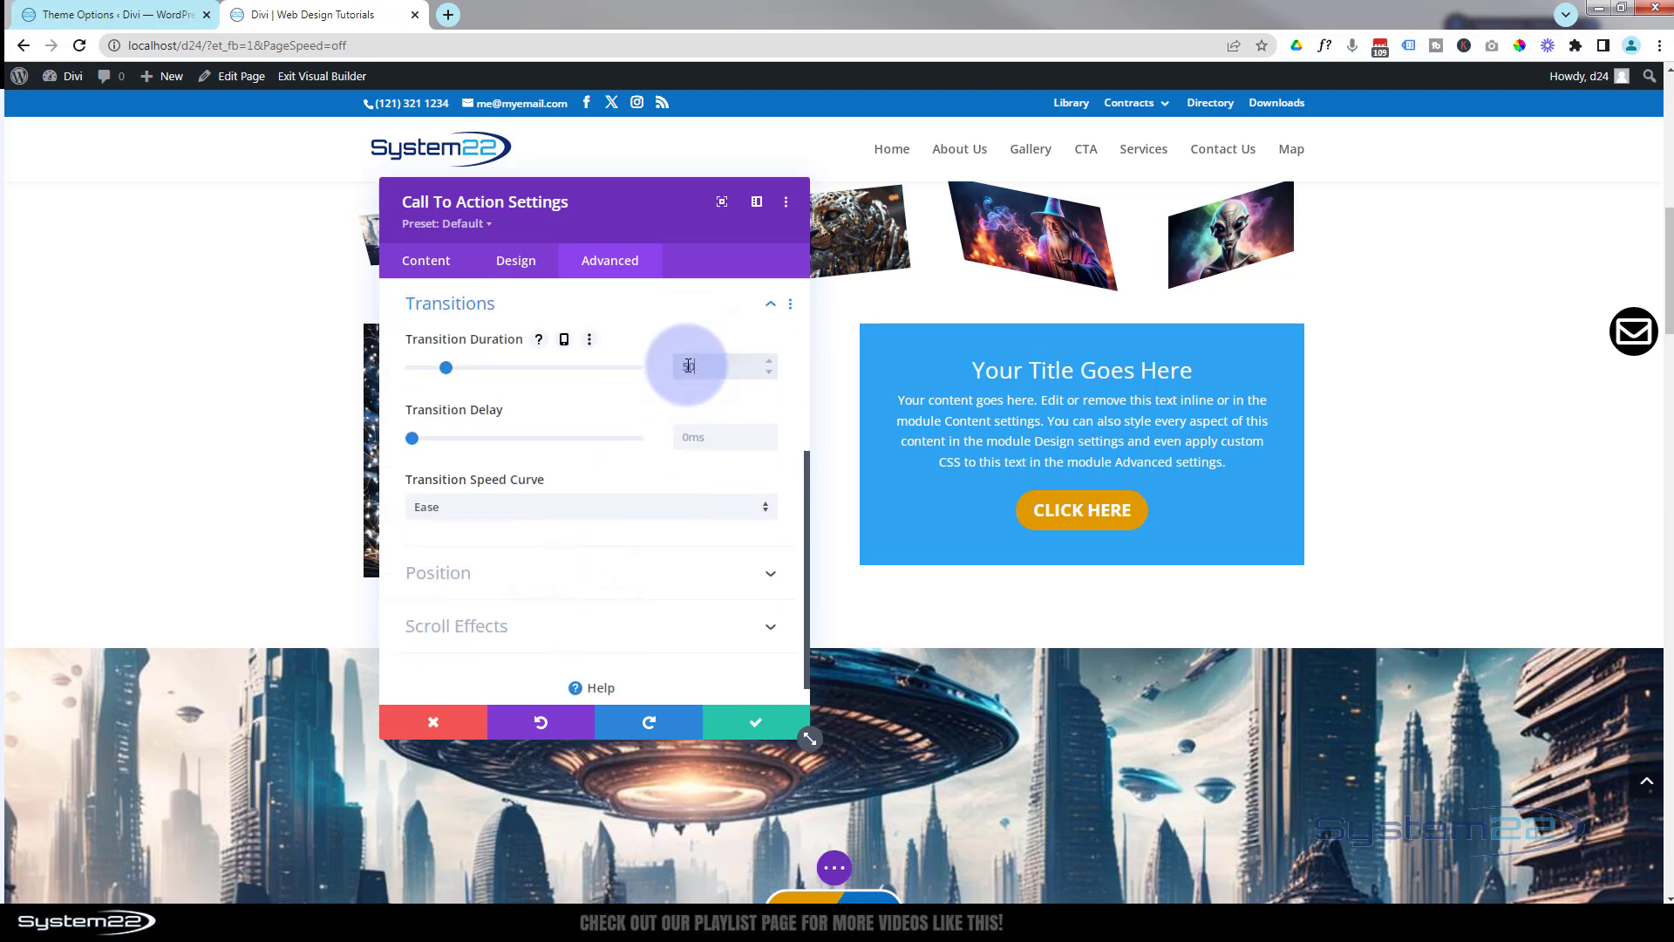
{"action": "type", "text": "500"}
{"action": "left_click", "coordinate": [605, 504]}
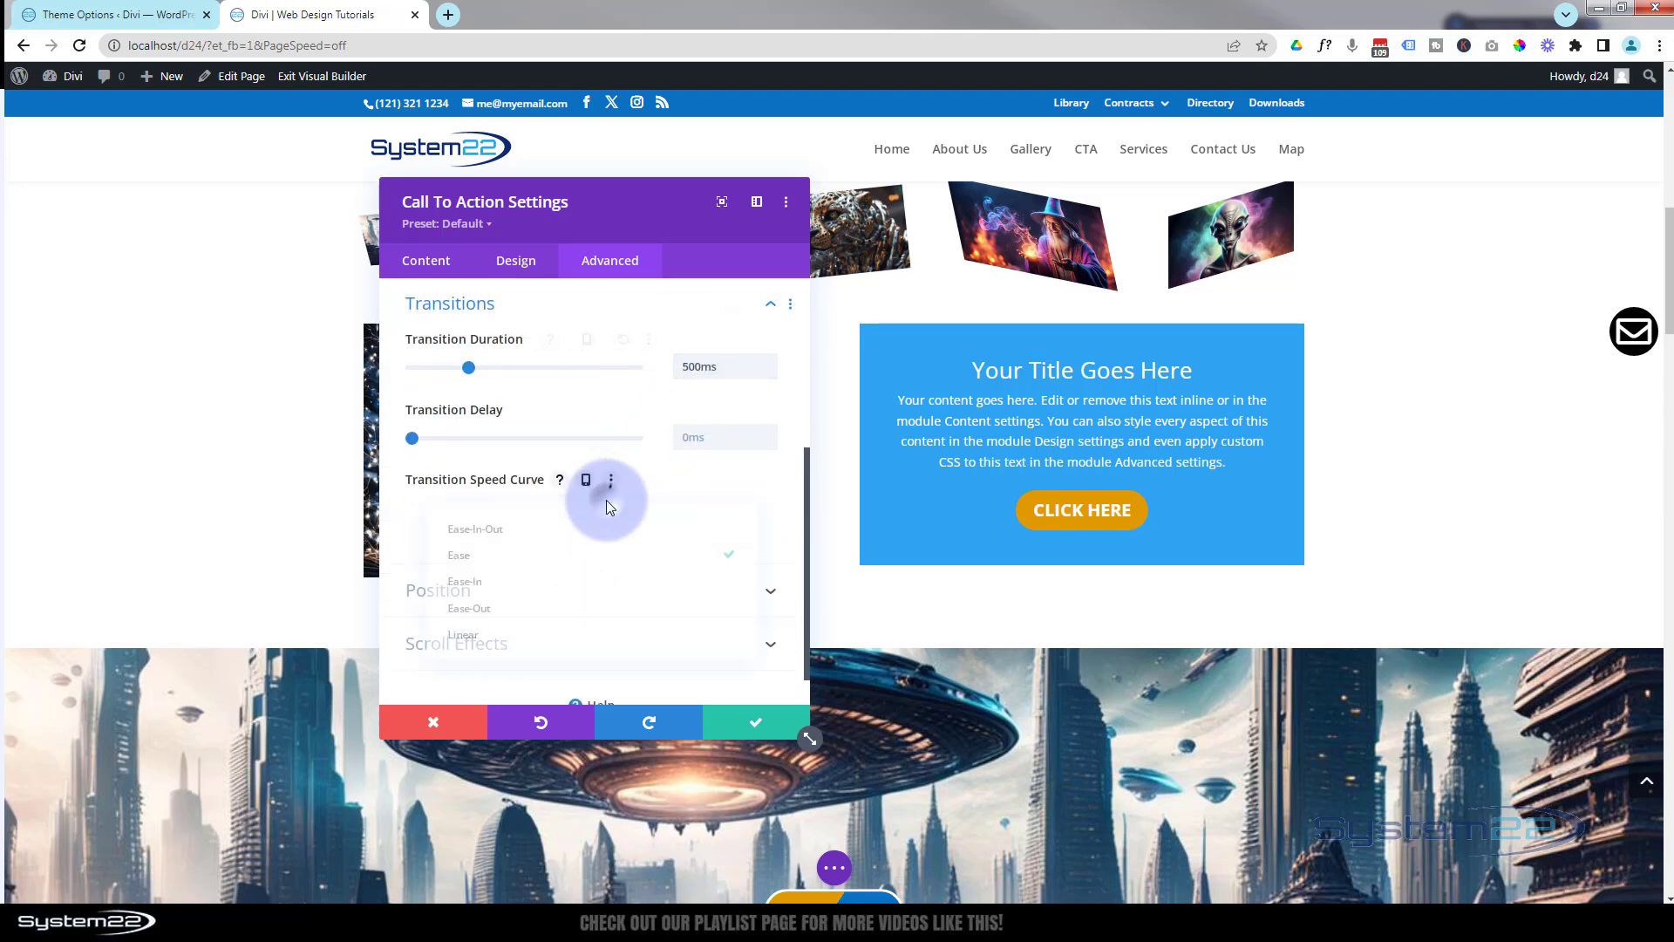
{"action": "left_click", "coordinate": [569, 523]}
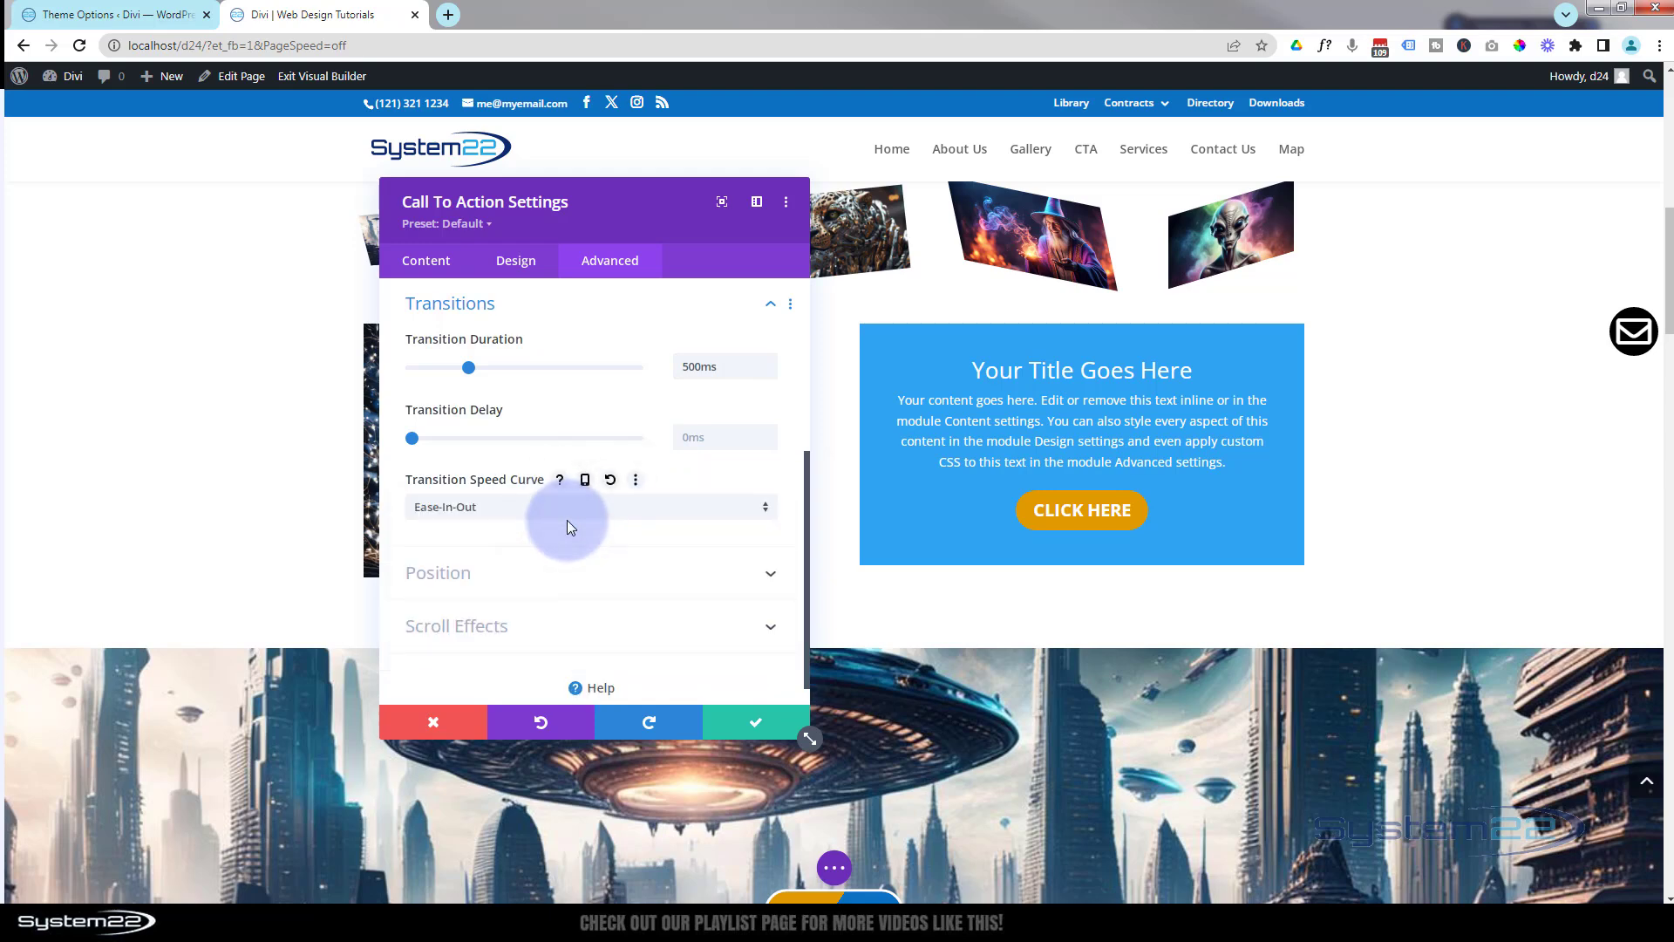
{"action": "left_click", "coordinate": [748, 718]}
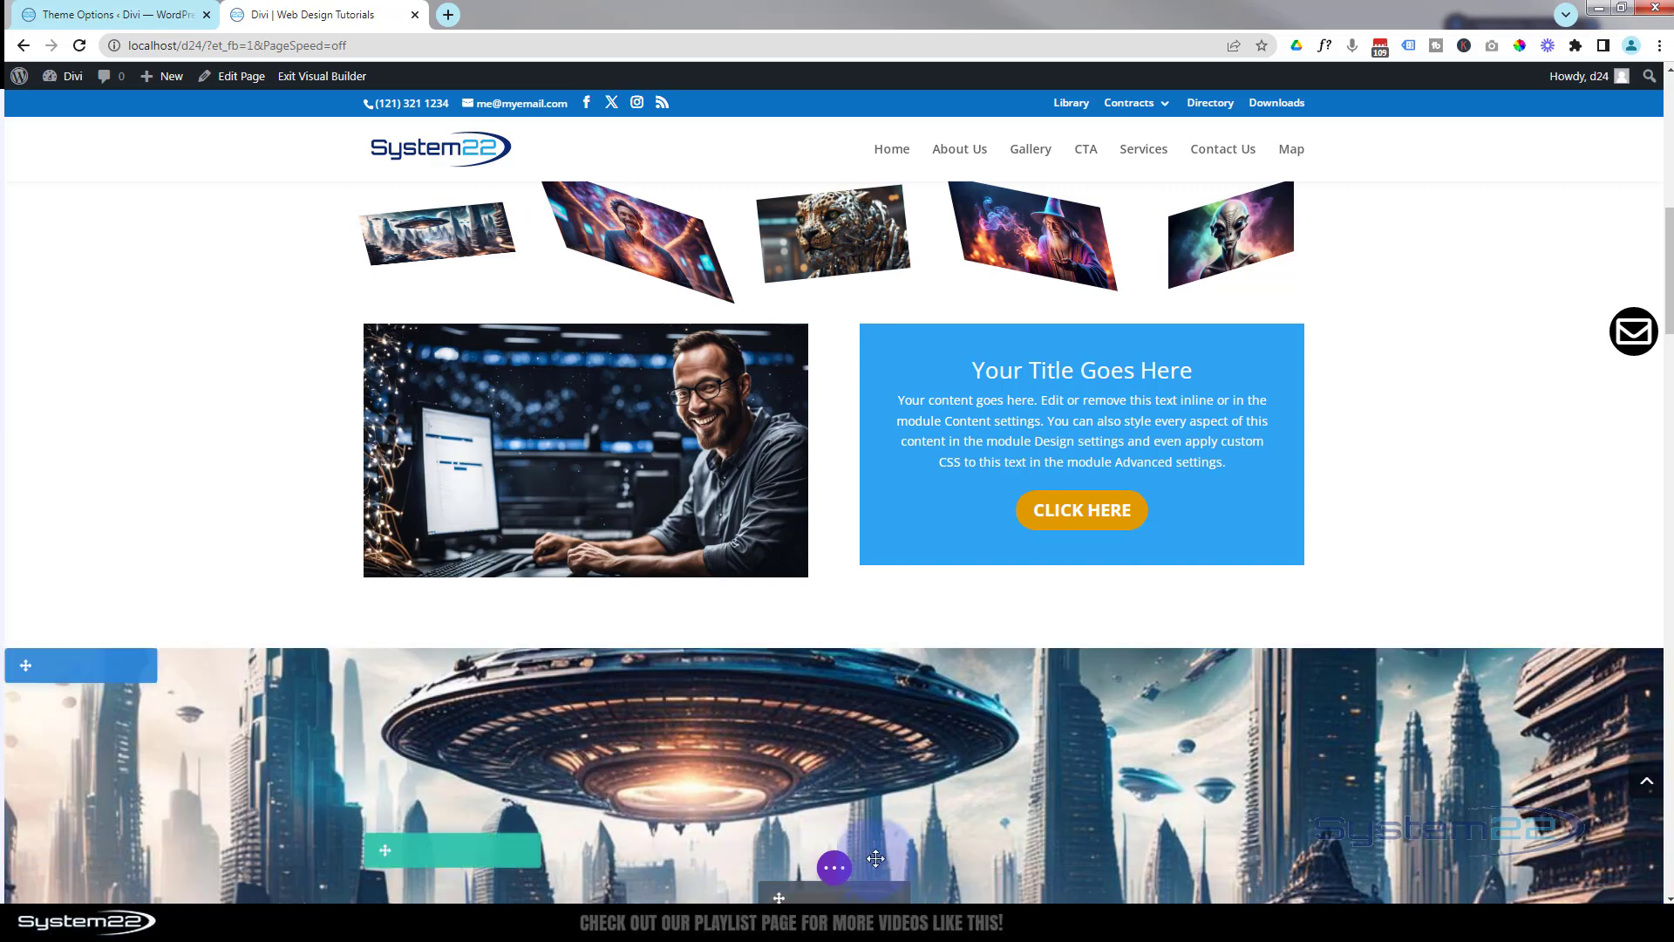
- Save the page, exit the Visual Builder, and check the photo and Call To Action row on the live page
{"action": "left_click", "coordinate": [834, 866]}
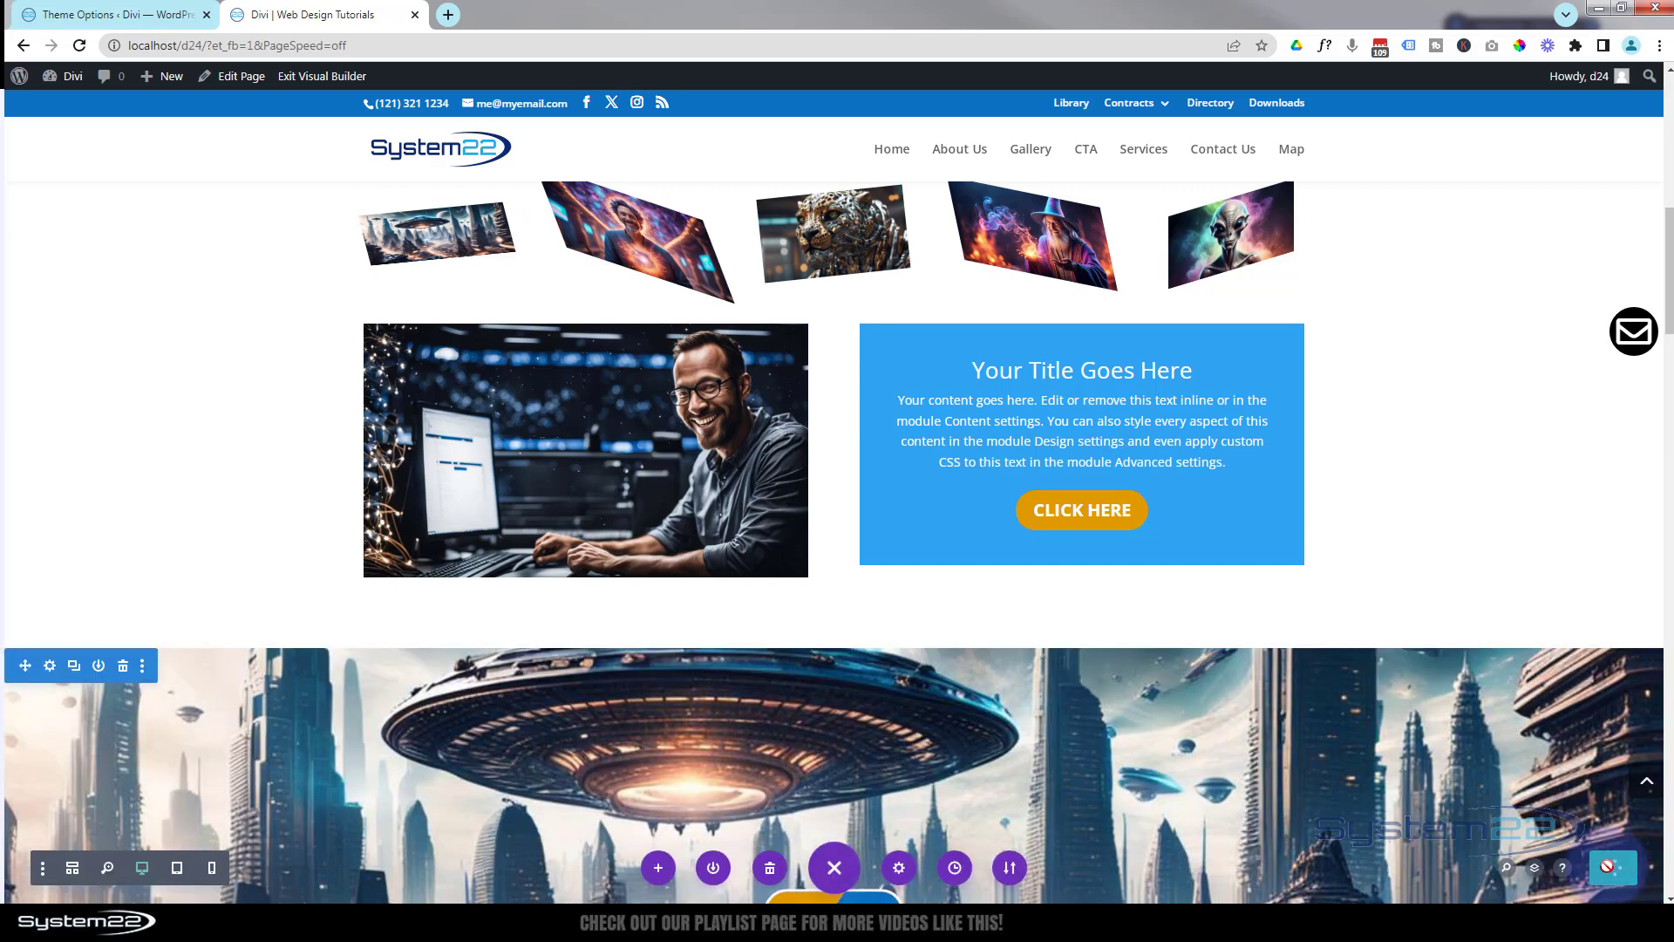
{"action": "left_click", "coordinate": [309, 77]}
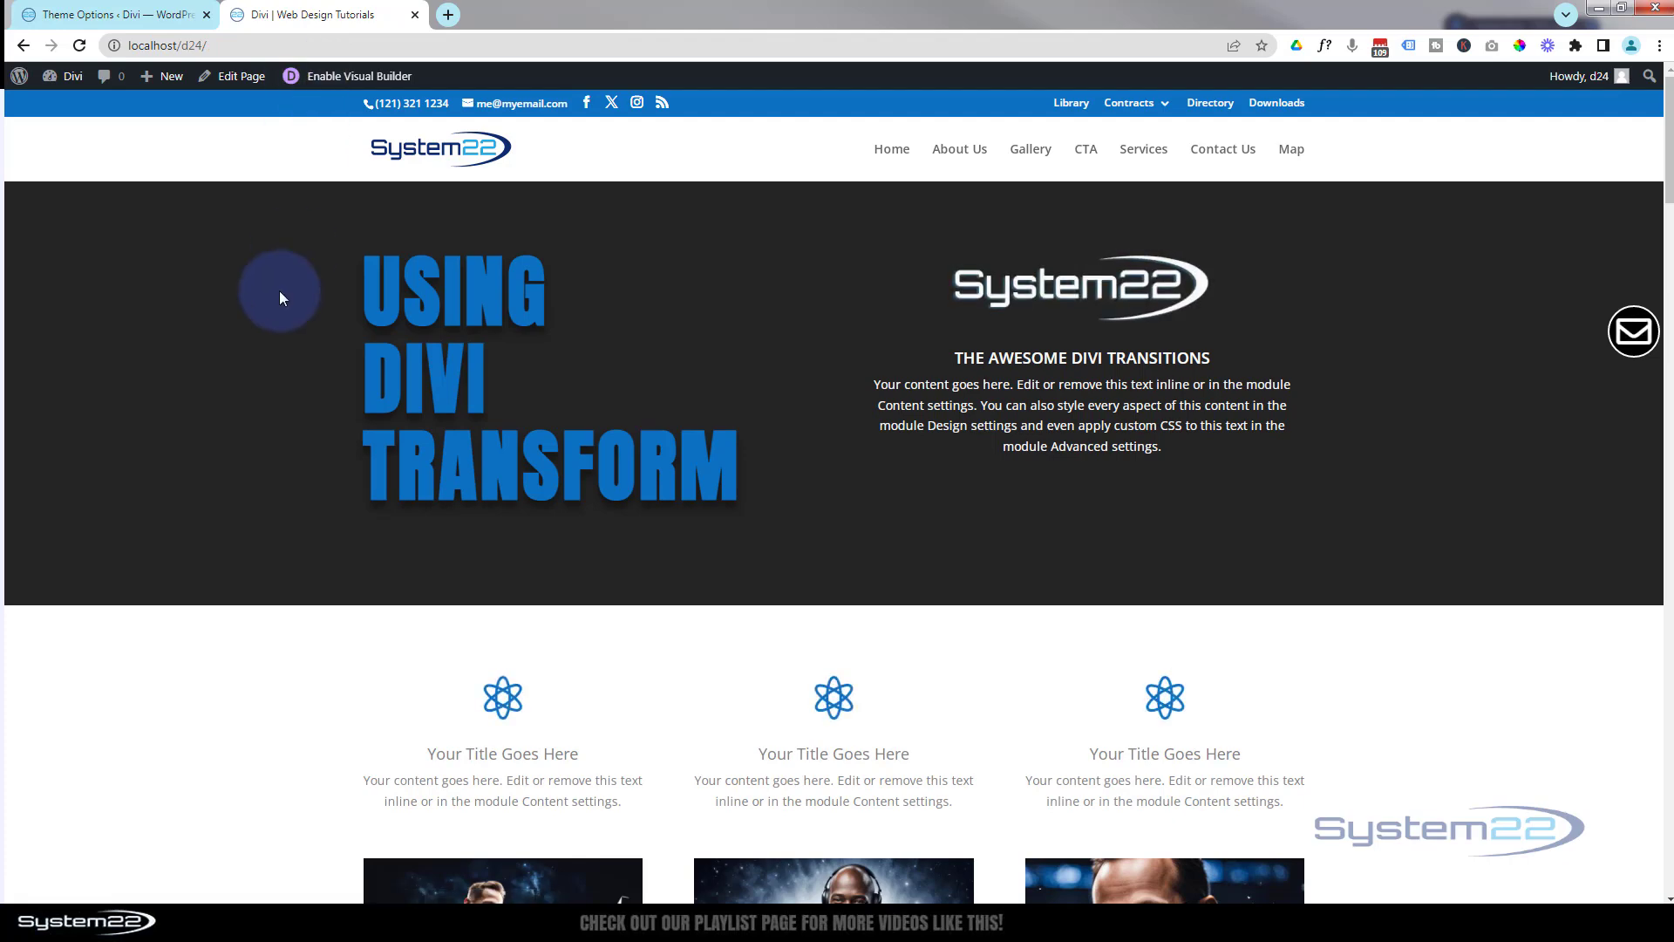
{"action": "scroll", "coordinate": [279, 292], "scroll_direction": "down", "scroll_amount": 10}
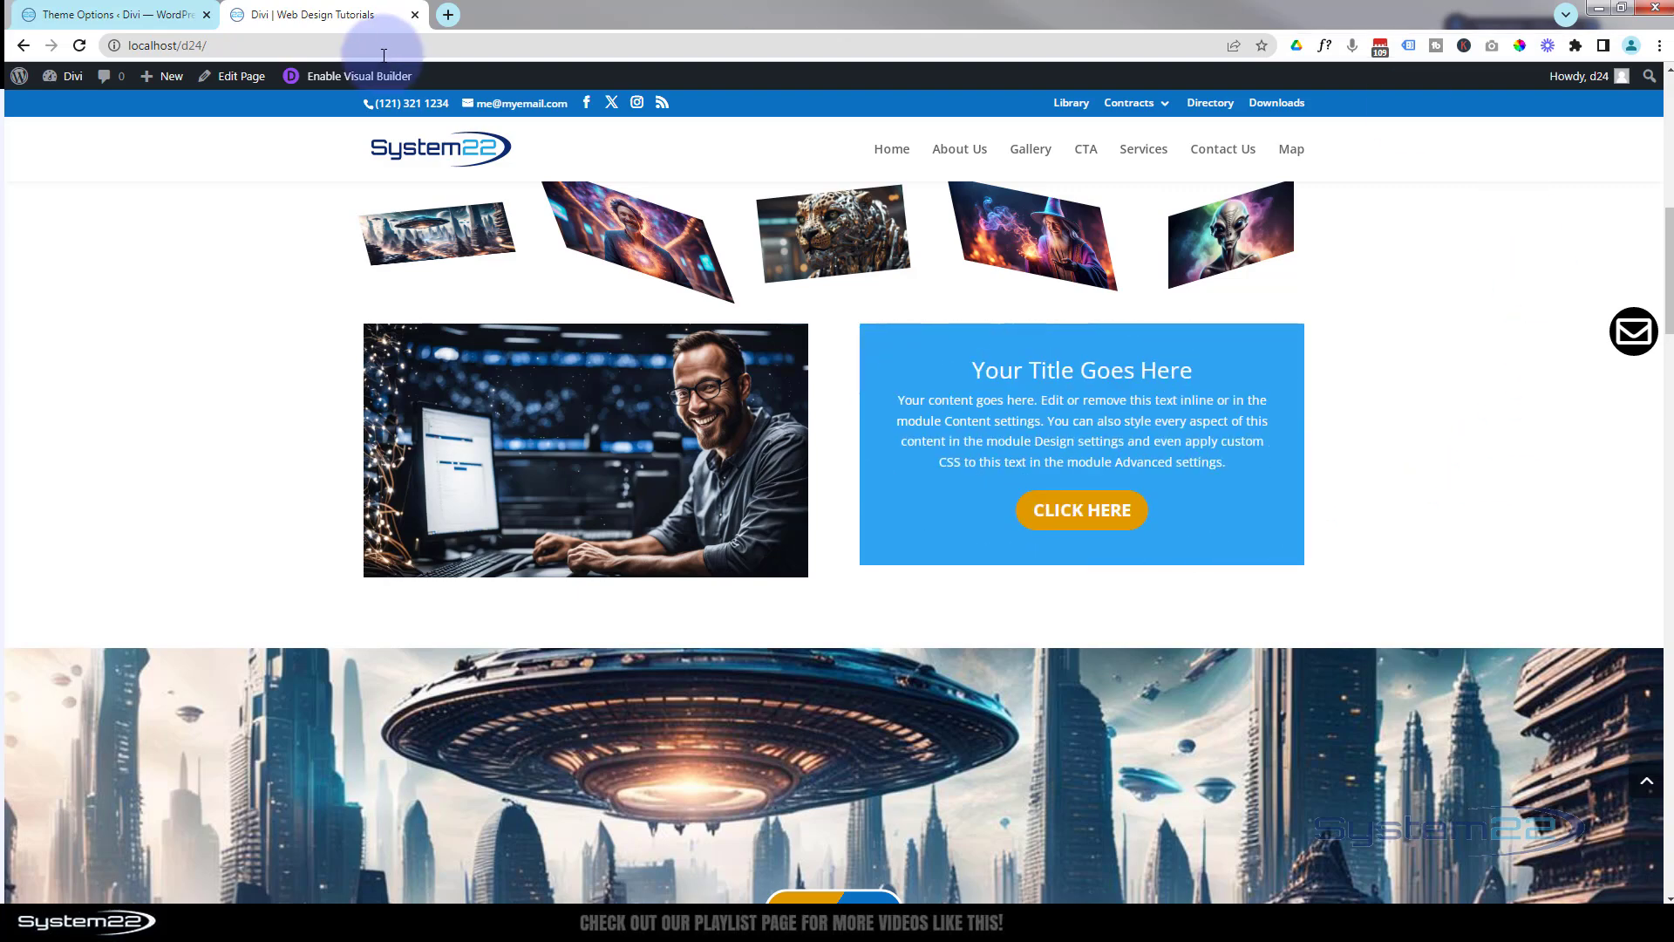
- Re-enable the Visual Builder and open the settings of the second column in the photo and Call To Action row
{"action": "left_click", "coordinate": [367, 79]}
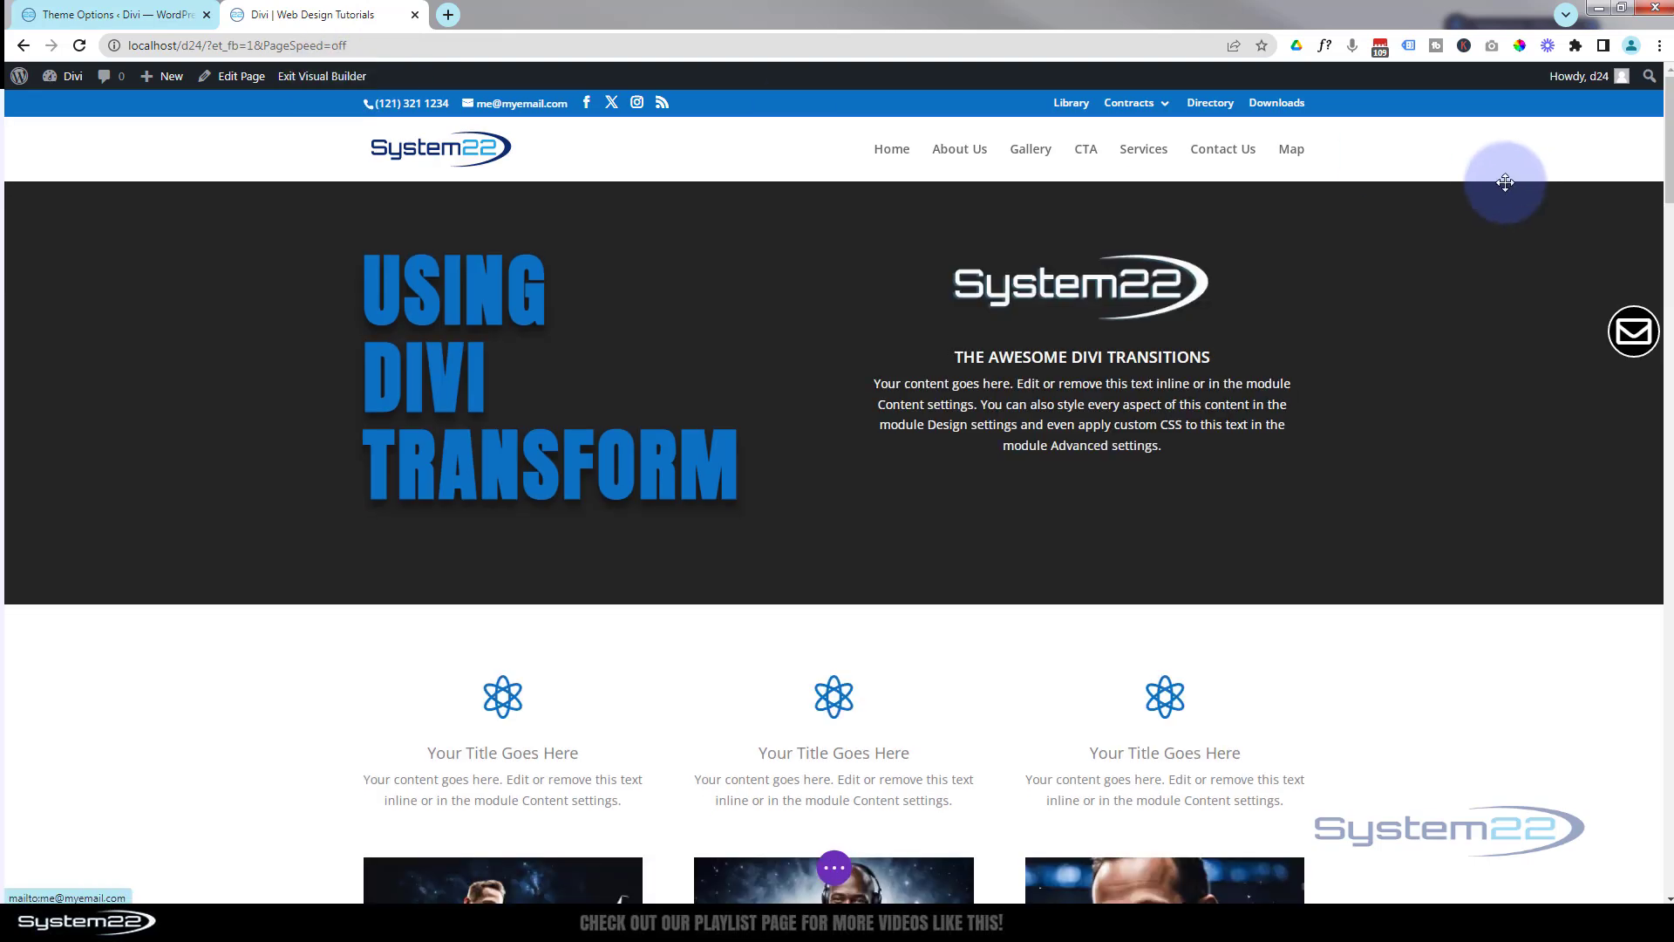
{"action": "left_click_drag", "start_coordinate": [1657, 159], "coordinate": [1670, 262]}
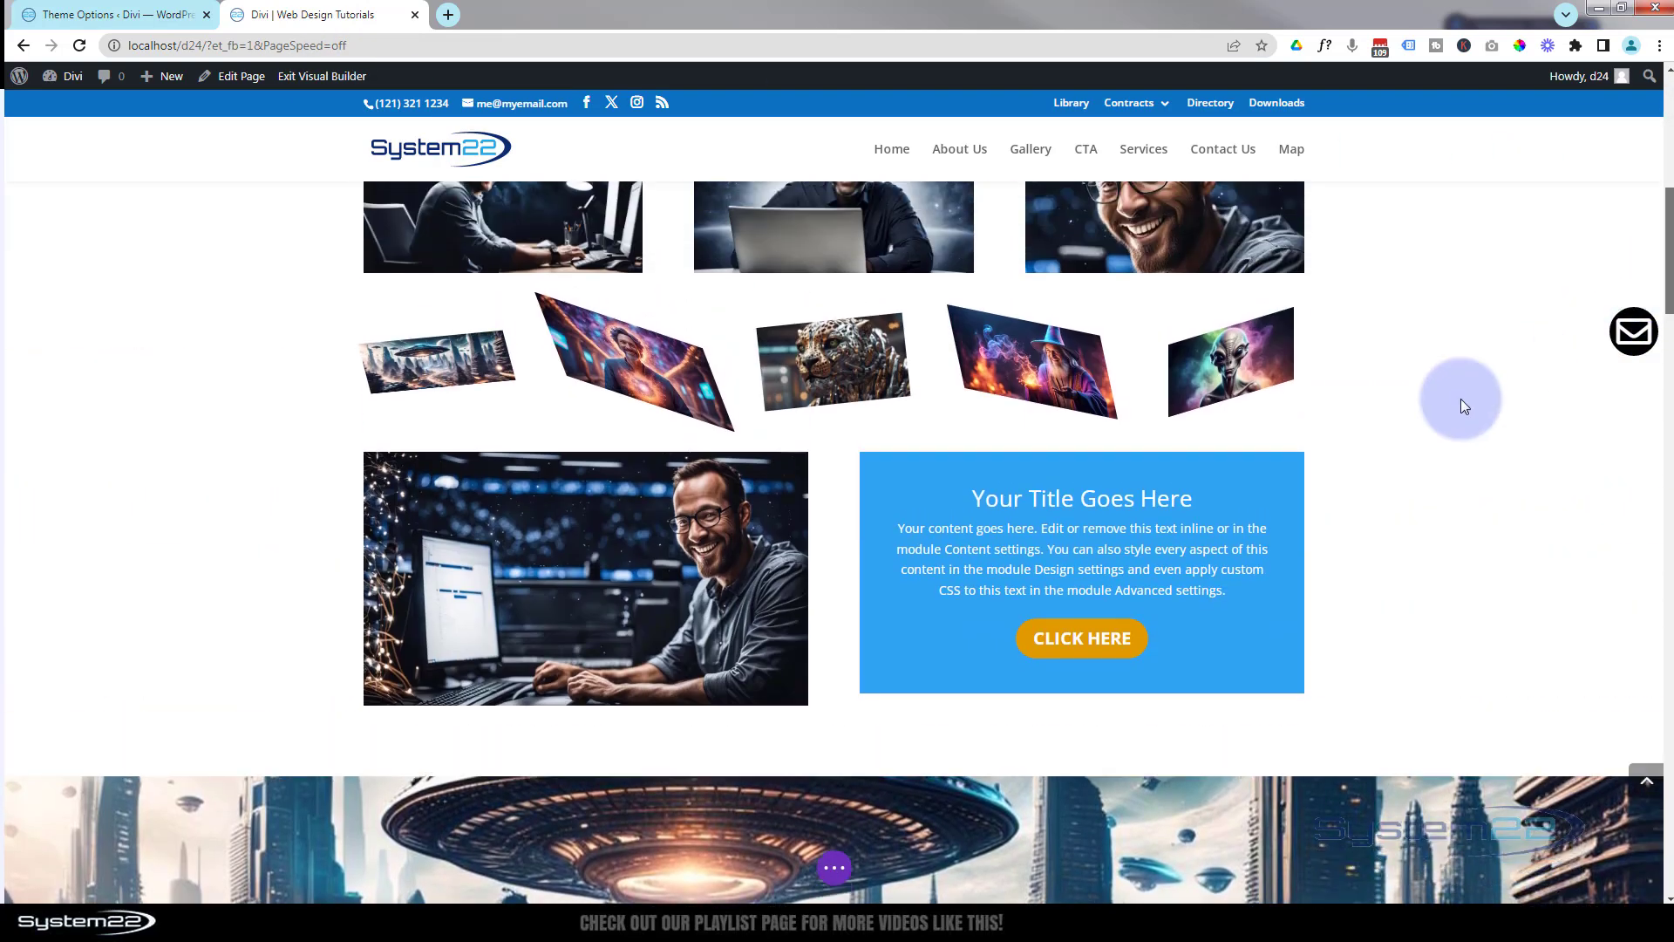
{"action": "mouse_move", "coordinate": [1171, 524]}
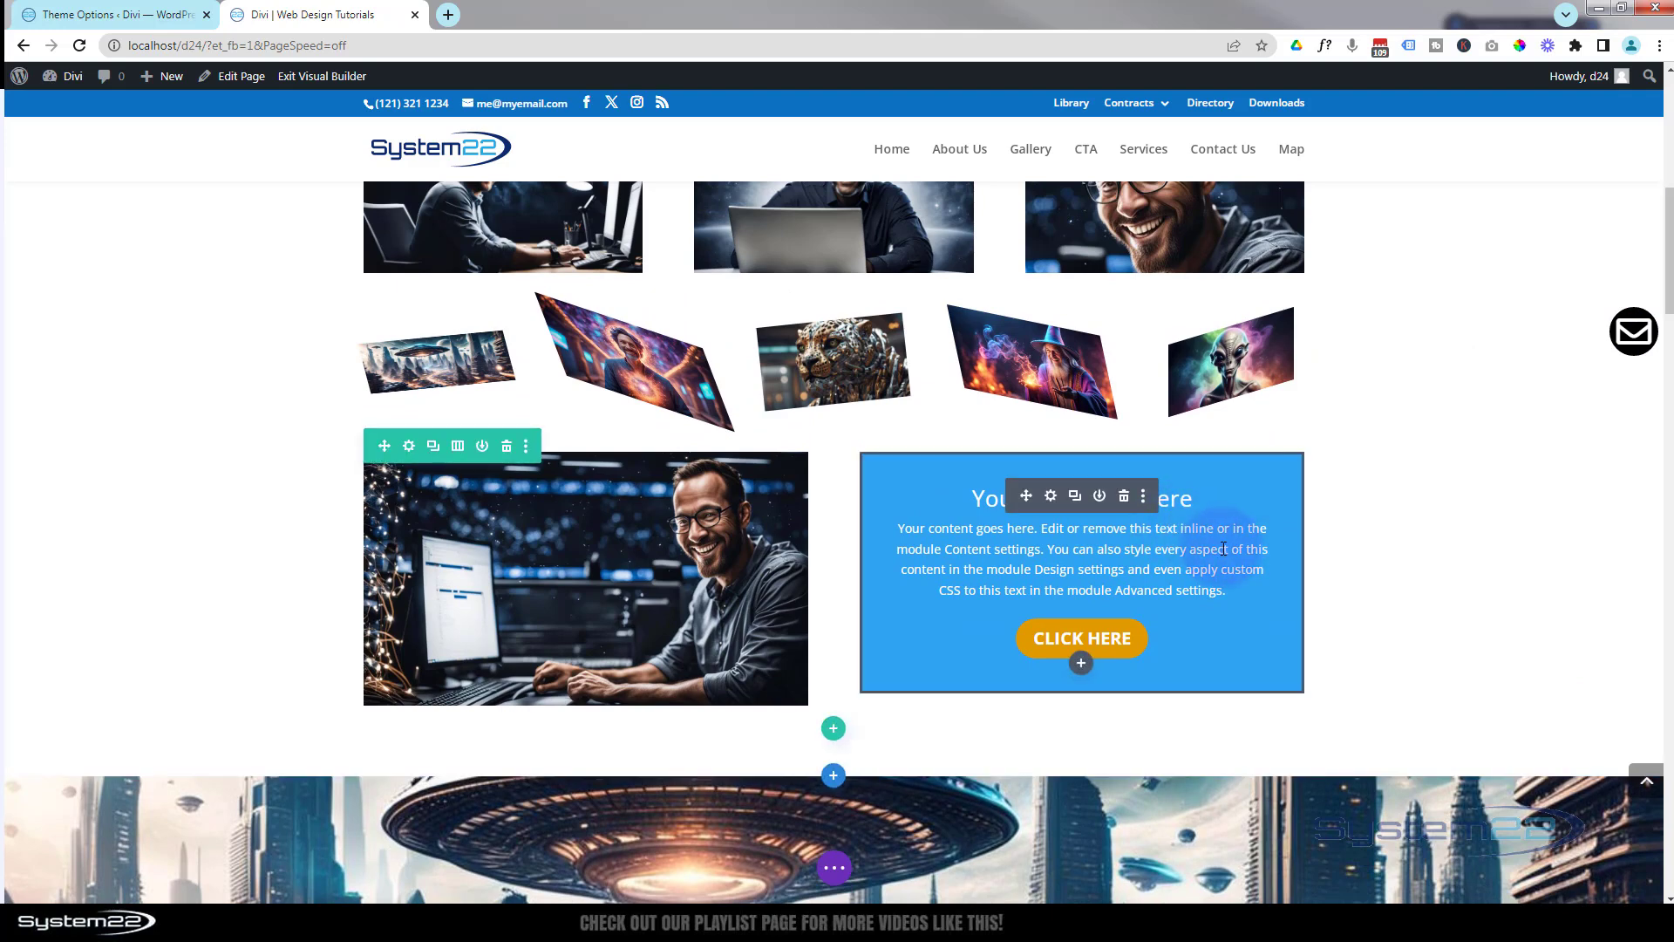
{"action": "left_click", "coordinate": [410, 447]}
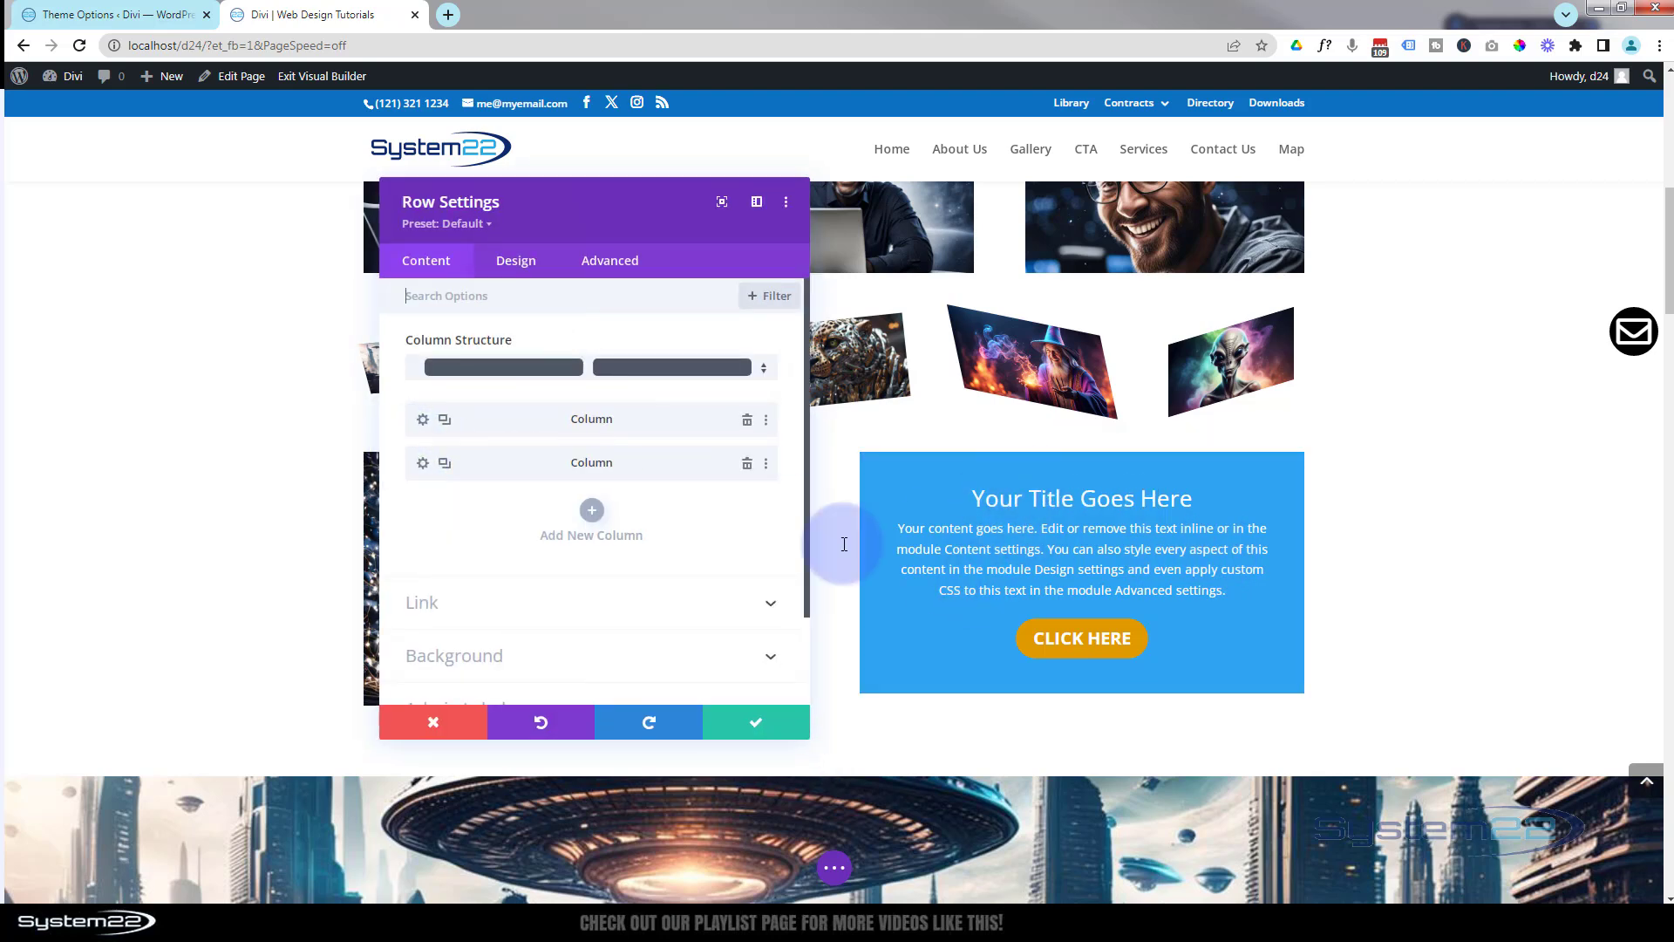
{"action": "left_click", "coordinate": [422, 465]}
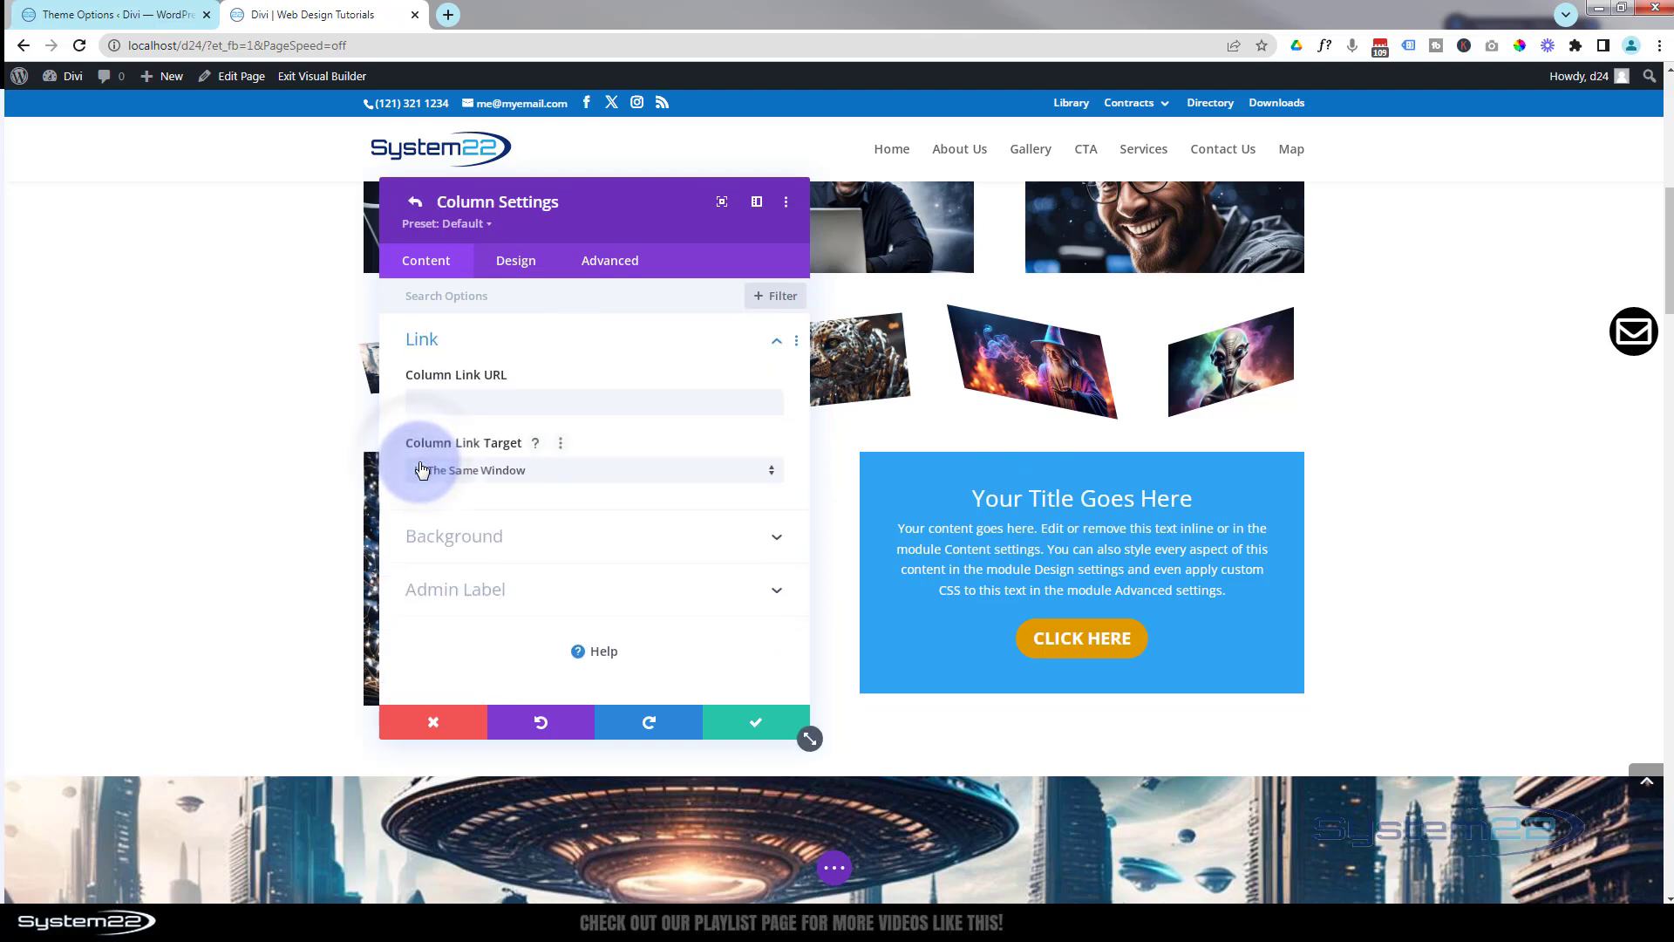
- Add the spaceship-over-city picture from the media library as the second column's background image
{"action": "left_click", "coordinate": [572, 554]}
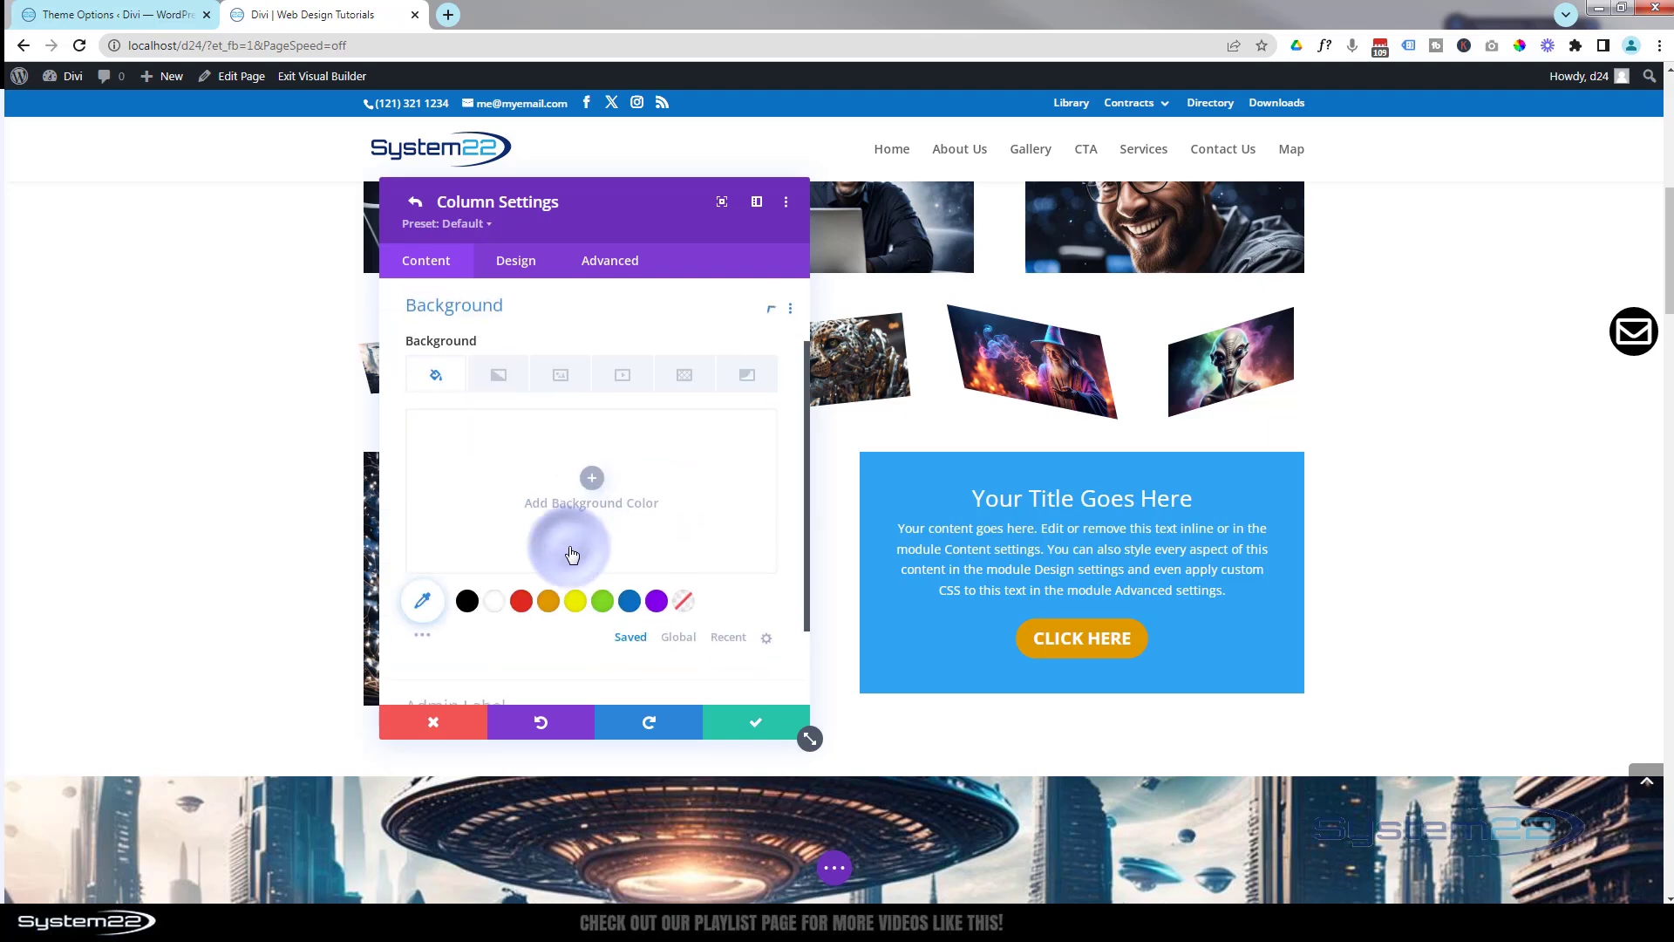
{"action": "left_click", "coordinate": [565, 374]}
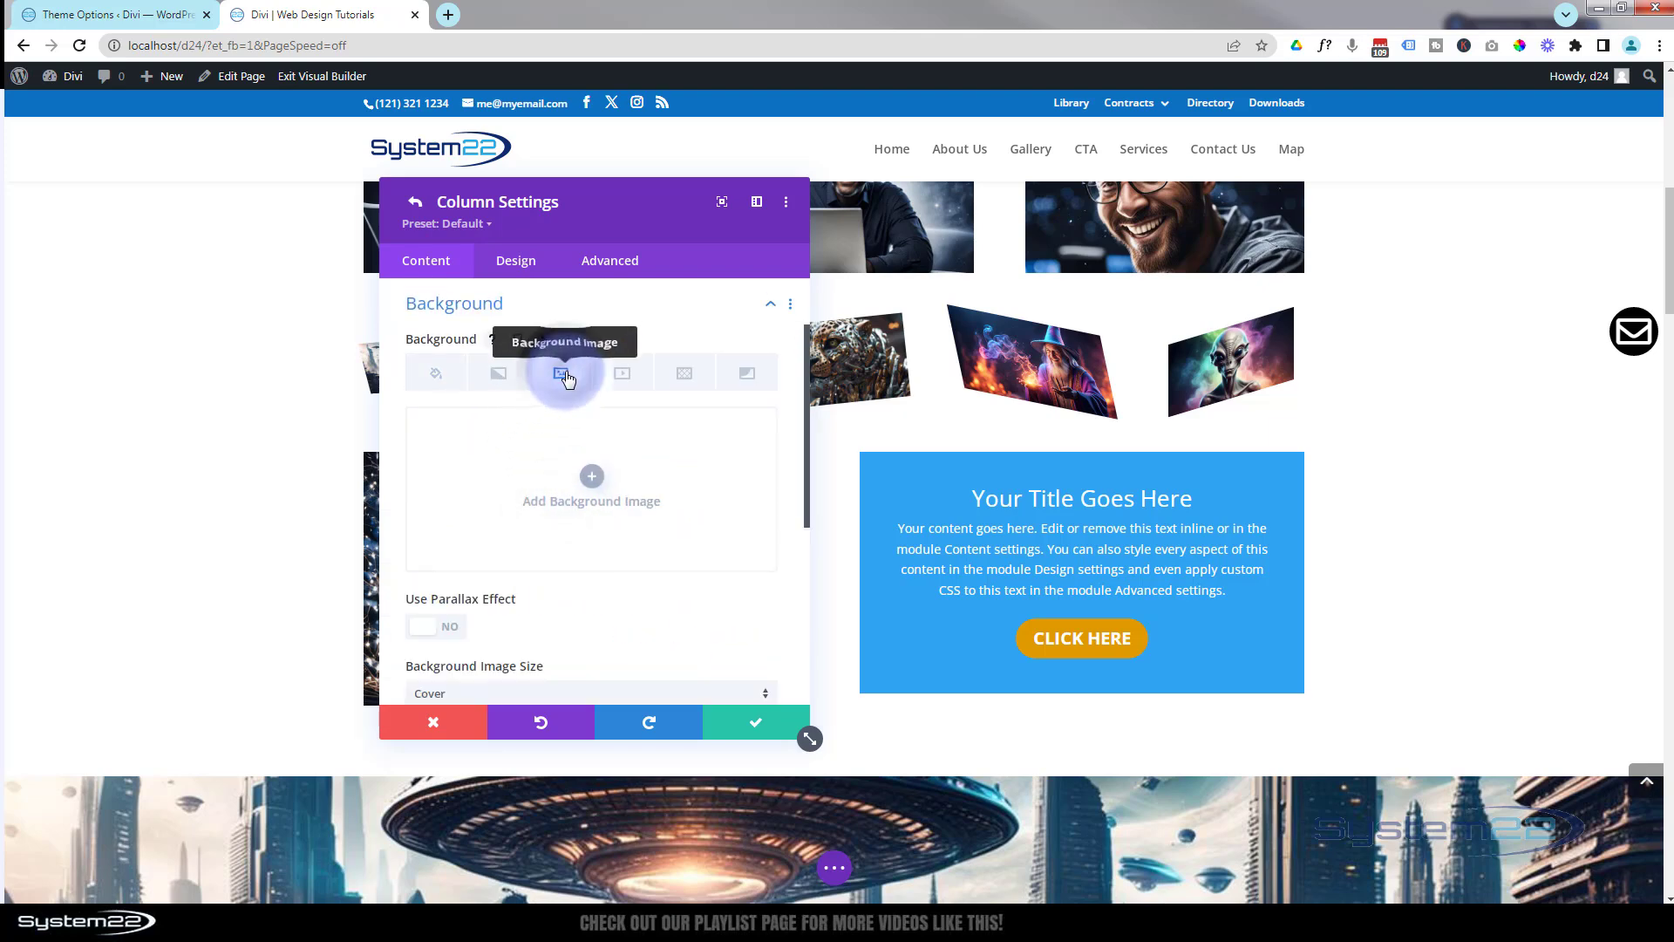
{"action": "left_click", "coordinate": [592, 493]}
{"action": "left_click", "coordinate": [672, 300]}
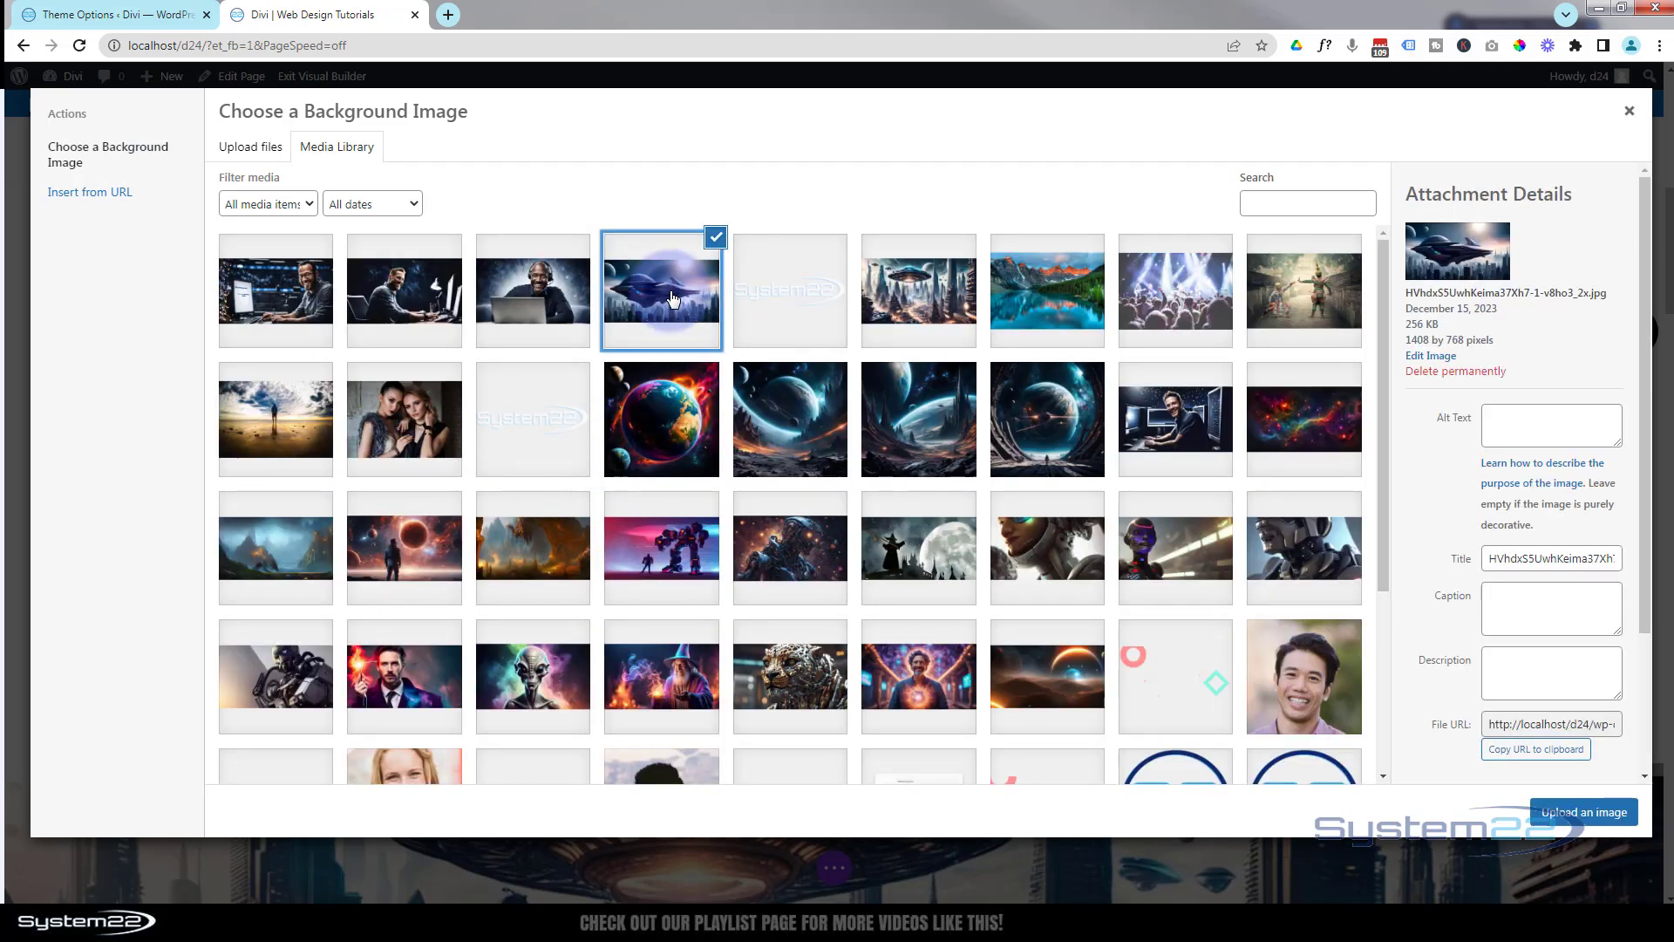
{"action": "left_click", "coordinate": [1580, 813]}
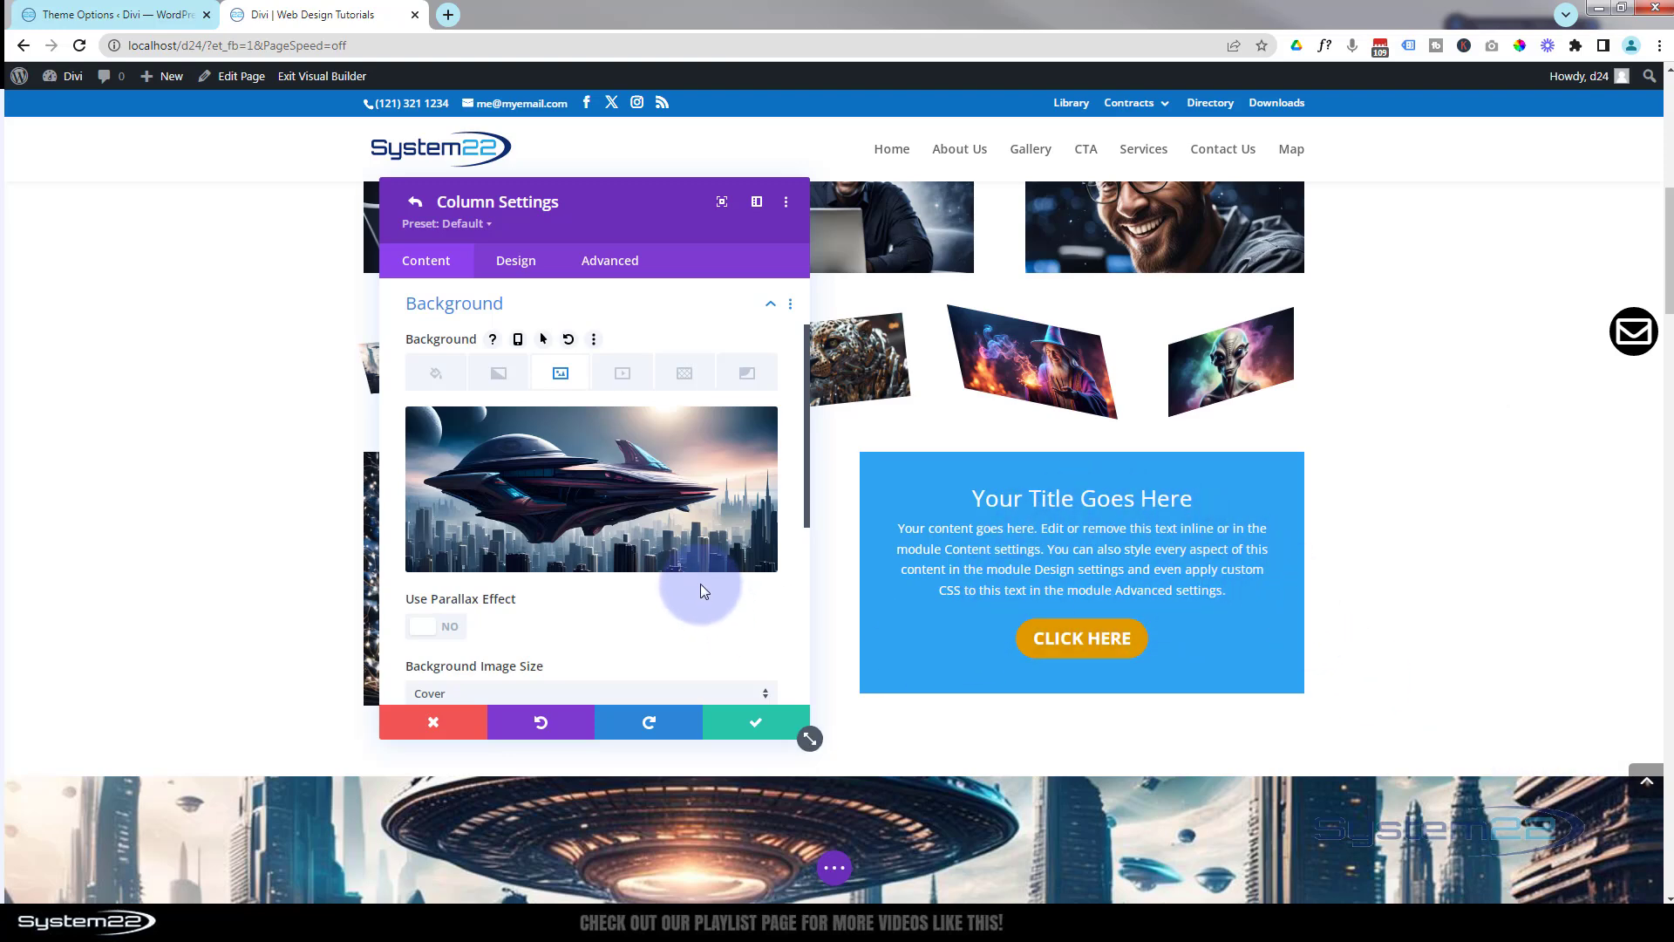
- Review the column background's size and position options, keeping Center, and save the column and row settings
{"action": "scroll", "coordinate": [698, 600], "scroll_direction": "down", "scroll_amount": 2}
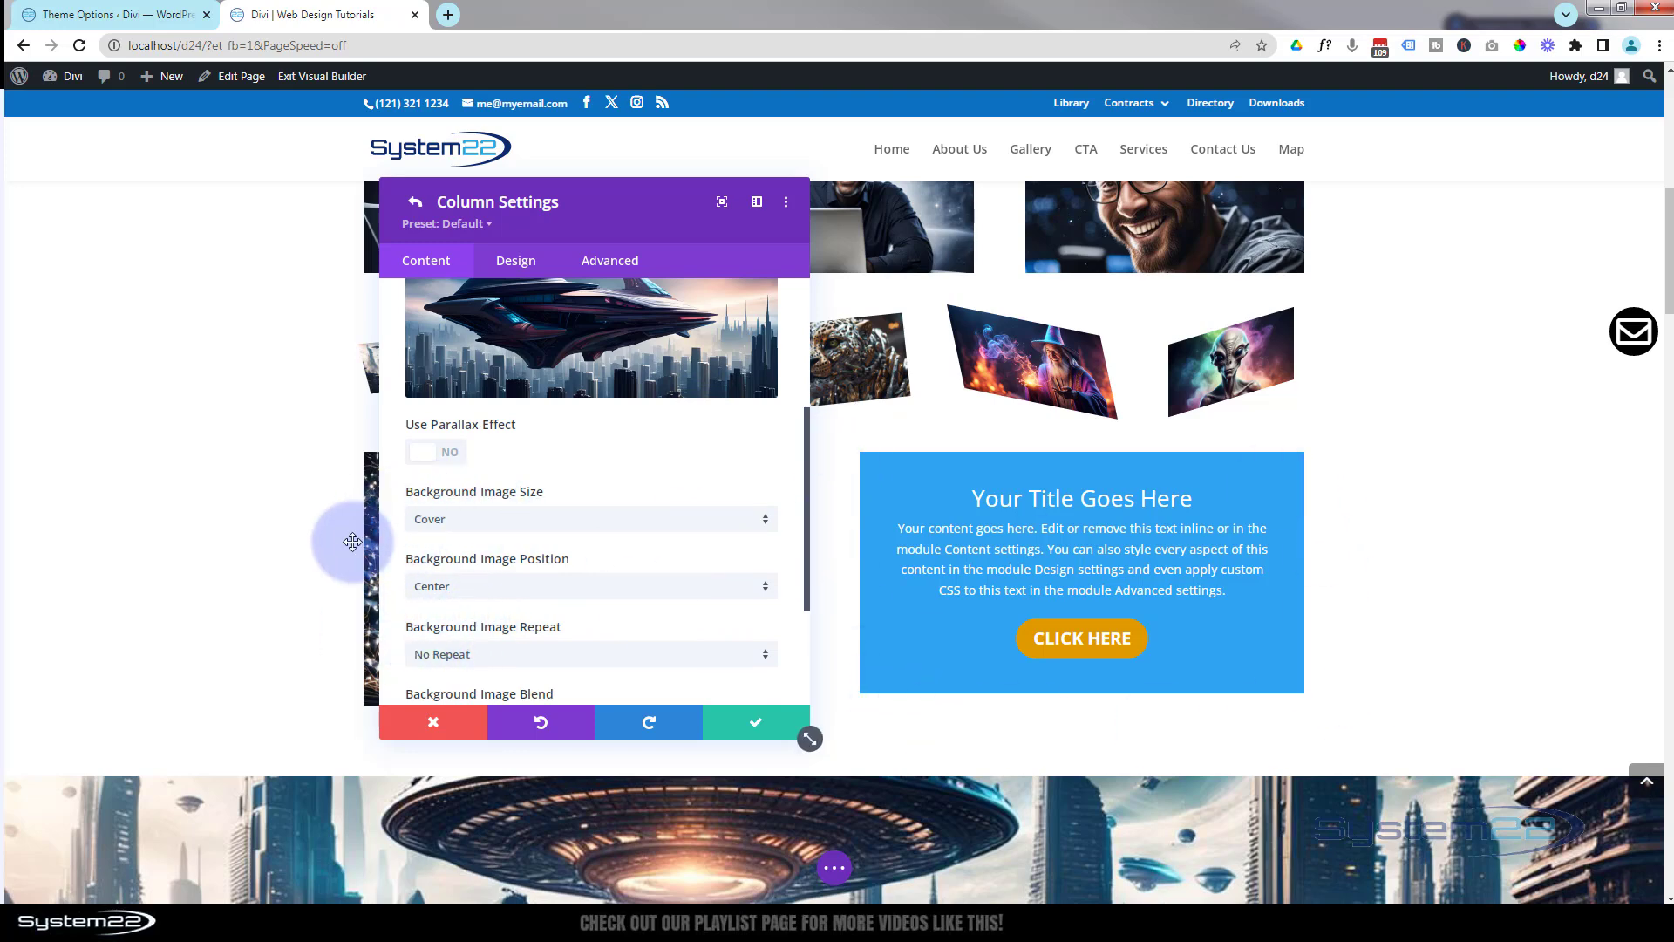
{"action": "left_click", "coordinate": [526, 587]}
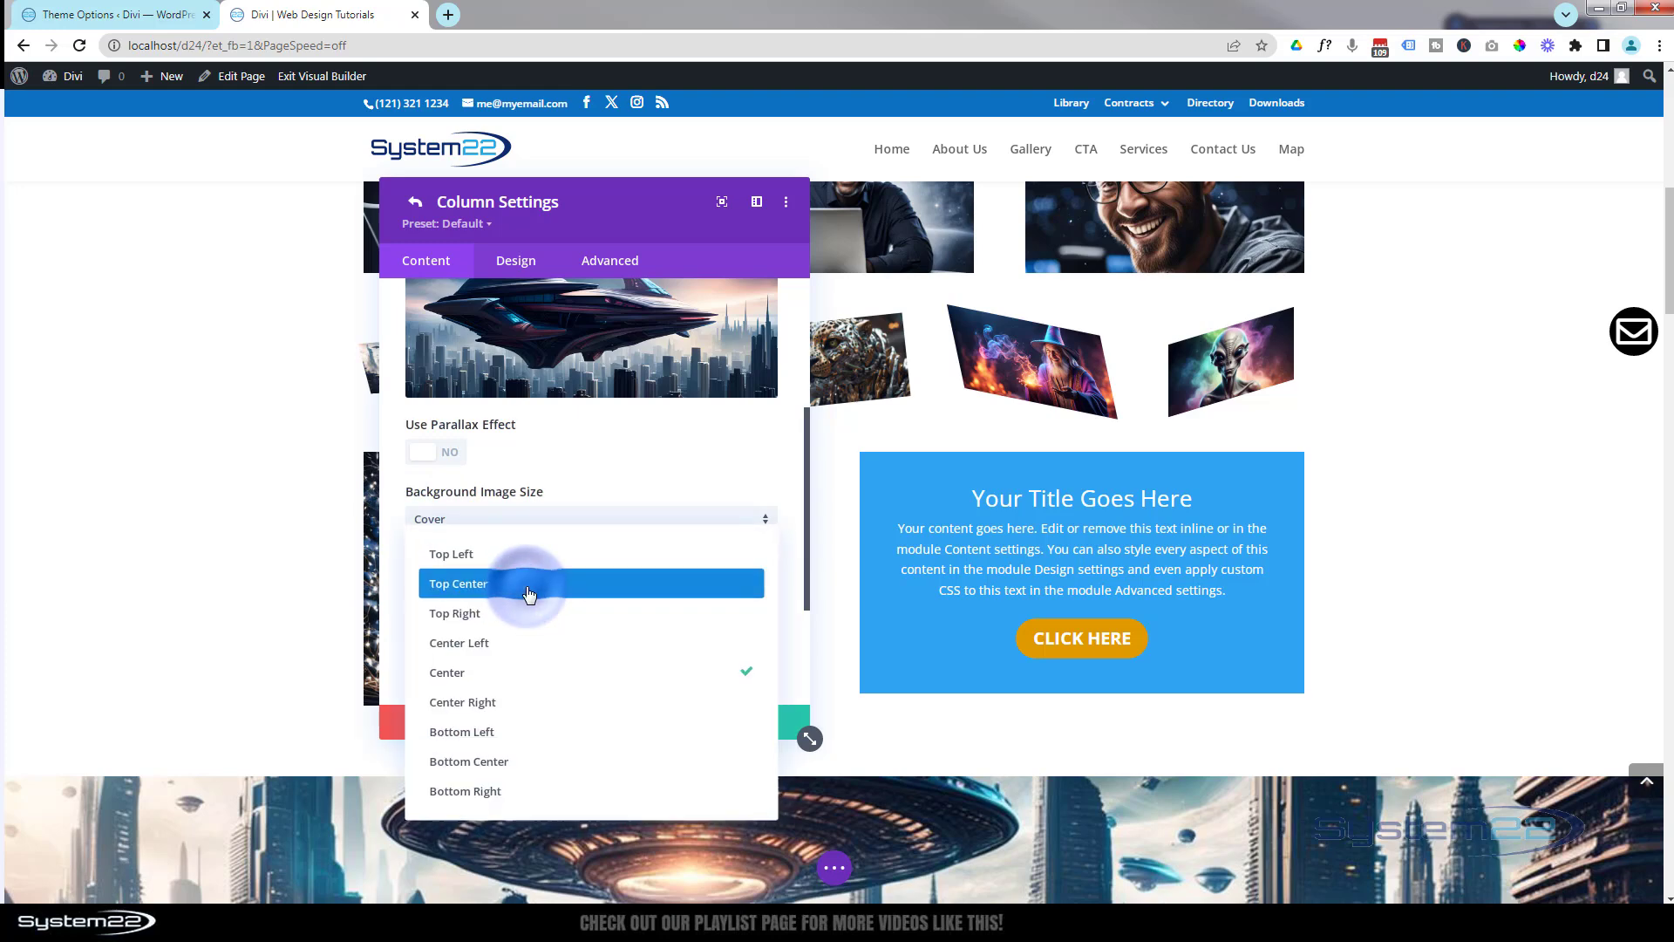
{"action": "left_click", "coordinate": [389, 569]}
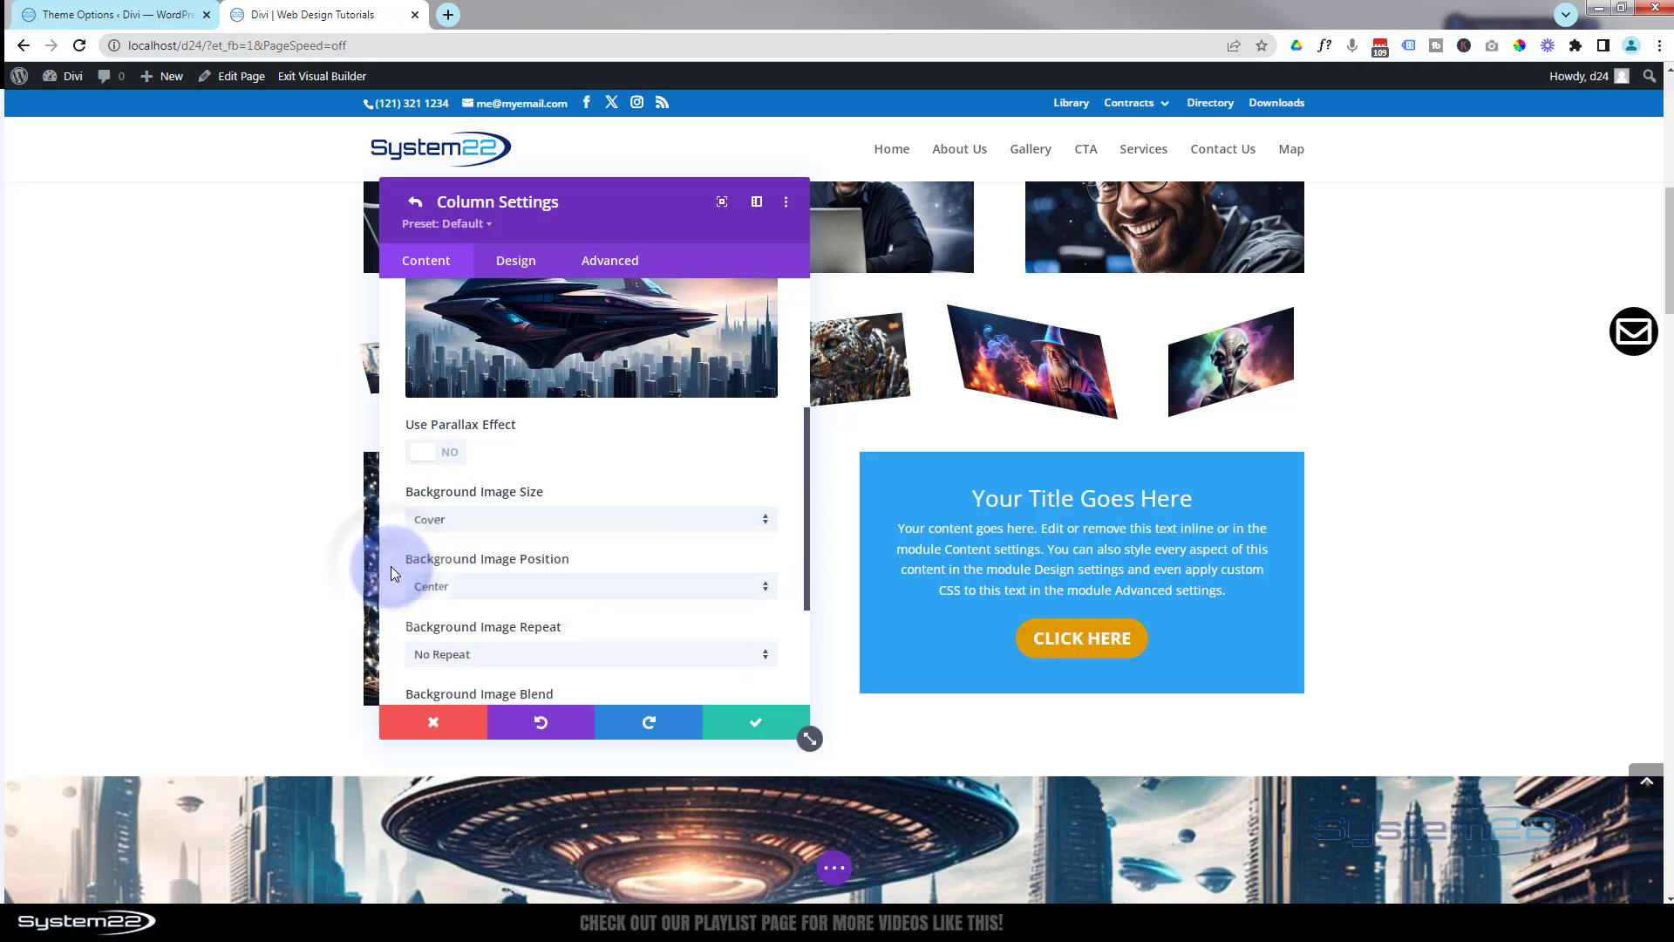
{"action": "left_click", "coordinate": [771, 729]}
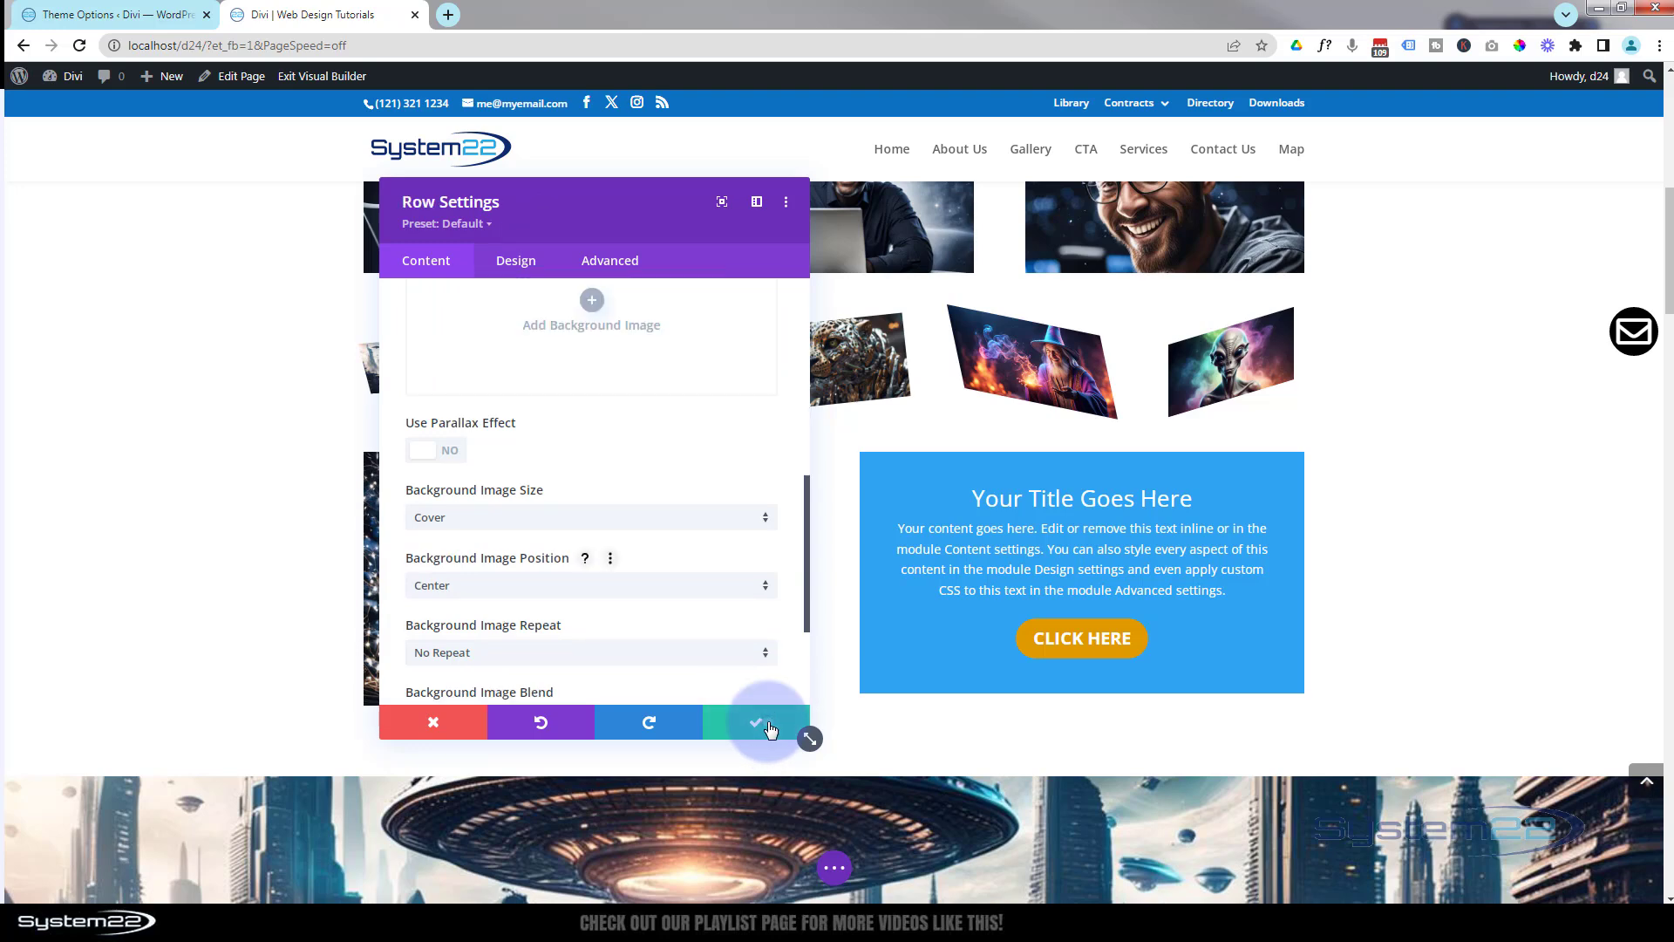
{"action": "left_click", "coordinate": [771, 729]}
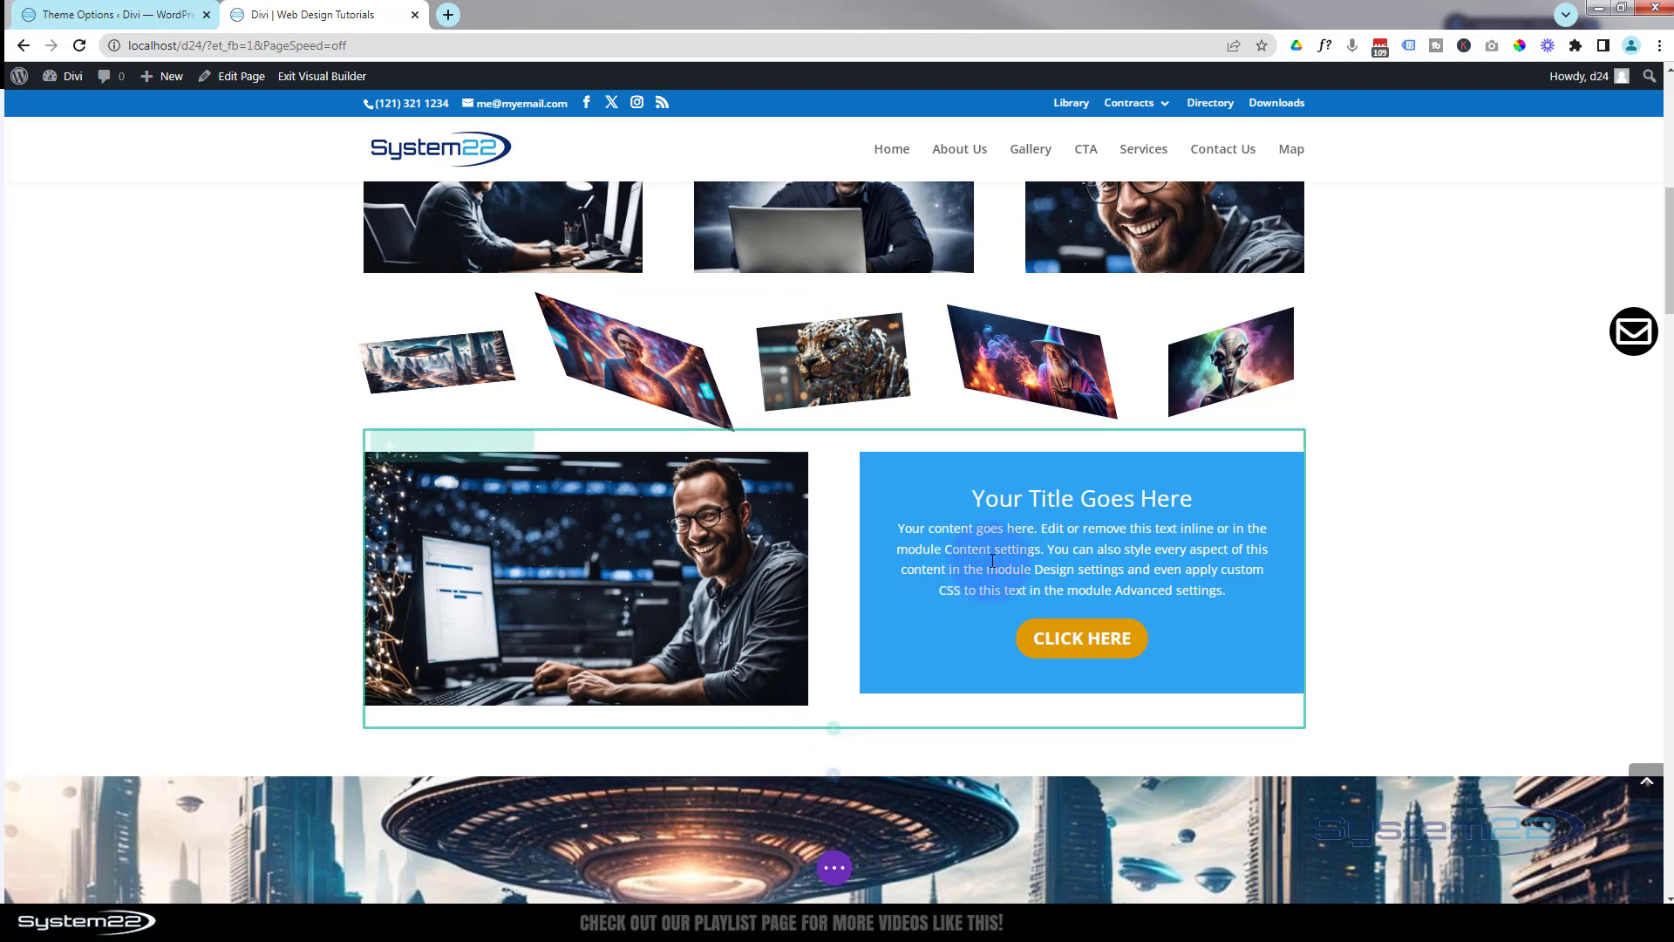
- Open the Call To Action's filter settings and preview its opacity at 0% before returning it to 100%
{"action": "mouse_move", "coordinate": [992, 561]}
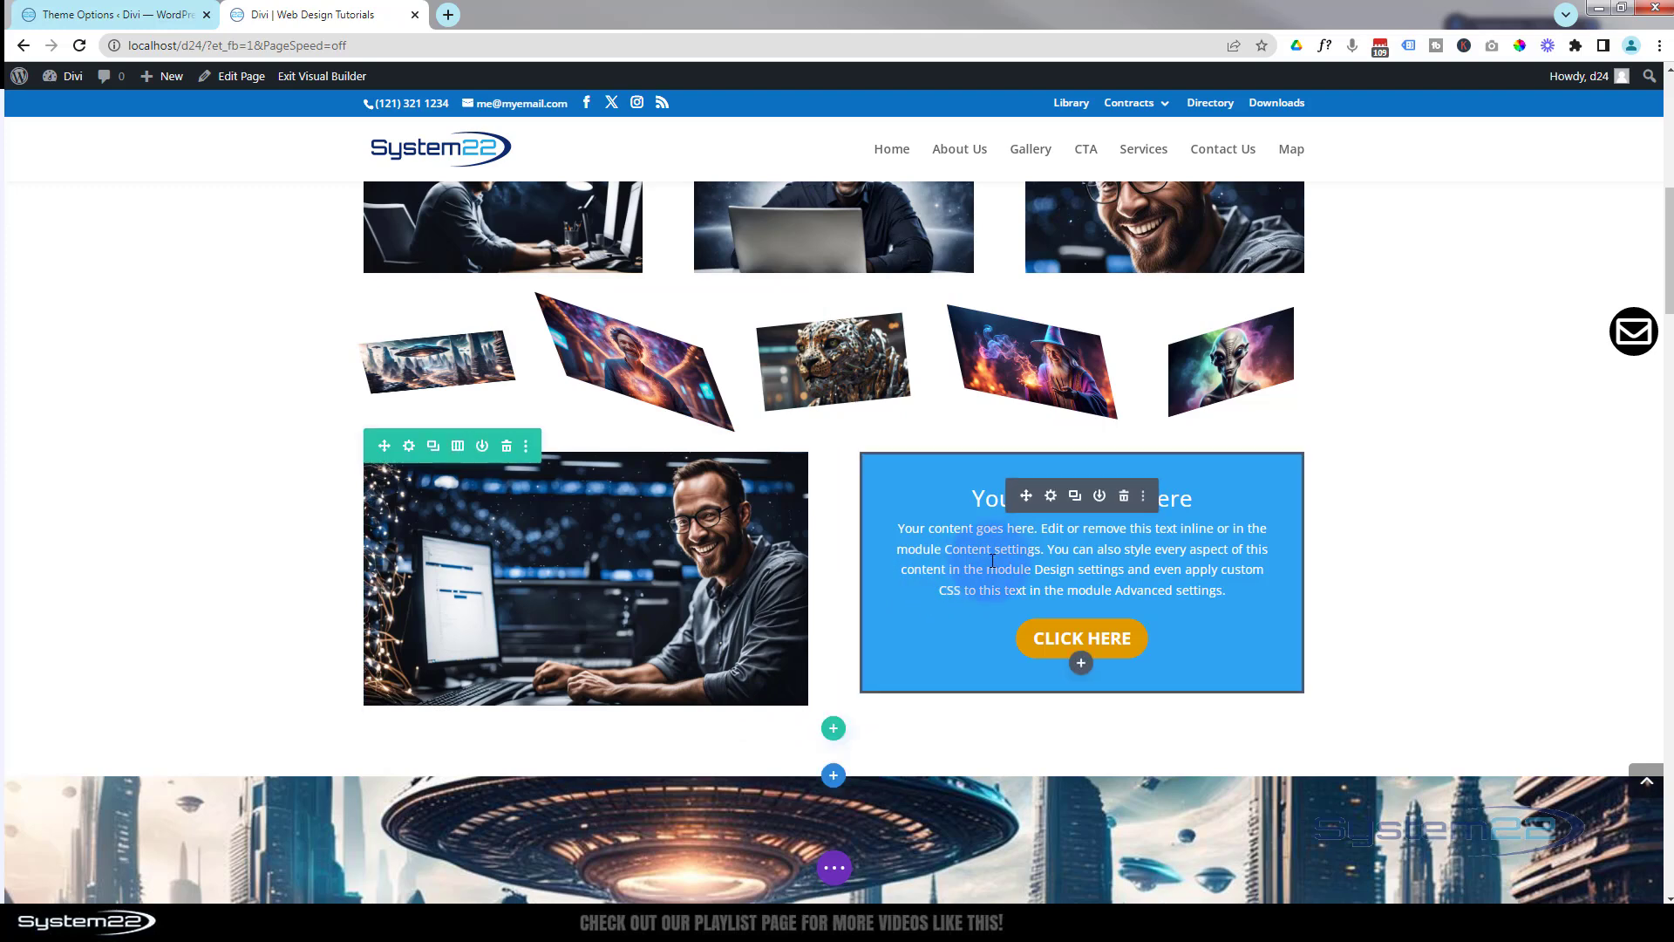
{"action": "left_click", "coordinate": [1053, 497]}
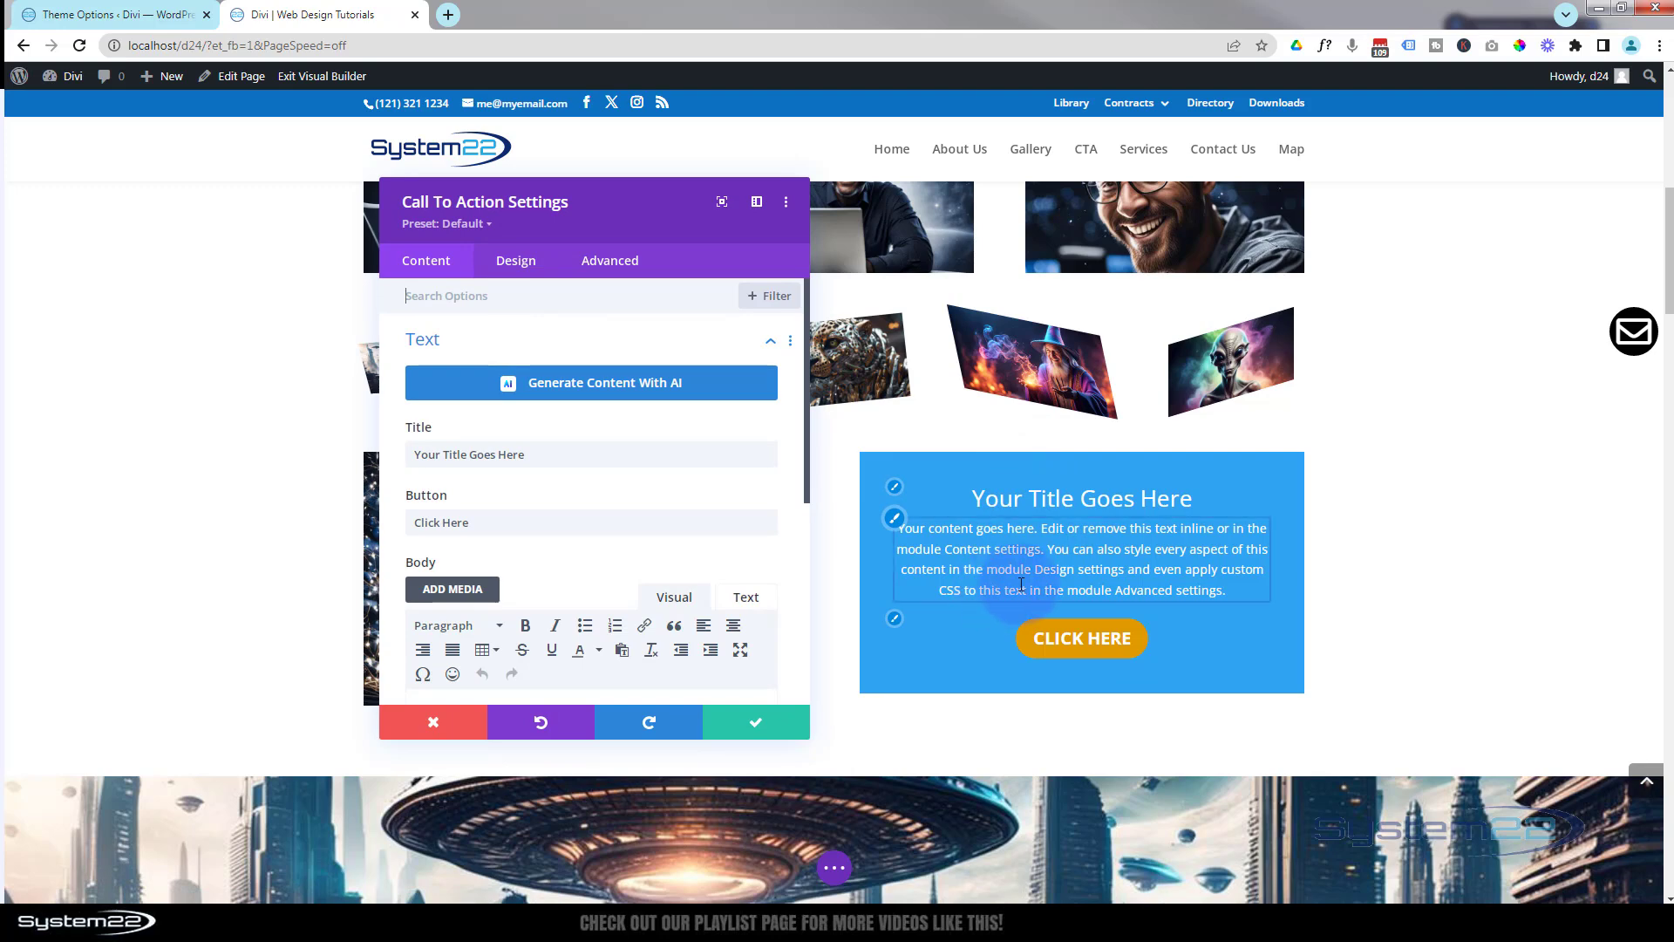
{"action": "left_click", "coordinate": [516, 262]}
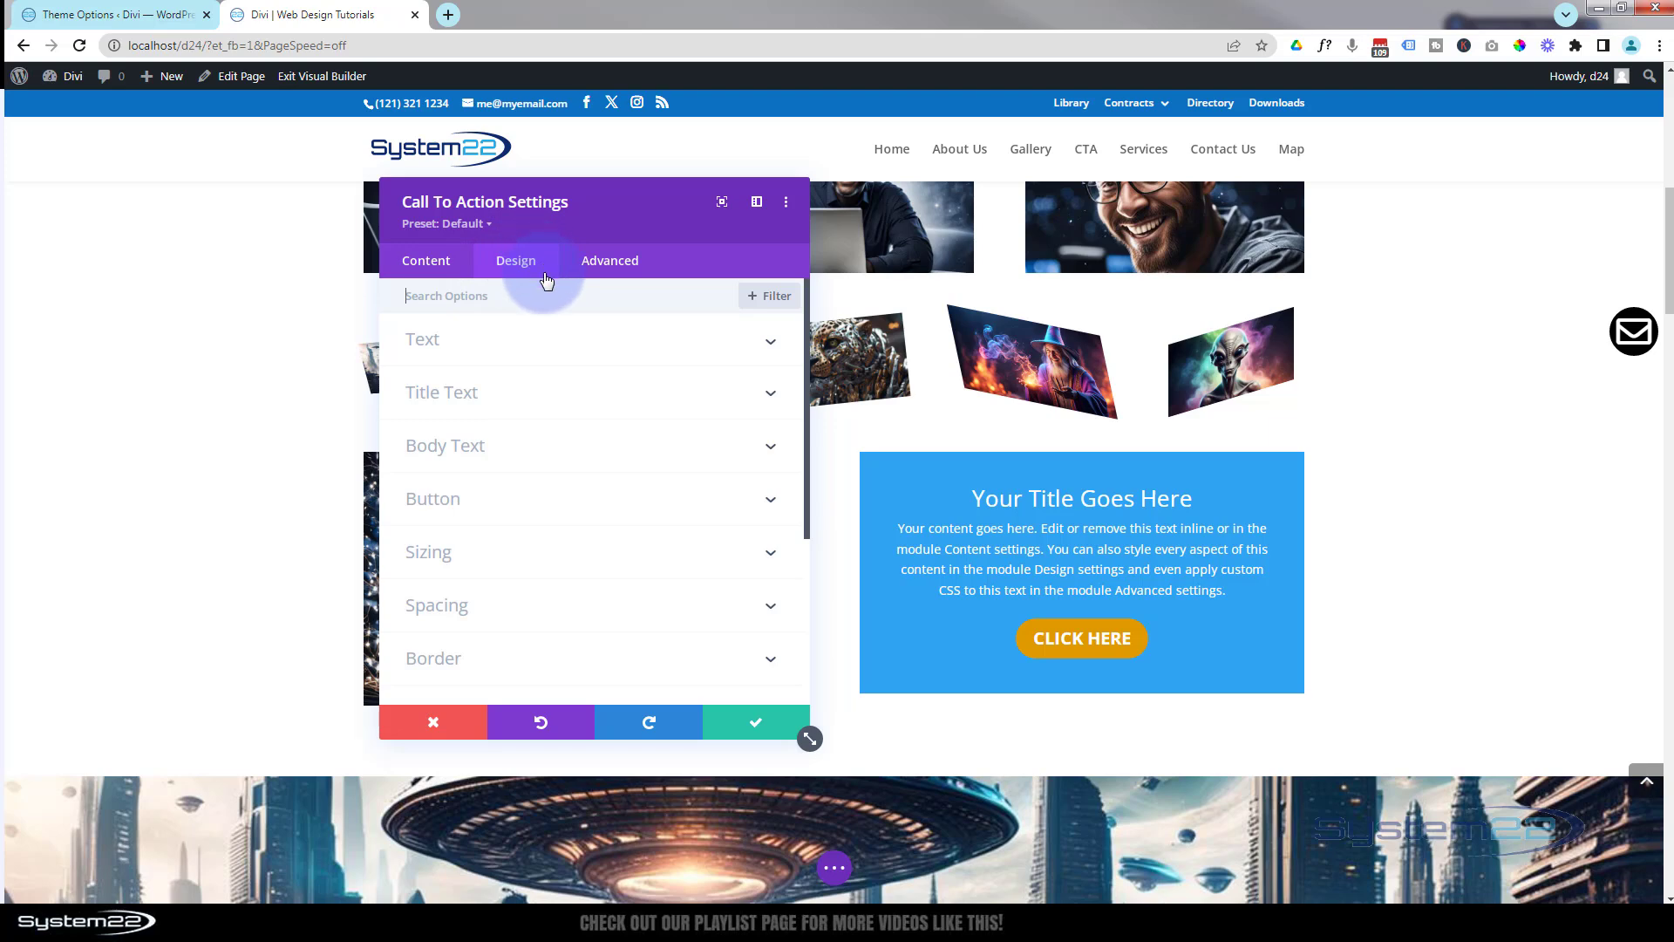
{"action": "scroll", "coordinate": [573, 414], "scroll_direction": "down", "scroll_amount": 3}
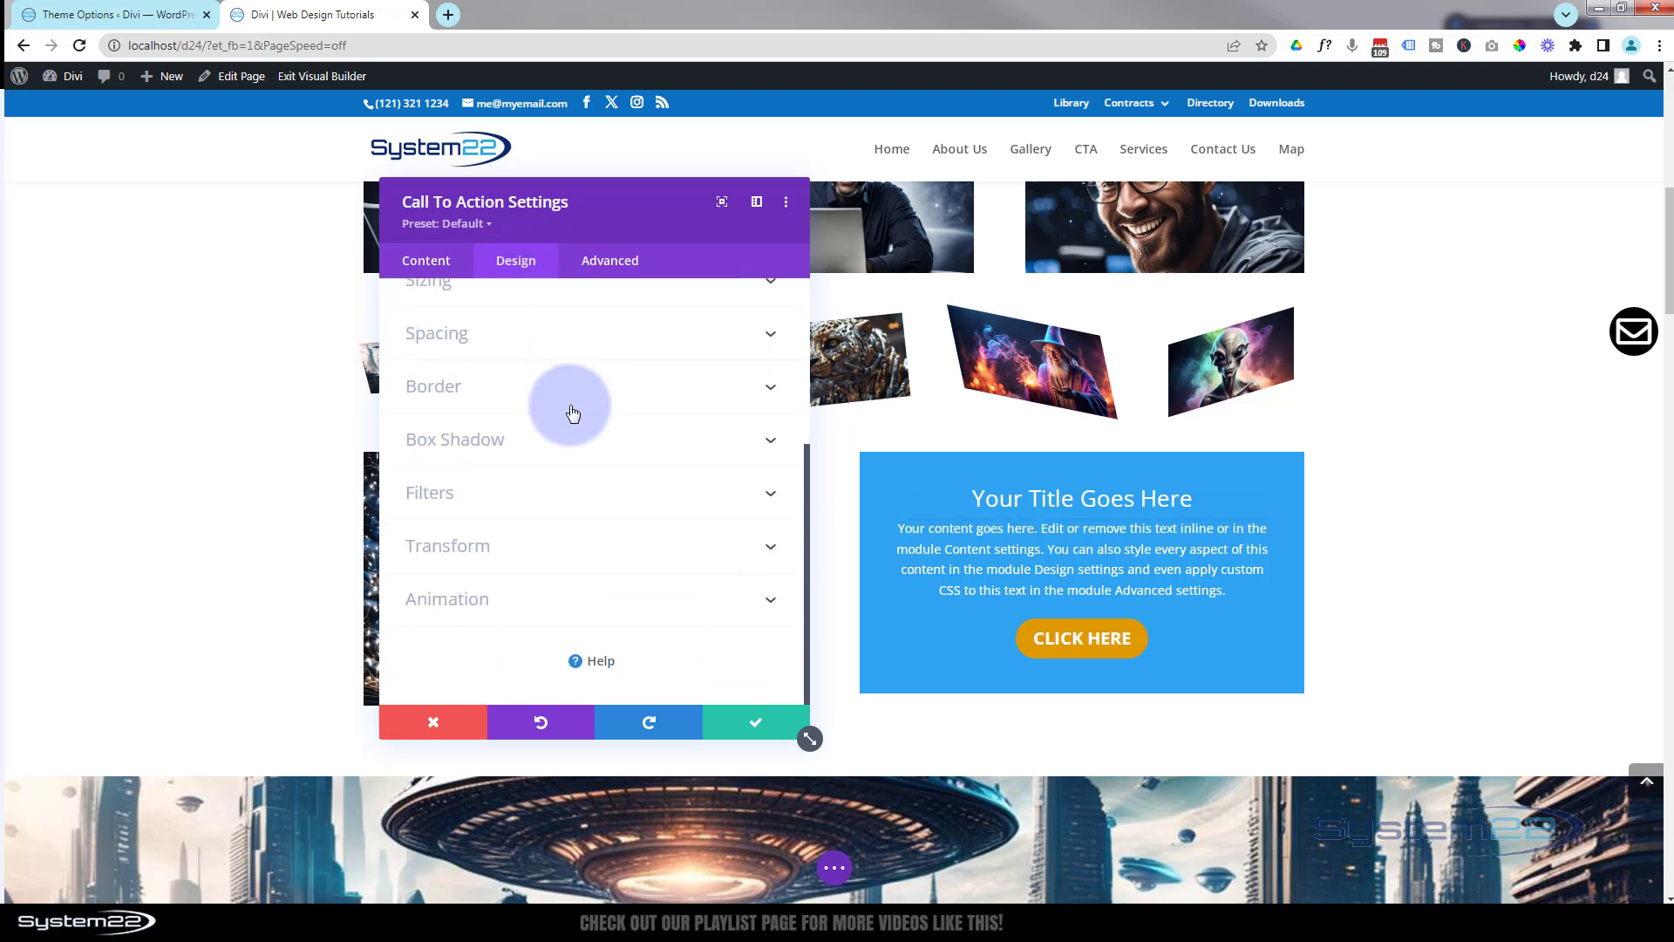
{"action": "left_click", "coordinate": [558, 498]}
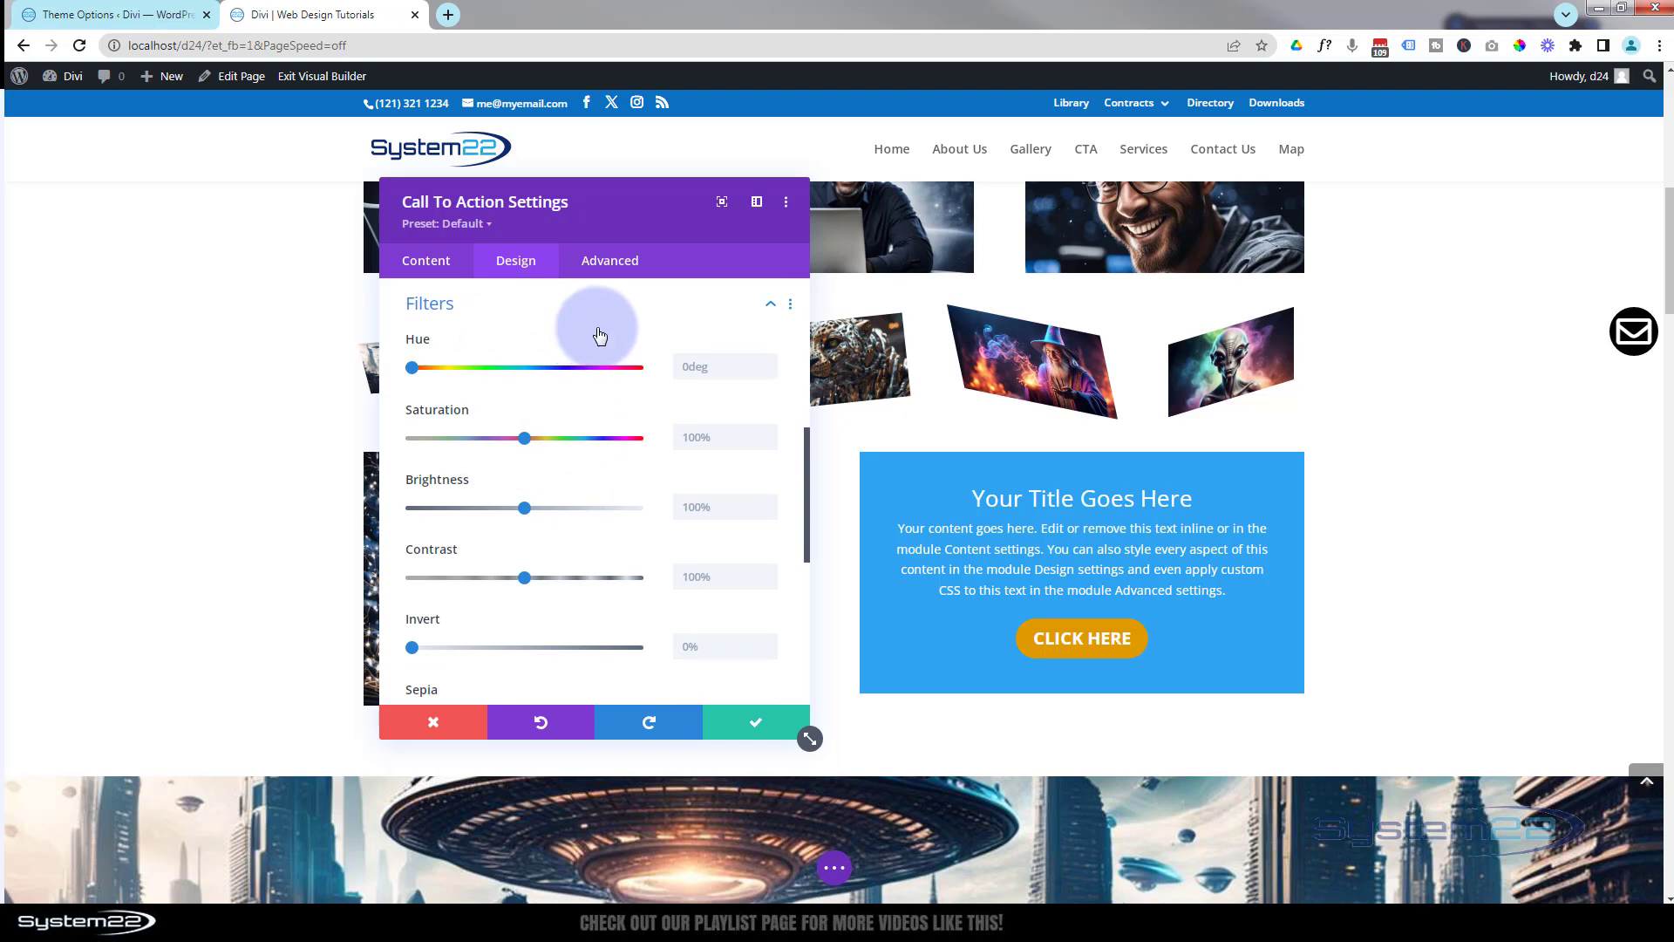
{"action": "scroll", "coordinate": [600, 336], "scroll_direction": "down", "scroll_amount": 3}
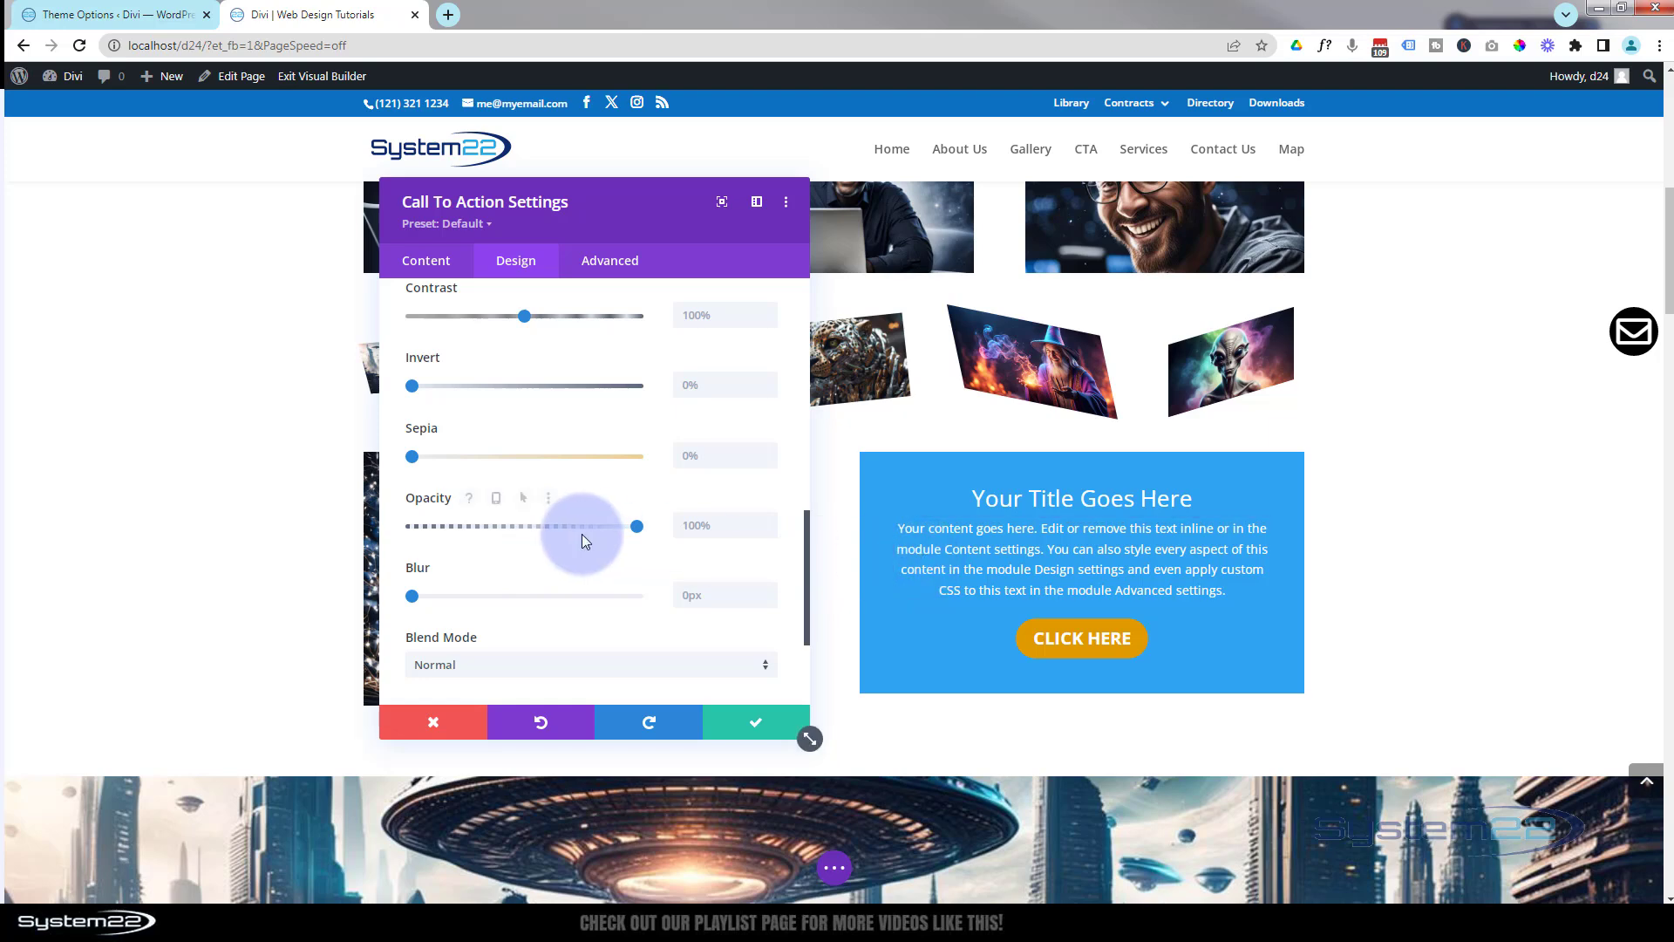
{"action": "left_click_drag", "start_coordinate": [638, 528], "coordinate": [410, 532]}
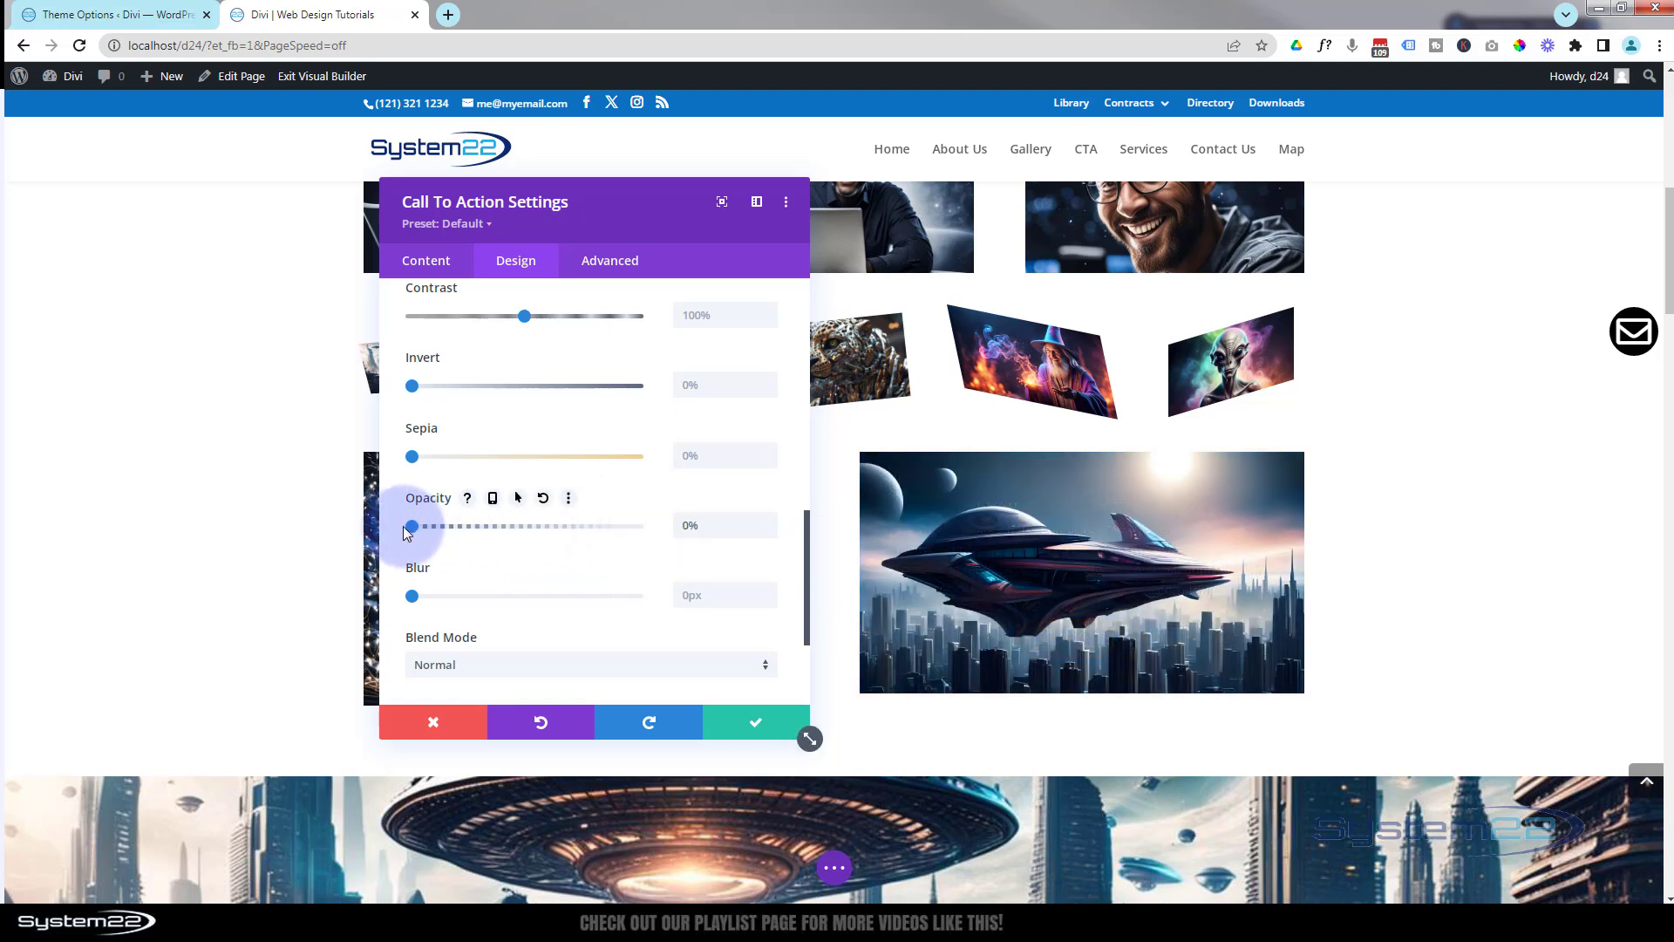
{"action": "left_click_drag", "start_coordinate": [523, 529], "coordinate": [656, 560]}
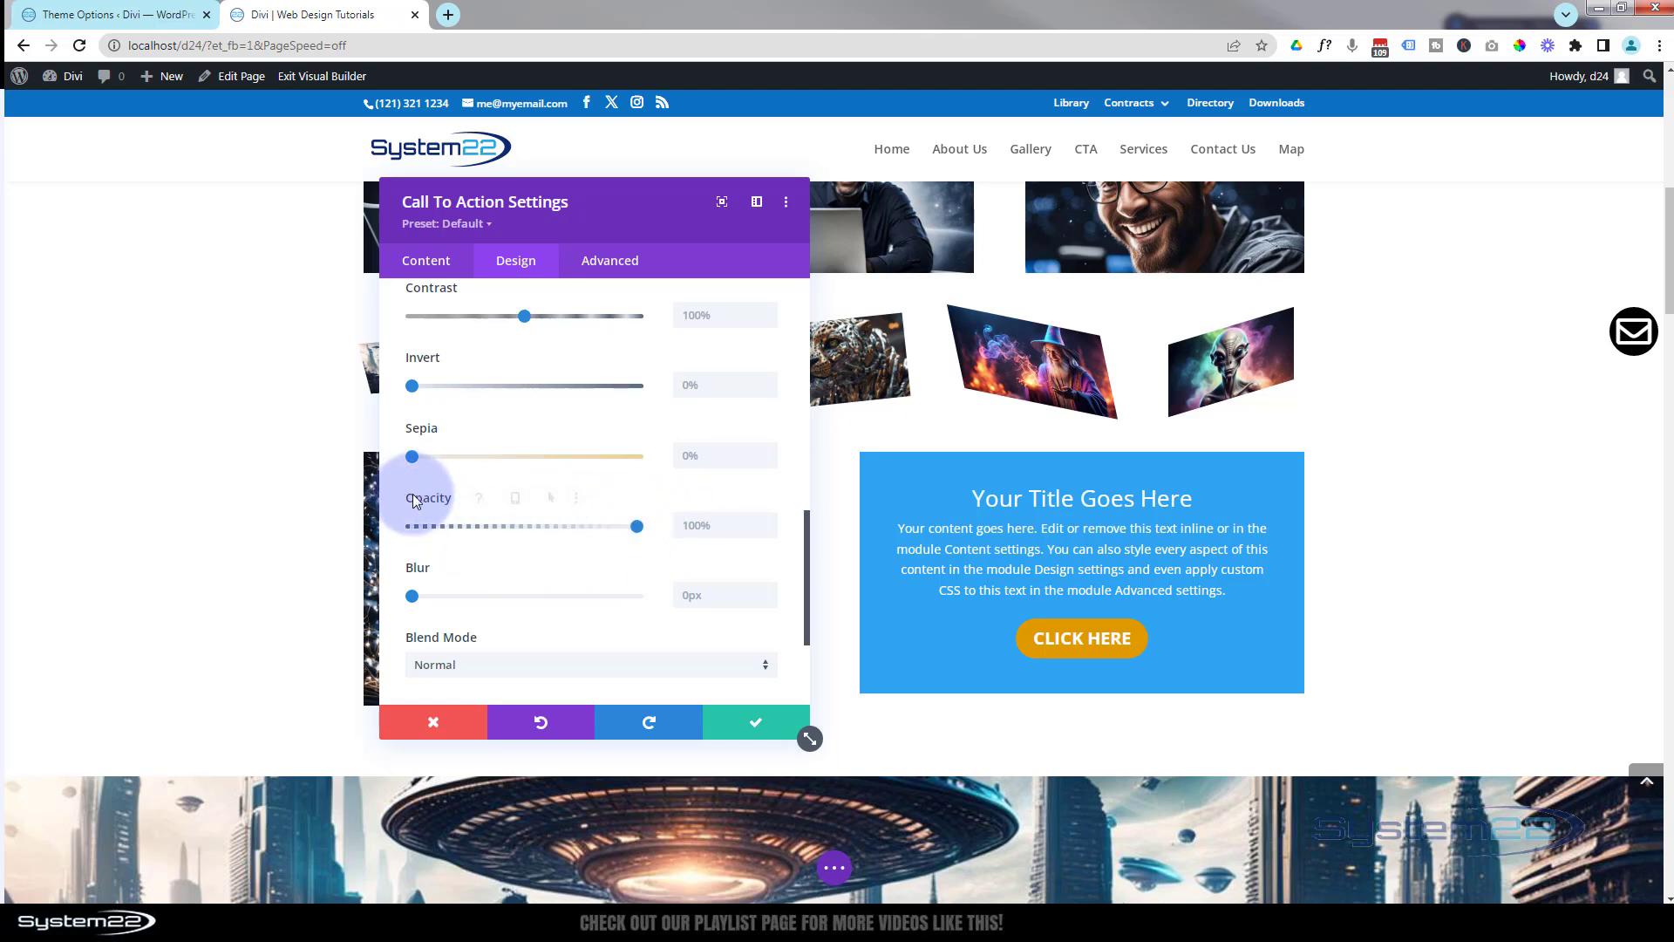
- Enable hover options for the Call To Action's opacity, with 0% in the default state and 100% on hover
{"action": "left_click", "coordinate": [515, 499]}
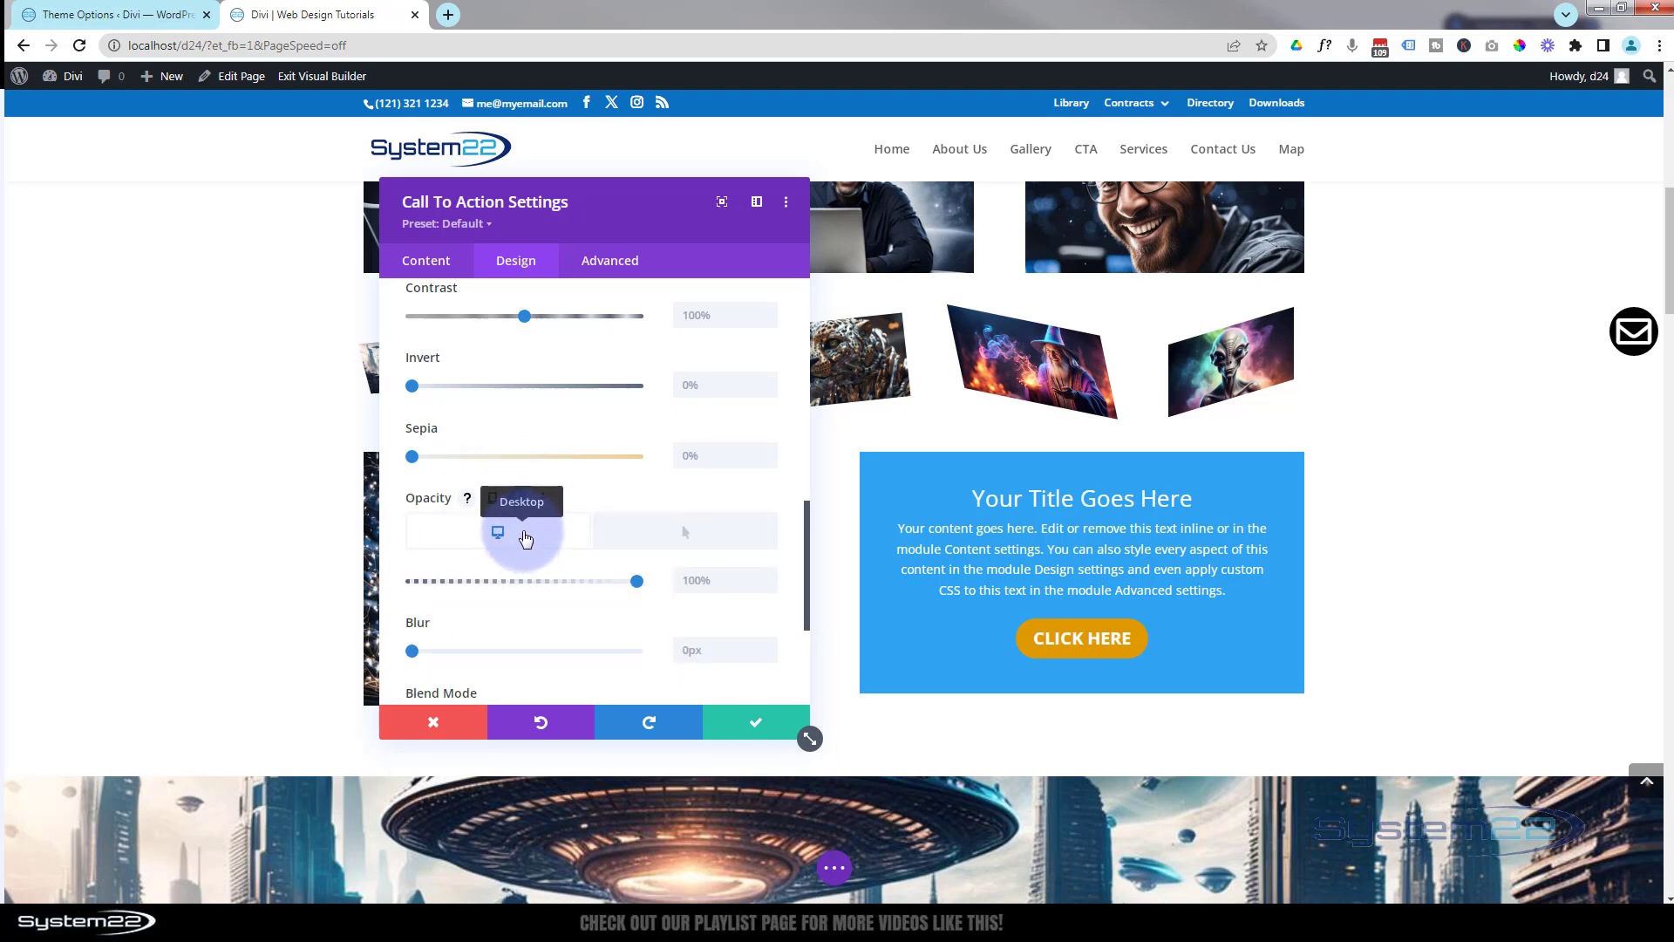
{"action": "left_click_drag", "start_coordinate": [638, 582], "coordinate": [394, 586]}
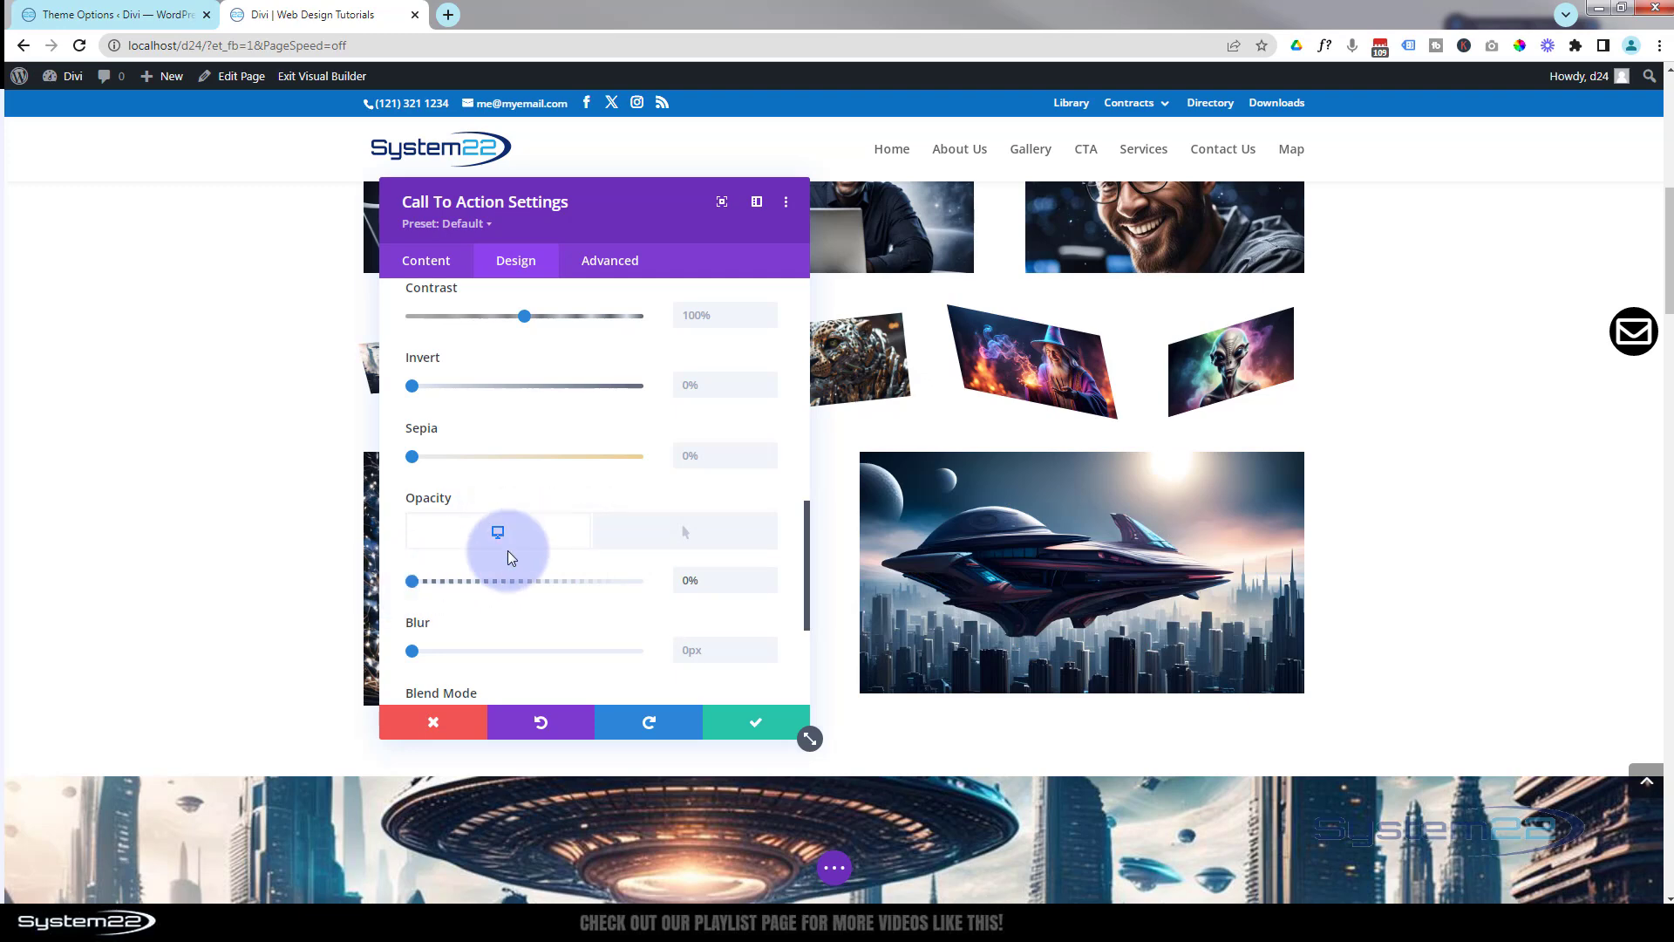
{"action": "left_click", "coordinate": [671, 542]}
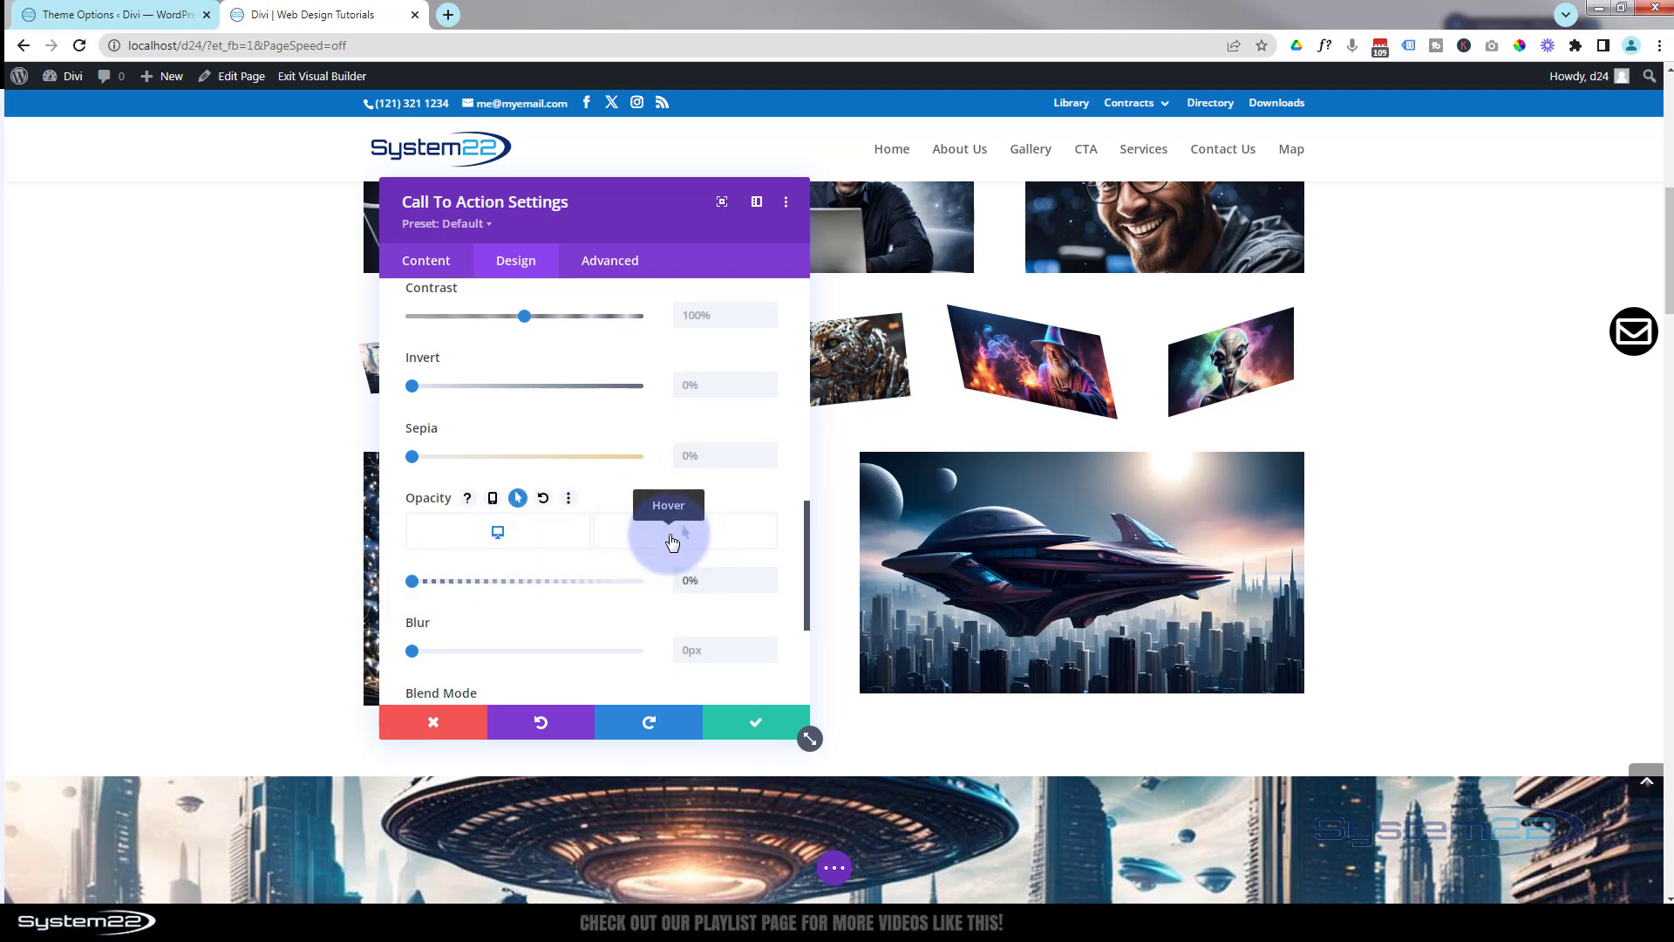
{"action": "left_click_drag", "start_coordinate": [445, 582], "coordinate": [657, 593]}
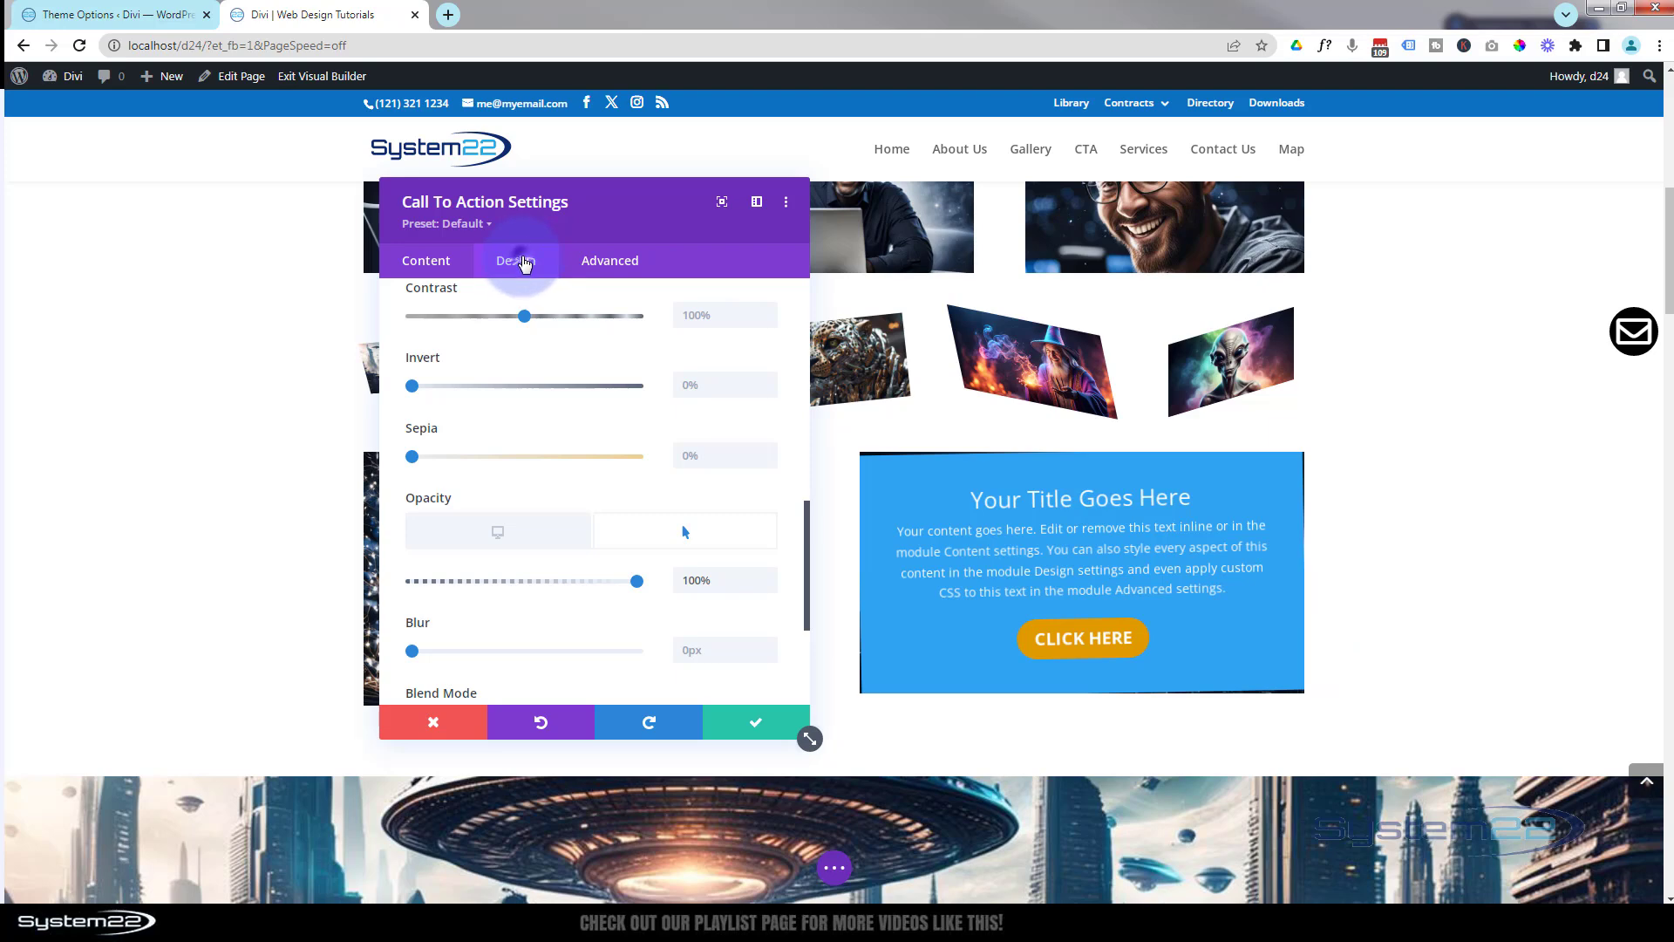
- Set the Call To Action's default-state transform rotation to 359deg in the flat, first rotation direction
{"action": "scroll", "coordinate": [557, 445], "scroll_direction": "down", "scroll_amount": 3}
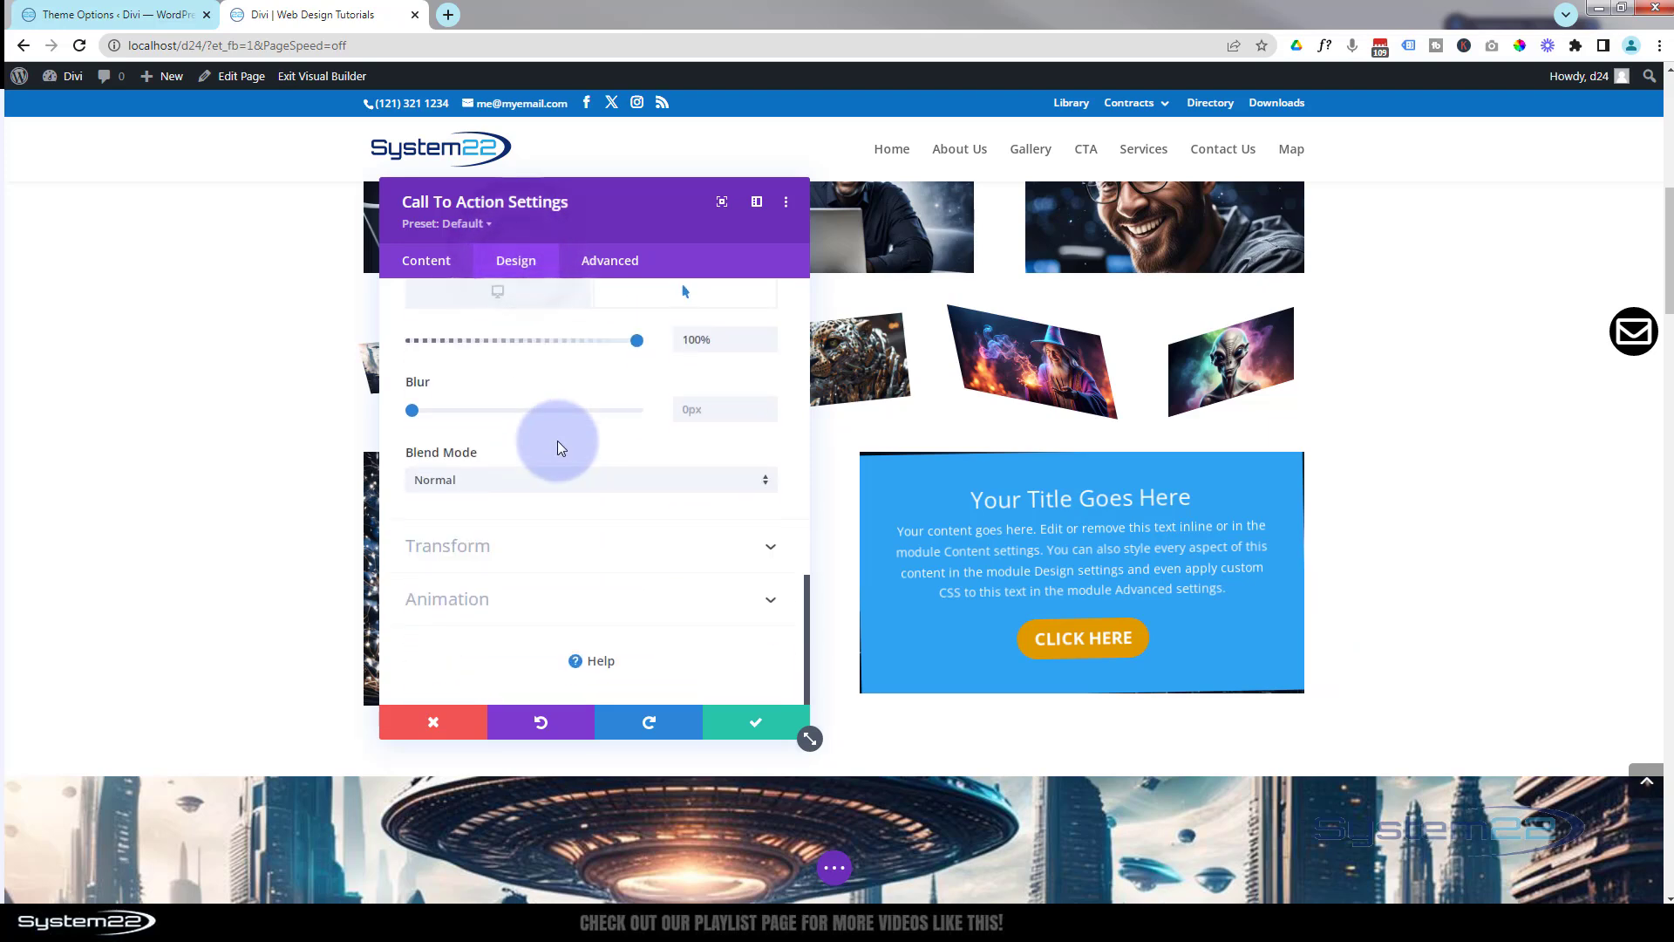
{"action": "left_click", "coordinate": [504, 558]}
{"action": "left_click", "coordinate": [602, 434]}
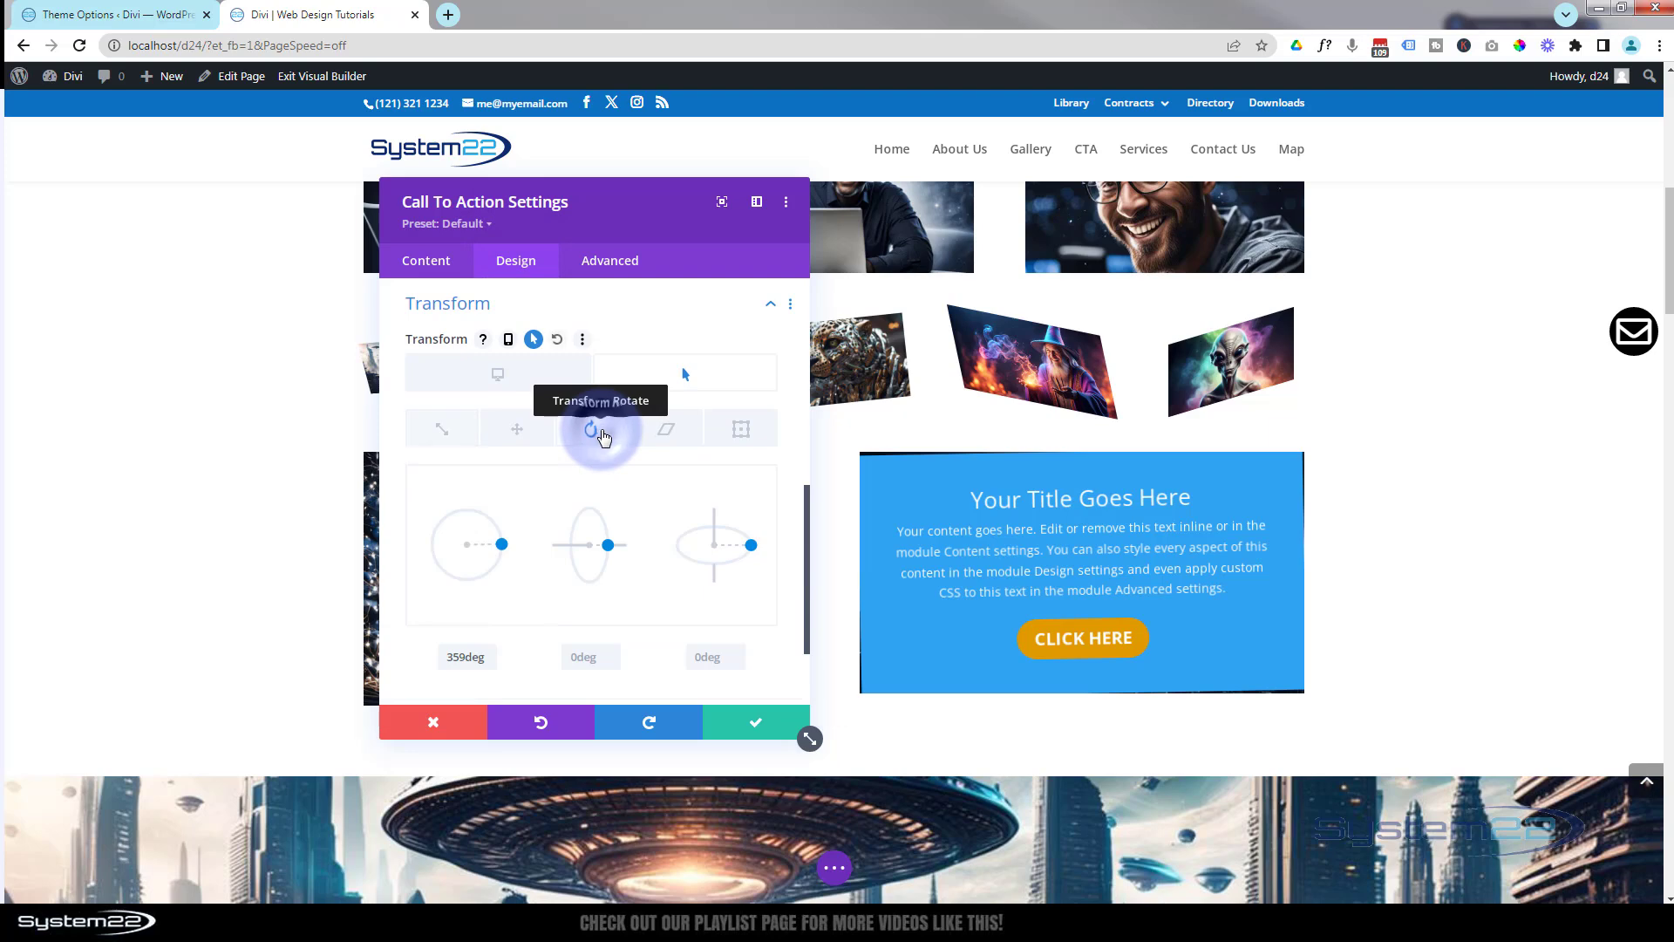
{"action": "left_click", "coordinate": [494, 384]}
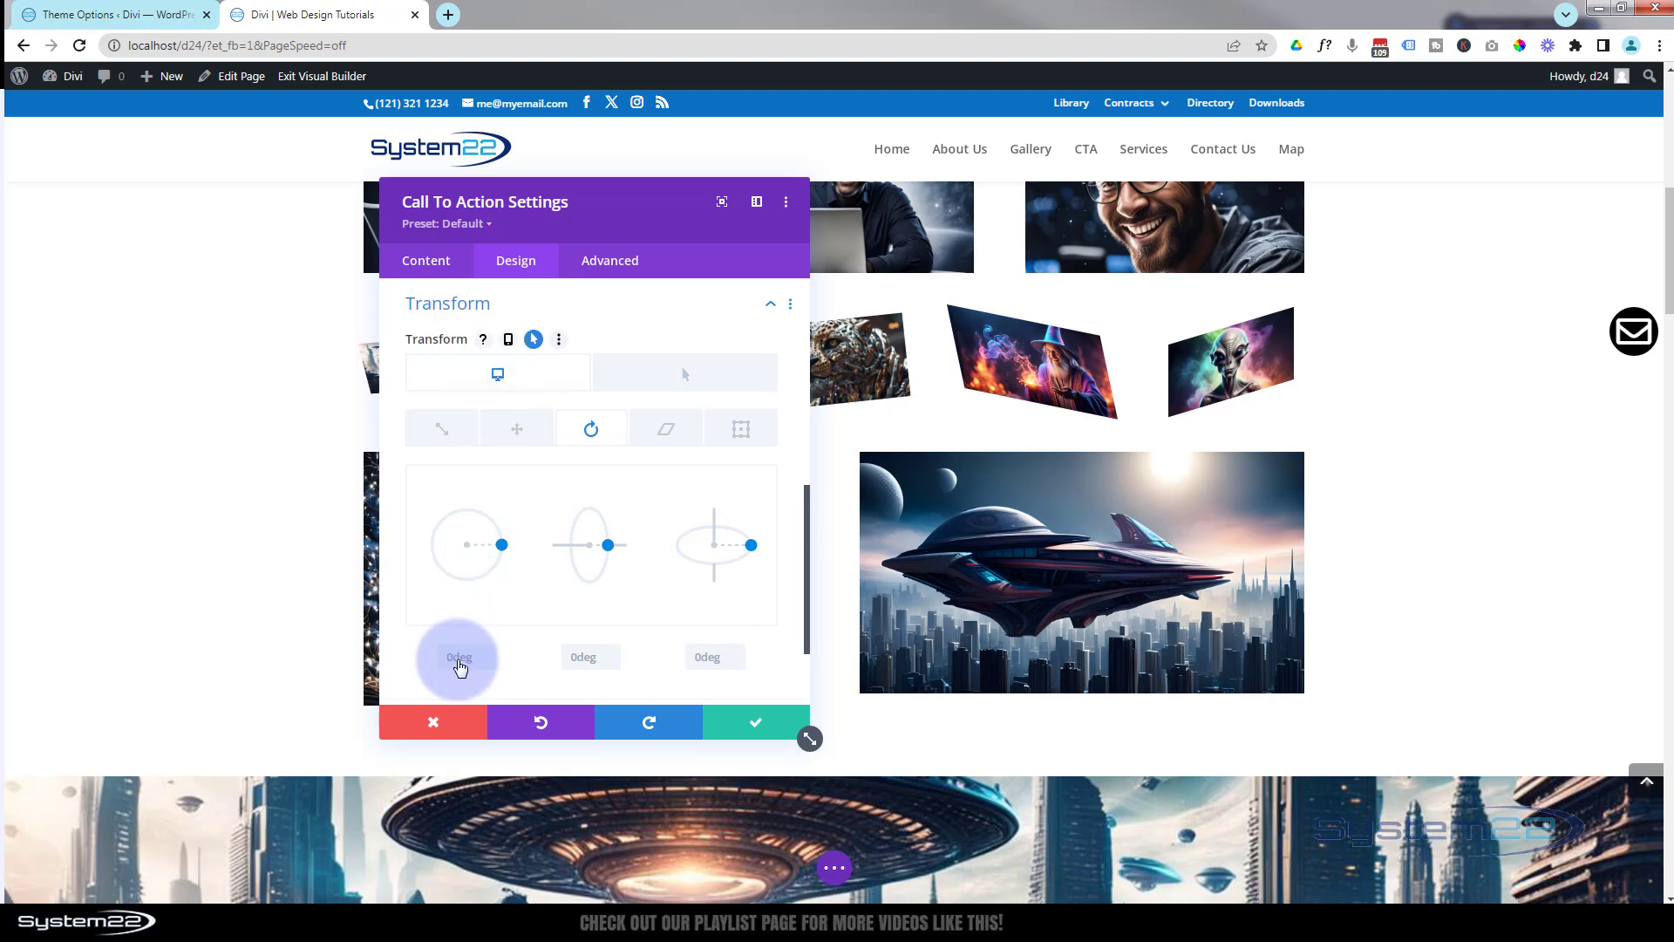
{"action": "mouse_move", "coordinate": [508, 554]}
{"action": "left_mouse_down"}
{"action": "mouse_move", "coordinate": [452, 587]}
{"action": "mouse_move", "coordinate": [422, 523]}
{"action": "mouse_move", "coordinate": [485, 514]}
{"action": "mouse_move", "coordinate": [503, 540]}
{"action": "left_mouse_up"}
{"action": "left_click", "coordinate": [495, 657]}
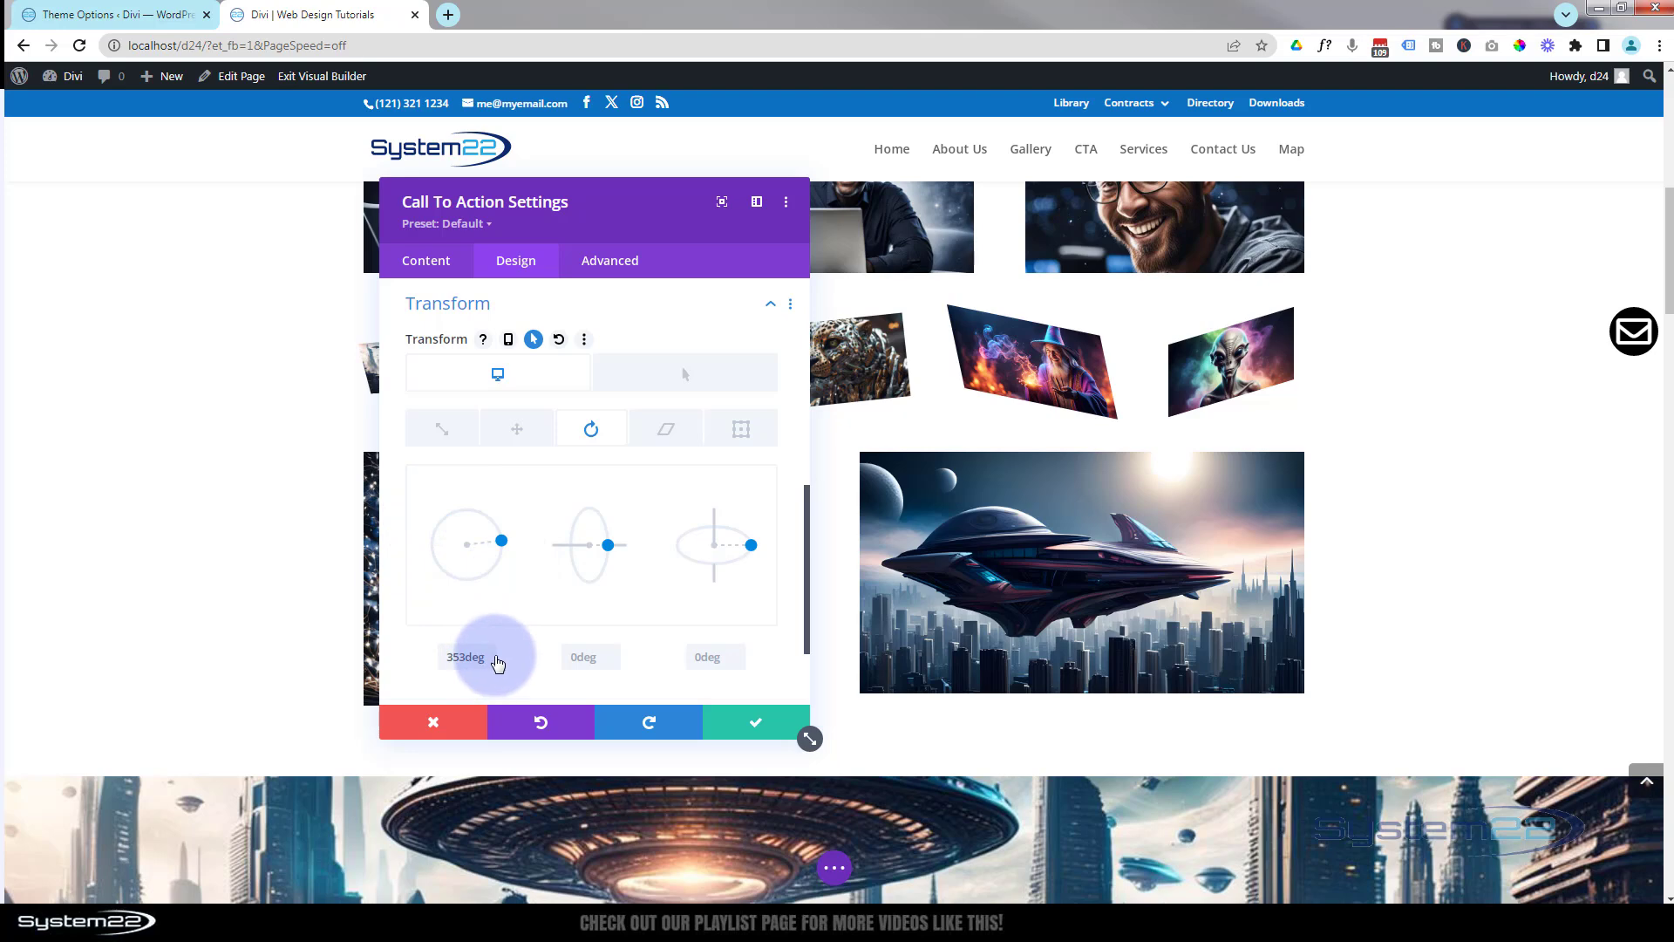
{"action": "key", "text": "Up"}
{"action": "key", "text": "Up"}
{"action": "key", "text": "Up"}
{"action": "key", "text": "Up"}
{"action": "key", "text": "Up"}
{"action": "key", "text": "Up"}
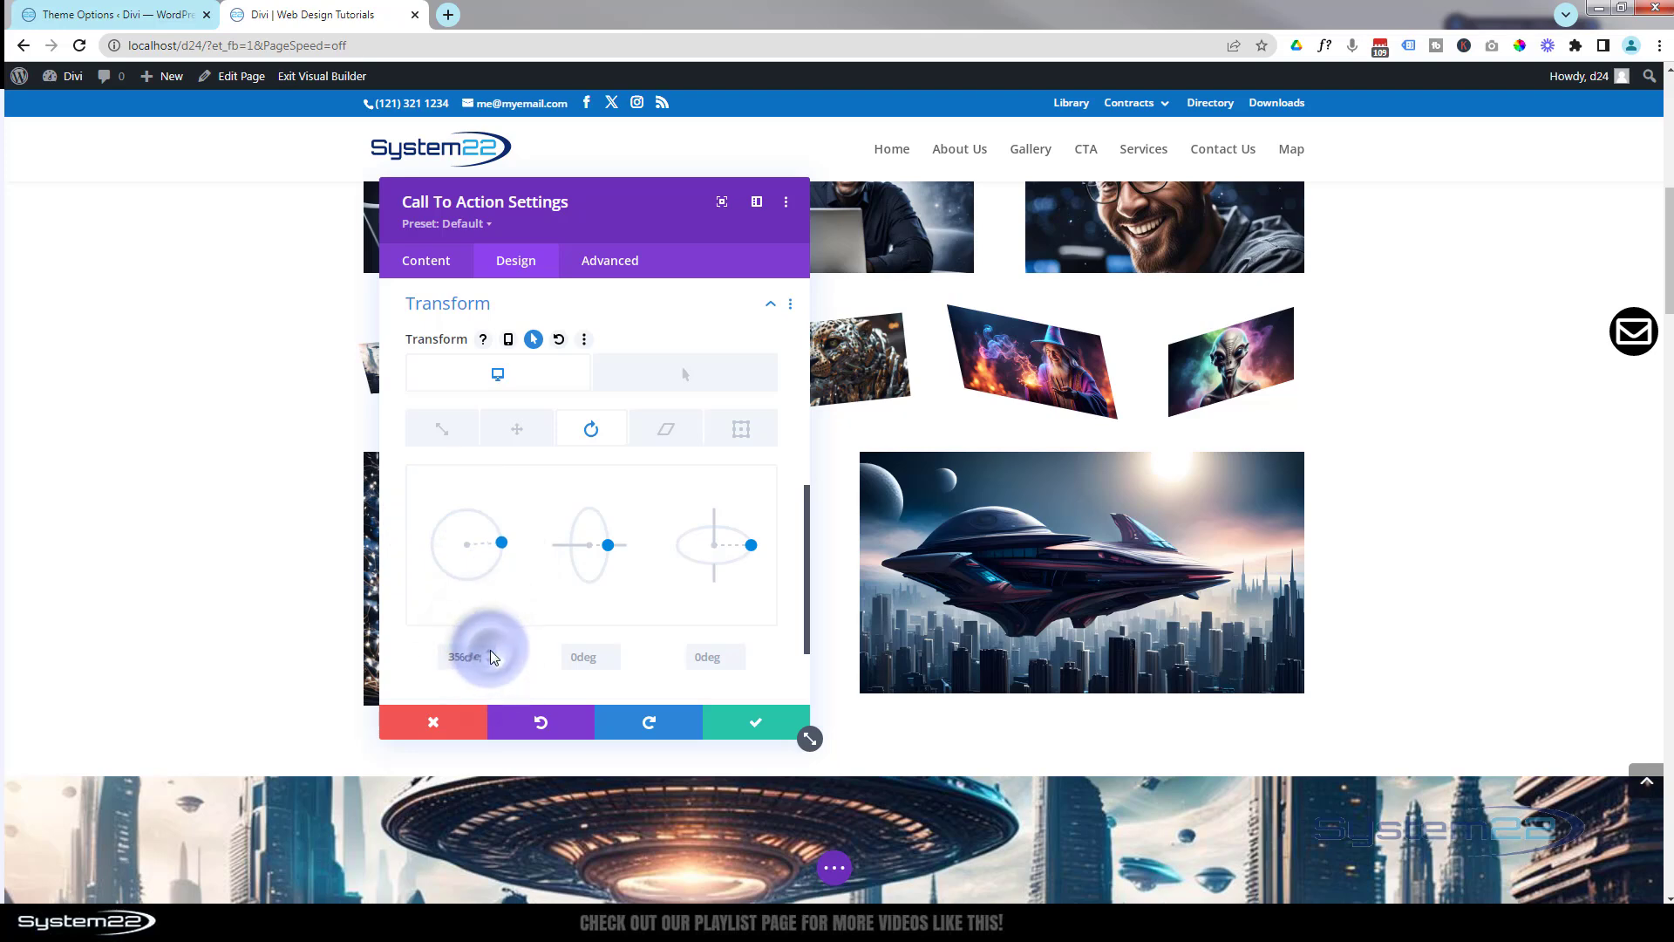
- Set the Call To Action's hover-state transform rotation to 0deg
{"action": "left_click", "coordinate": [663, 374]}
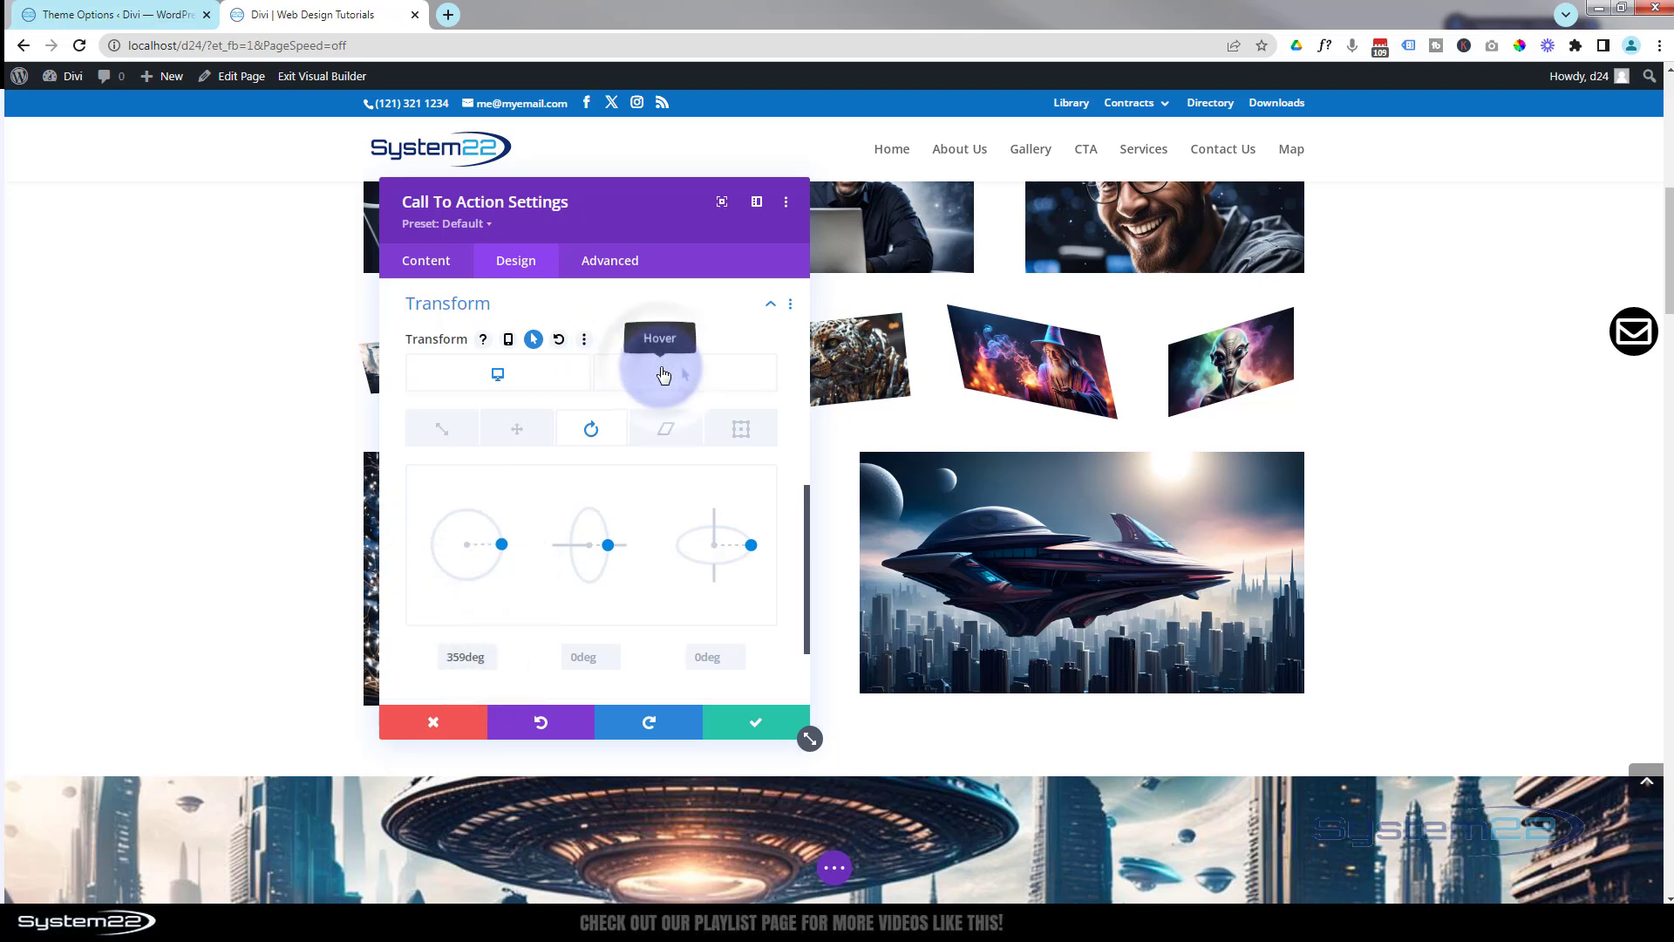
{"action": "left_click", "coordinate": [469, 654]}
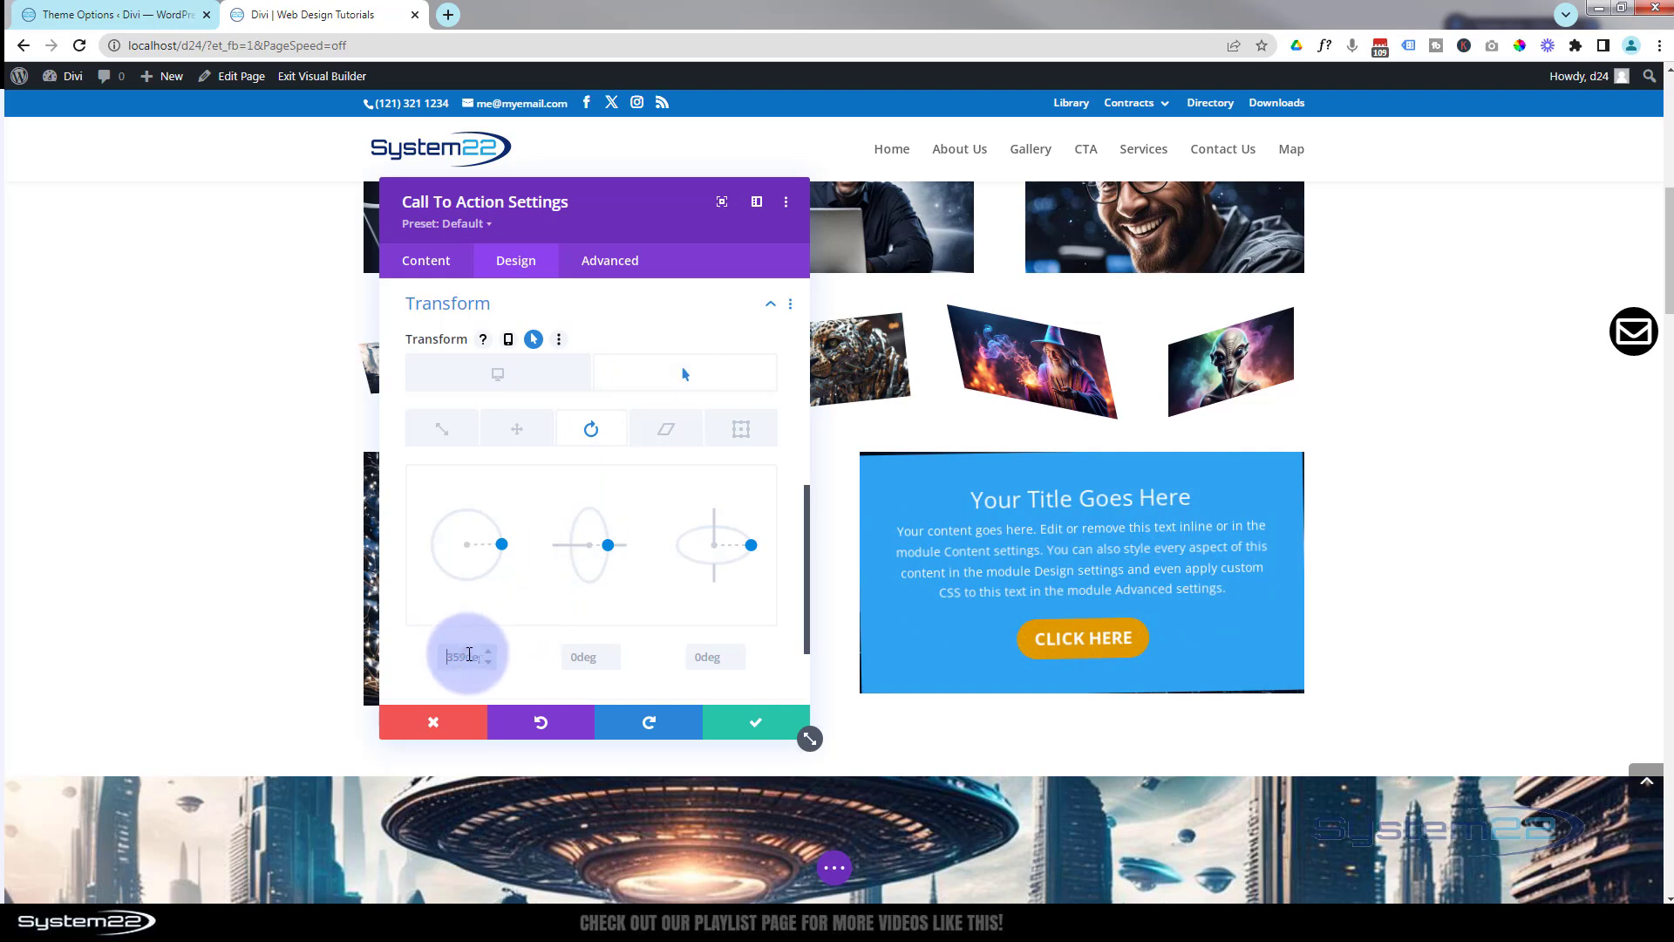
{"action": "double_click", "coordinate": [470, 654]}
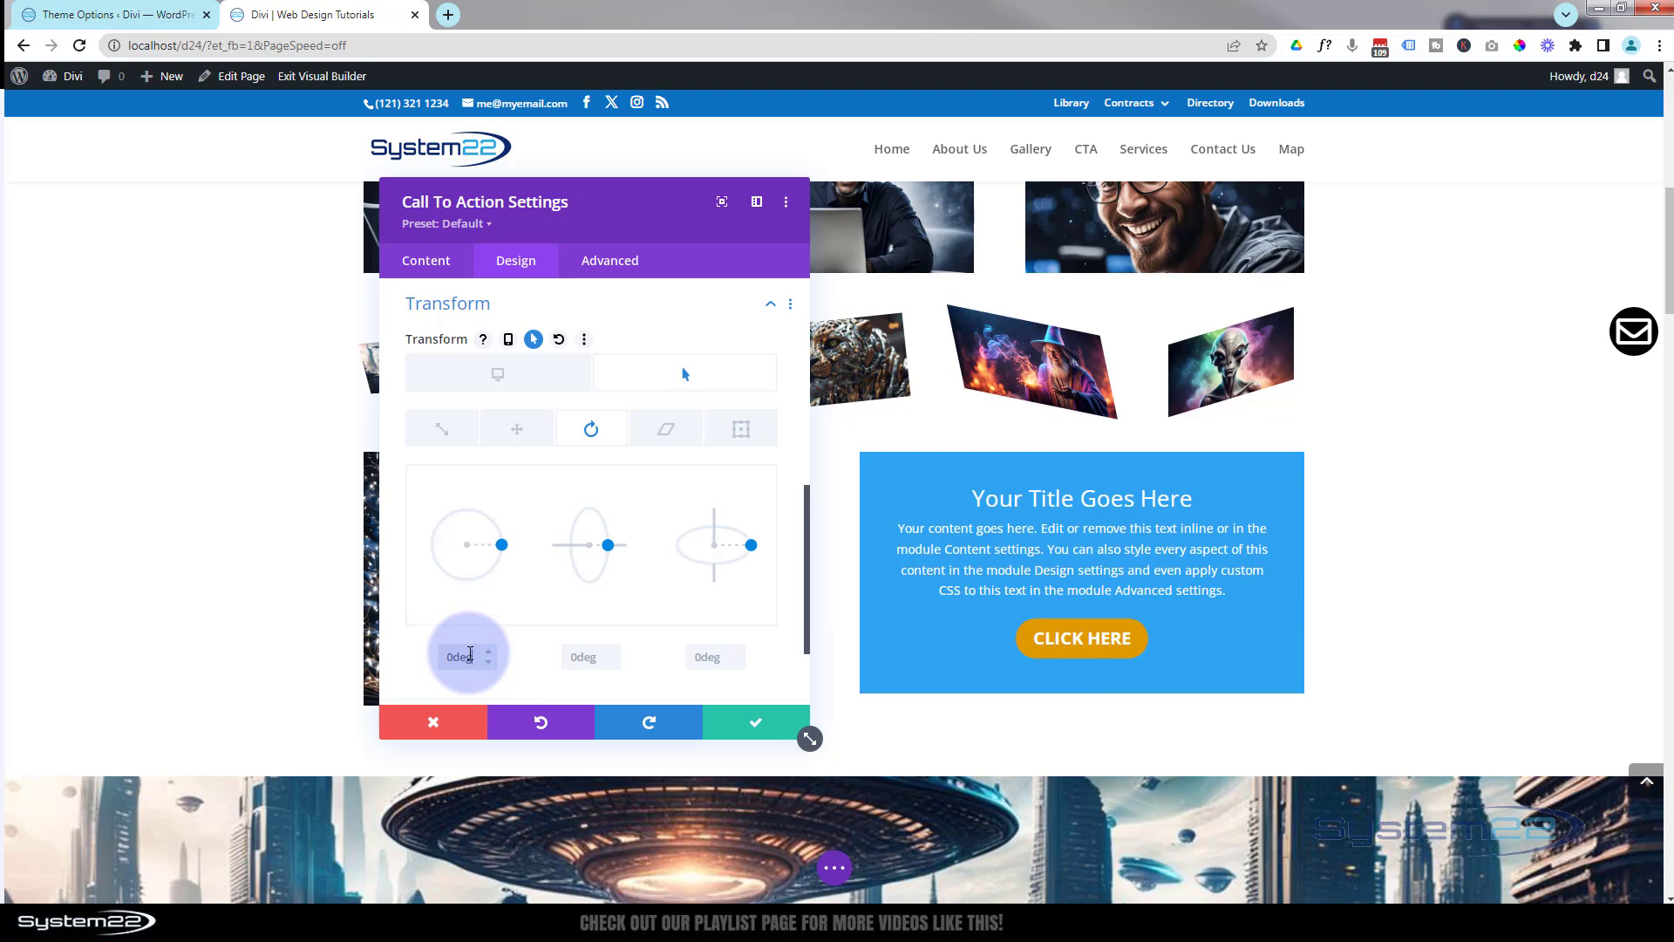
- Check the Call To Action's transition settings and save the module changes
{"action": "left_click", "coordinate": [628, 263]}
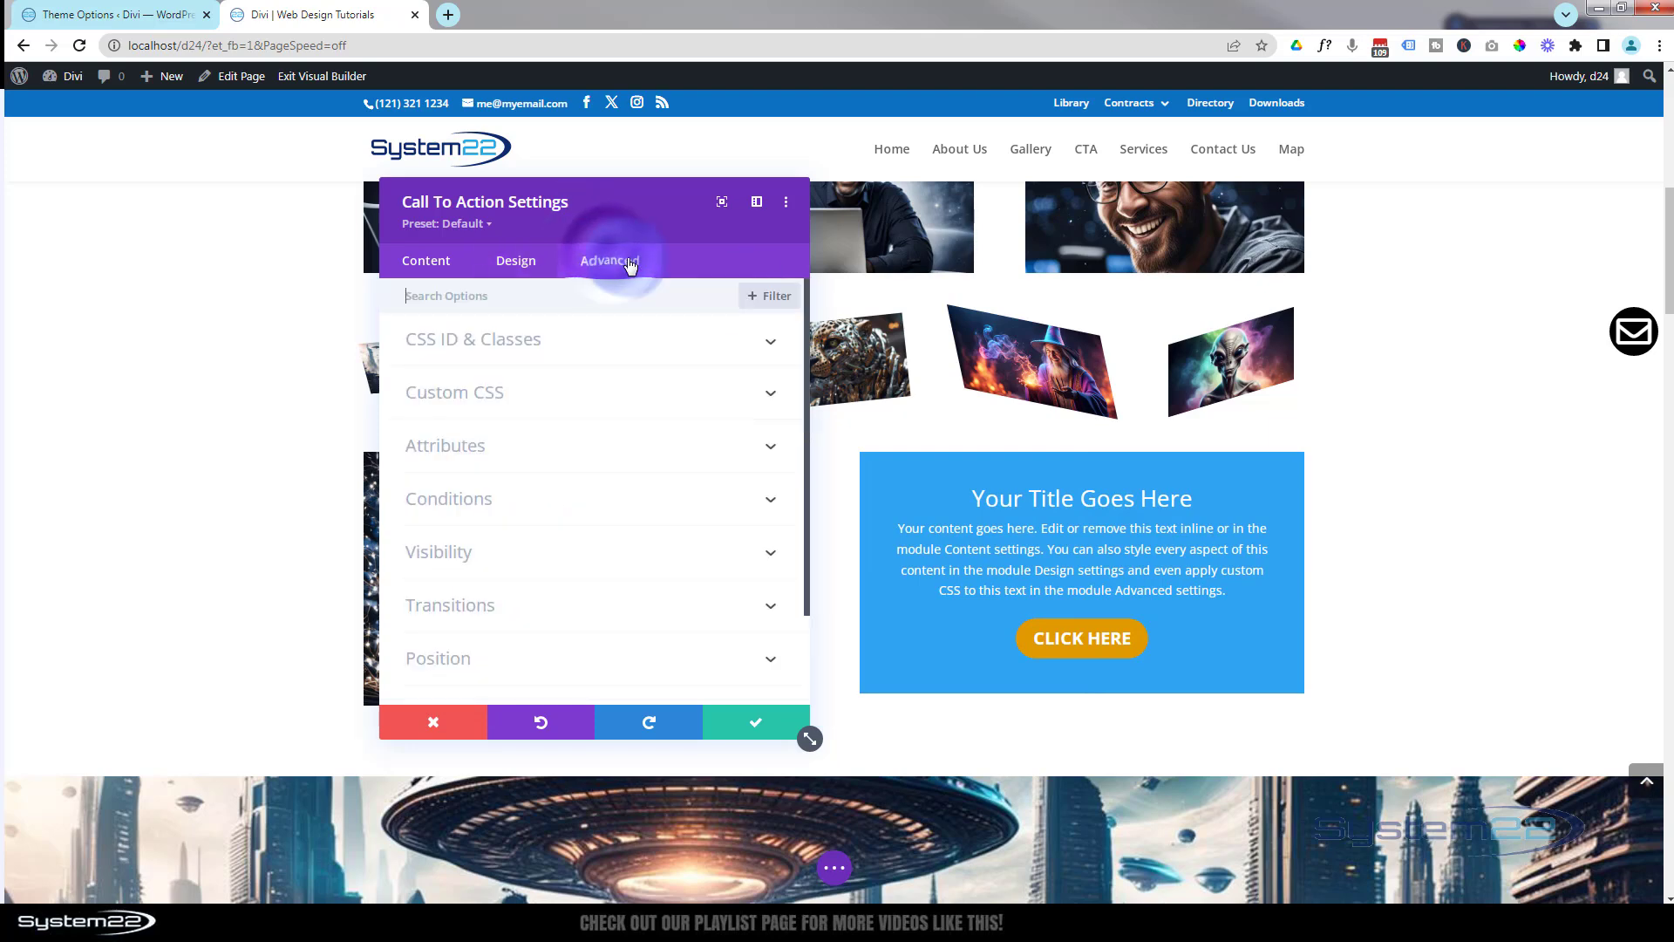
{"action": "left_click", "coordinate": [587, 609]}
{"action": "left_click", "coordinate": [756, 729]}
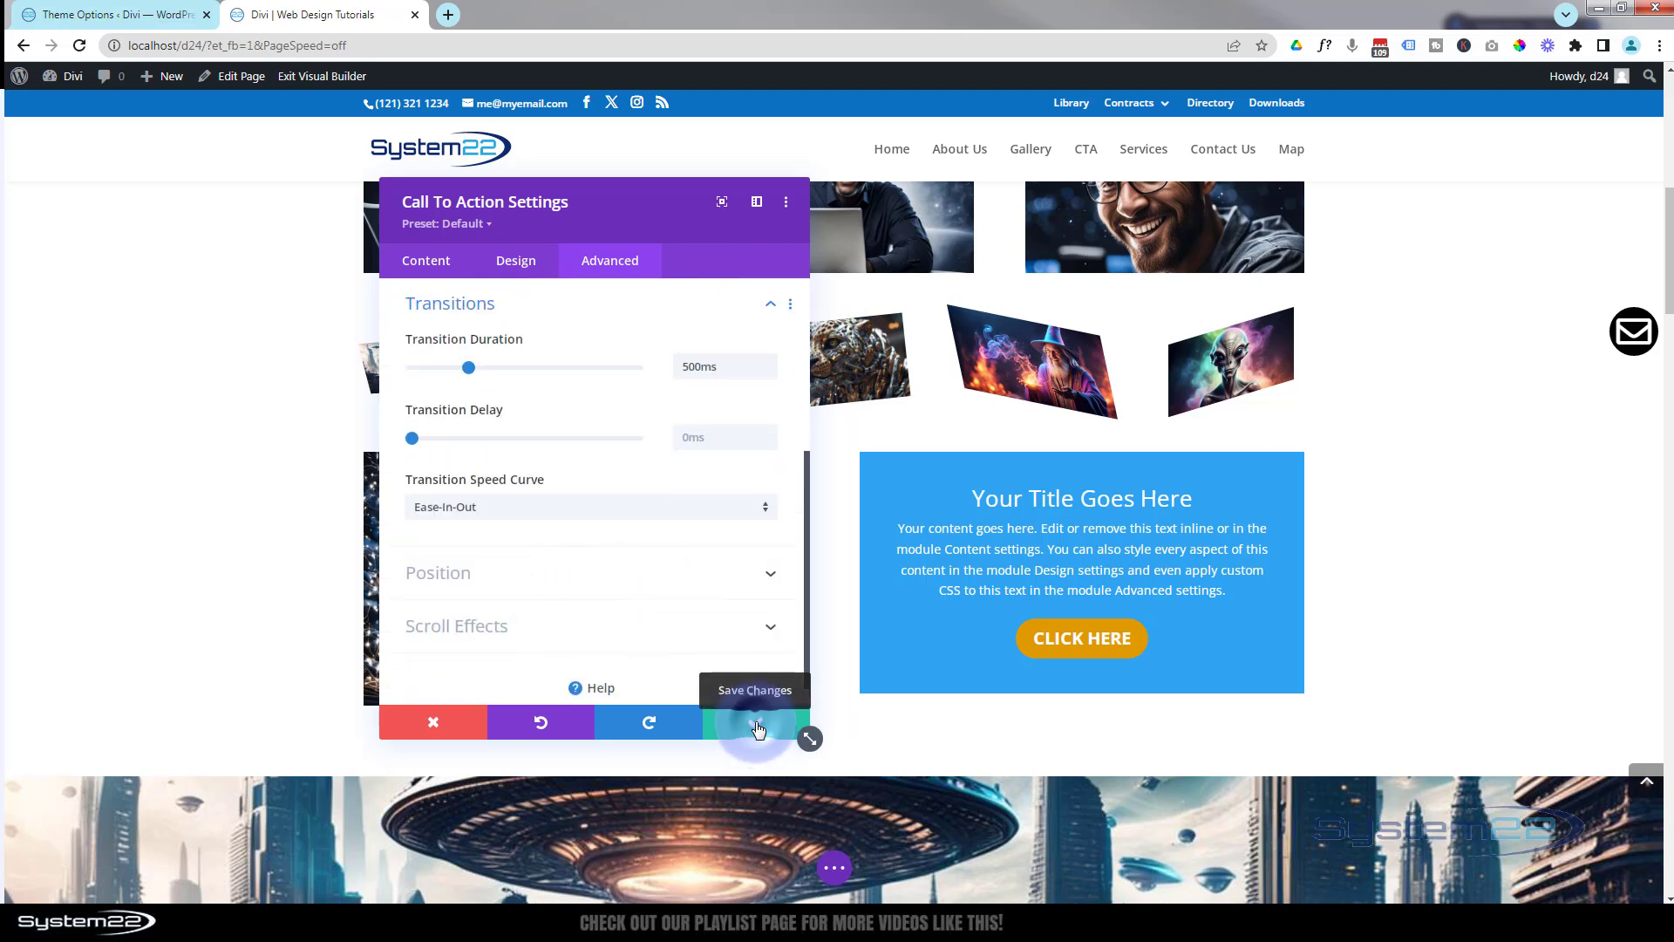
{"action": "left_click", "coordinate": [756, 729]}
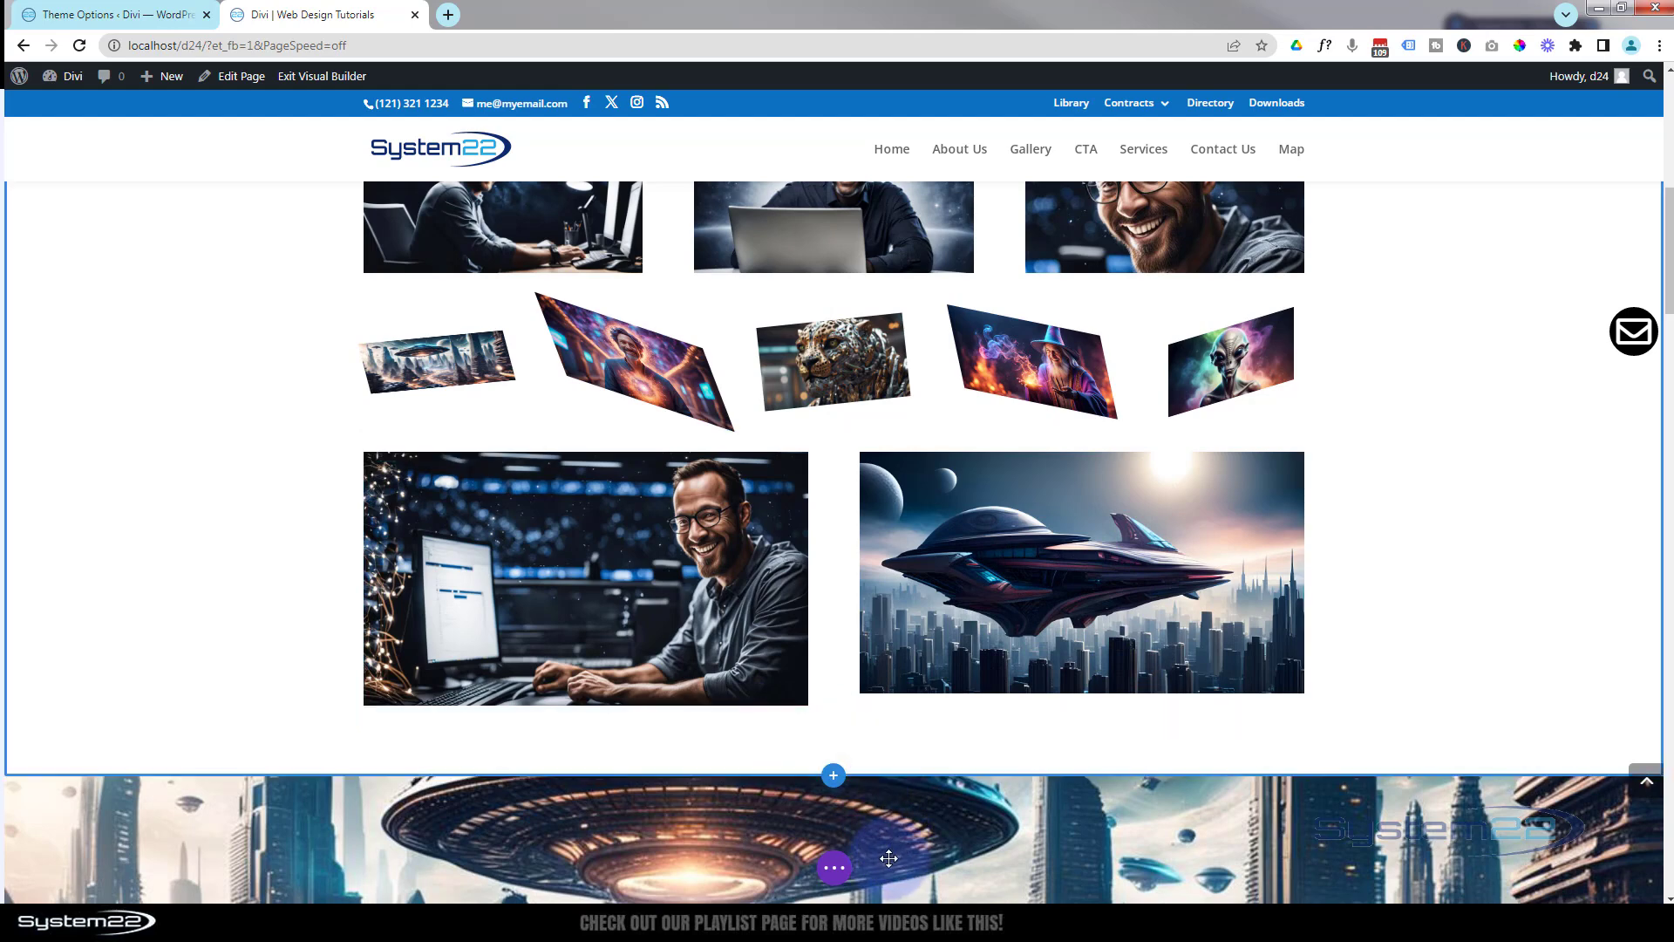
- Save the page and exit the Visual Builder
{"action": "left_click", "coordinate": [836, 870]}
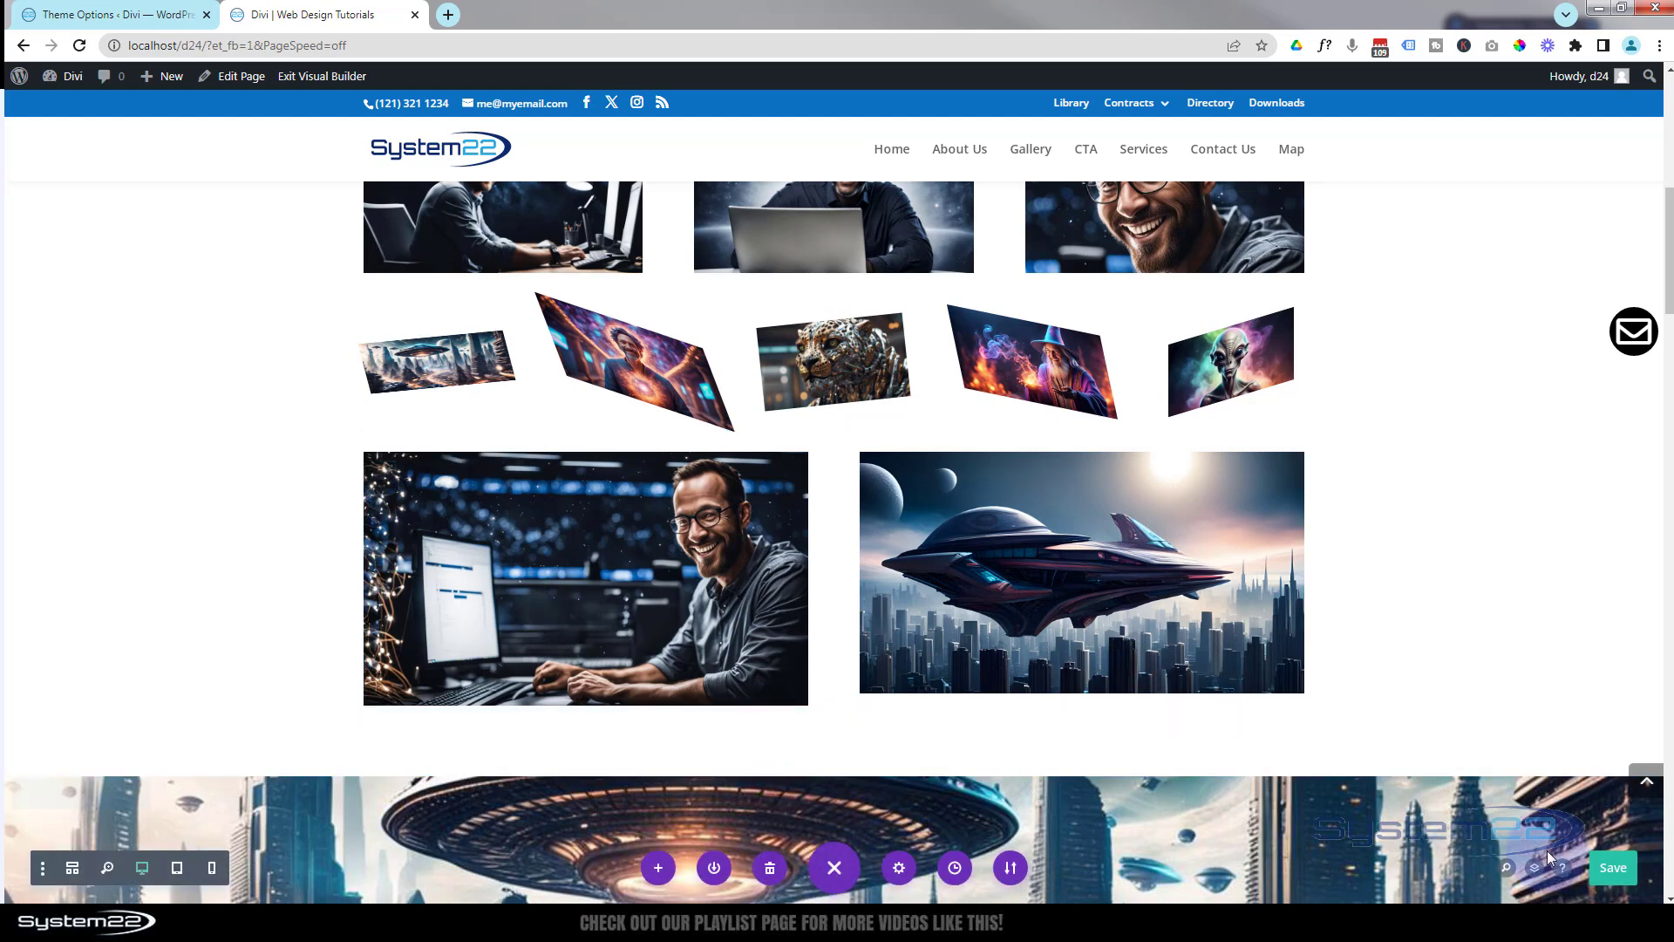
{"action": "left_click", "coordinate": [1611, 869]}
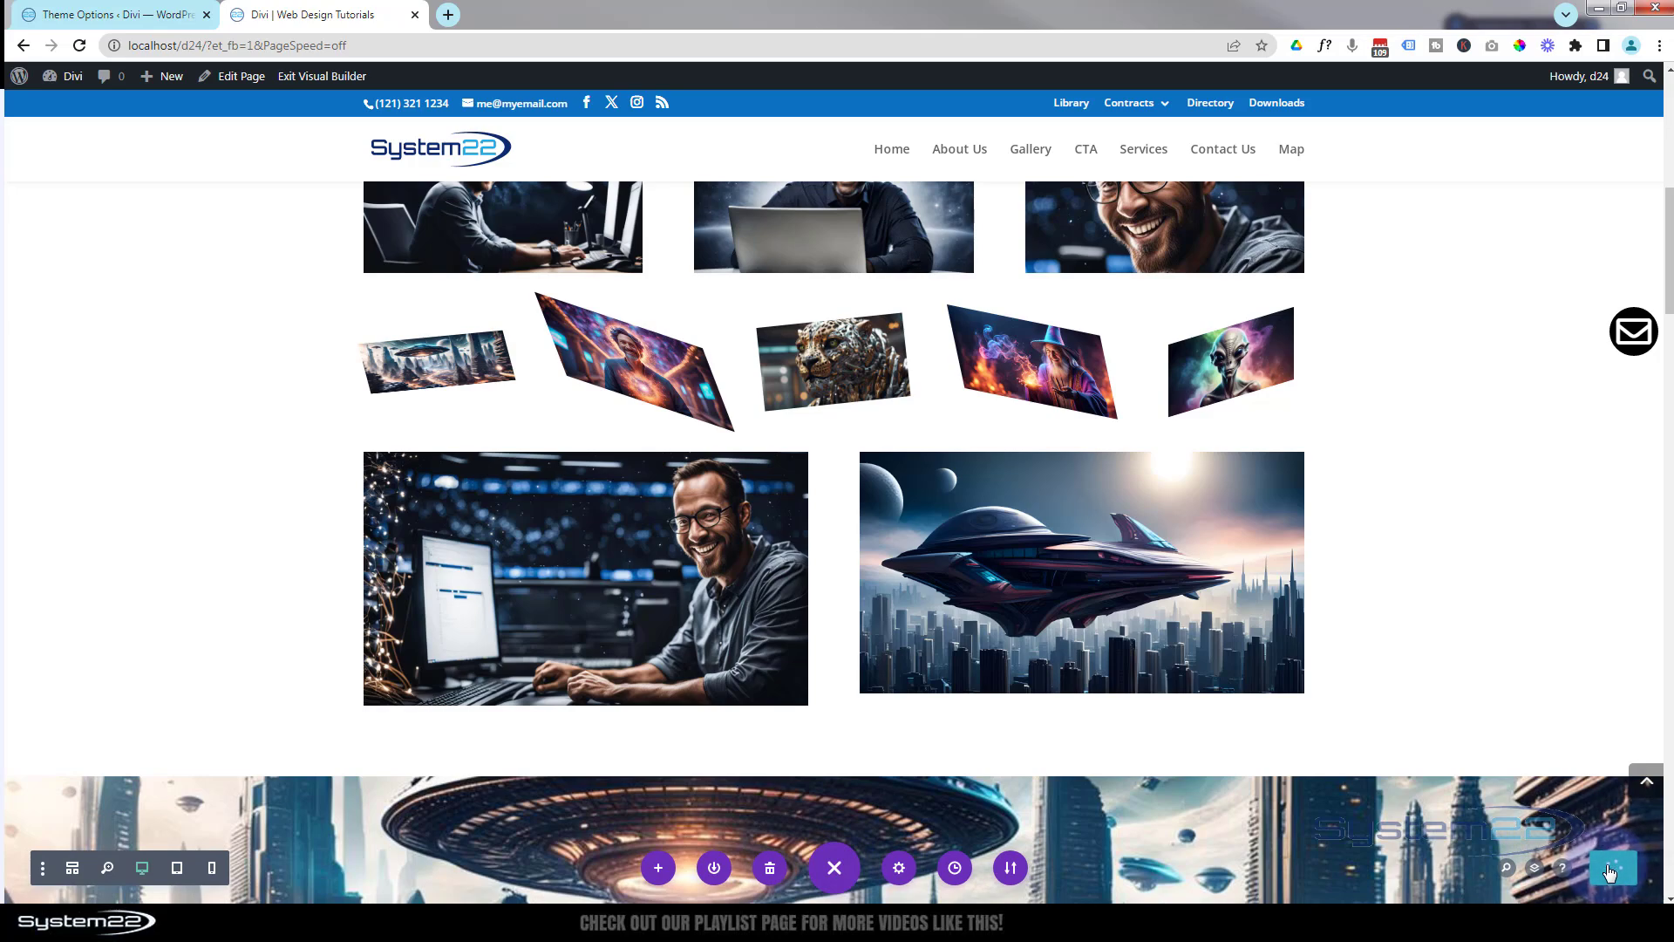
{"action": "left_click", "coordinate": [303, 78]}
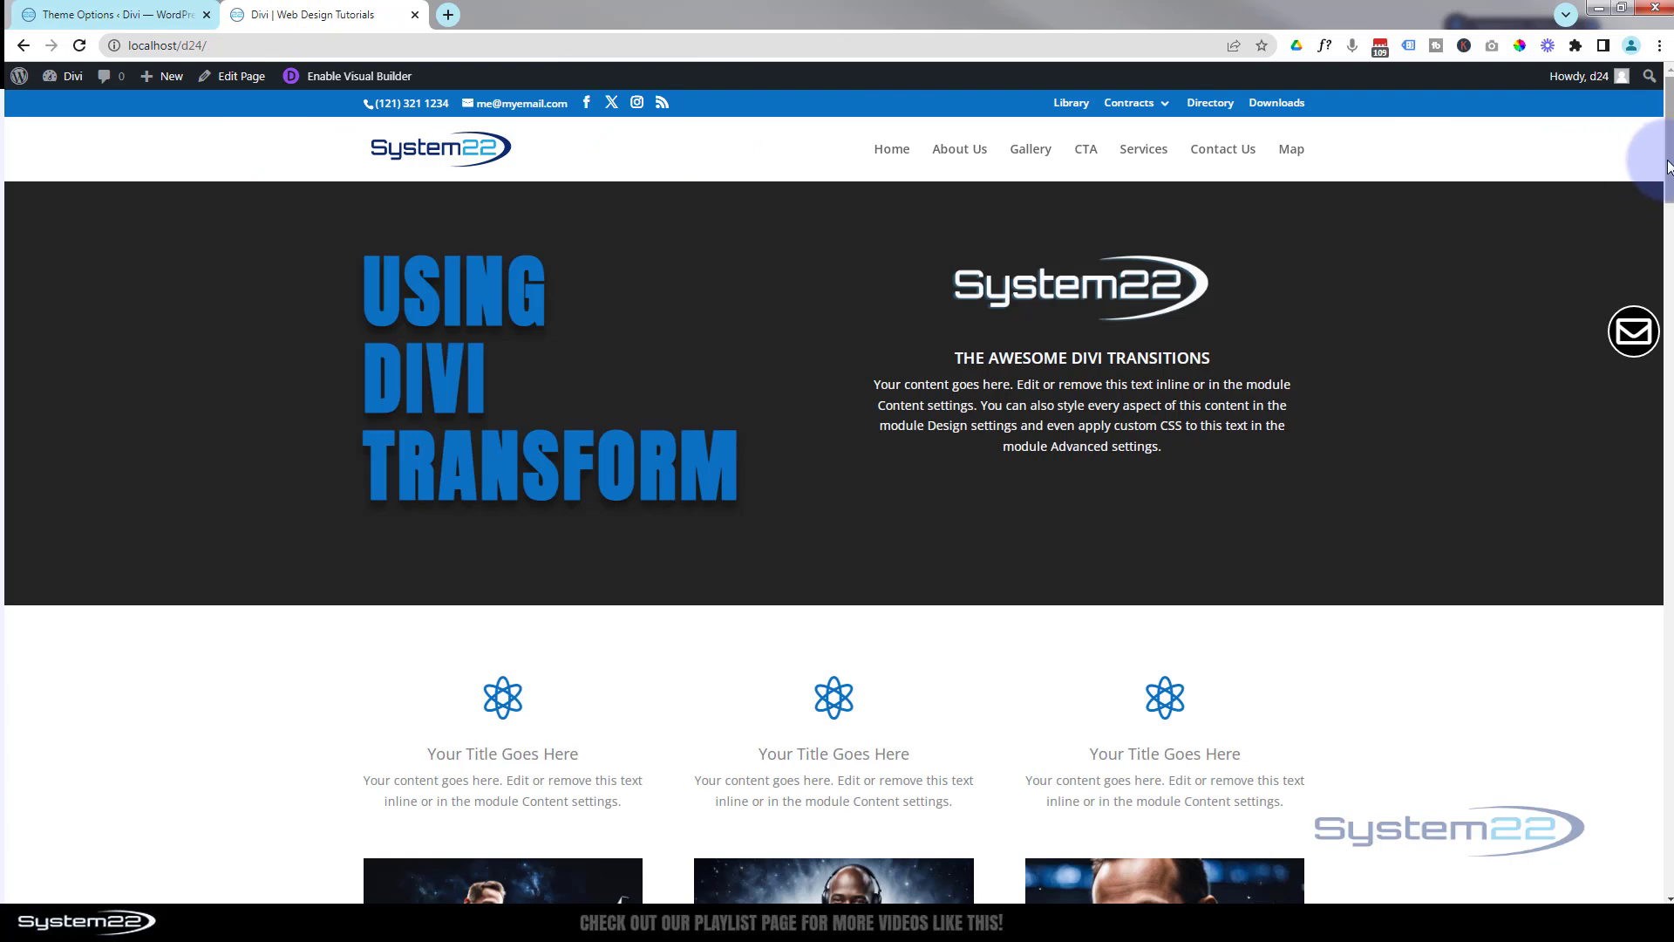
- Test the Call To Action's hover effect over the spaceship image on the live page and open the robotic leopard picture full size
{"action": "left_click_drag", "start_coordinate": [1667, 166], "coordinate": [1667, 271]}
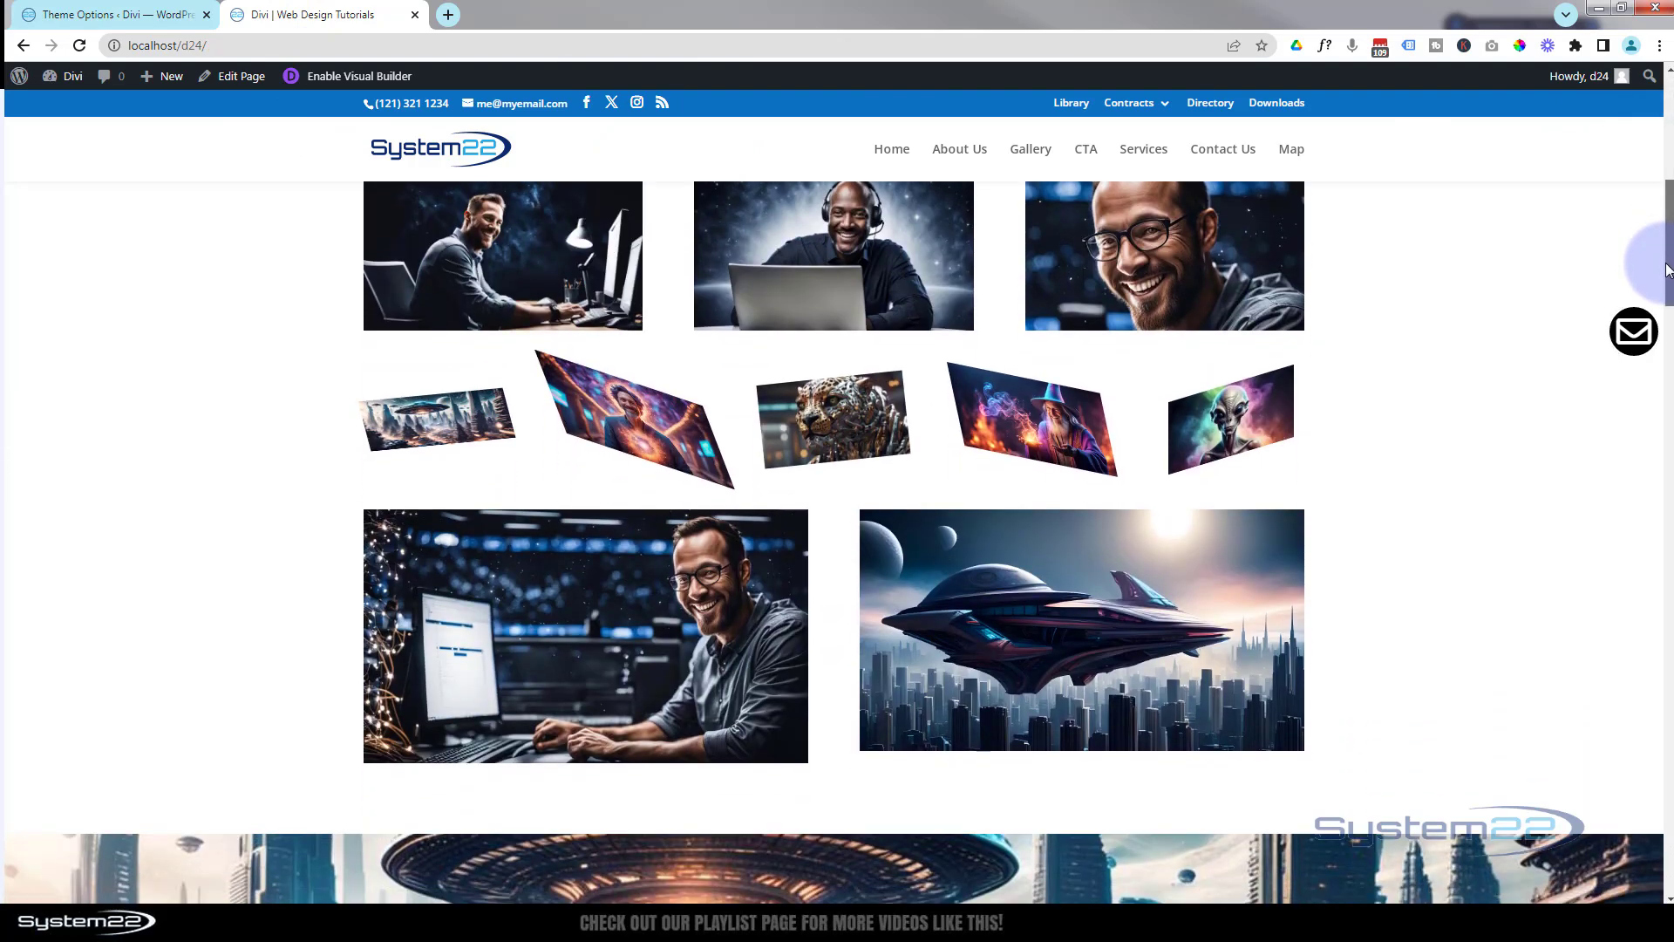
{"action": "left_click", "coordinate": [1488, 598]}
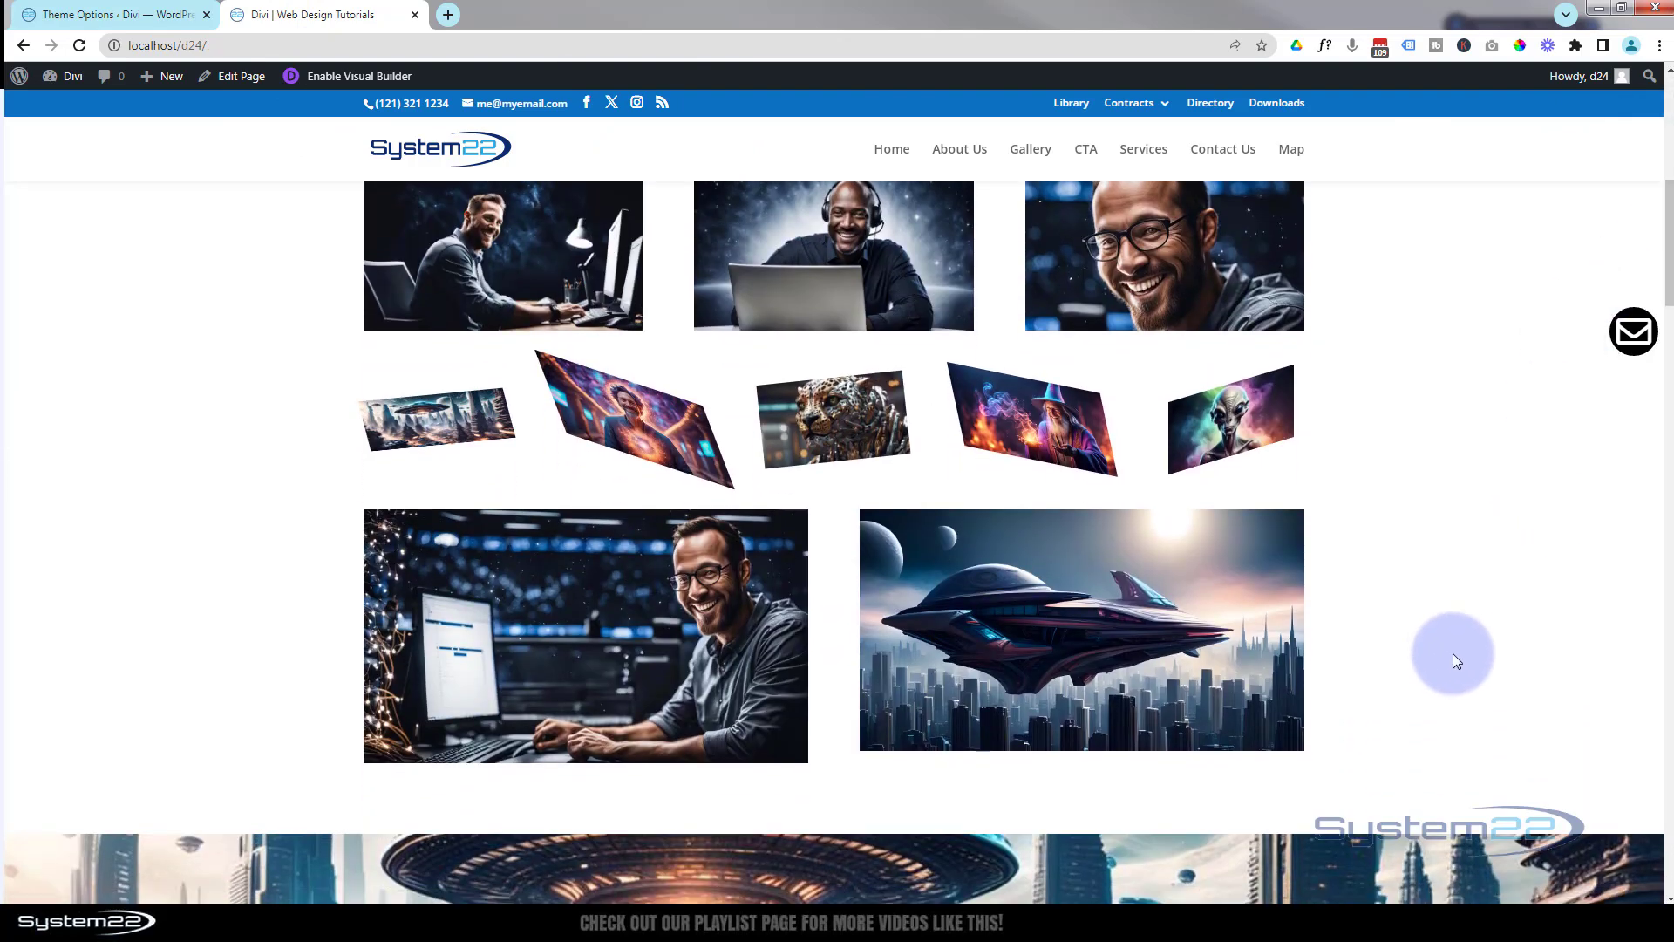
{"action": "left_click", "coordinate": [1128, 663]}
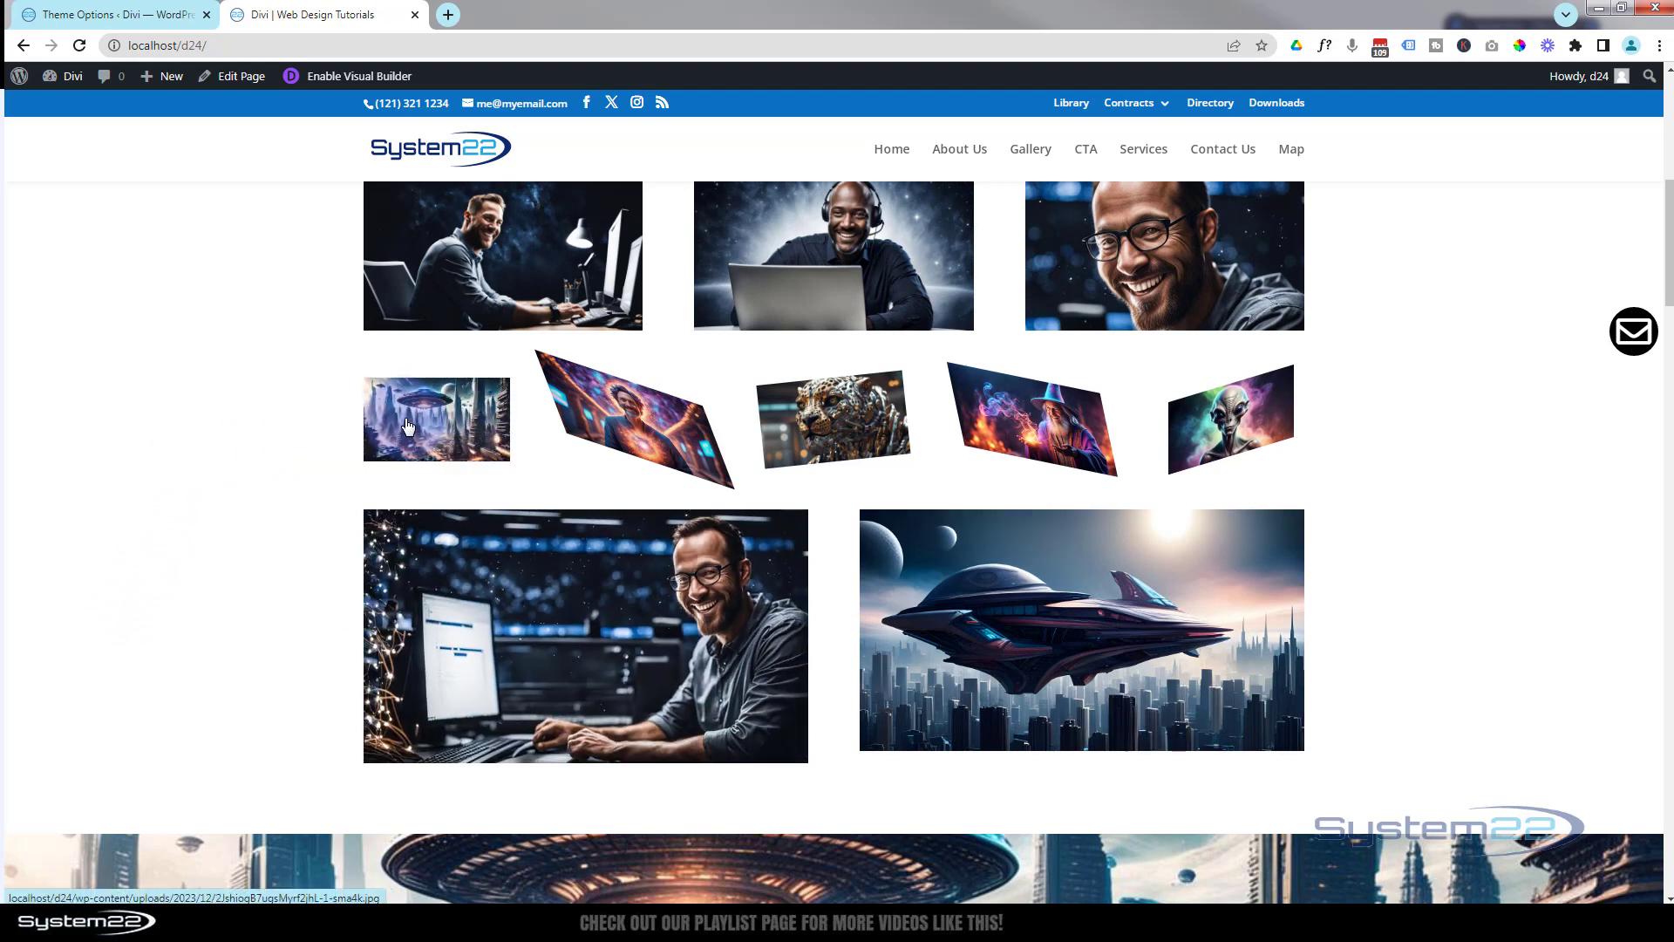
{"action": "left_click", "coordinate": [824, 430]}
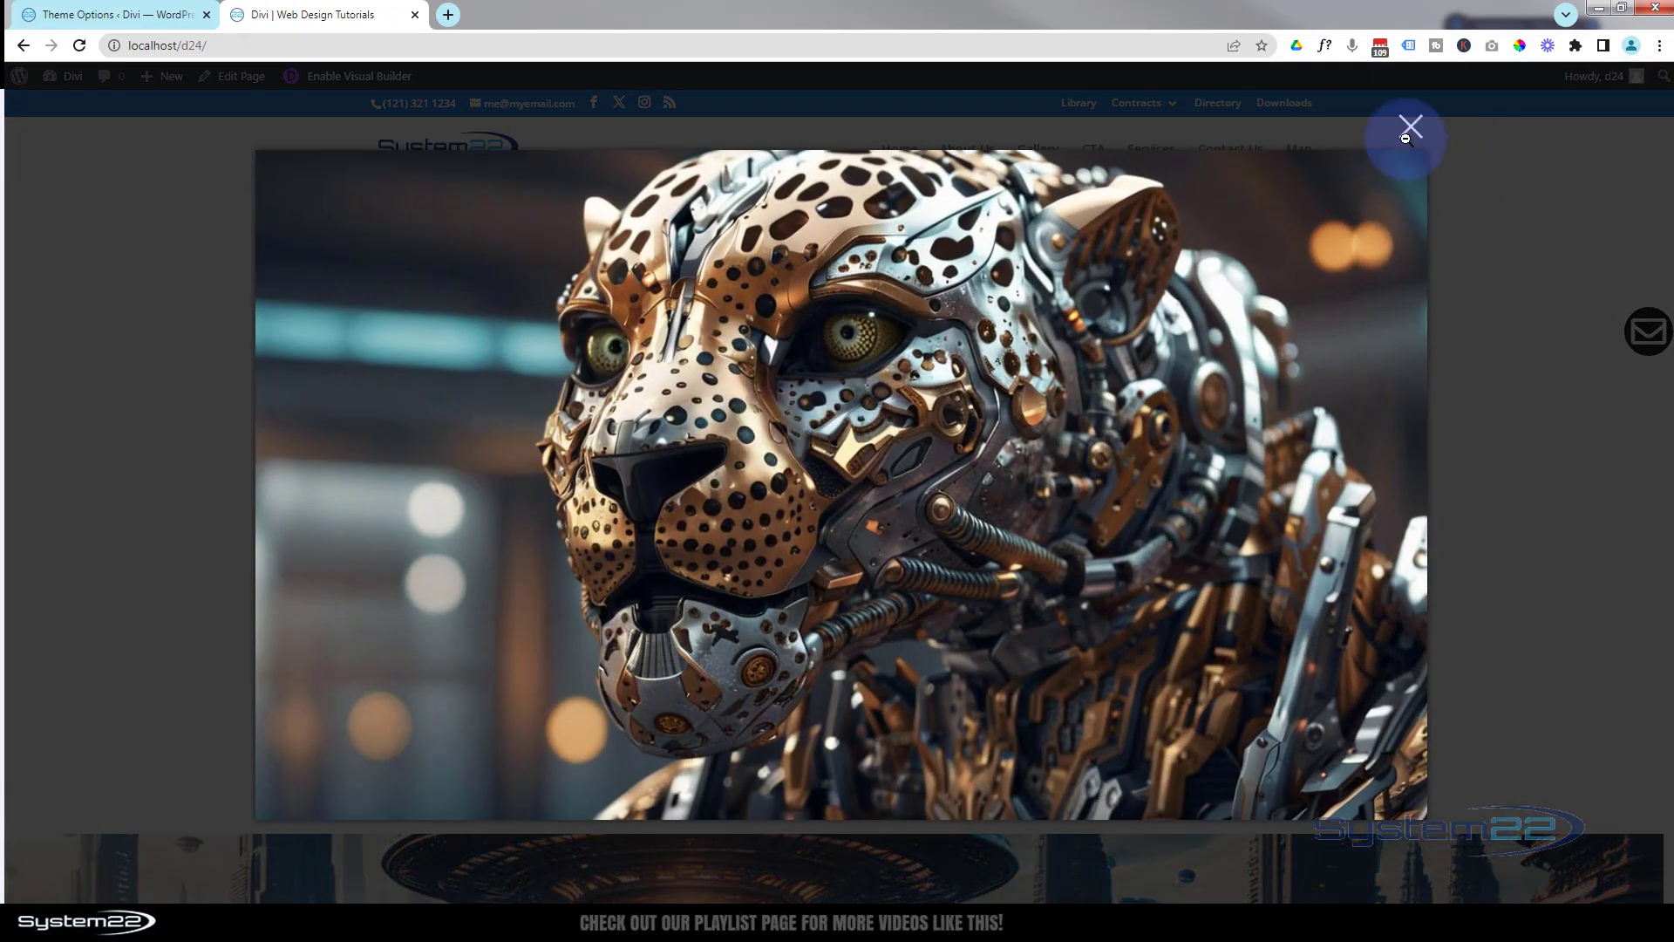
- Close the enlarged leopard picture and test the hover effects on the alien picture and the row of three portrait images
{"action": "left_click", "coordinate": [1410, 128]}
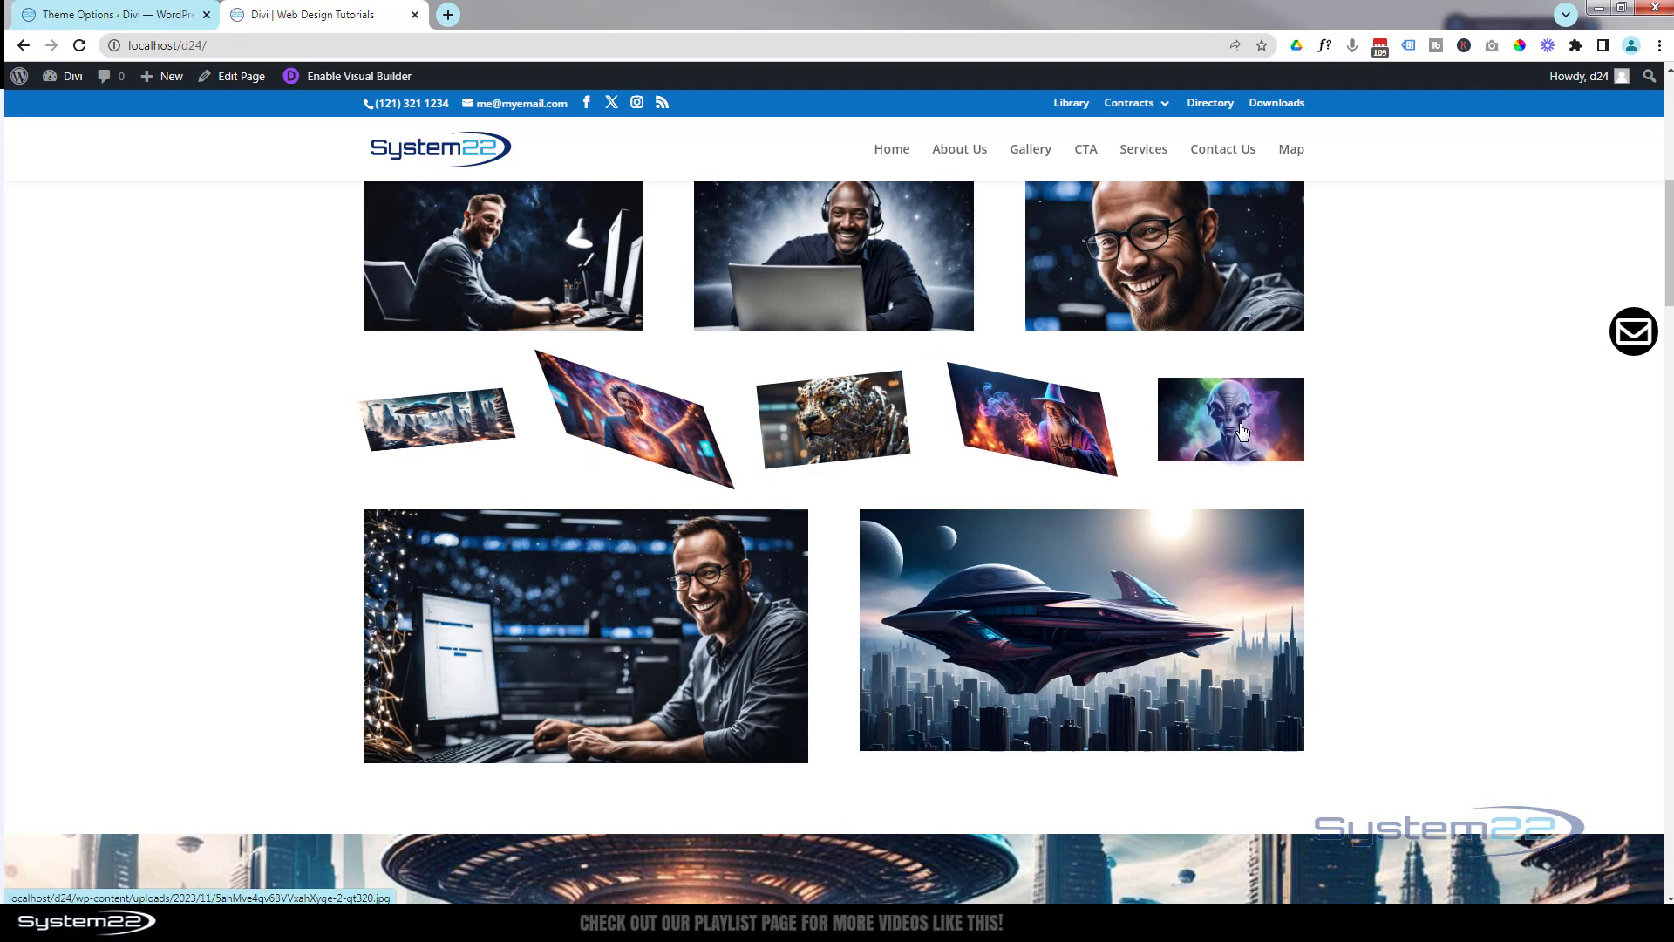
{"action": "scroll", "coordinate": [1471, 475], "scroll_direction": "up", "scroll_amount": 3}
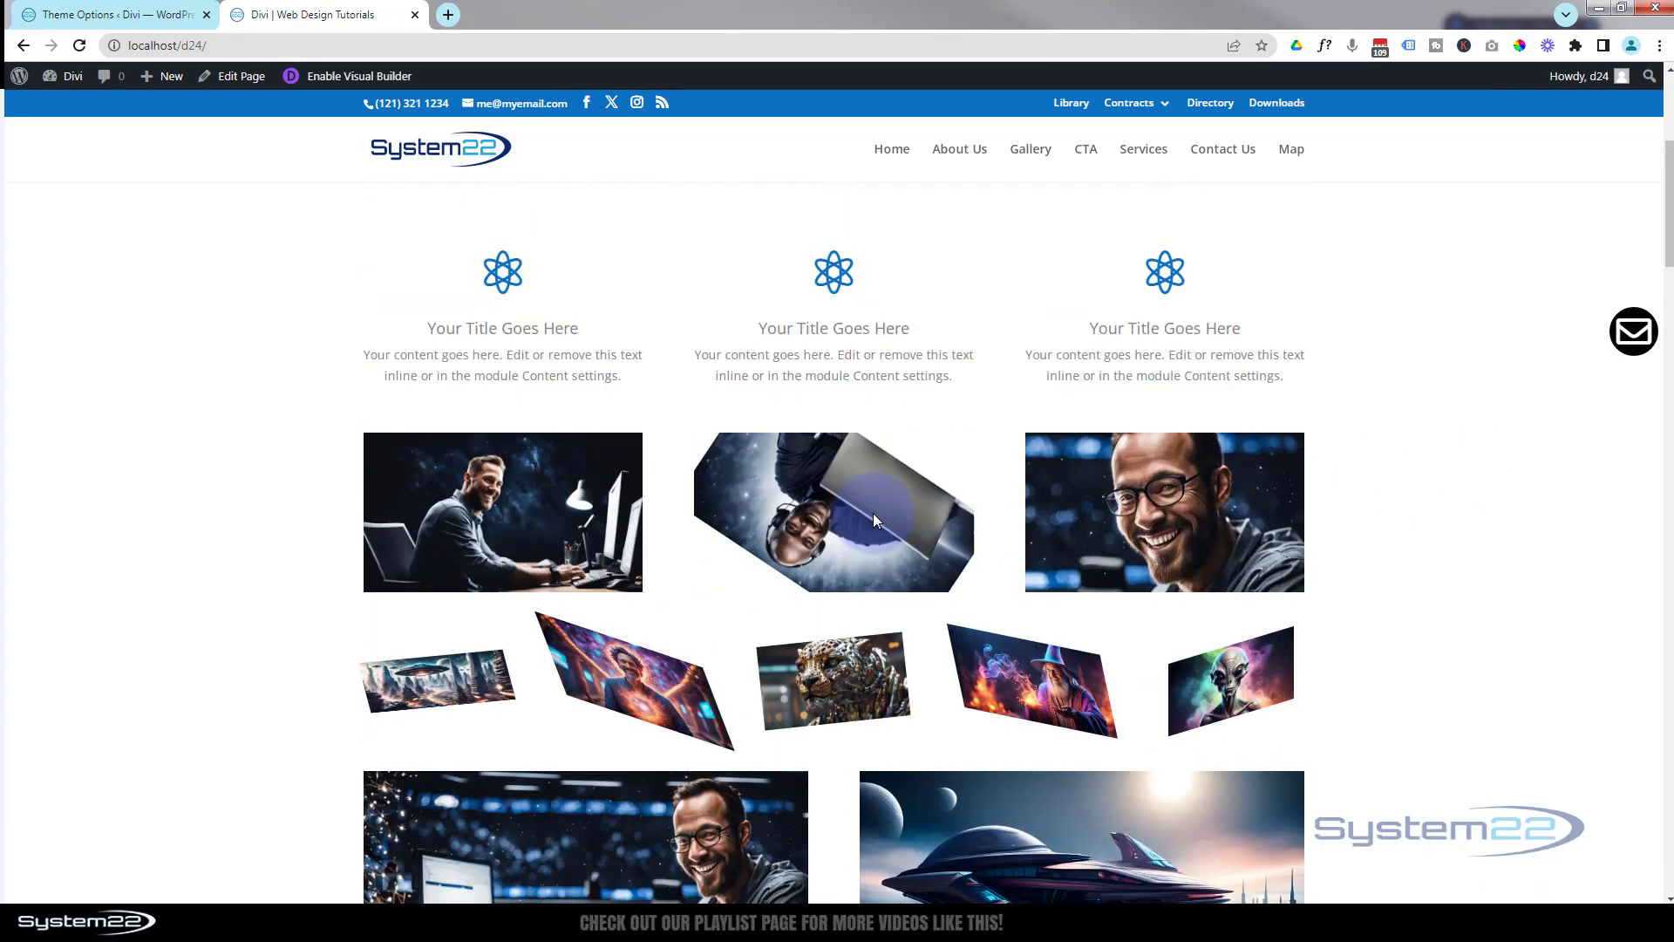
{"action": "left_click", "coordinate": [578, 510]}
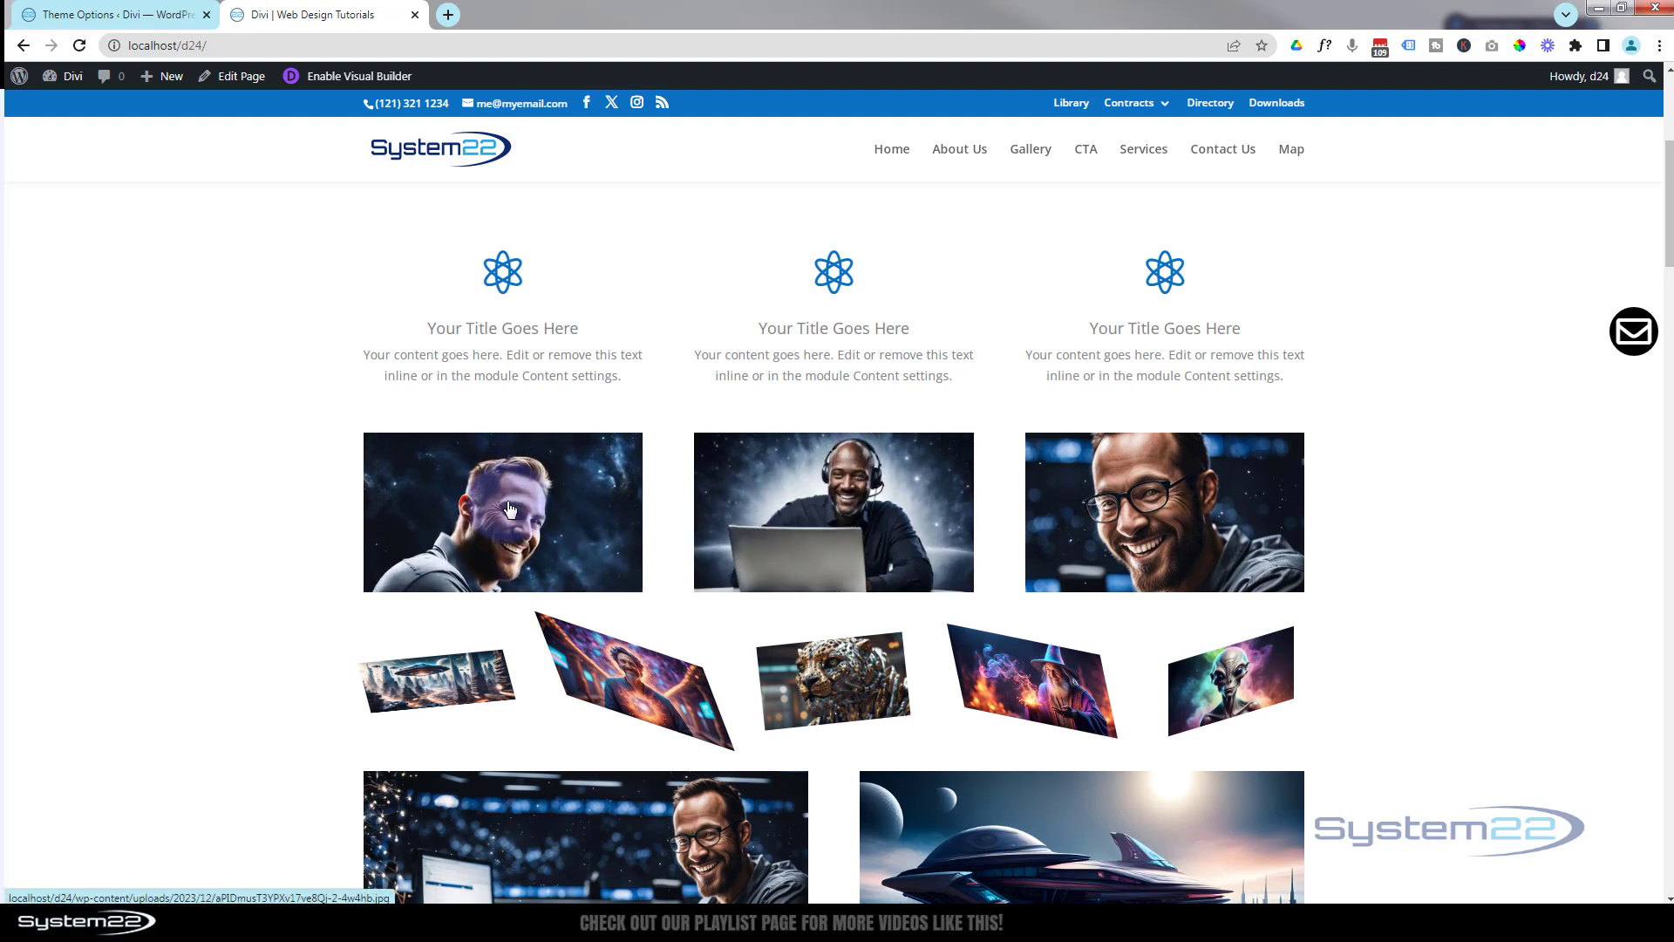
{"action": "left_click", "coordinate": [164, 542]}
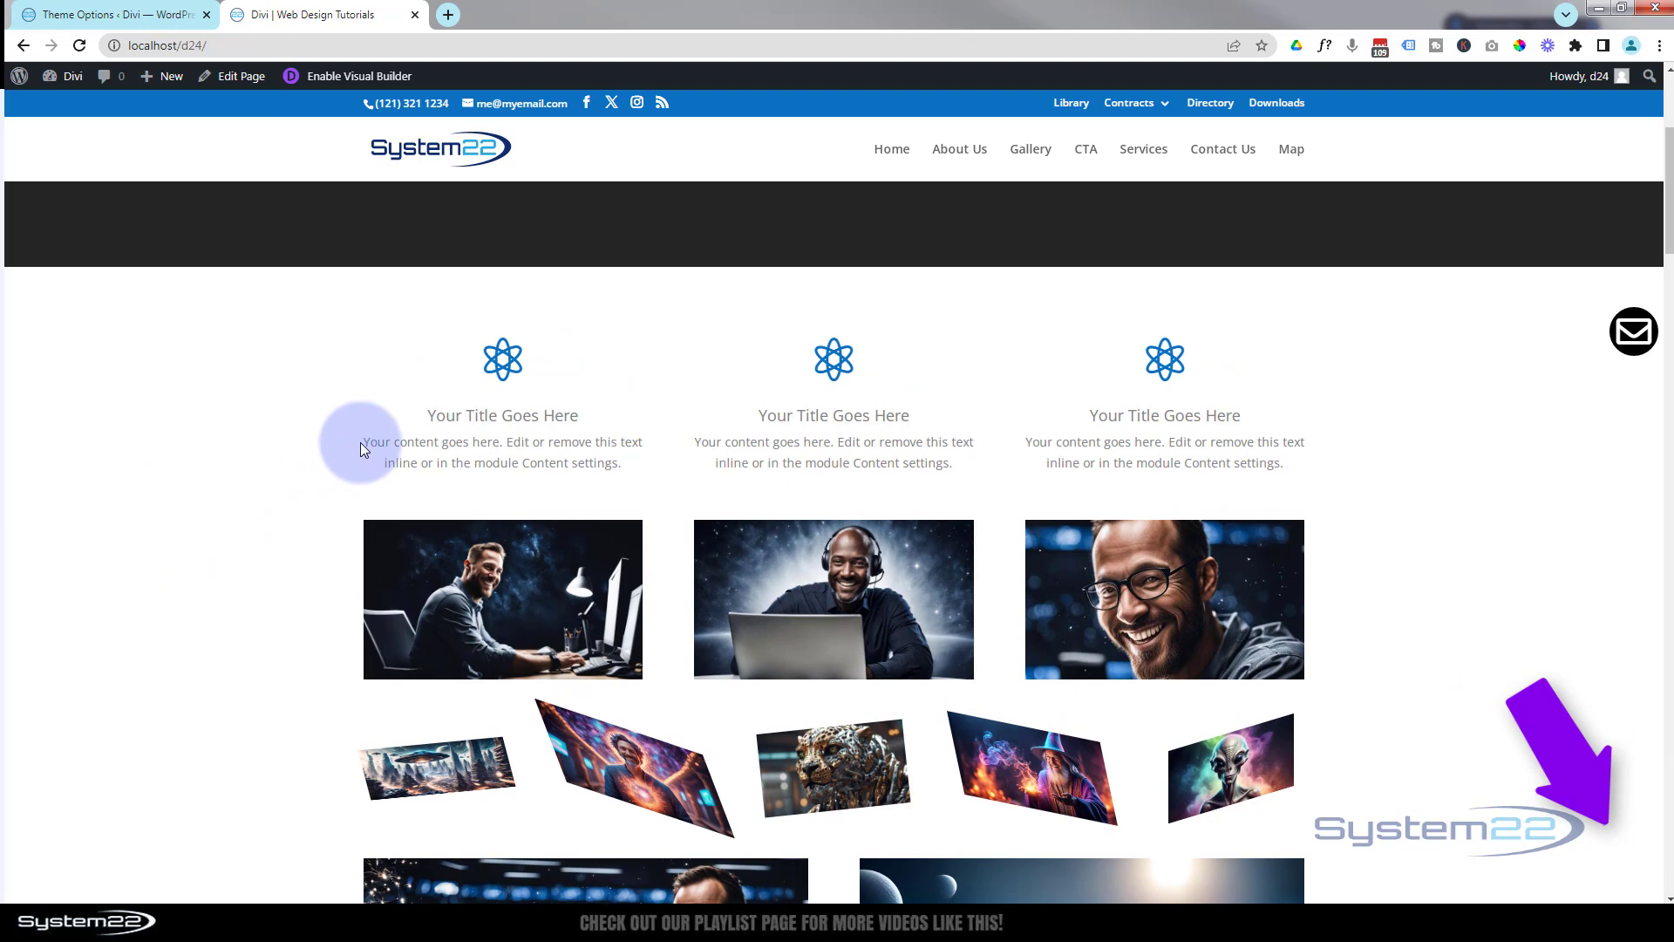
{"action": "left_click", "coordinate": [441, 442]}
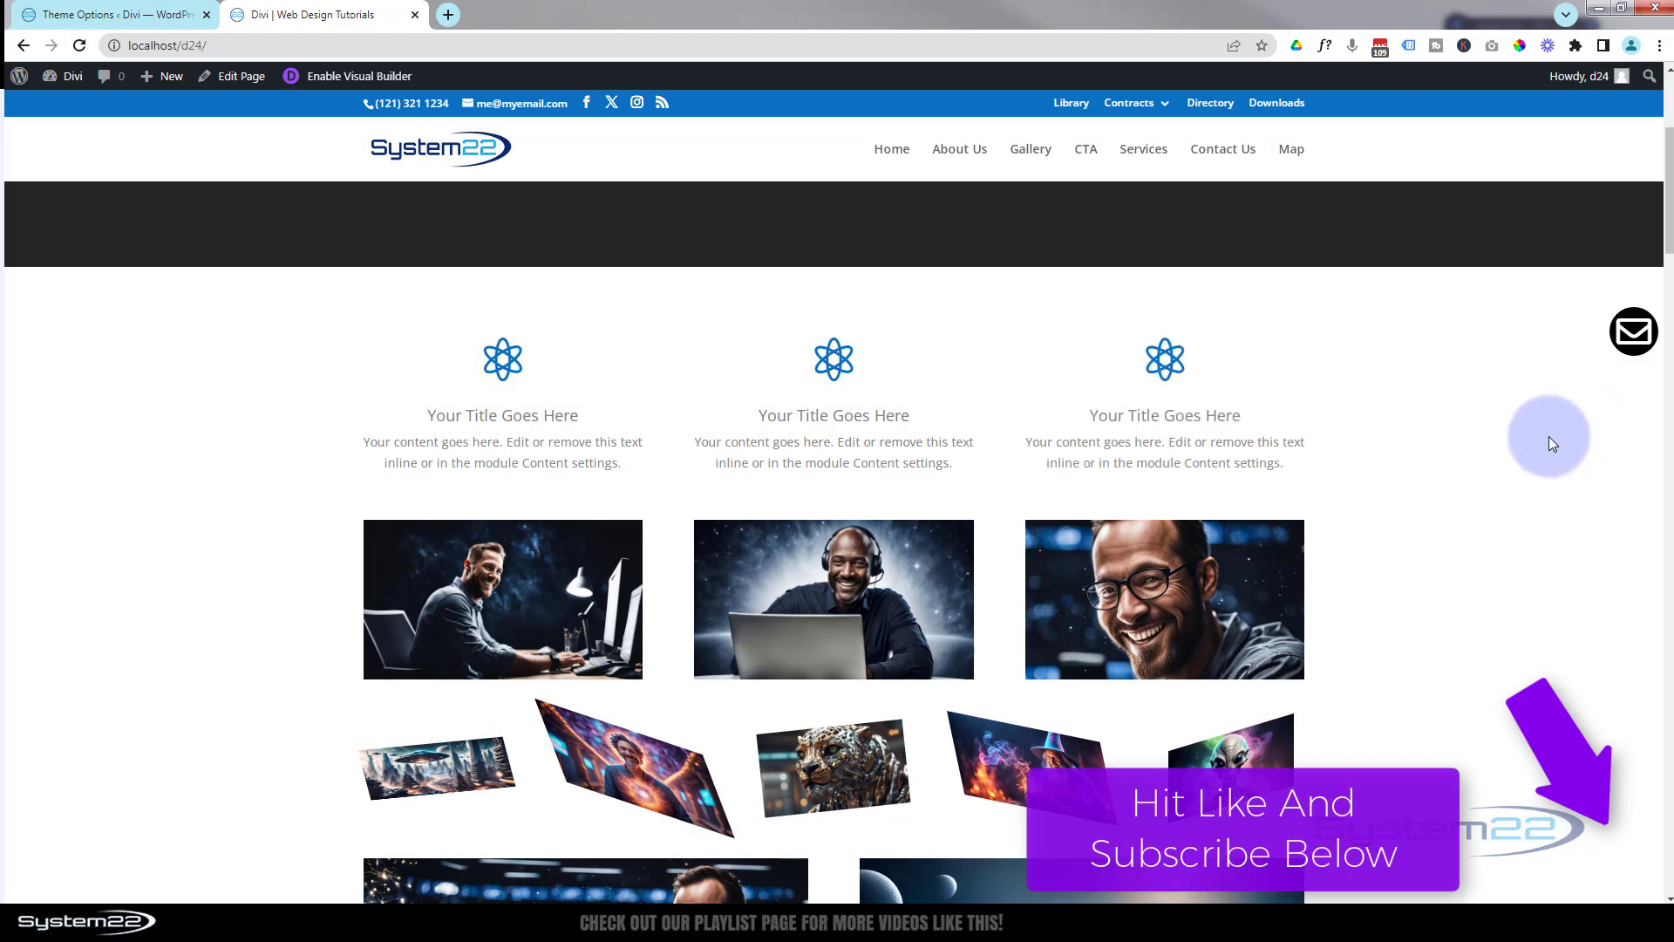
- Check the hidden Call To Action's hover reveal over the spaceship image once more on the live page
{"action": "scroll", "coordinate": [1548, 436], "scroll_direction": "down", "scroll_amount": 4}
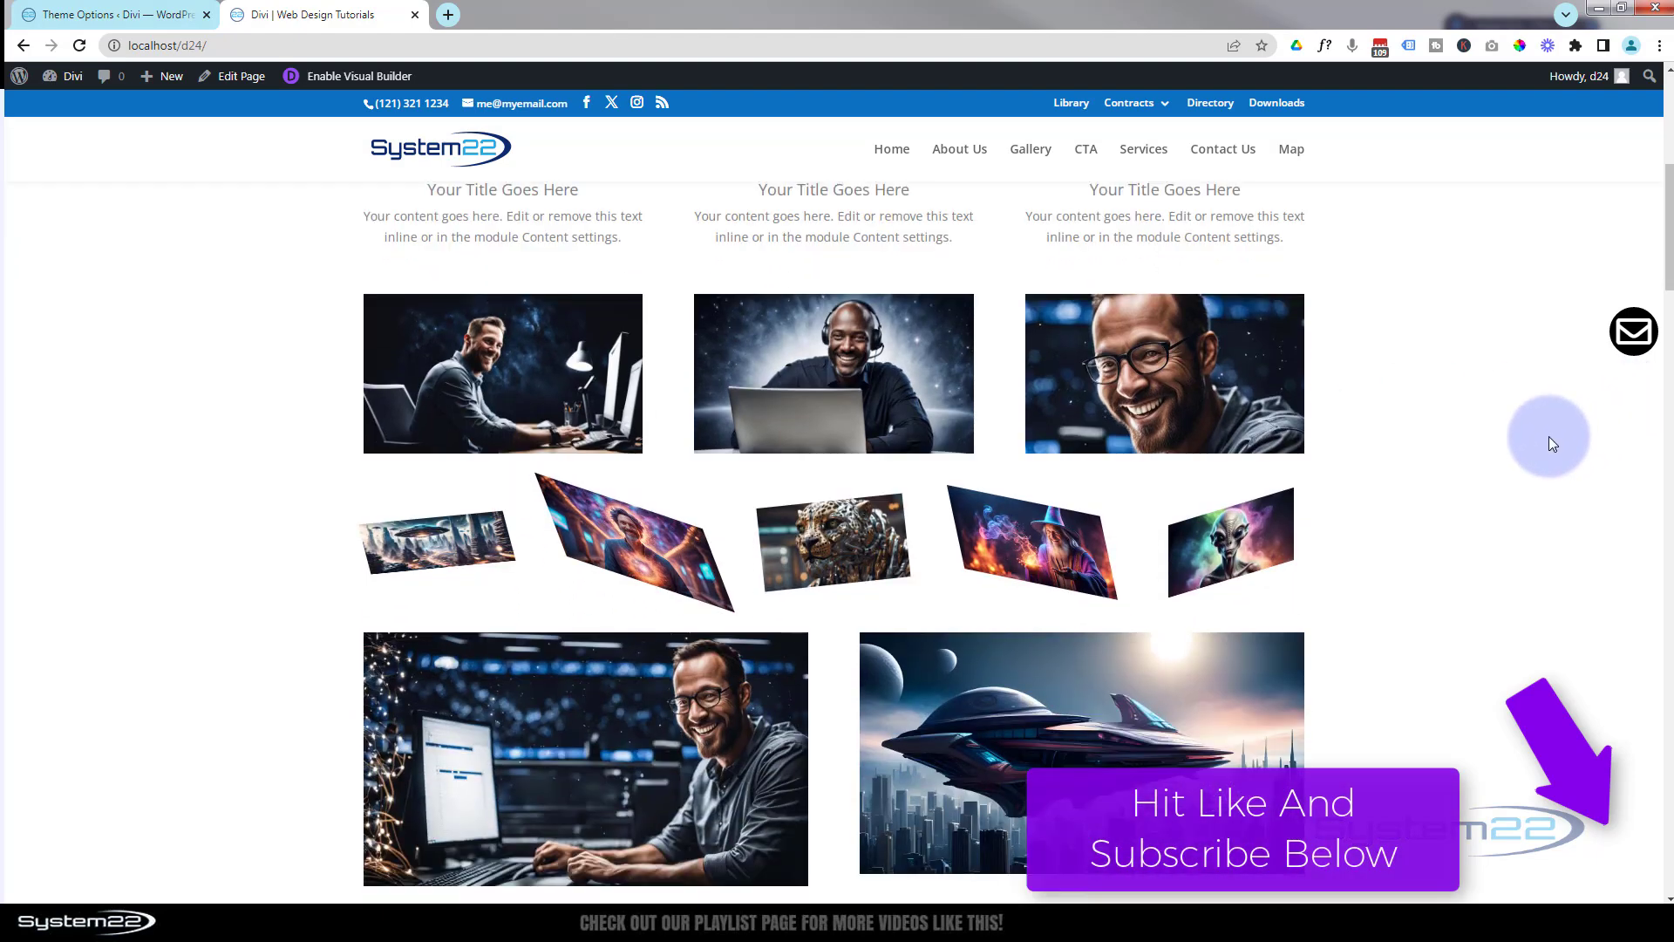
{"action": "scroll", "coordinate": [1549, 434], "scroll_direction": "down", "scroll_amount": 1}
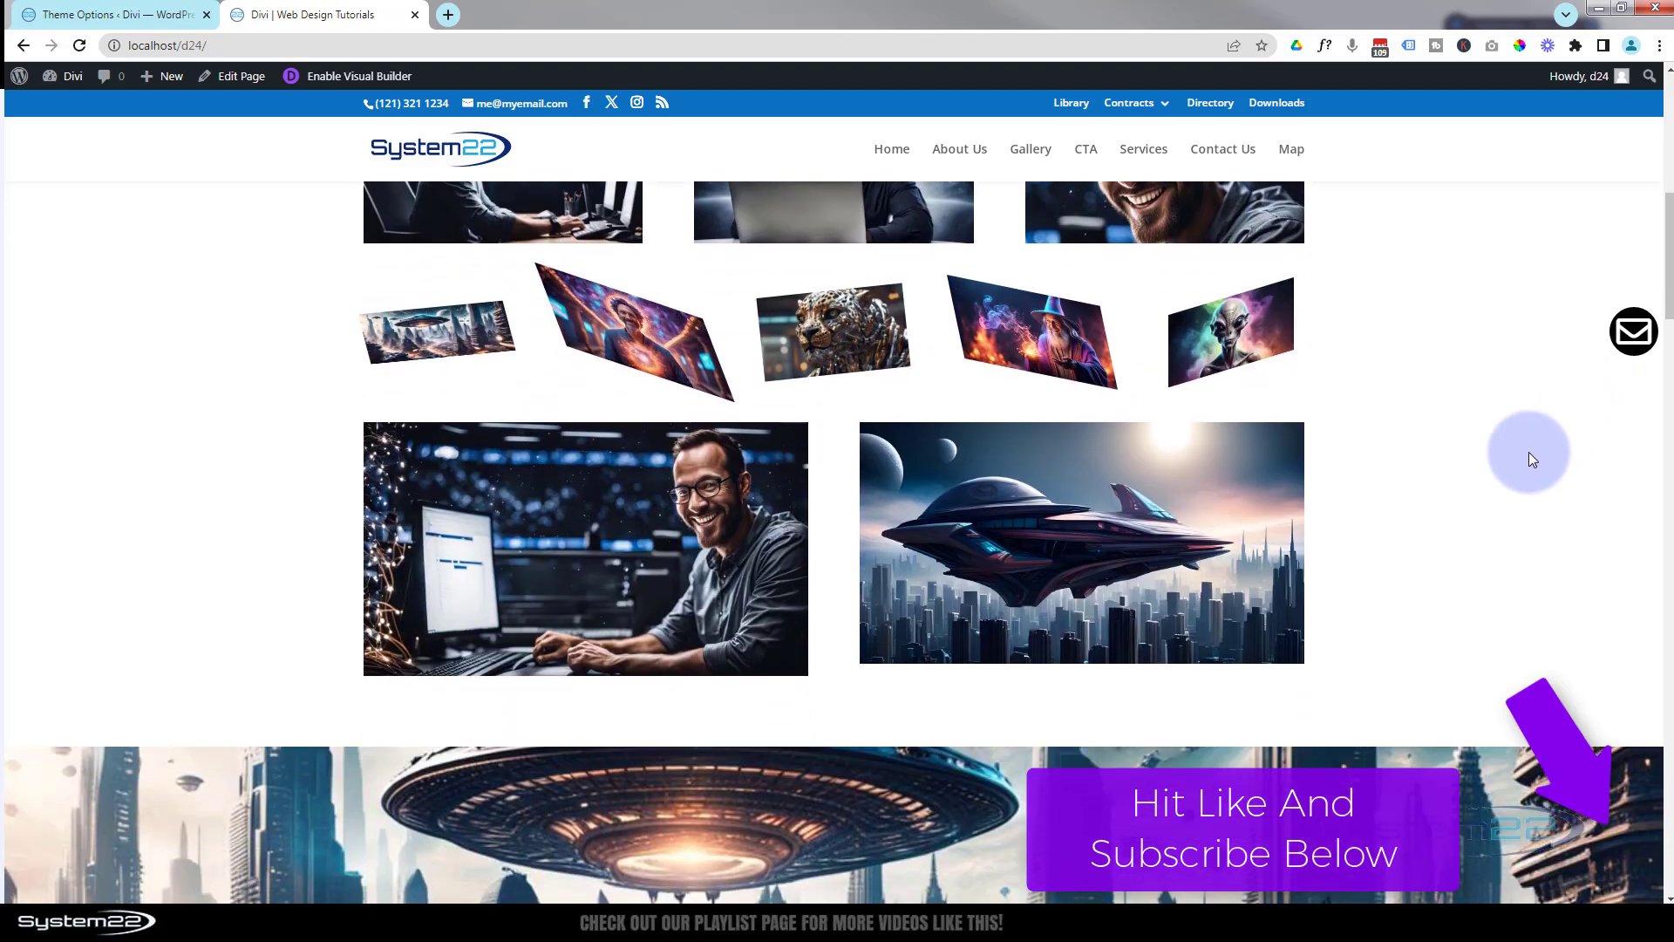
{"action": "mouse_move", "coordinate": [1246, 536]}
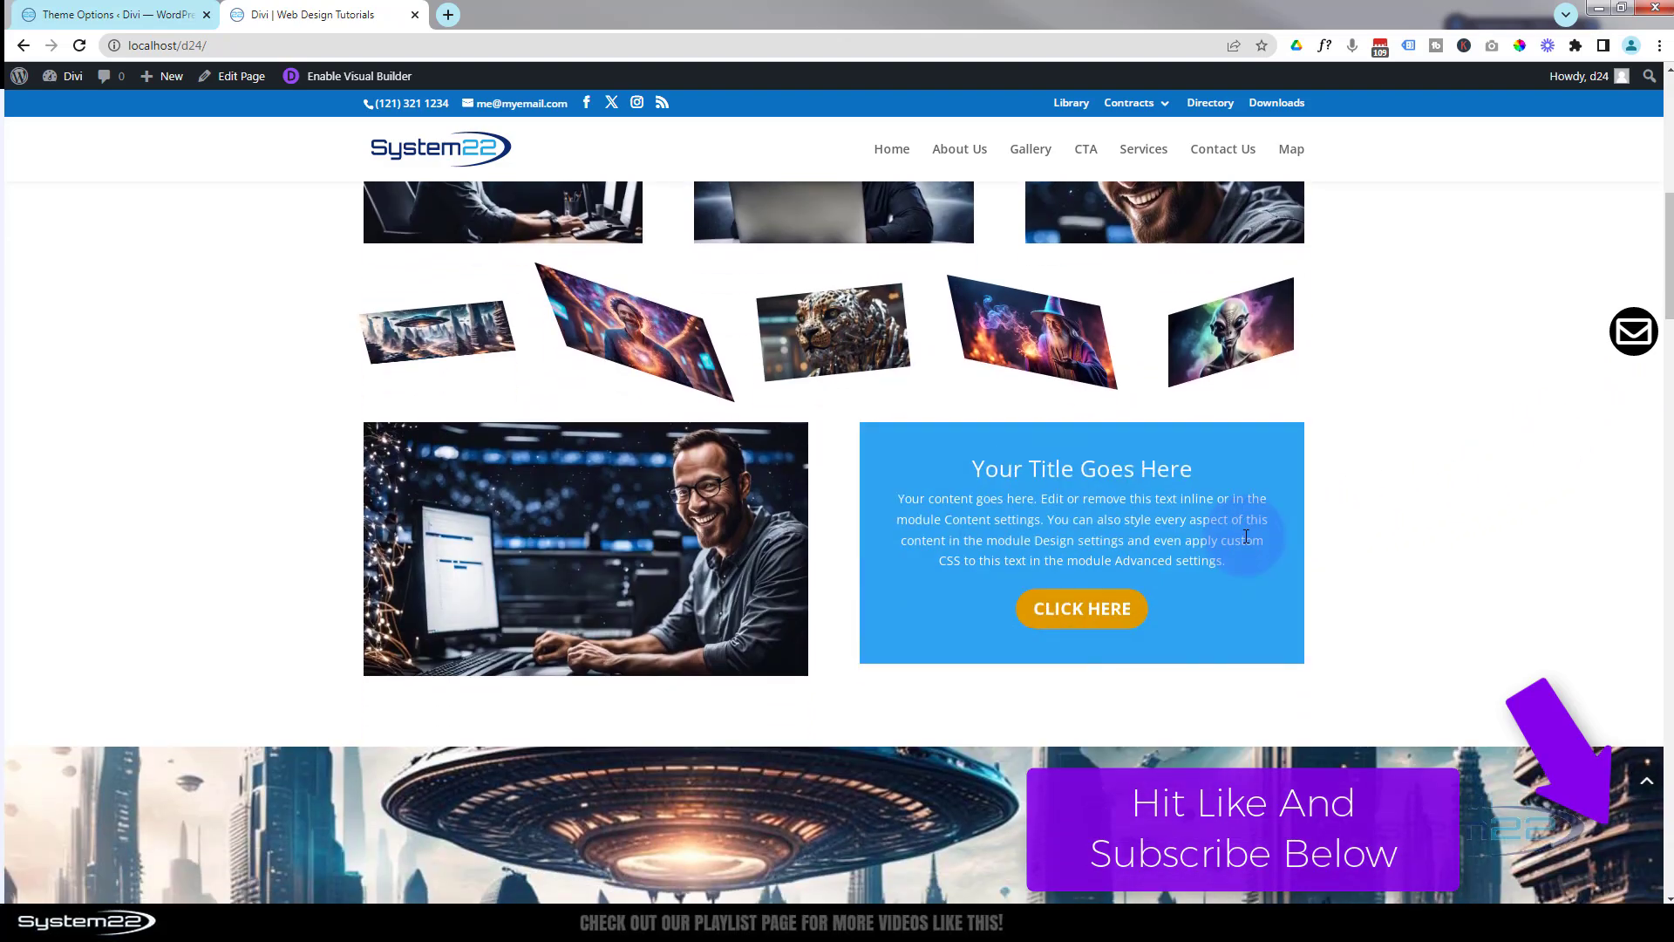